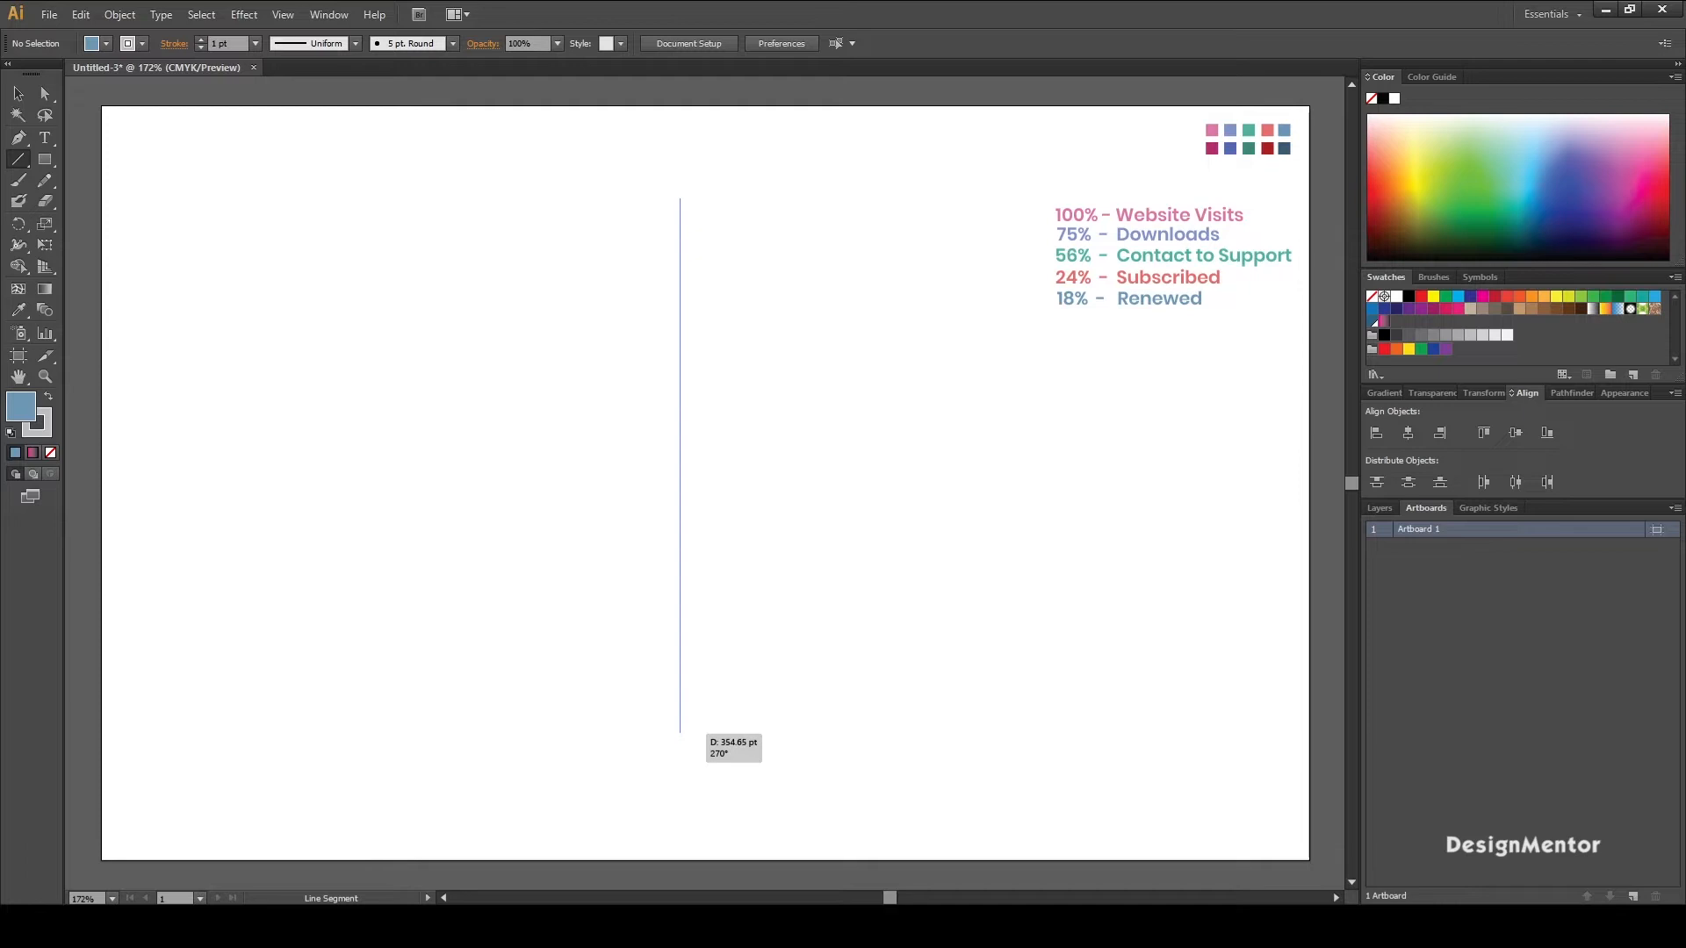
# - Set the height of the drawn vertical line to 420 pt
pyautogui.press('v')
pyautogui.moveTo(636, 160); pyautogui.dragTo(726, 226)
pyautogui.click(1222, 43)
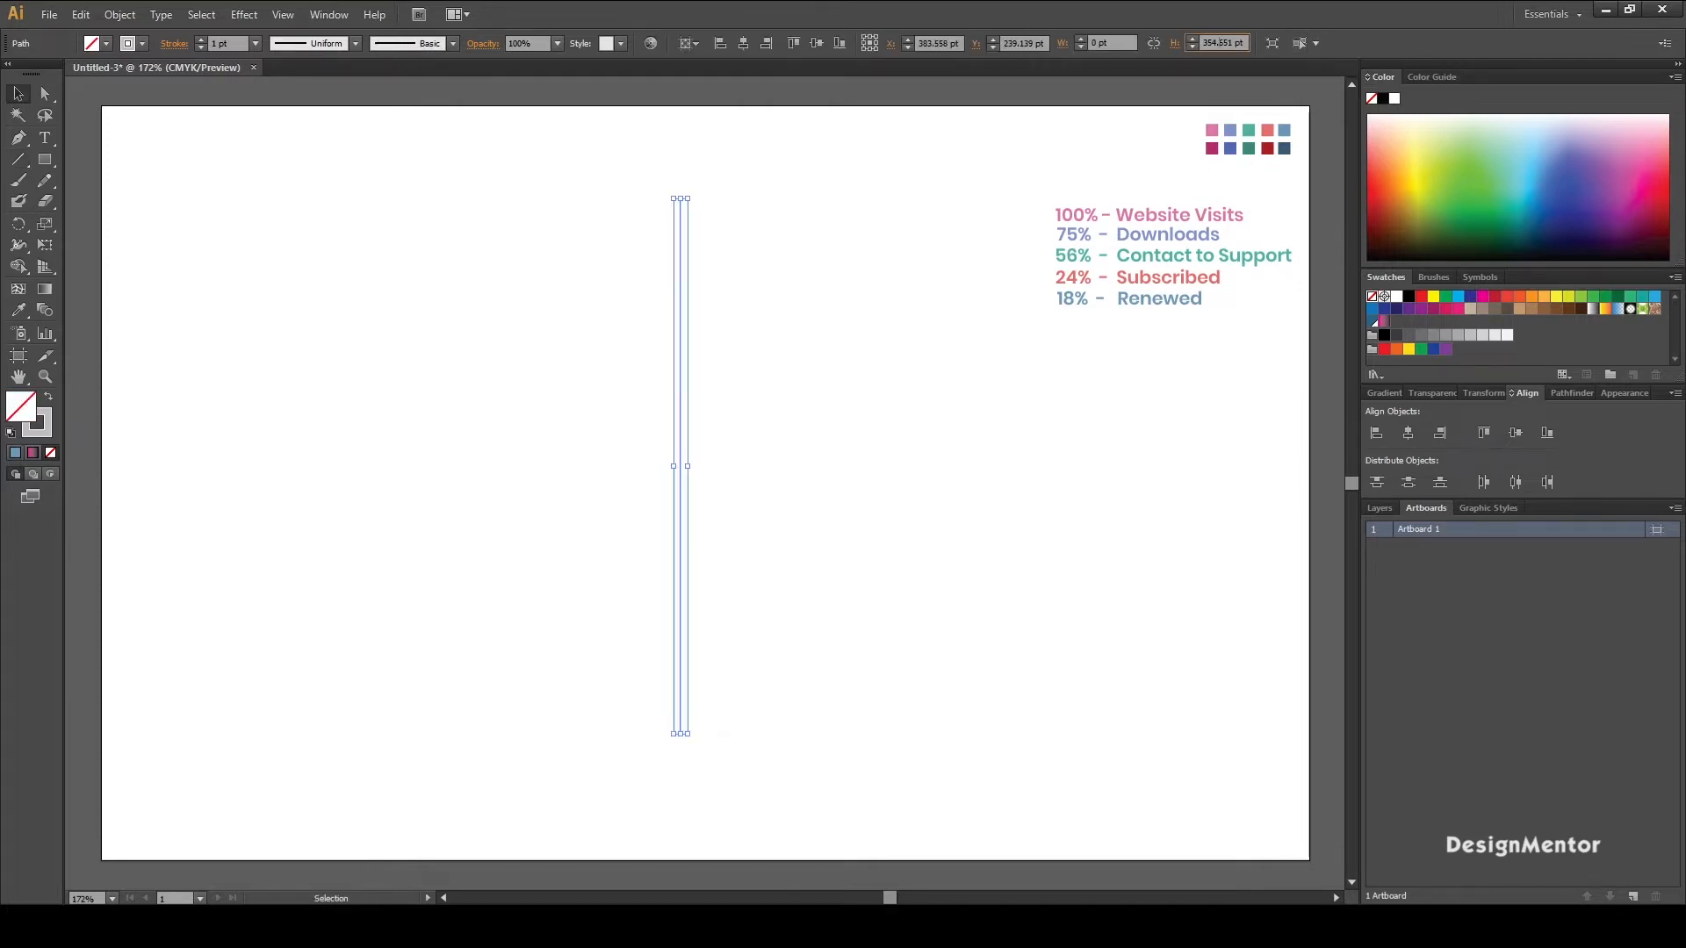
pyautogui.write('42')
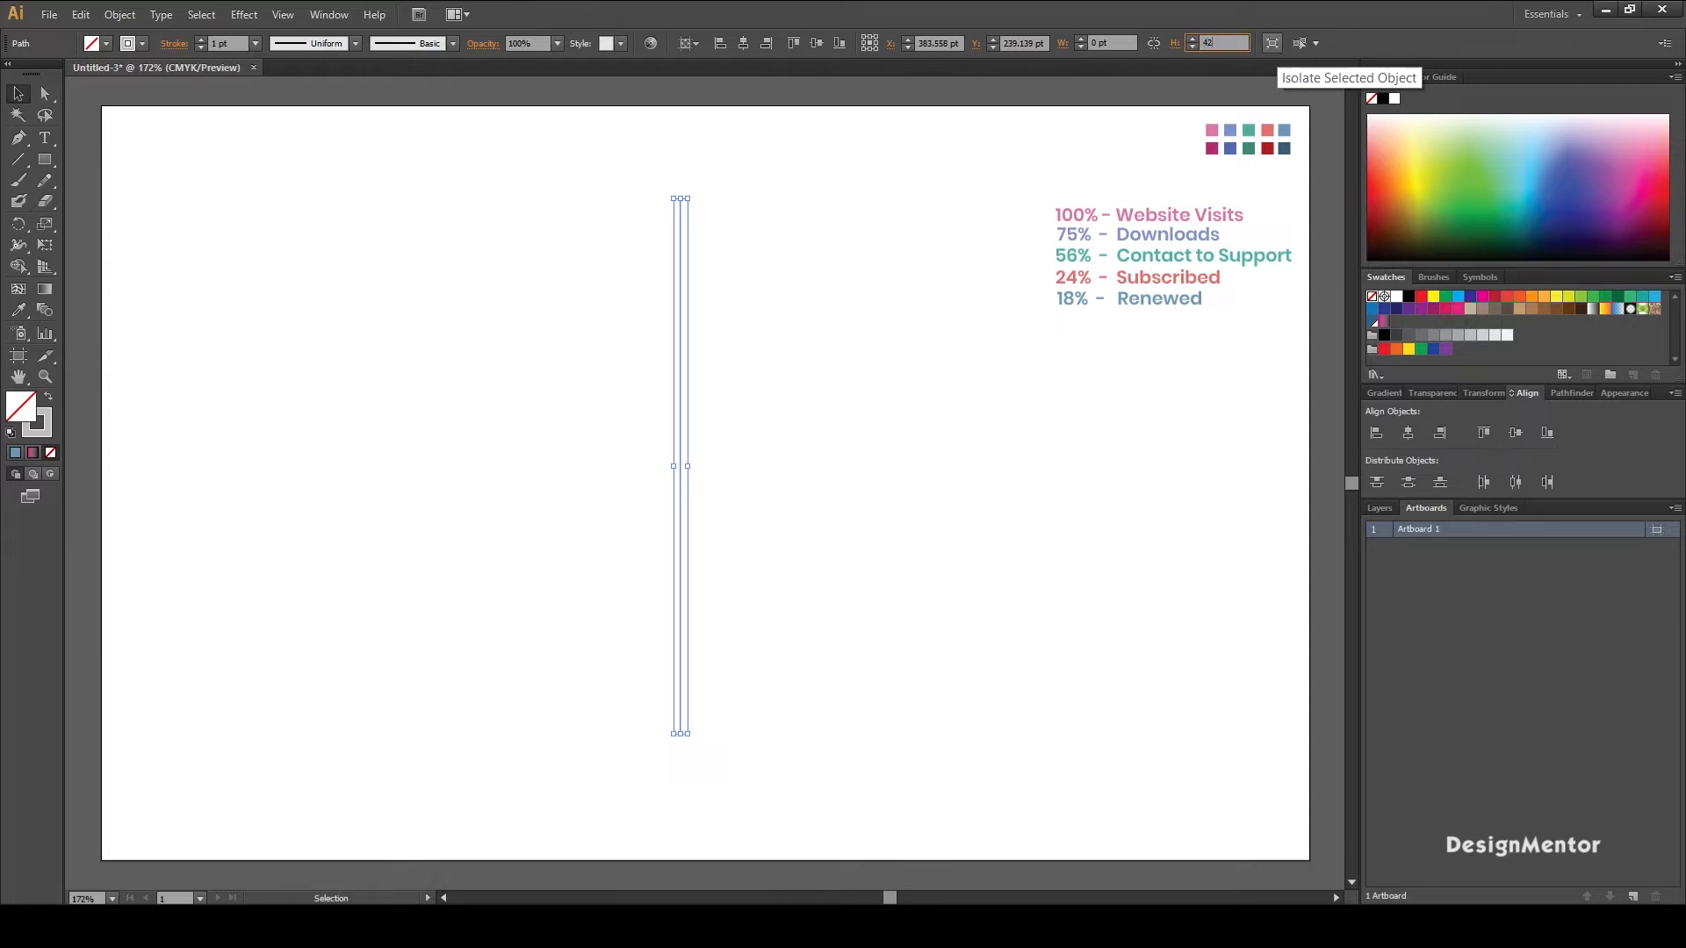
pyautogui.write('0')
pyautogui.press('Return')
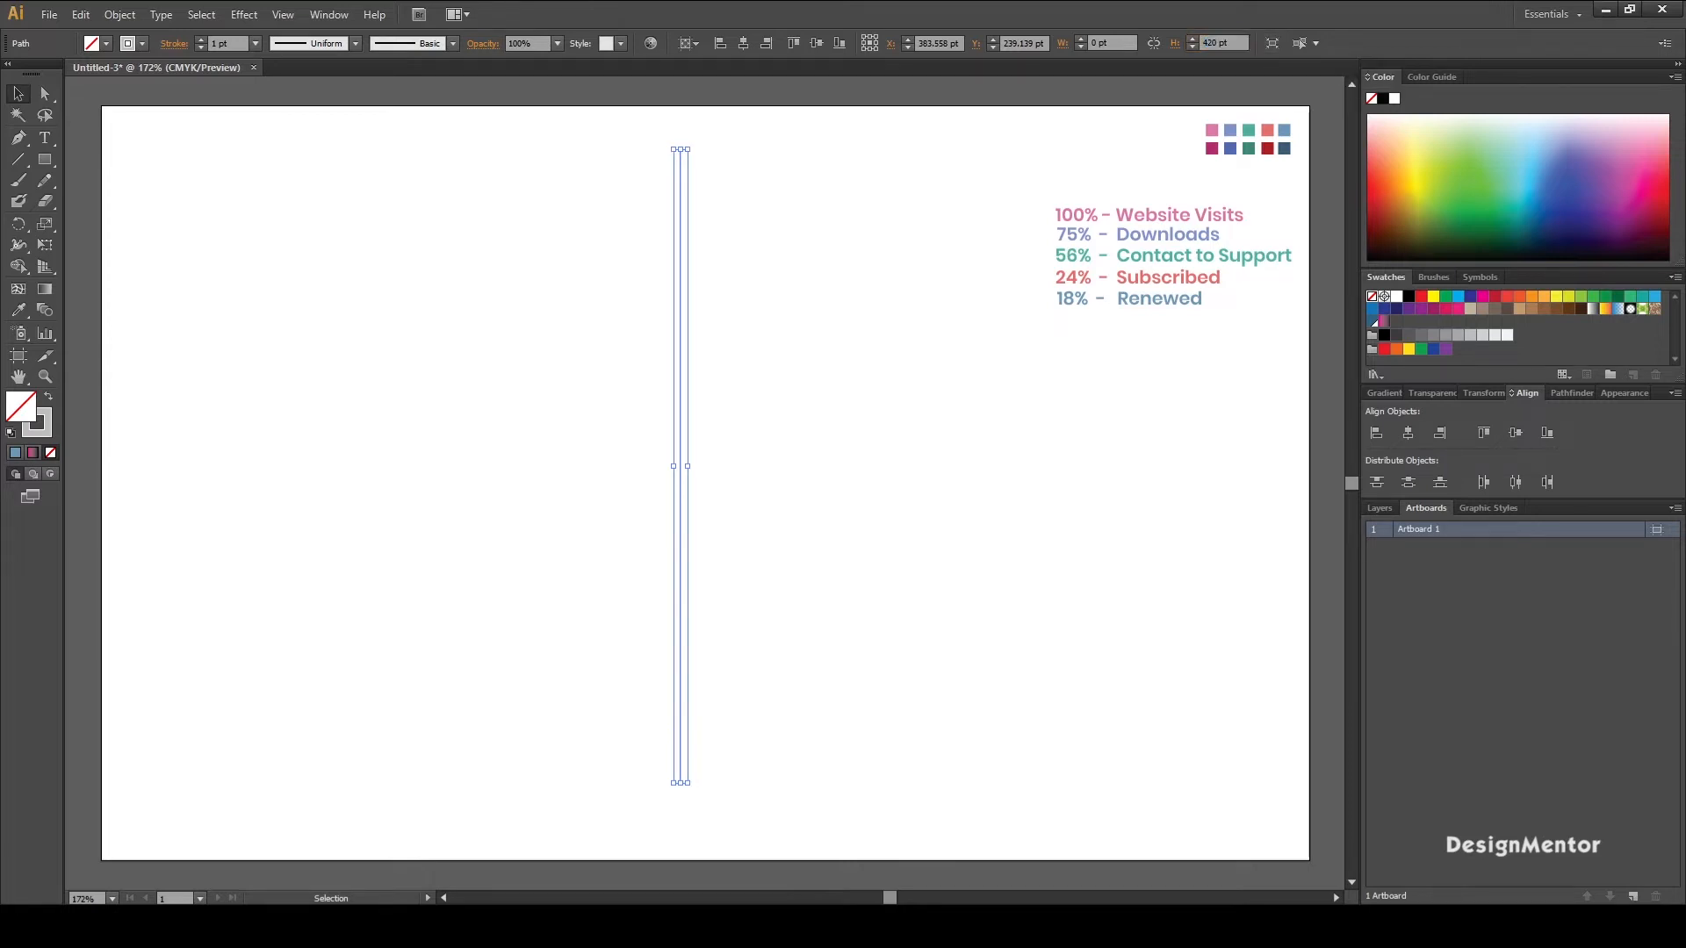
# - Centre the 420 pt vertical line horizontally and vertically on the artboard
pyautogui.hotkey('ctrl', 'shift', 'a')
pyautogui.moveTo(645, 128); pyautogui.dragTo(790, 235)
pyautogui.click(1408, 432)
pyautogui.click(1514, 432)
pyautogui.hotkey('ctrl', 'shift', 'a')
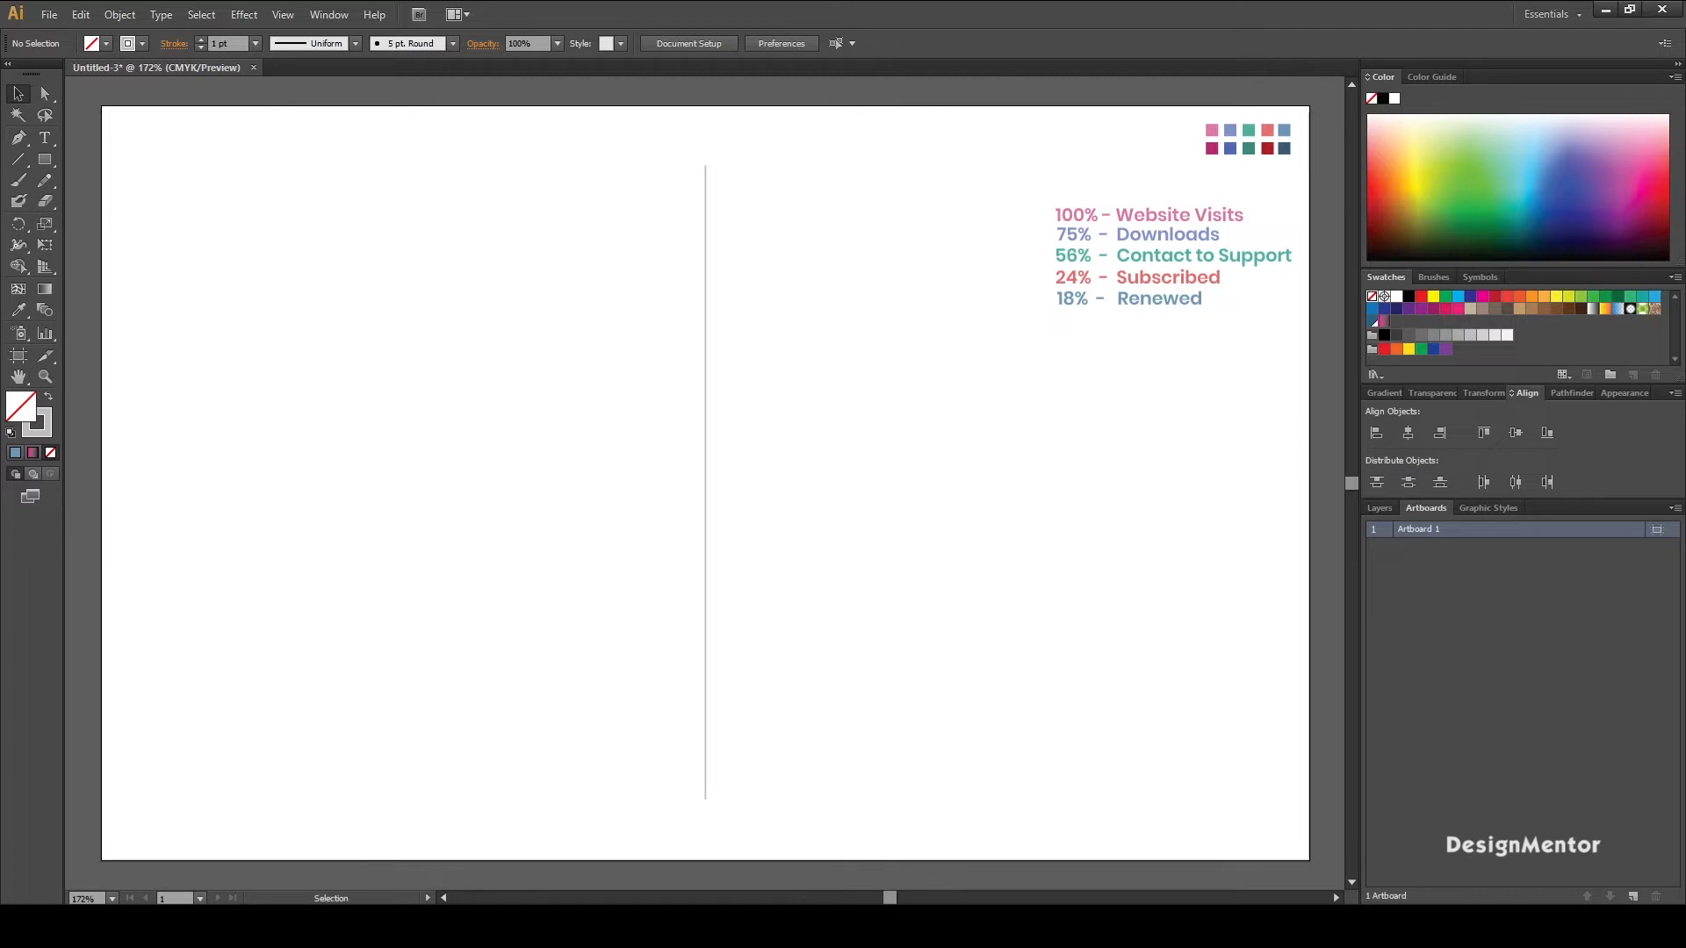
# - Lock the centred vertical line so it serves as a fixed guide
pyautogui.moveTo(627, 145); pyautogui.dragTo(837, 803)
pyautogui.click(120, 14)
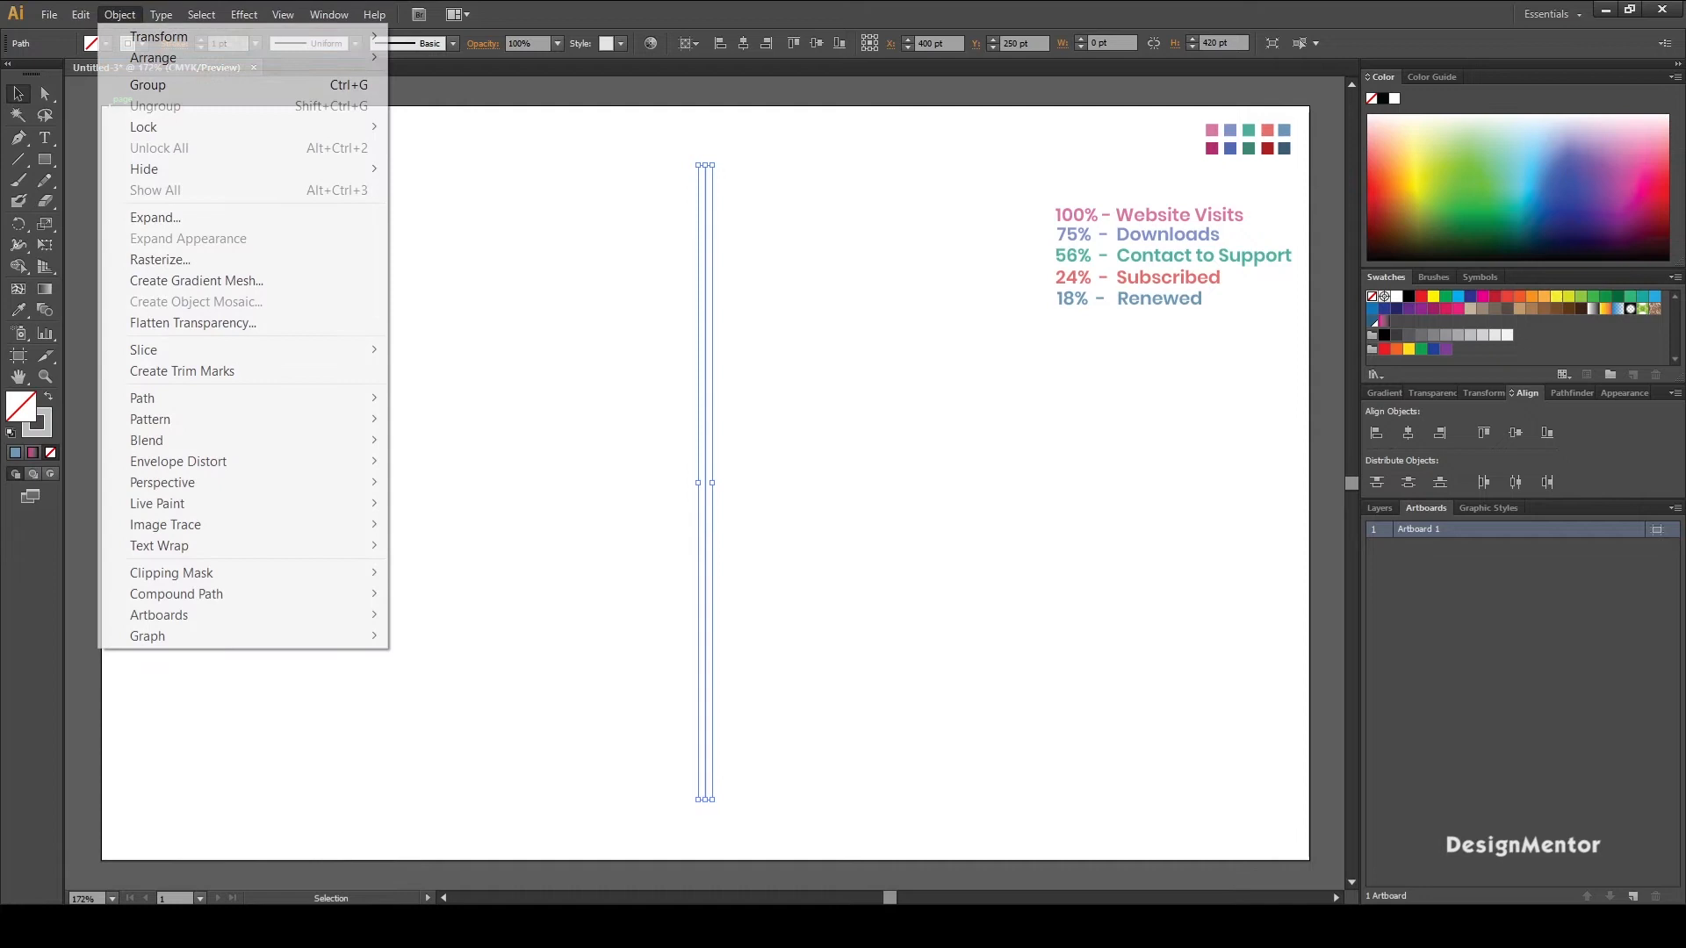
pyautogui.moveTo(264, 126)
pyautogui.click(421, 125)
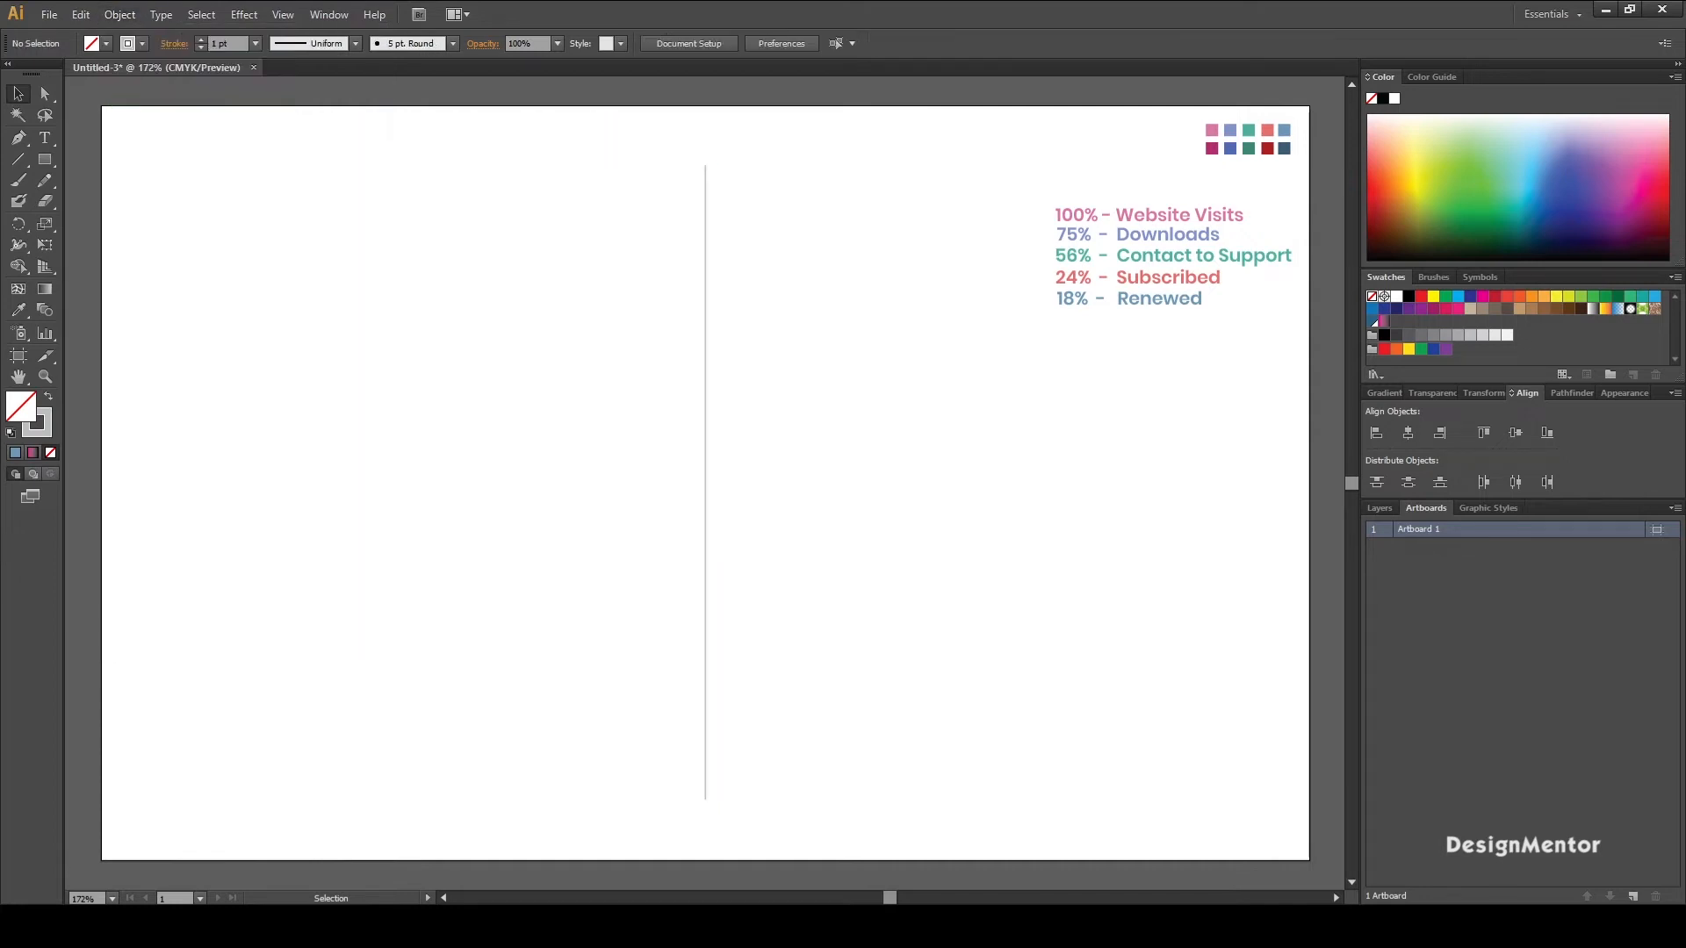
# - Draw a horizontal line about 107 pt long with a magenta stroke, centred across the lower end of the vertical guide line
pyautogui.click(19, 159)
pyautogui.click(141, 43)
pyautogui.click(122, 73)
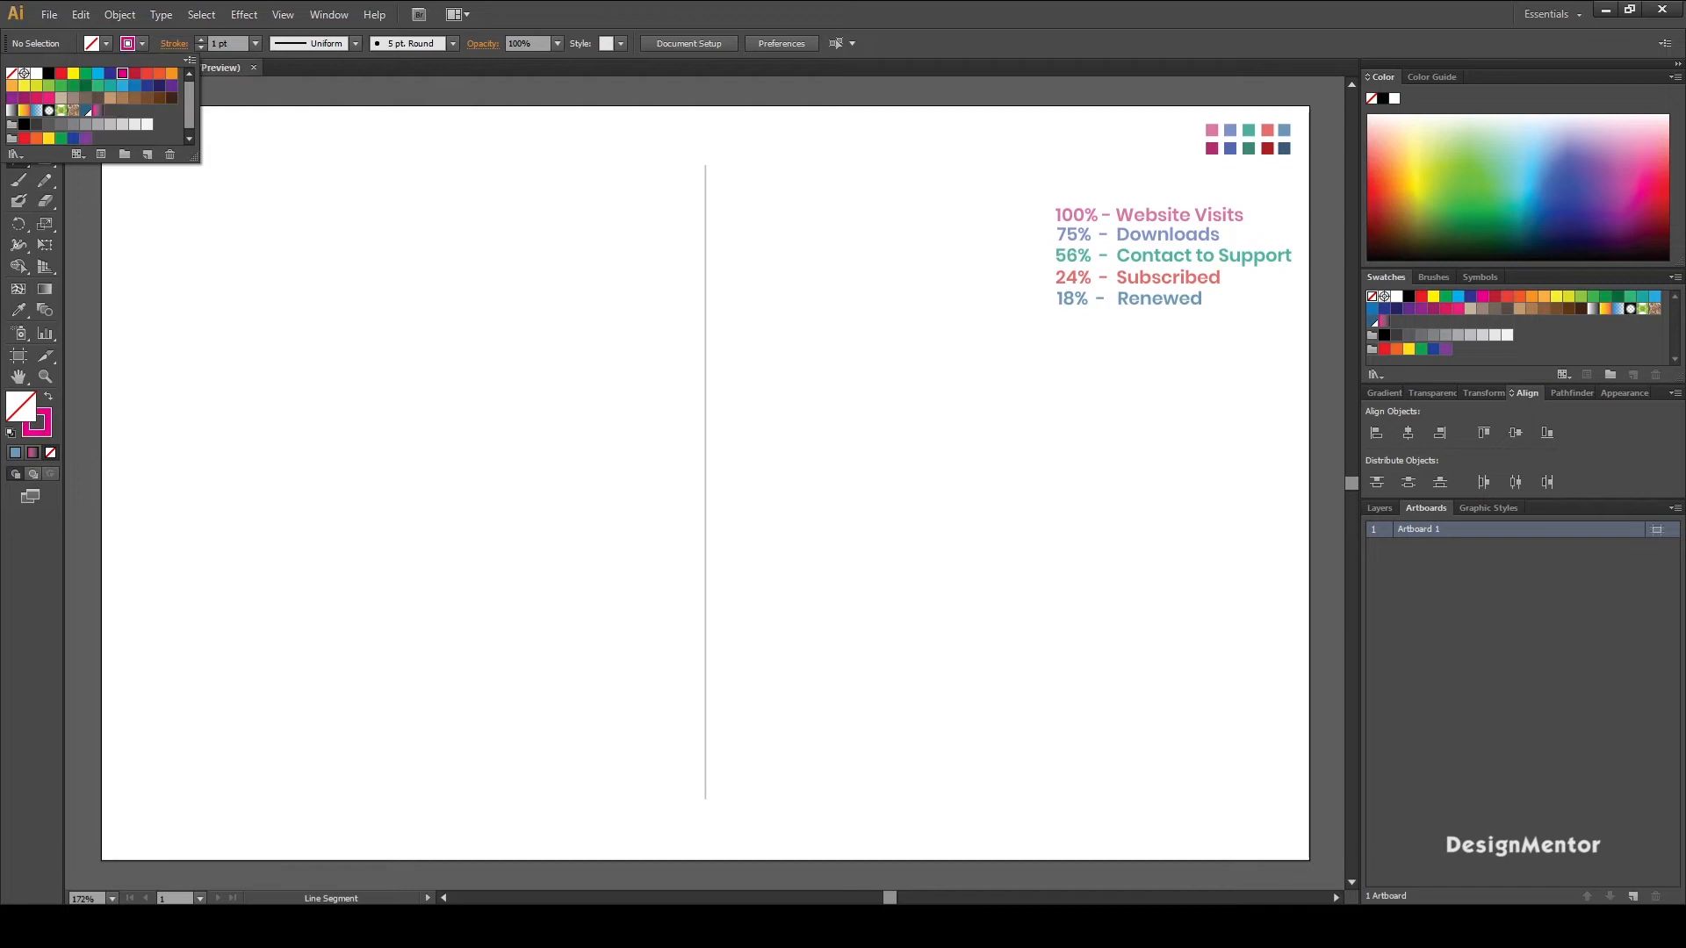
pyautogui.press('v')
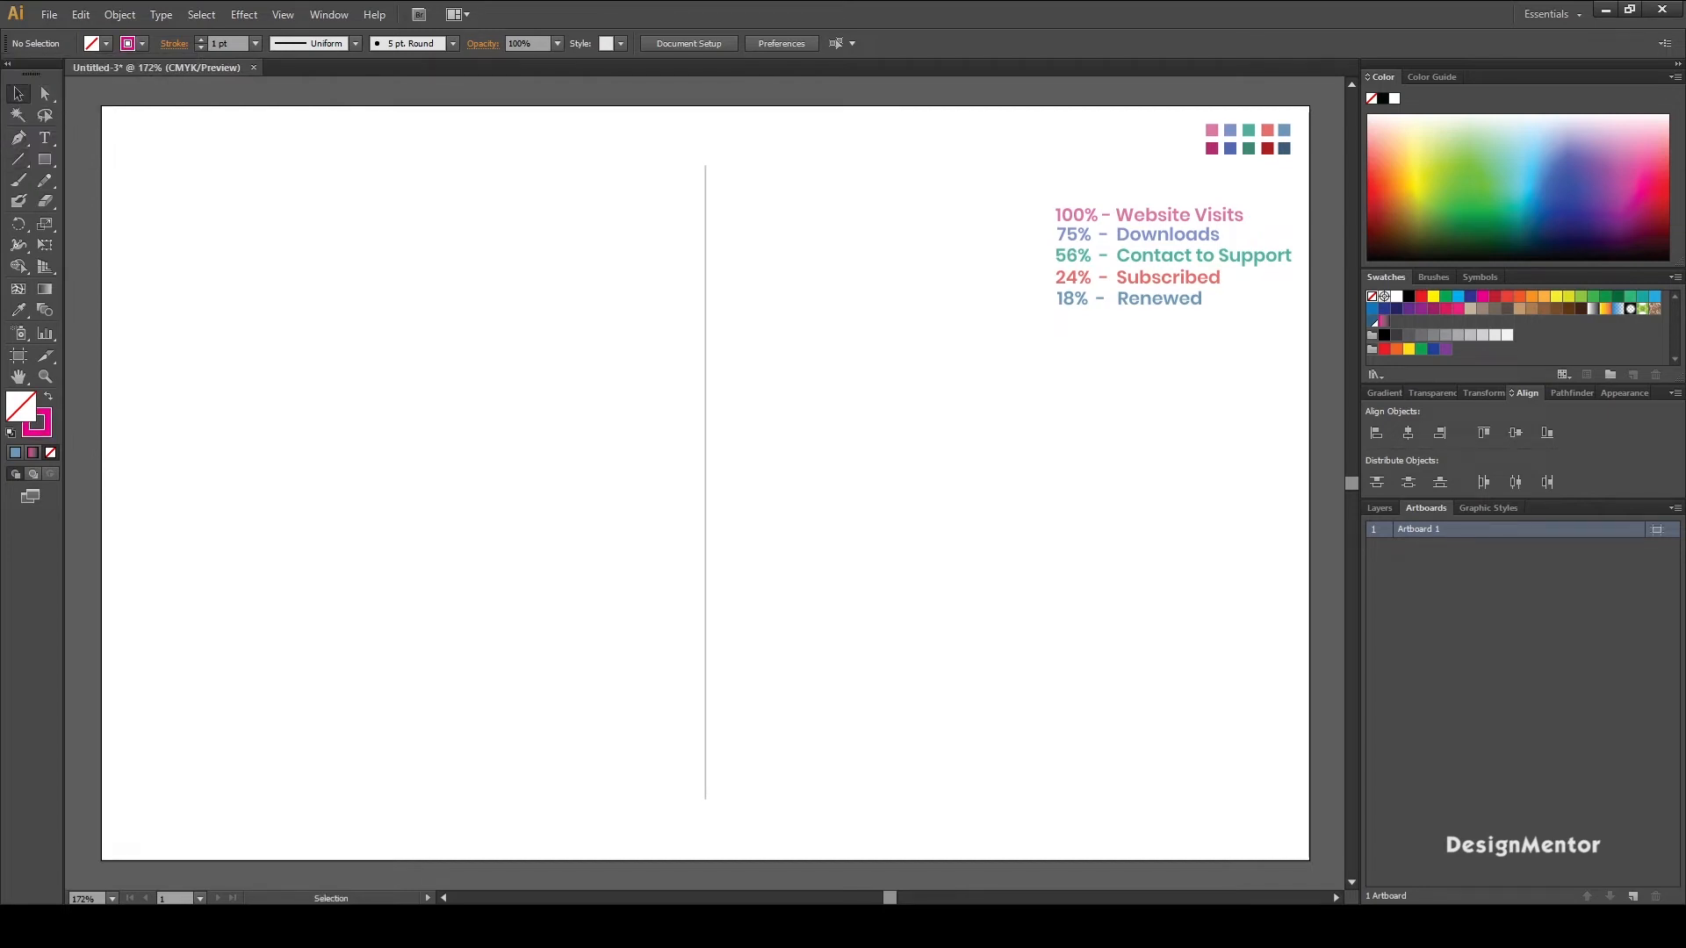
pyautogui.press('\\')
pyautogui.moveTo(706, 799); pyautogui.dragTo(784, 799)
pyautogui.press('v')
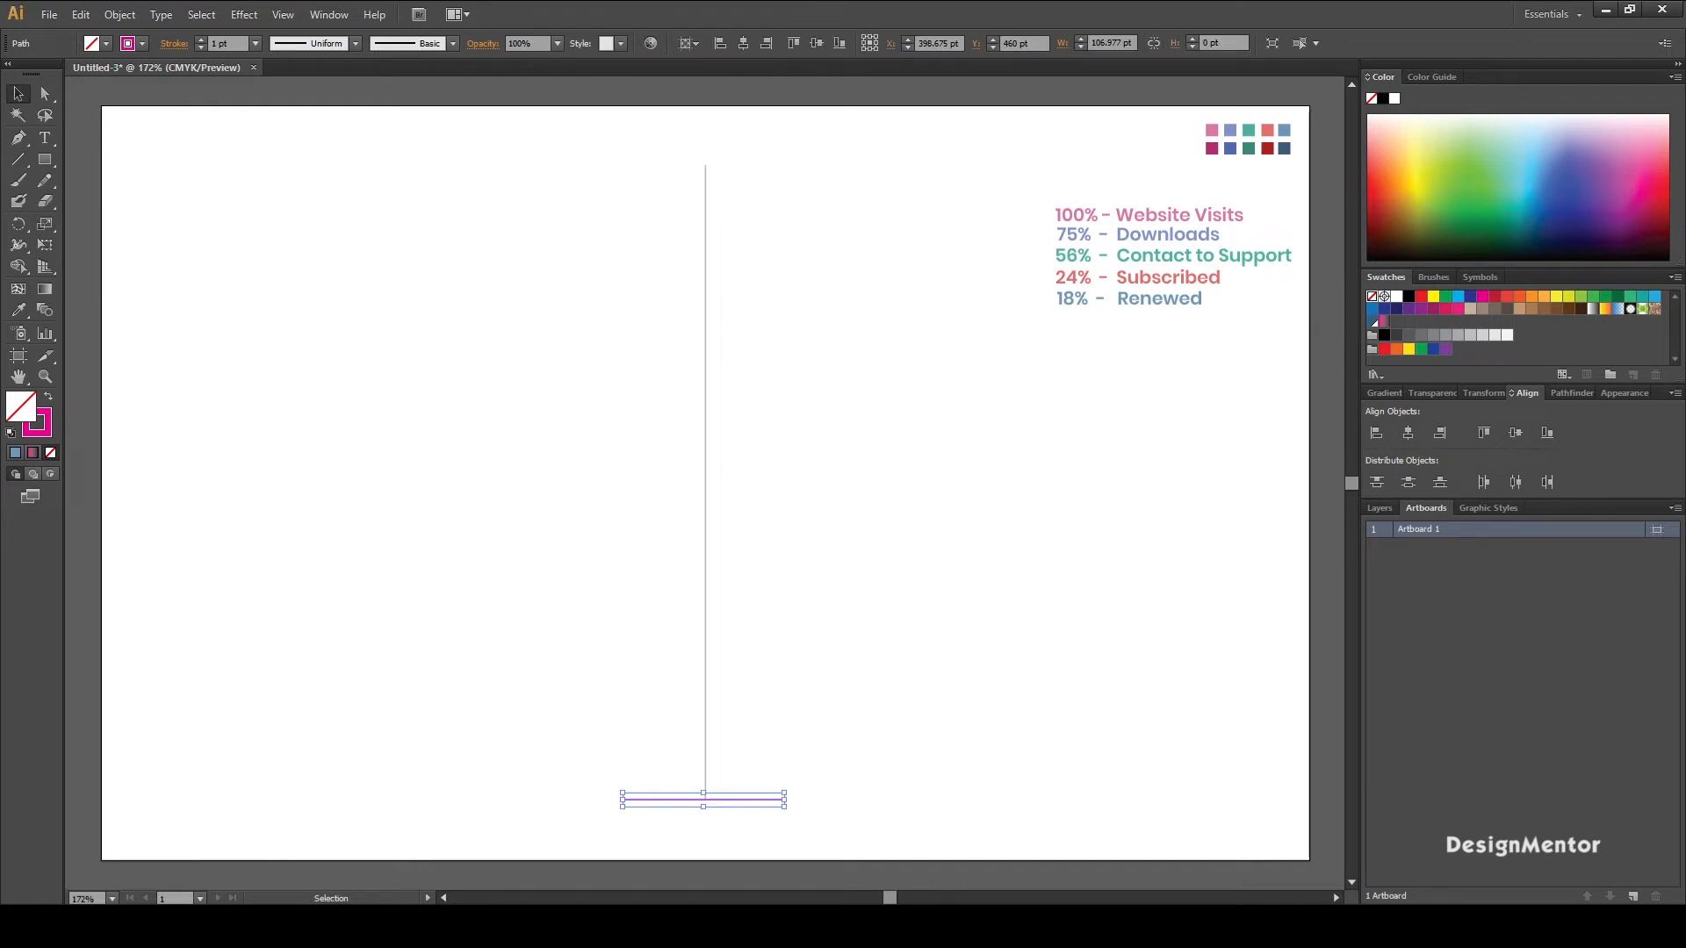
# - Set the width of the magenta horizontal line to 100 pt
pyautogui.moveTo(1134, 43); pyautogui.dragTo(1089, 43)
pyautogui.write('100')
pyautogui.press('Return')
pyautogui.hotkey('ctrl', 'shift', 'a')
pyautogui.click(745, 799)
pyautogui.hotkey('ctrl', 'shift', 'a')
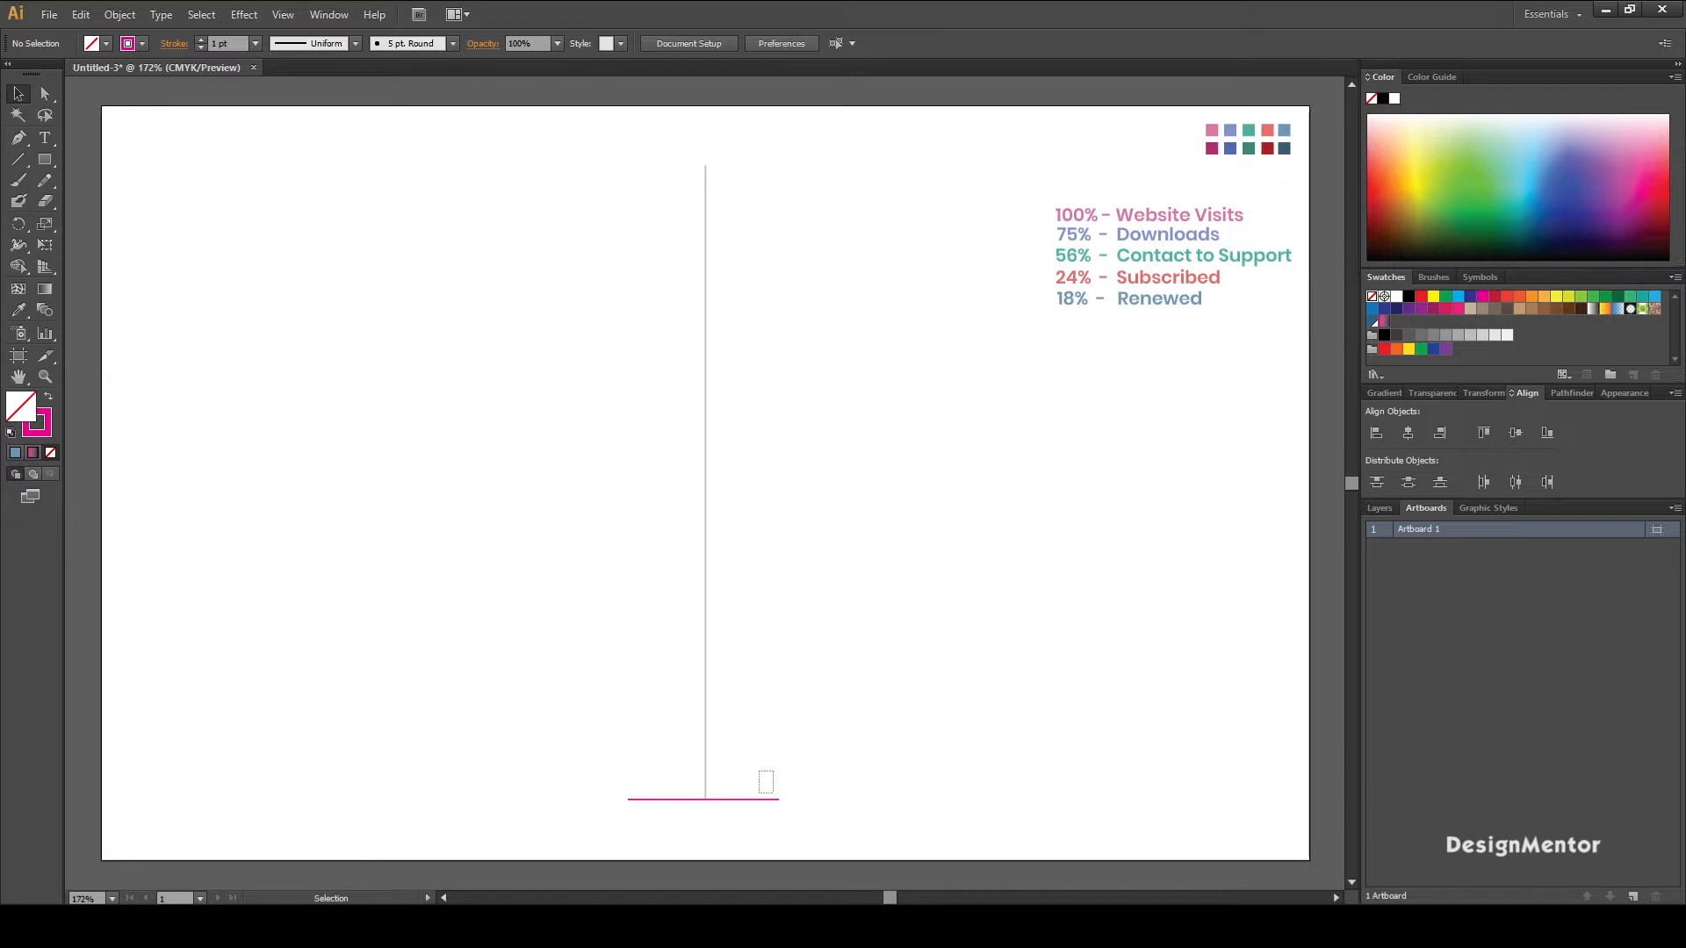
# - Duplicate the magenta line in place and move the copy up near the guide line's upper end, to Y 42 pt
pyautogui.click(744, 799)
pyautogui.click(80, 14)
pyautogui.click(112, 105)
pyautogui.click(80, 14)
pyautogui.click(136, 147)
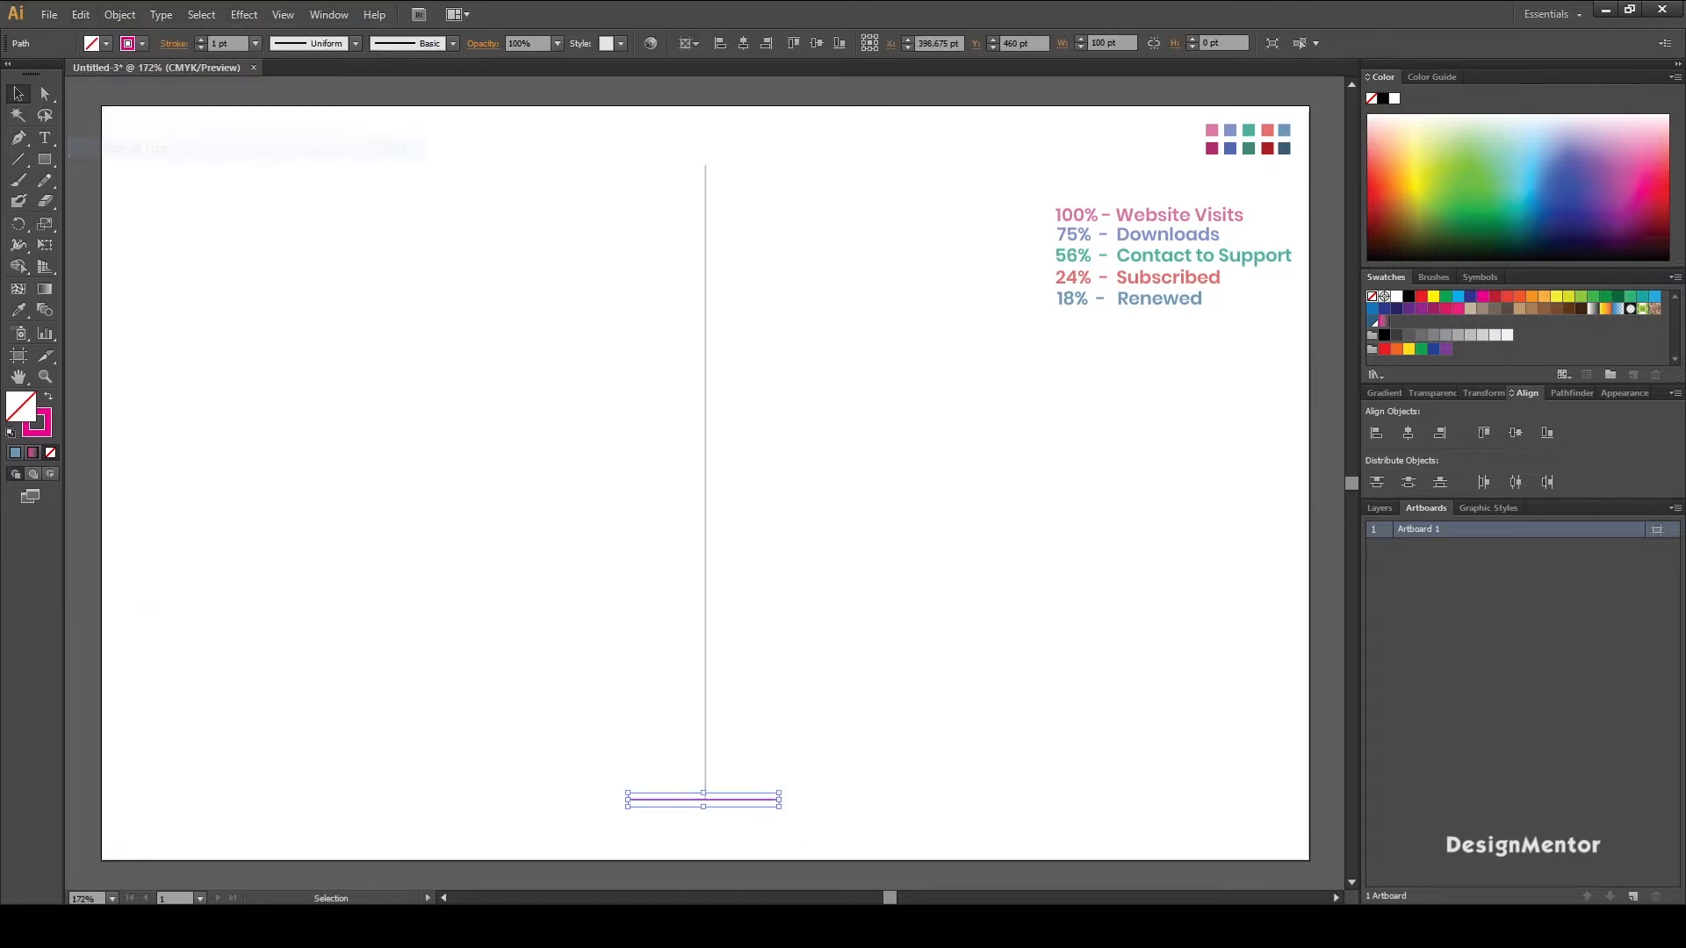
pyautogui.hotkey('shift', 'Up')
pyautogui.hotkey('shift', 'Up')
pyautogui.hotkey('shift', 'Up')
pyautogui.hotkey('shift', 'Up')
pyautogui.hotkey('shift', 'Up')
pyautogui.hotkey('shift', 'Up')
pyautogui.hotkey('shift', 'Up')
pyautogui.hotkey('shift', 'Up')
pyautogui.hotkey('shift', 'Up')
pyautogui.hotkey('shift', 'Up')
pyautogui.hotkey('shift', 'Up')
pyautogui.hotkey('shift', 'Up')
pyautogui.hotkey('shift', 'Up')
pyautogui.hotkey('shift', 'Up')
pyautogui.hotkey('shift', 'Up')
pyautogui.hotkey('shift', 'Up')
pyautogui.hotkey('shift', 'Up')
pyautogui.hotkey('shift', 'Up')
pyautogui.hotkey('shift', 'Up')
pyautogui.hotkey('shift', 'Up')
pyautogui.hotkey('shift', 'Up')
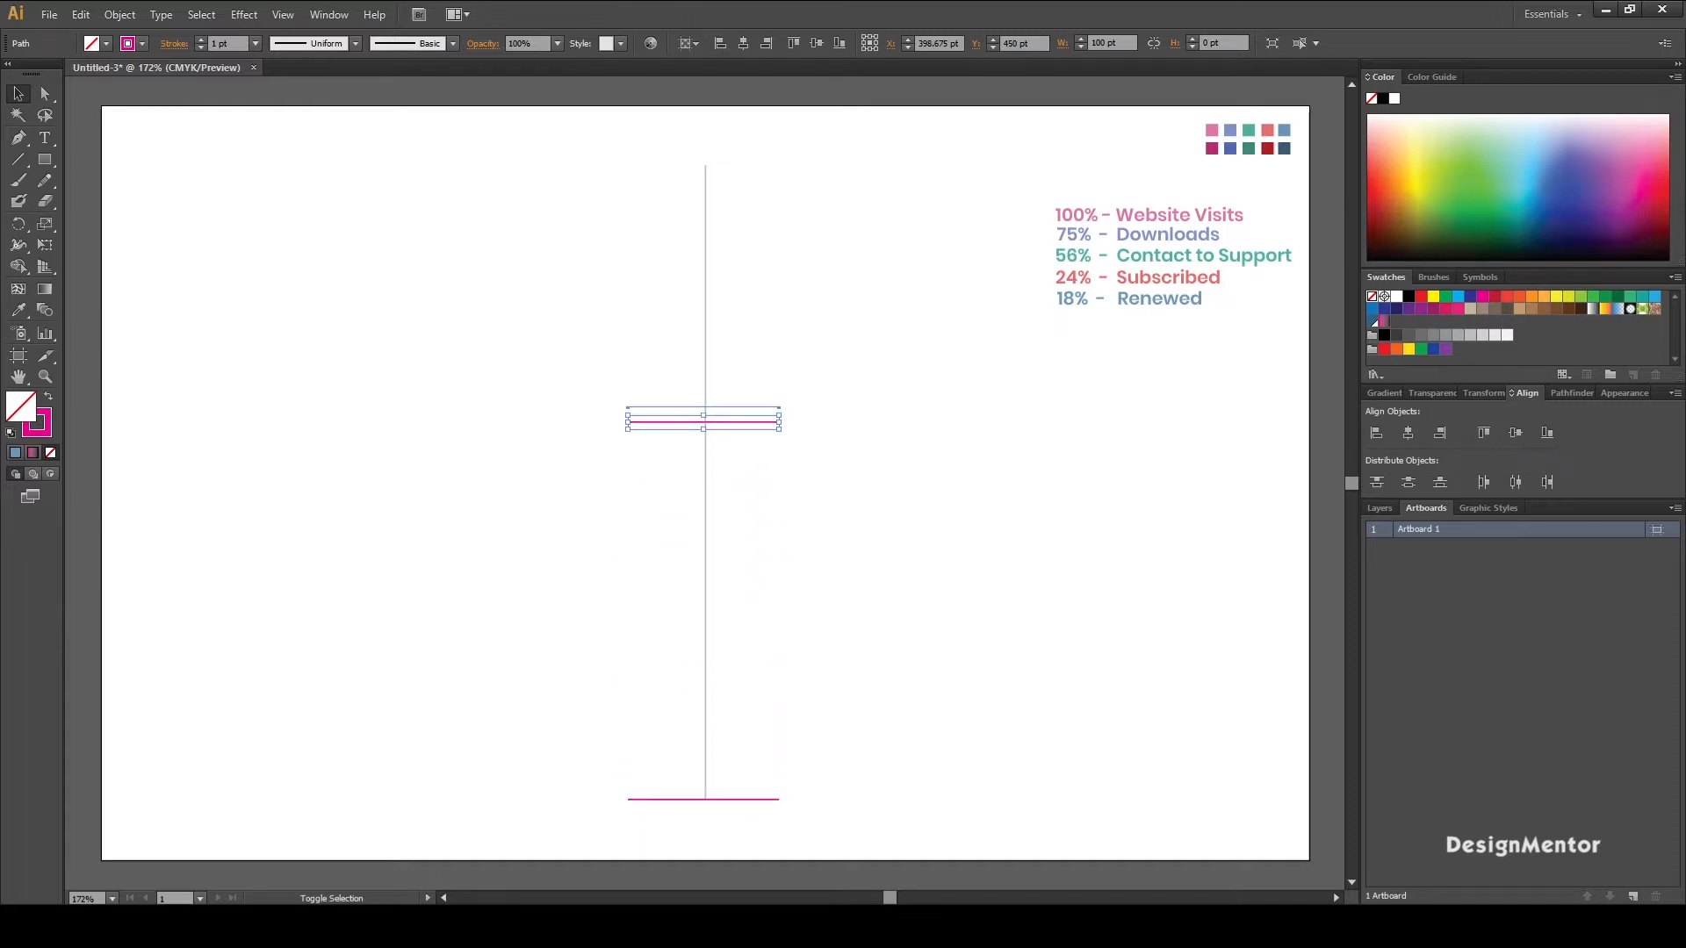
pyautogui.hotkey('shift', 'Up')
pyautogui.hotkey('shift', 'Up')
pyautogui.press('Down')
pyautogui.press('Down')
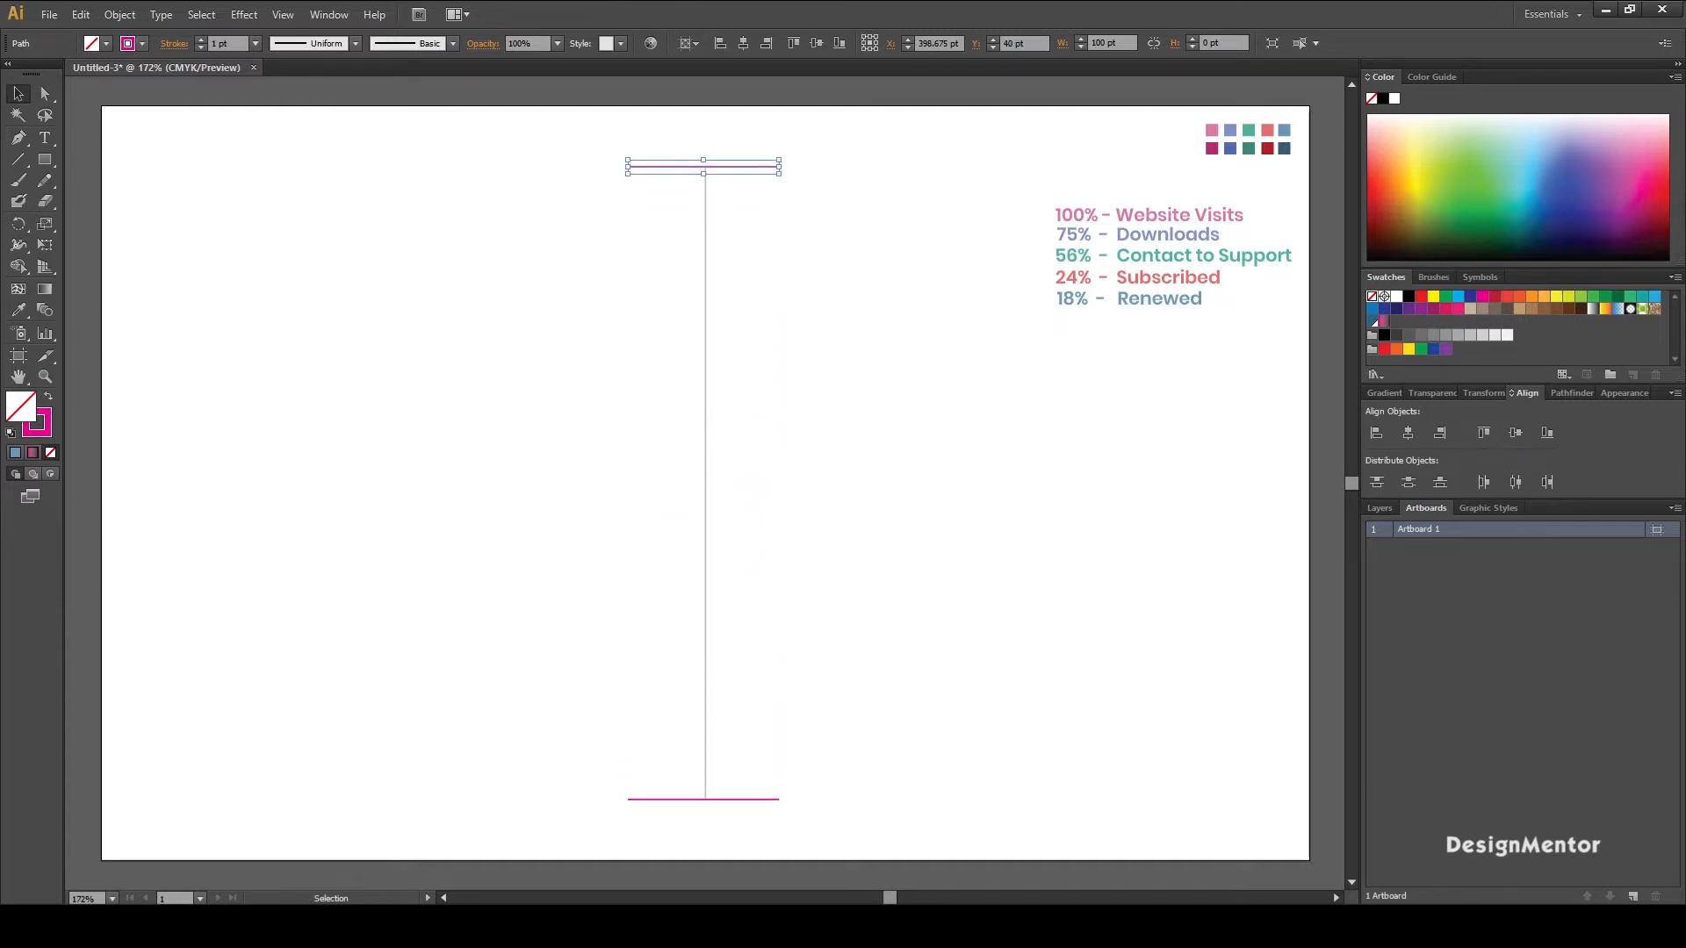
# - Centre the lower magenta line horizontally and vertically on the artboard
pyautogui.moveTo(796, 769); pyautogui.dragTo(754, 858)
pyautogui.click(1407, 432)
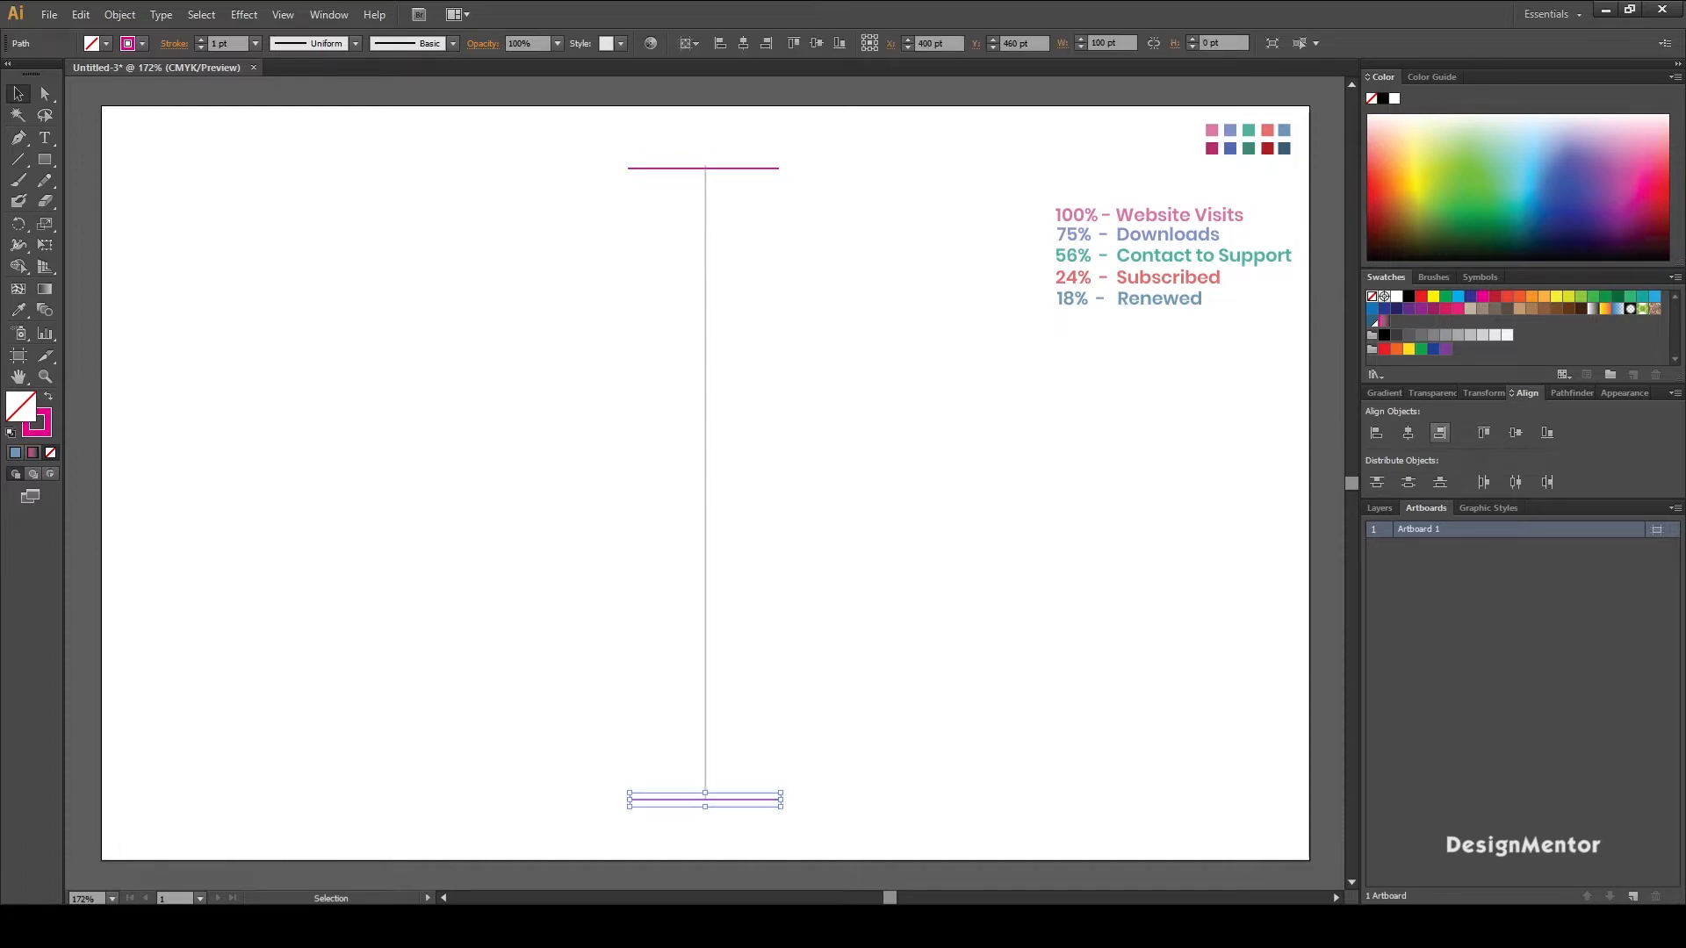
pyautogui.click(1515, 432)
# - Move the centred magenta line straight down to the lower end of the vertical guide line
pyautogui.hotkey('shift', 'Down')
pyautogui.hotkey('shift', 'Down')
pyautogui.hotkey('shift', 'Down')
pyautogui.hotkey('shift', 'Down')
pyautogui.hotkey('shift', 'Down')
pyautogui.hotkey('shift', 'Down')
pyautogui.hotkey('shift', 'Down')
pyautogui.hotkey('shift', 'Down')
pyautogui.hotkey('shift', 'Down')
pyautogui.hotkey('shift', 'Down')
pyautogui.hotkey('shift', 'Down')
pyautogui.hotkey('shift', 'Down')
pyautogui.hotkey('shift', 'Down')
pyautogui.hotkey('shift', 'Down')
pyautogui.hotkey('shift', 'Down')
pyautogui.hotkey('shift', 'Down')
pyautogui.hotkey('shift', 'Down')
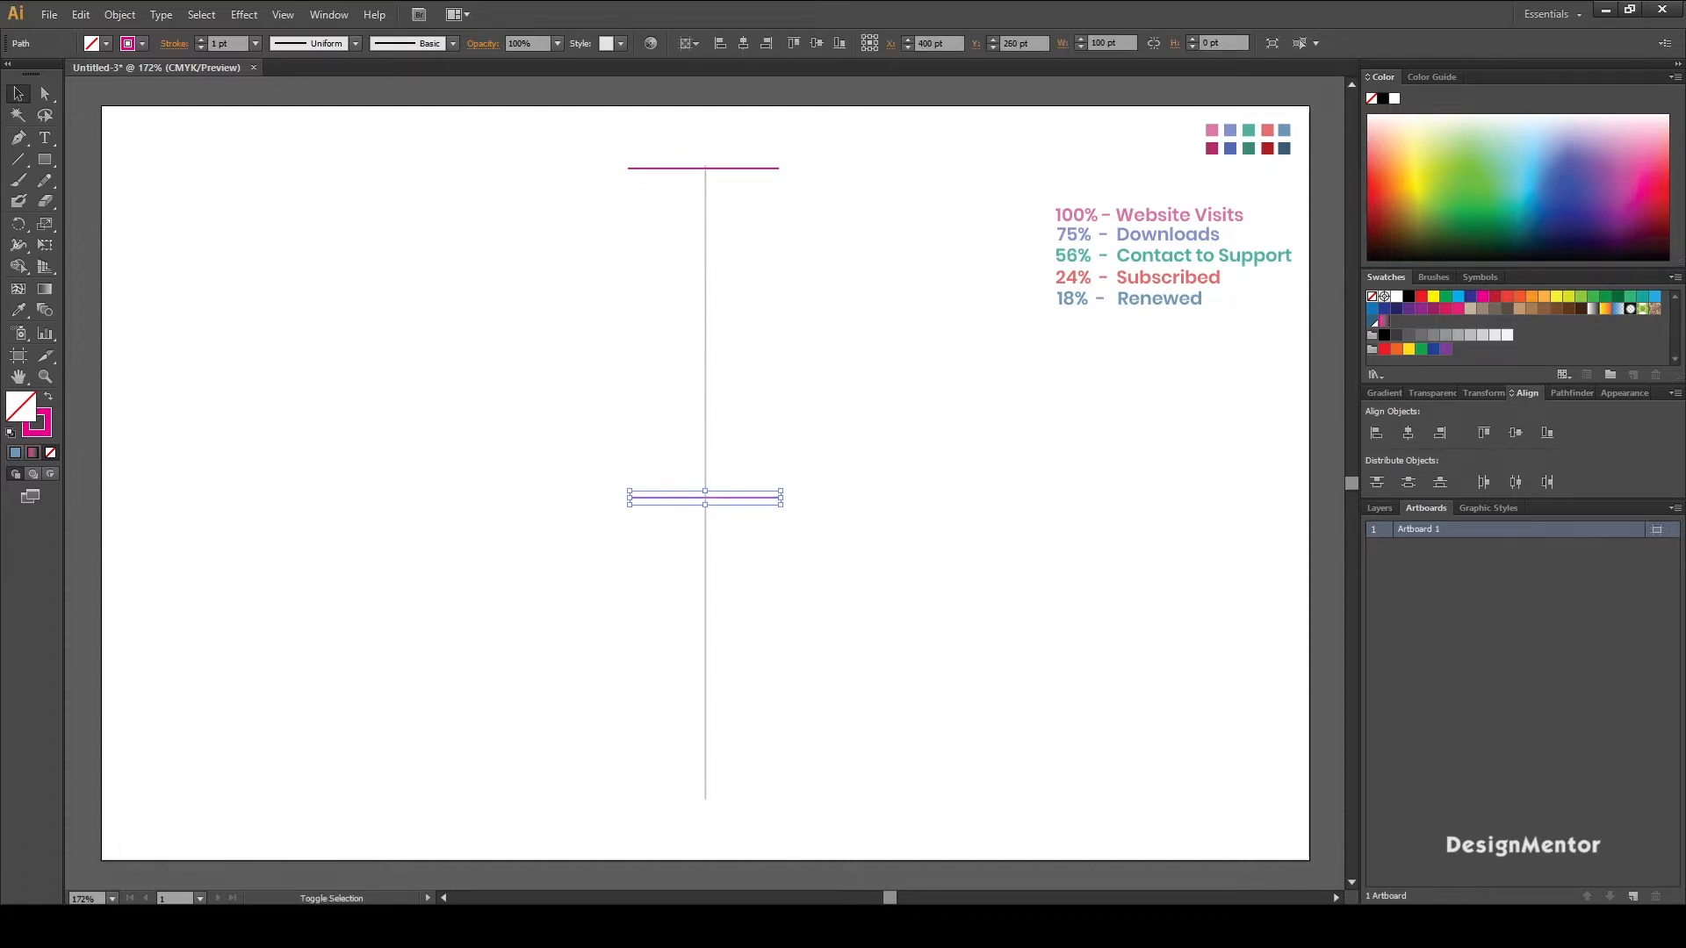
pyautogui.hotkey('shift', 'Down')
pyautogui.hotkey('shift', 'Down')
pyautogui.hotkey('shift', 'Down')
pyautogui.hotkey('shift', 'Down')
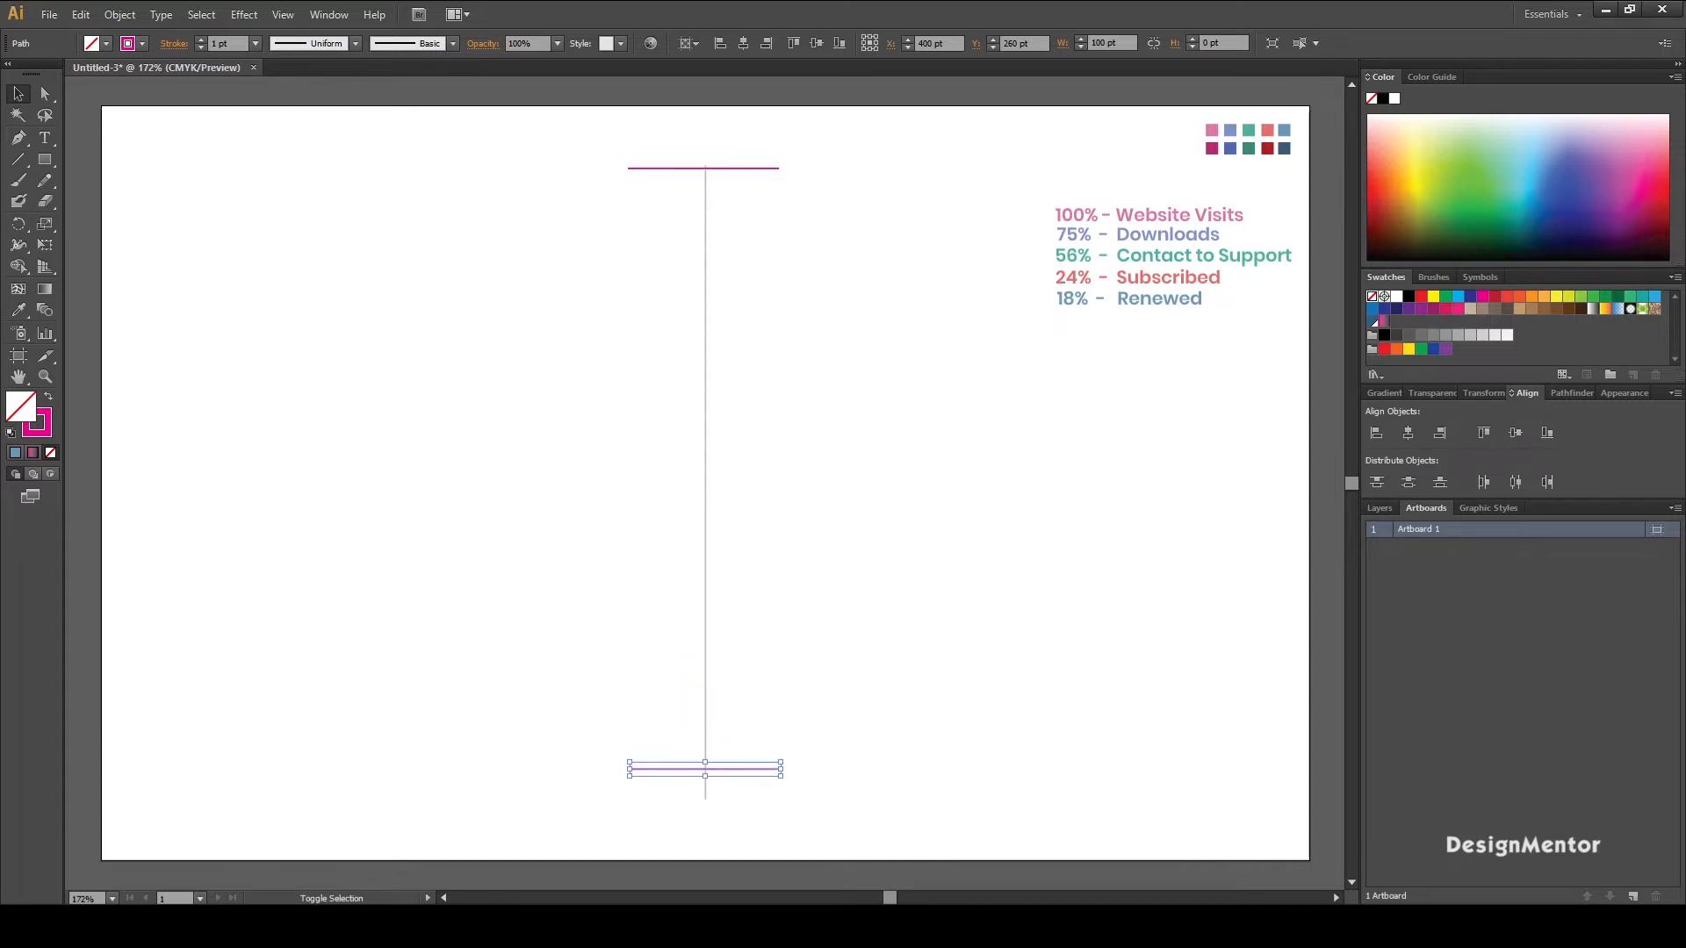
pyautogui.press('Down')
pyautogui.press('Down')
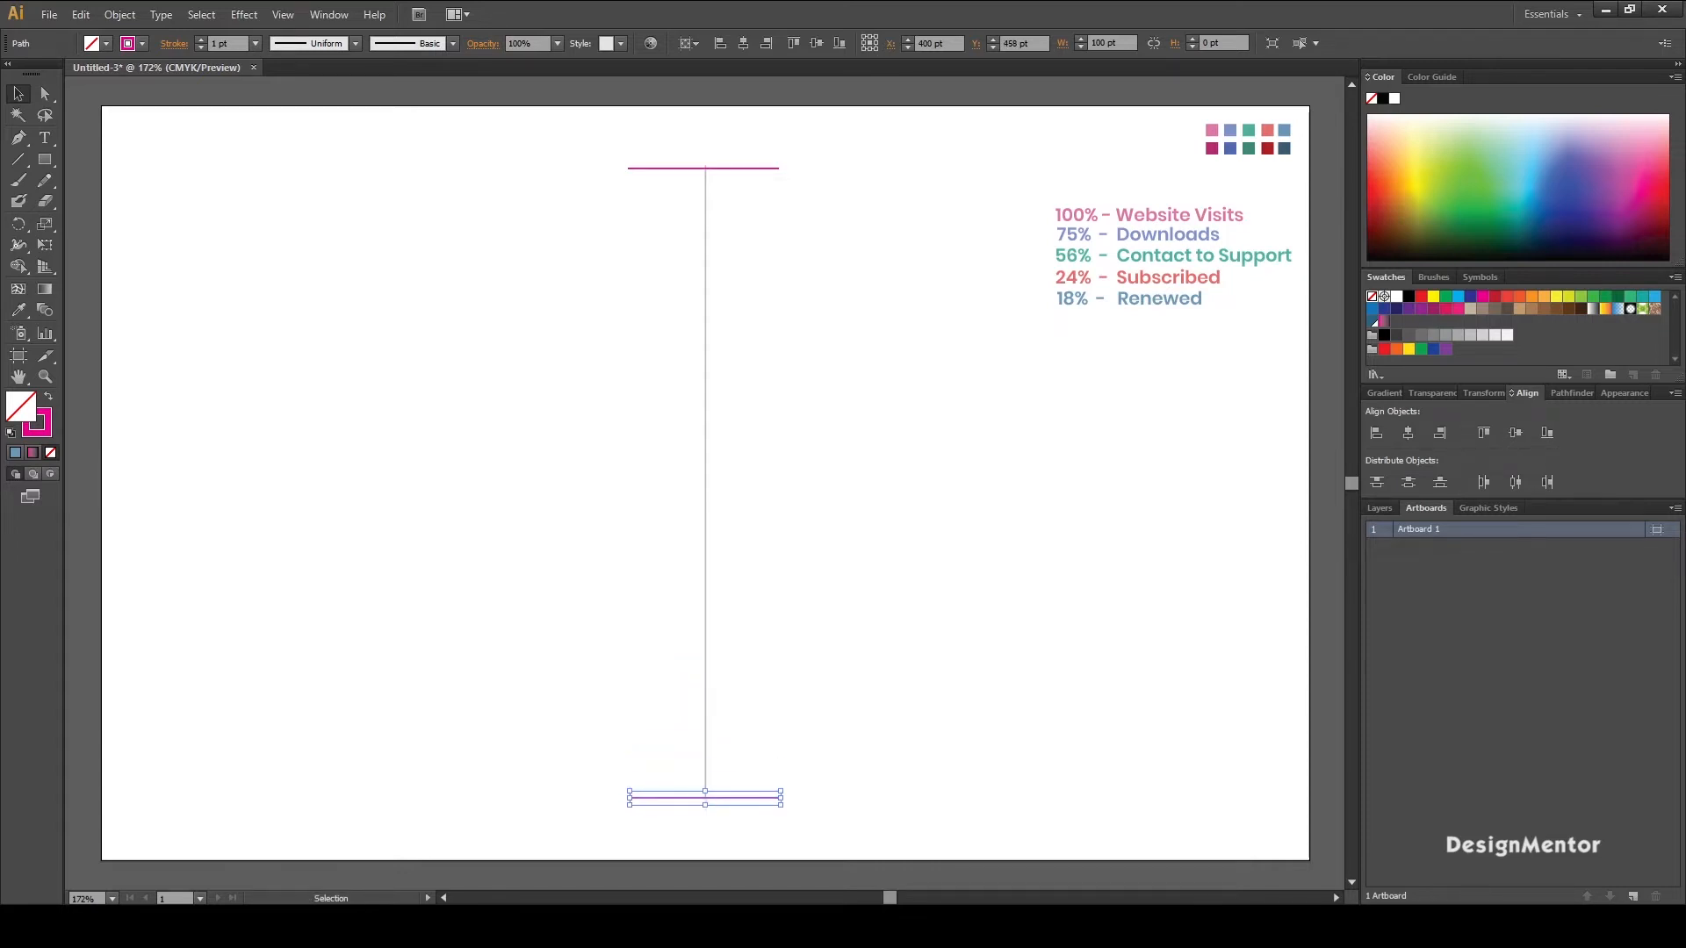
# - Centre the upper magenta line horizontally on the artboard
pyautogui.hotkey('ctrl', 'shift', 'a')
pyautogui.click(738, 168)
pyautogui.click(1407, 432)
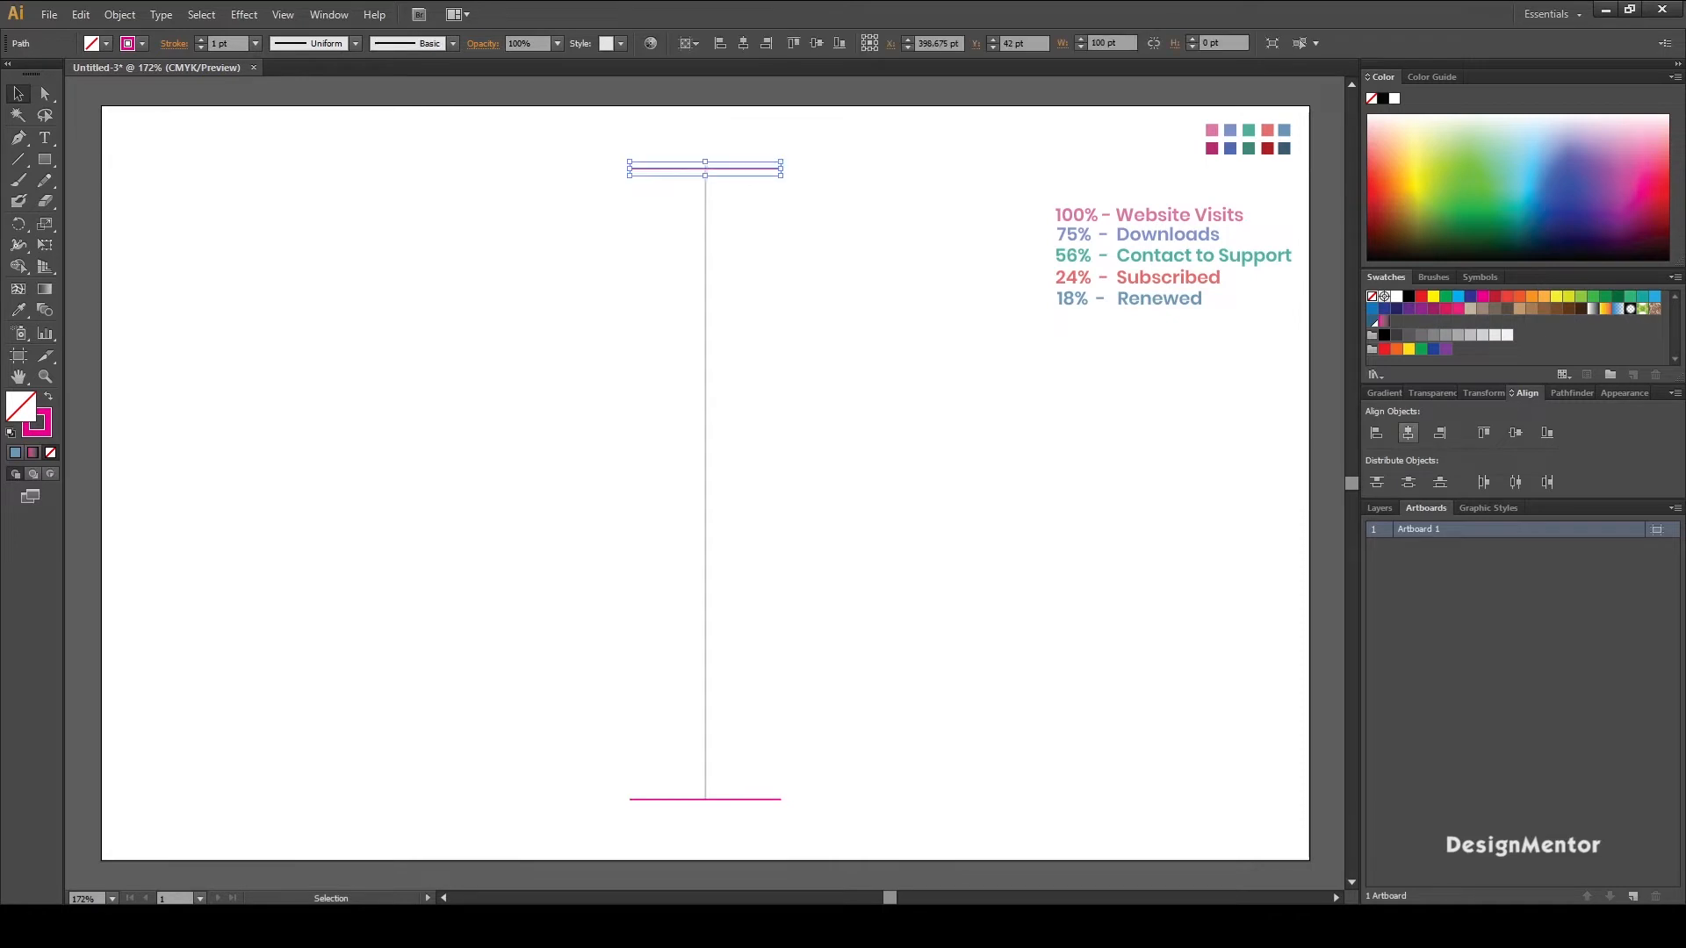
# - Set the upper magenta line's width to 500 pt and nudge it up to Y 40 pt
pyautogui.hotkey('ctrl', 'shift', 'a')
pyautogui.click(738, 168)
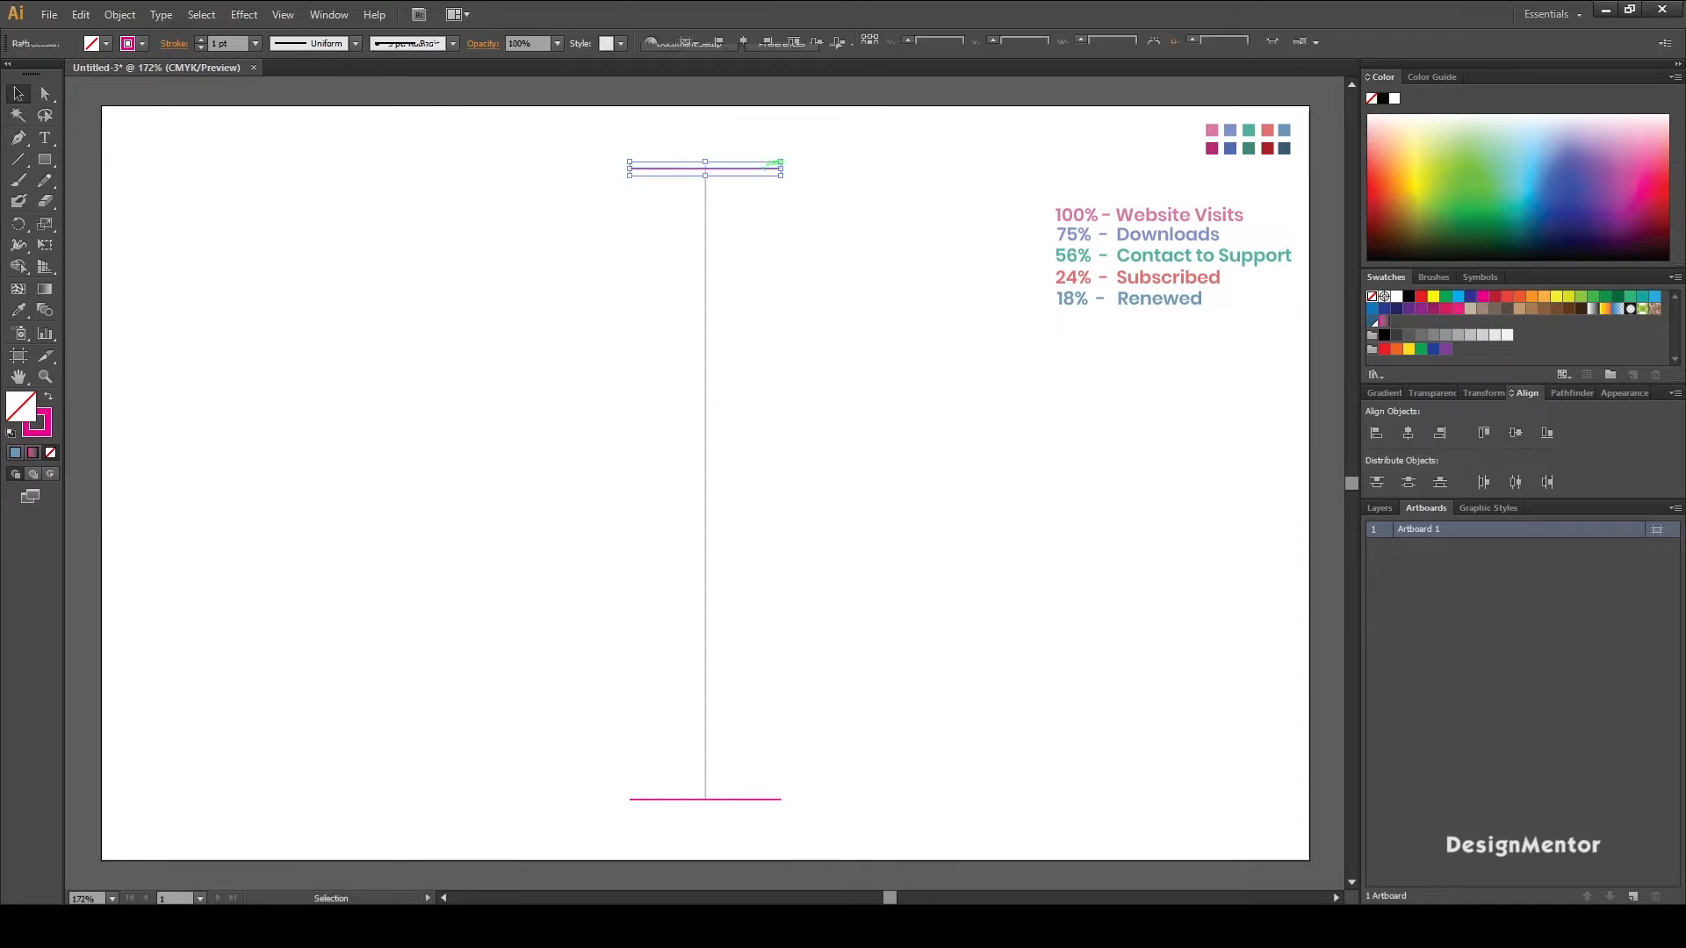
pyautogui.moveTo(1118, 43); pyautogui.dragTo(1017, 43)
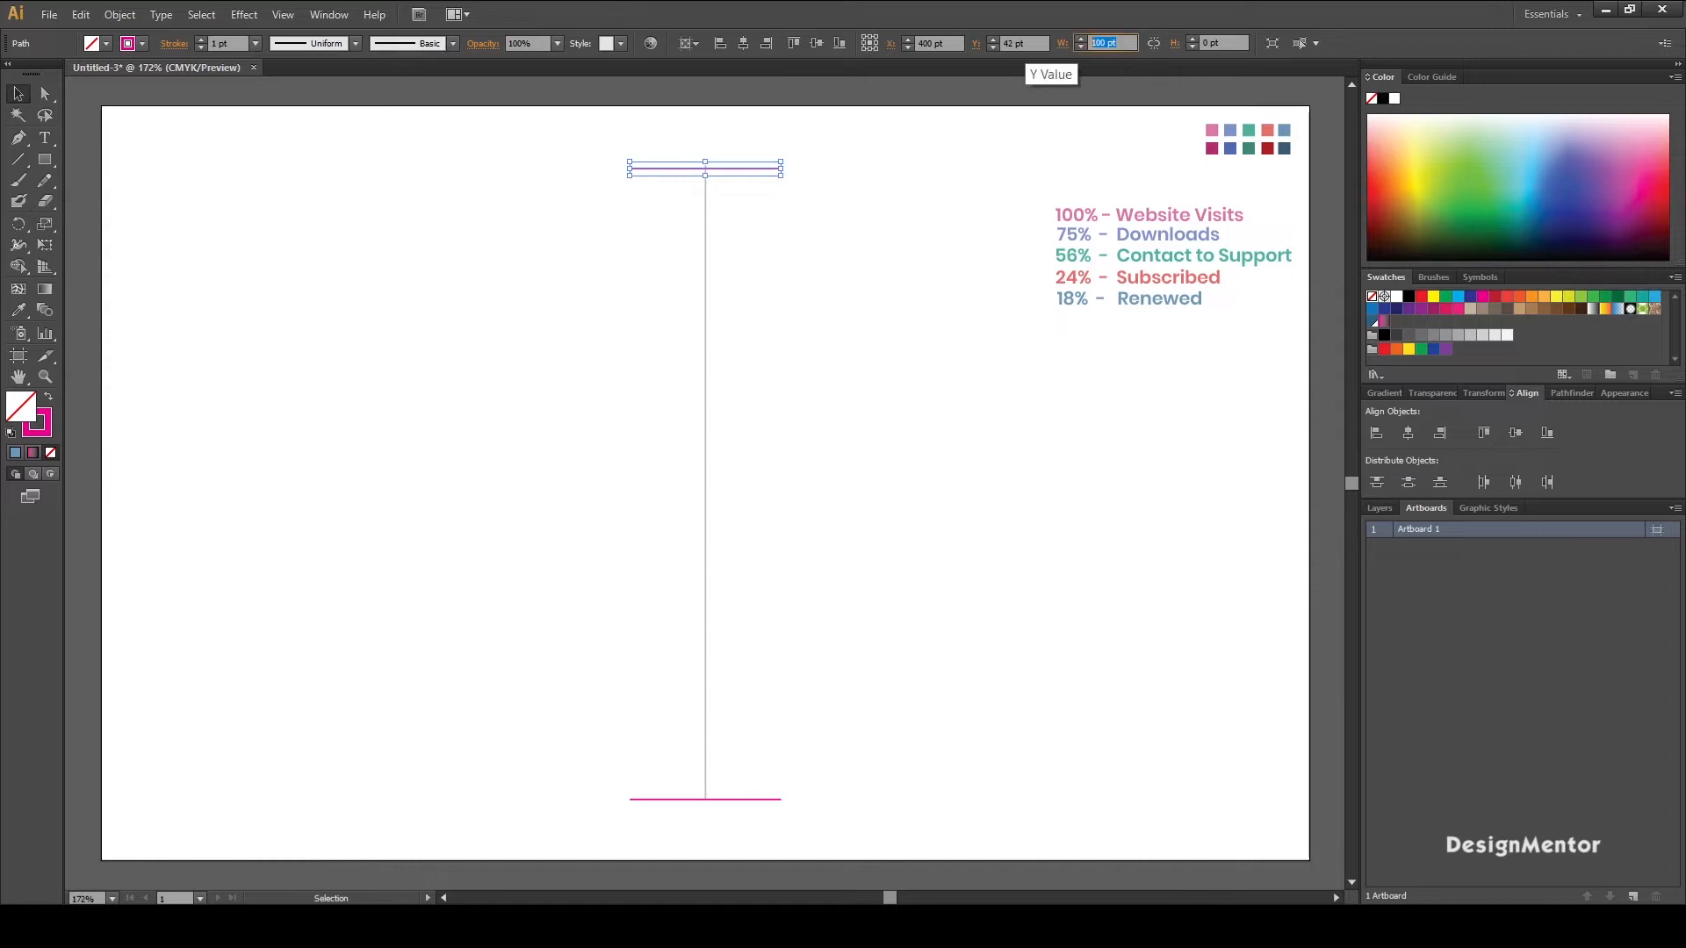
pyautogui.write('500')
pyautogui.press('Return')
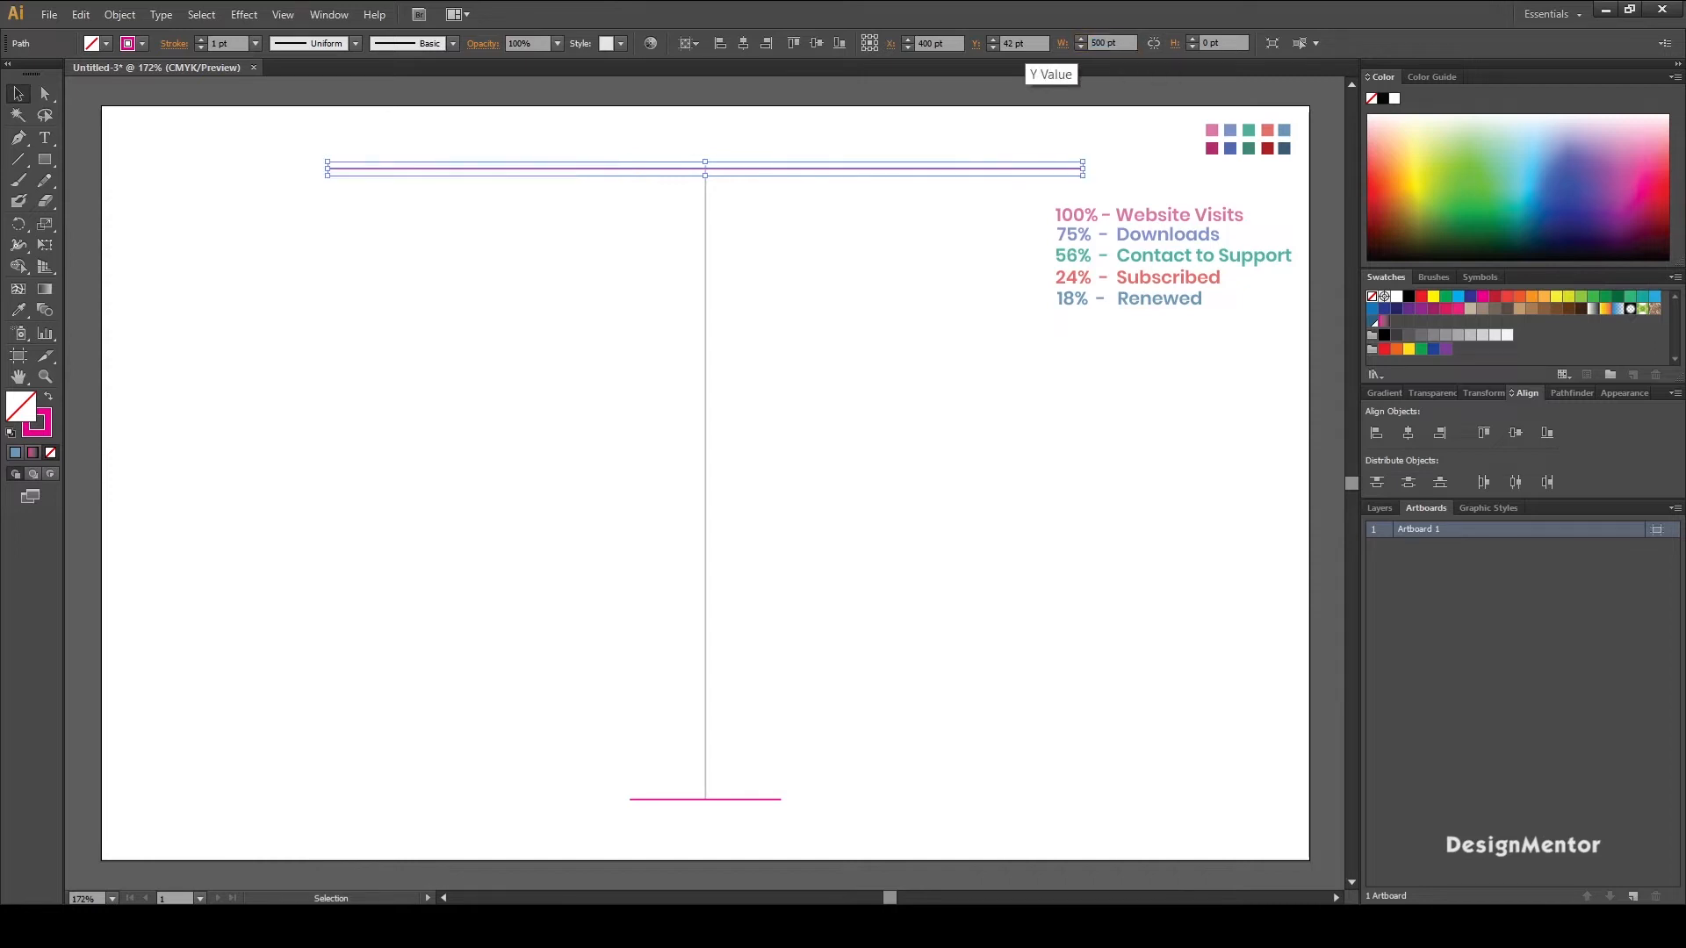
pyautogui.press('Up')
pyautogui.press('Up')
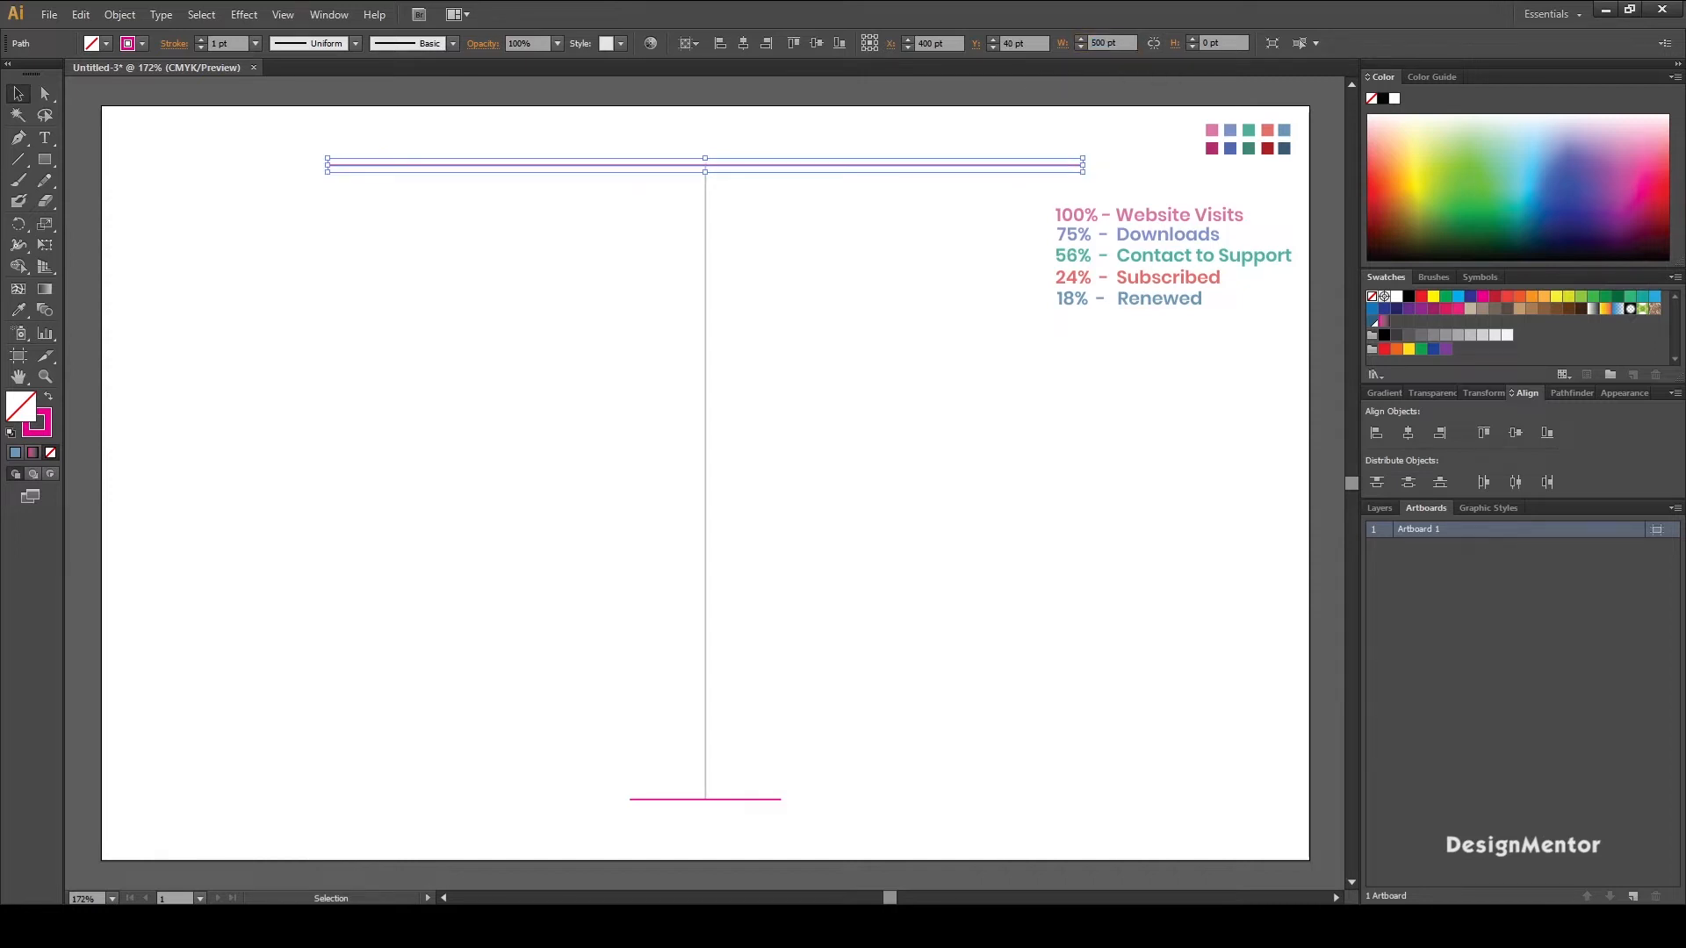
pyautogui.hotkey('ctrl', 'shift', 'a')
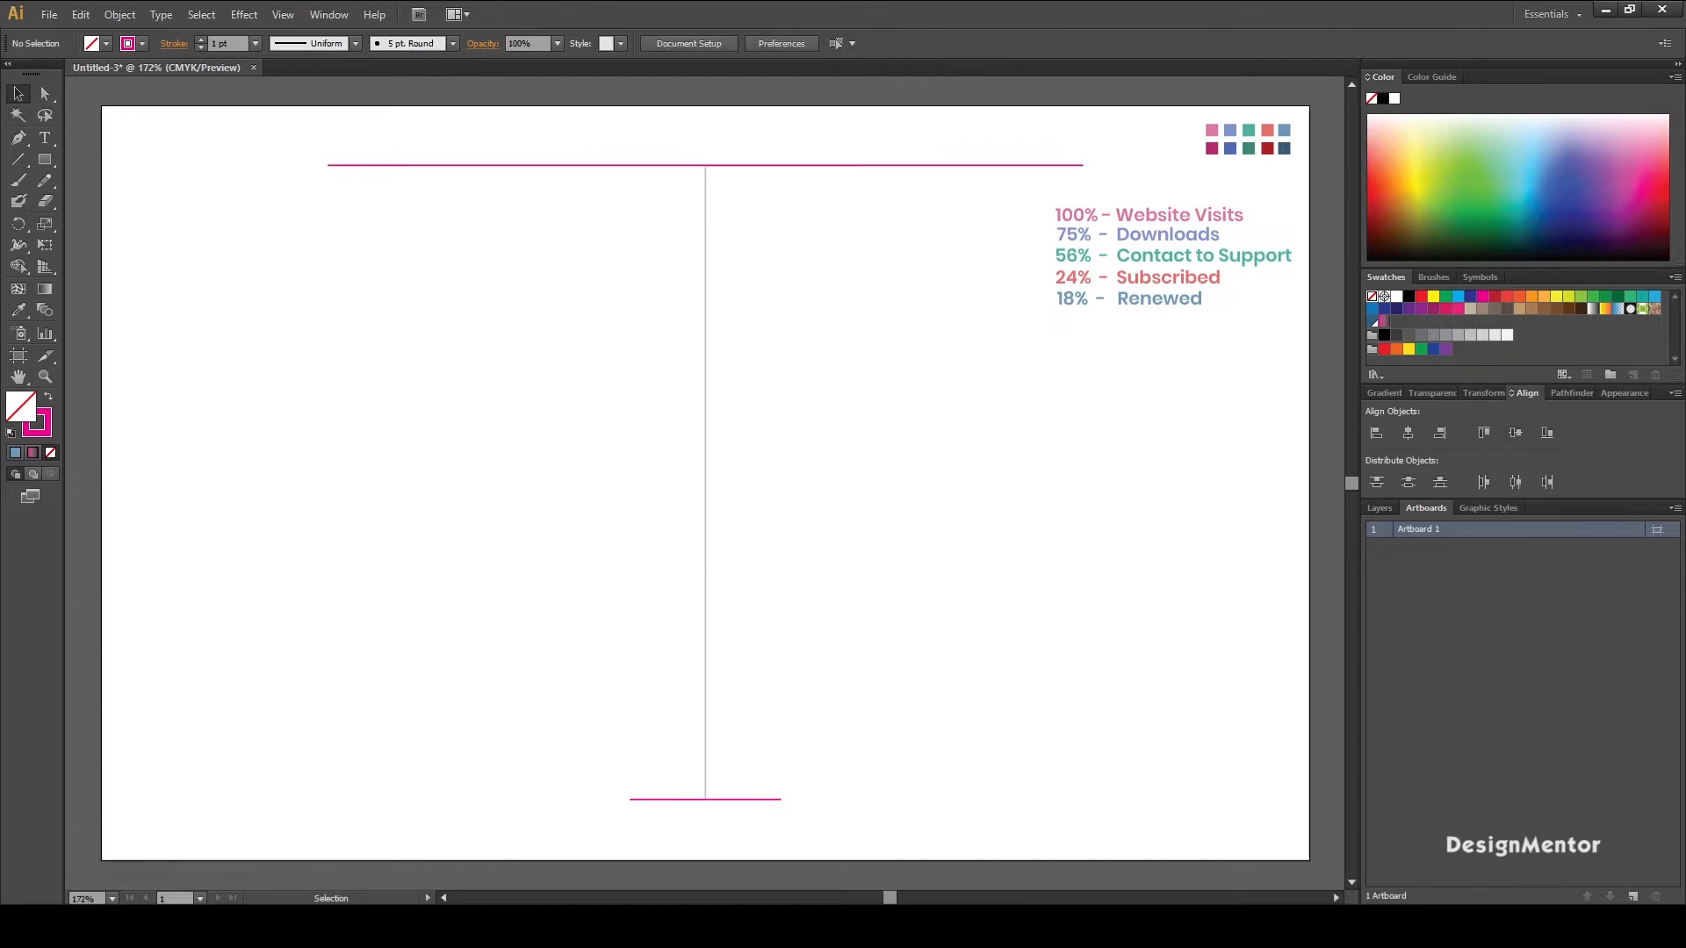
# - Align the lower 100 pt magenta line to the artboard's horizontal centre again
pyautogui.click(705, 799)
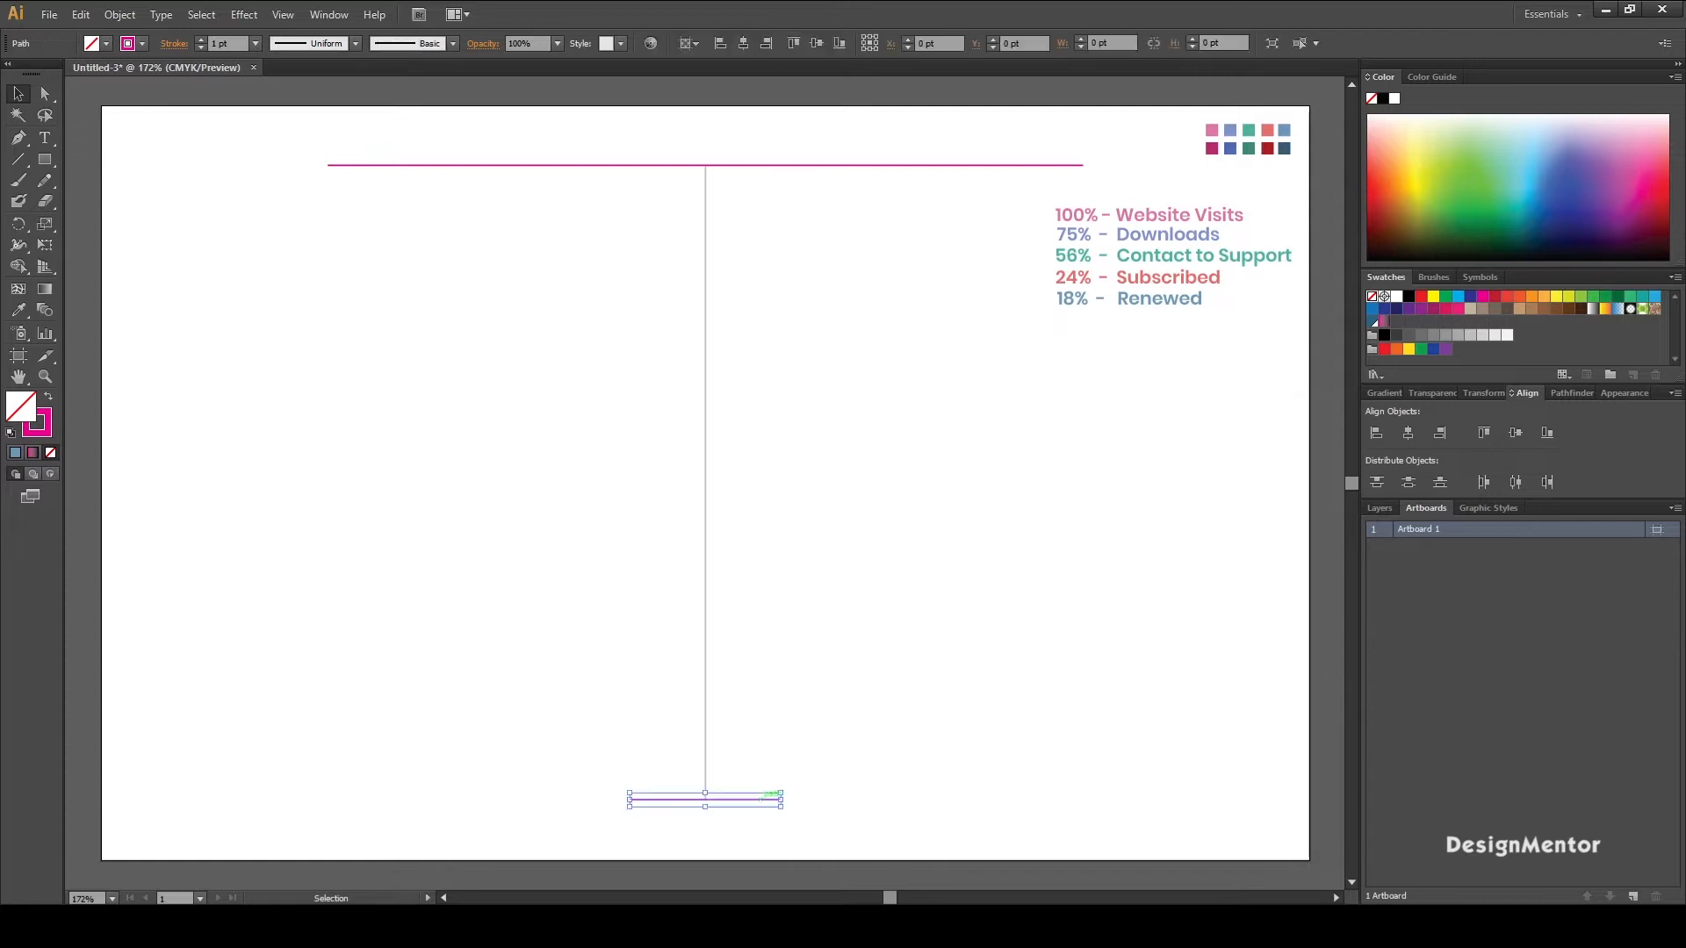
pyautogui.click(1407, 433)
pyautogui.hotkey('ctrl', 'shift', 'a')
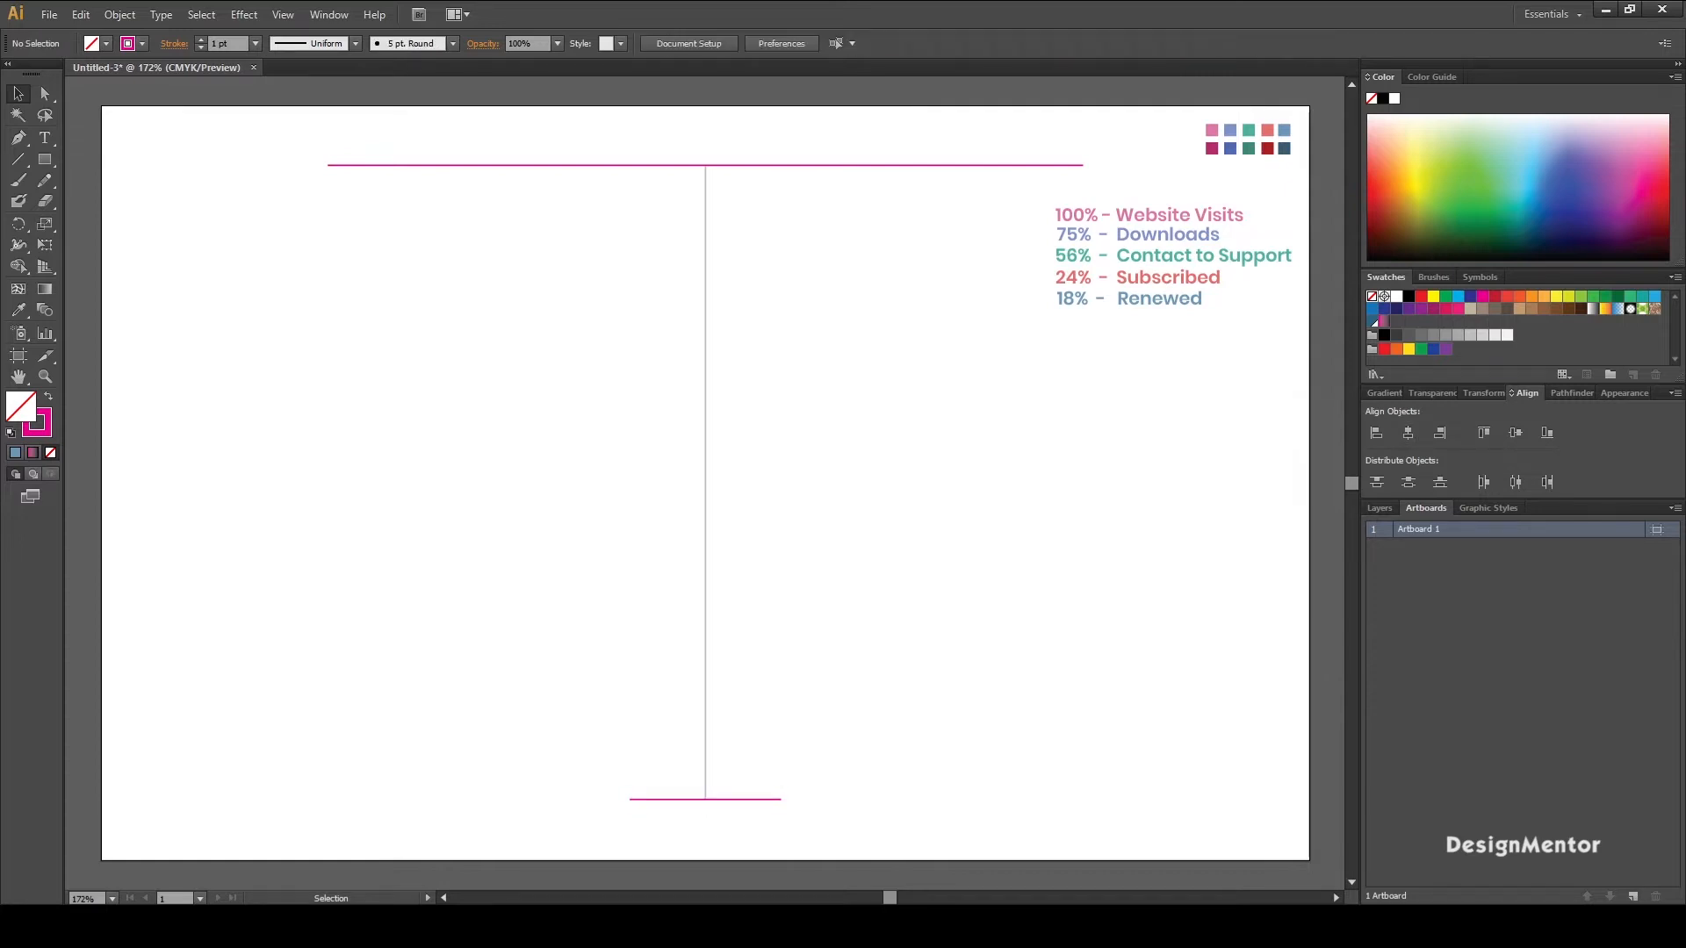
# - Draw a vertical magenta line about 110 pt long upward from the left end of the lower horizontal line
pyautogui.click(18, 159)
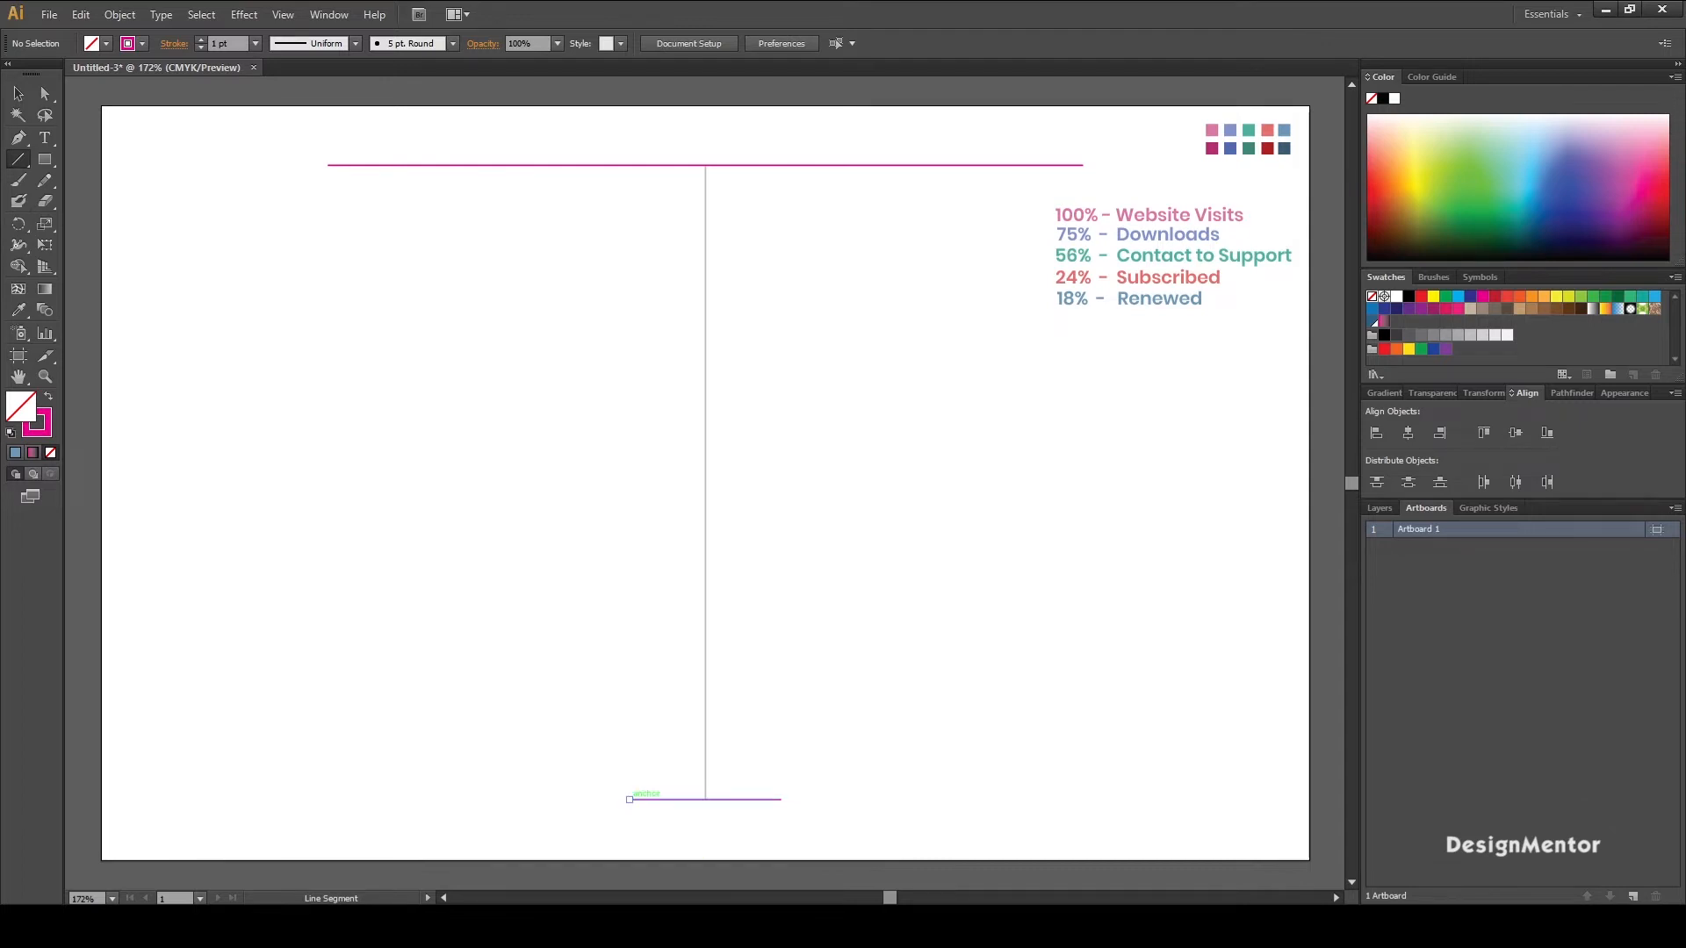
pyautogui.moveTo(629, 799); pyautogui.dragTo(630, 632)
pyautogui.press('v')
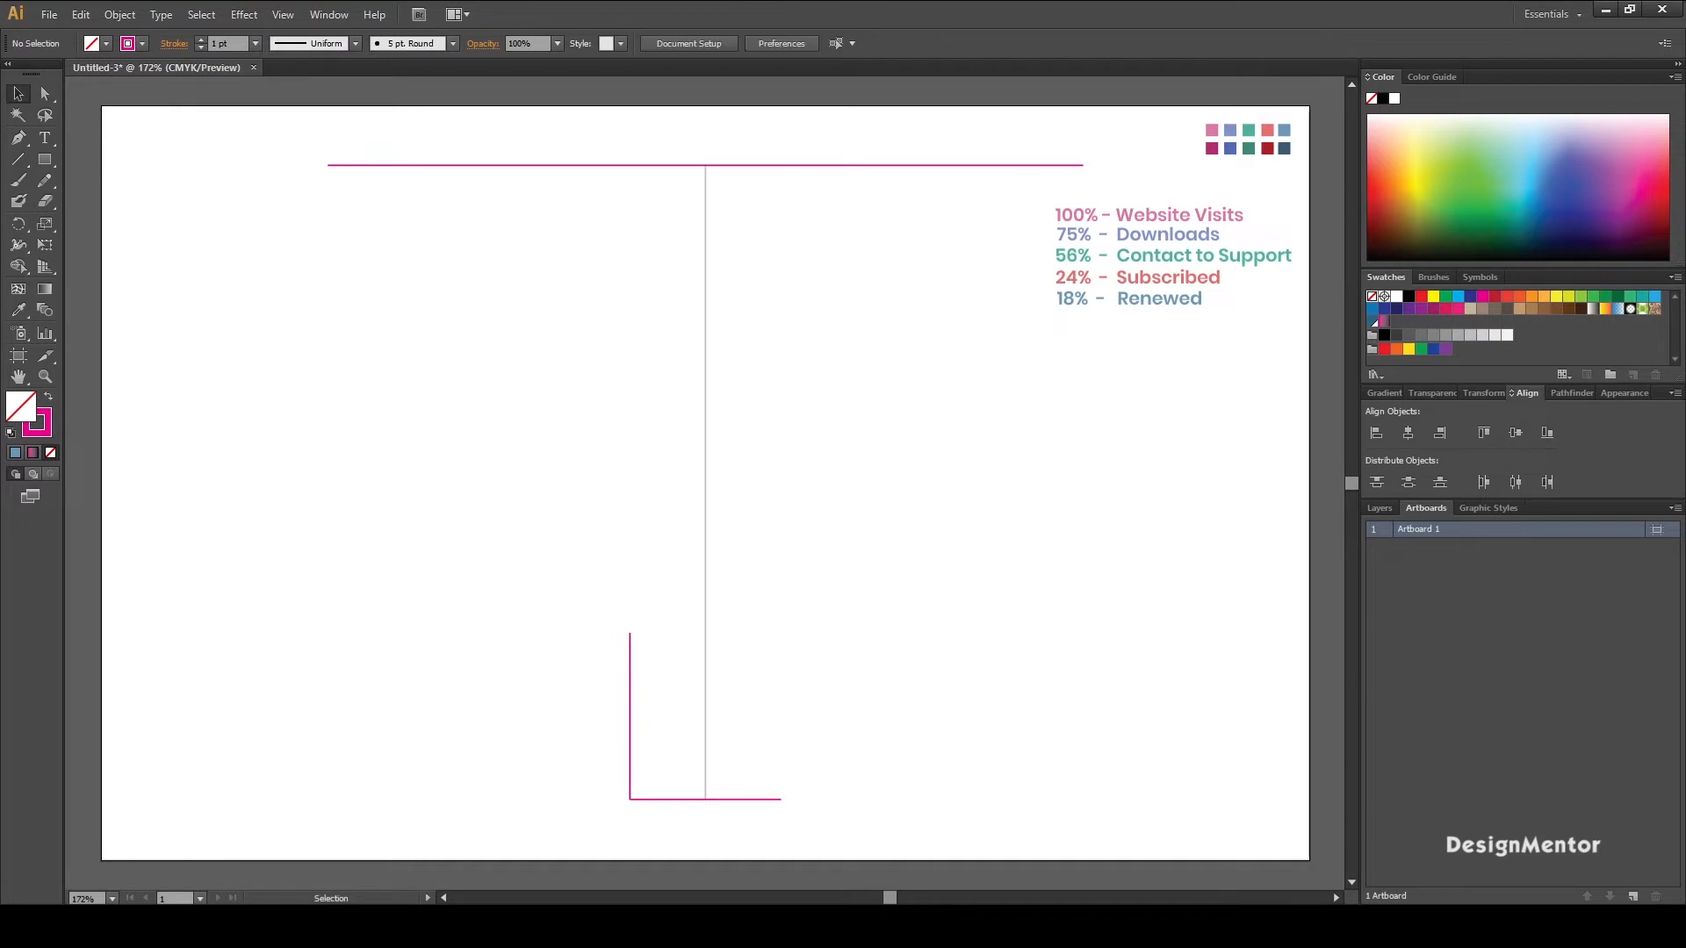
# - Set the height of the new vertical magenta line to 170 pt
pyautogui.moveTo(1202, 43); pyautogui.dragTo(1299, 43)
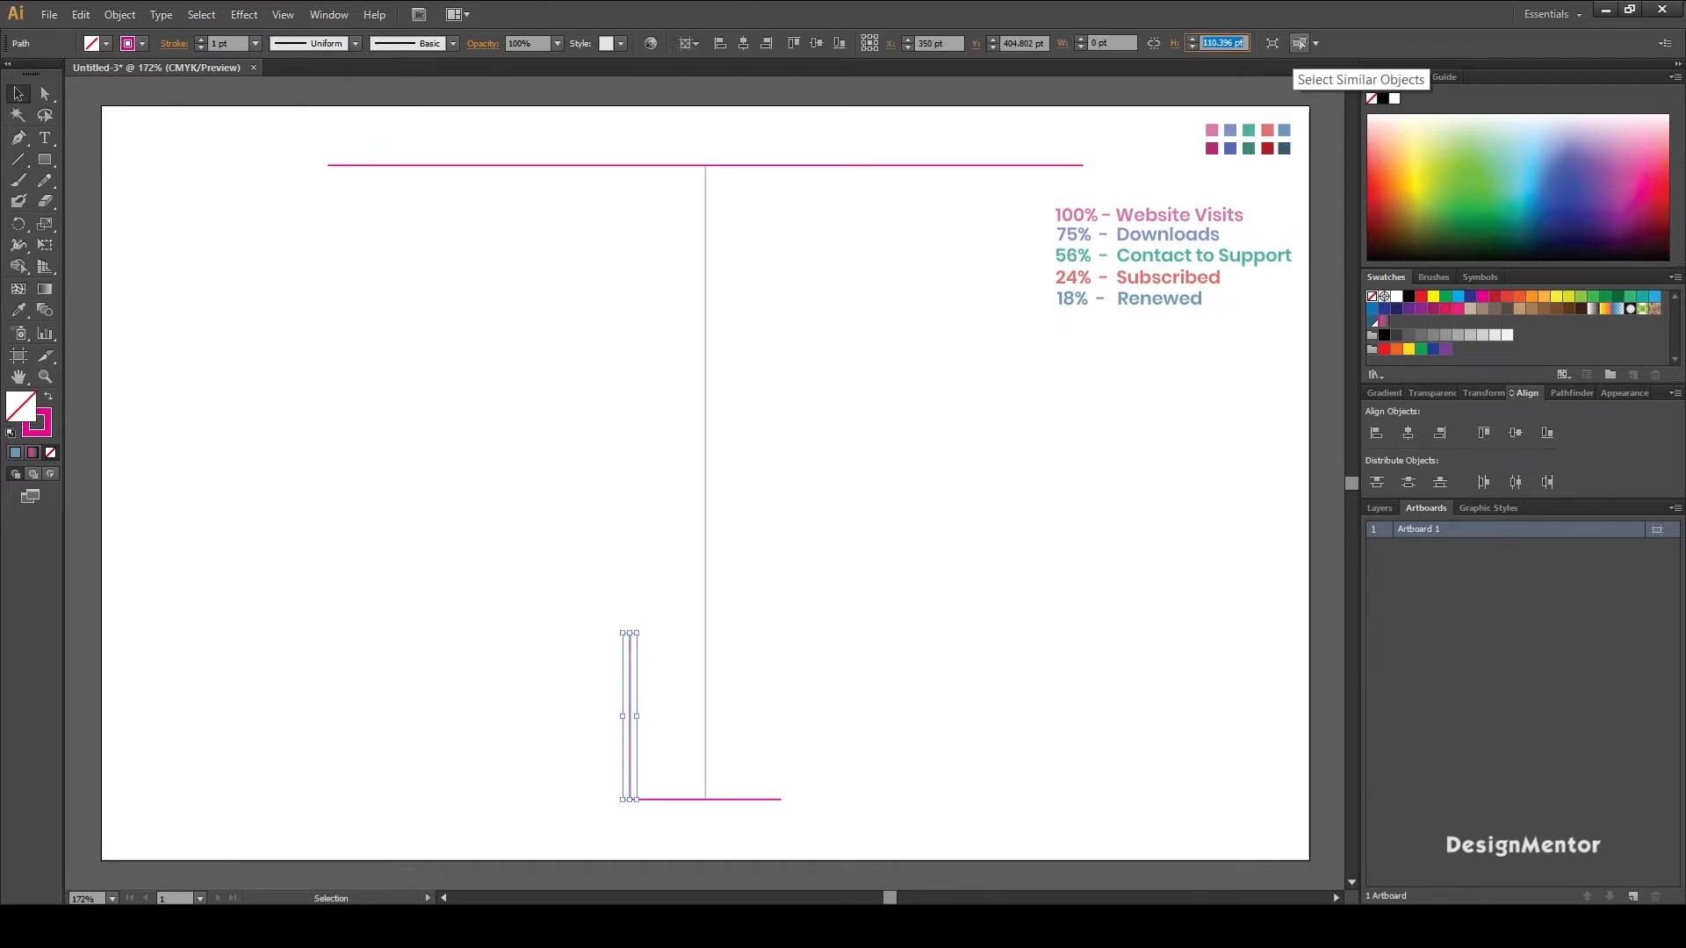
pyautogui.write('170')
pyautogui.press('Return')
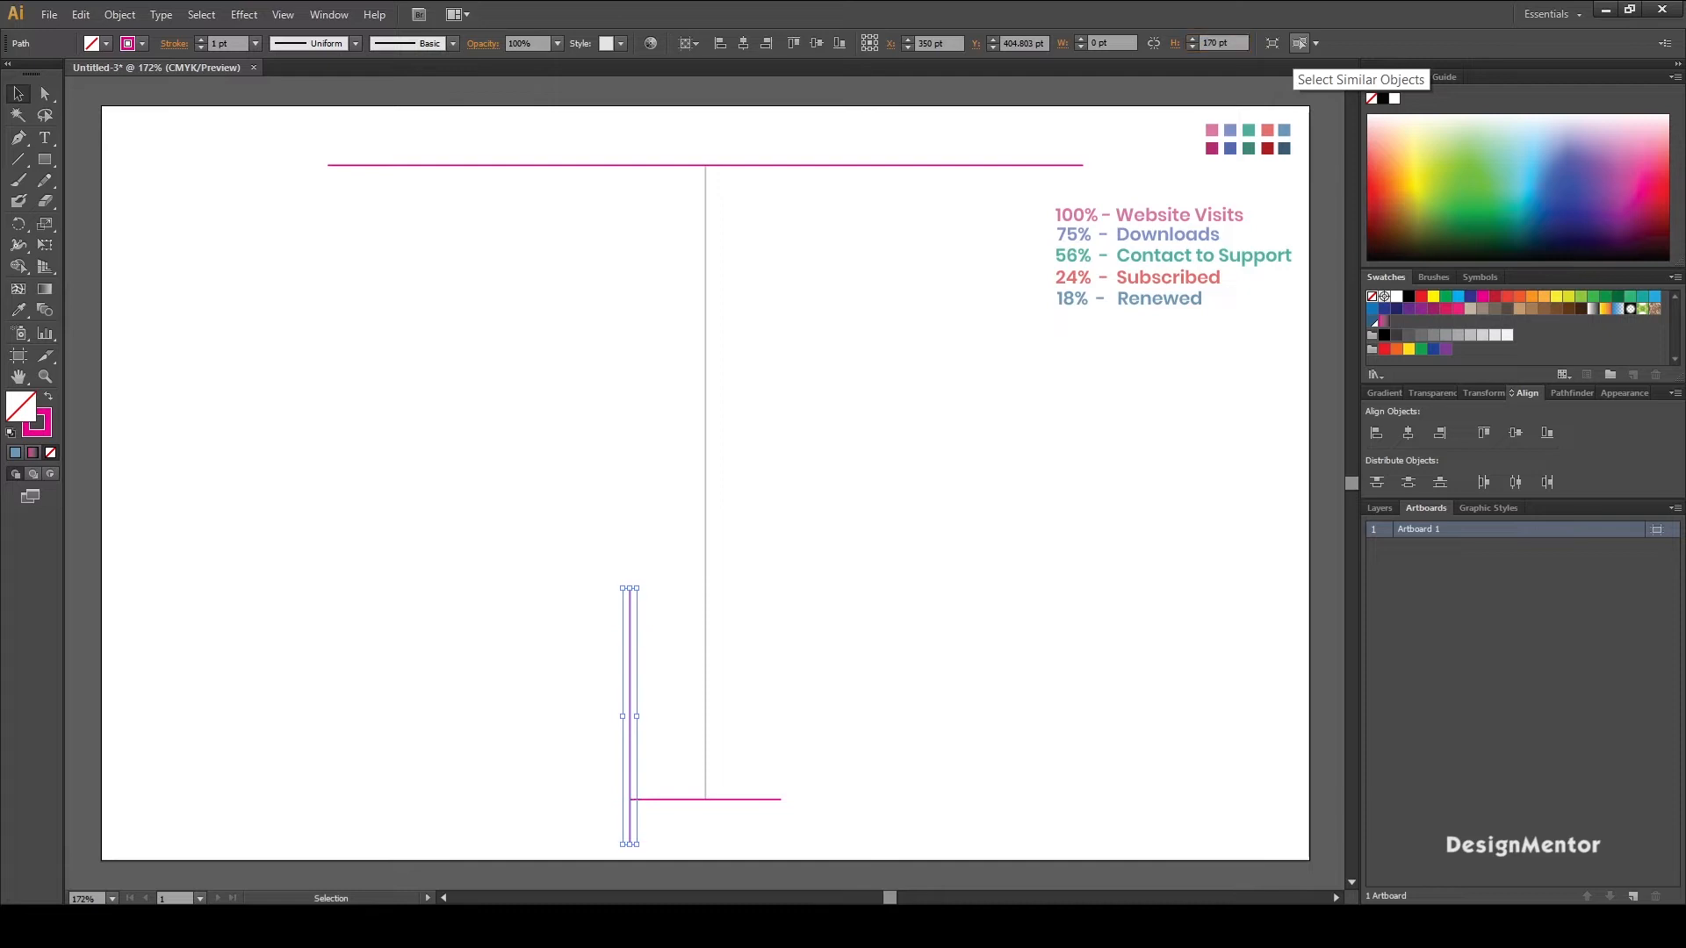
# - Move the 170 pt vertical line up to Y 374.803 pt so its lower end meets the lower horizontal line's left end
pyautogui.press('Up')
pyautogui.press('Up')
pyautogui.press('Up')
pyautogui.press('Up')
pyautogui.press('Up')
pyautogui.press('Up')
pyautogui.press('Up')
pyautogui.press('Up')
pyautogui.press('Up')
pyautogui.press('Up')
pyautogui.press('Up')
pyautogui.press('Up')
pyautogui.press('Up')
pyautogui.press('Up')
pyautogui.press('Up')
pyautogui.press('Up')
pyautogui.press('Up')
pyautogui.press('Up')
pyautogui.press('Up')
pyautogui.press('Up')
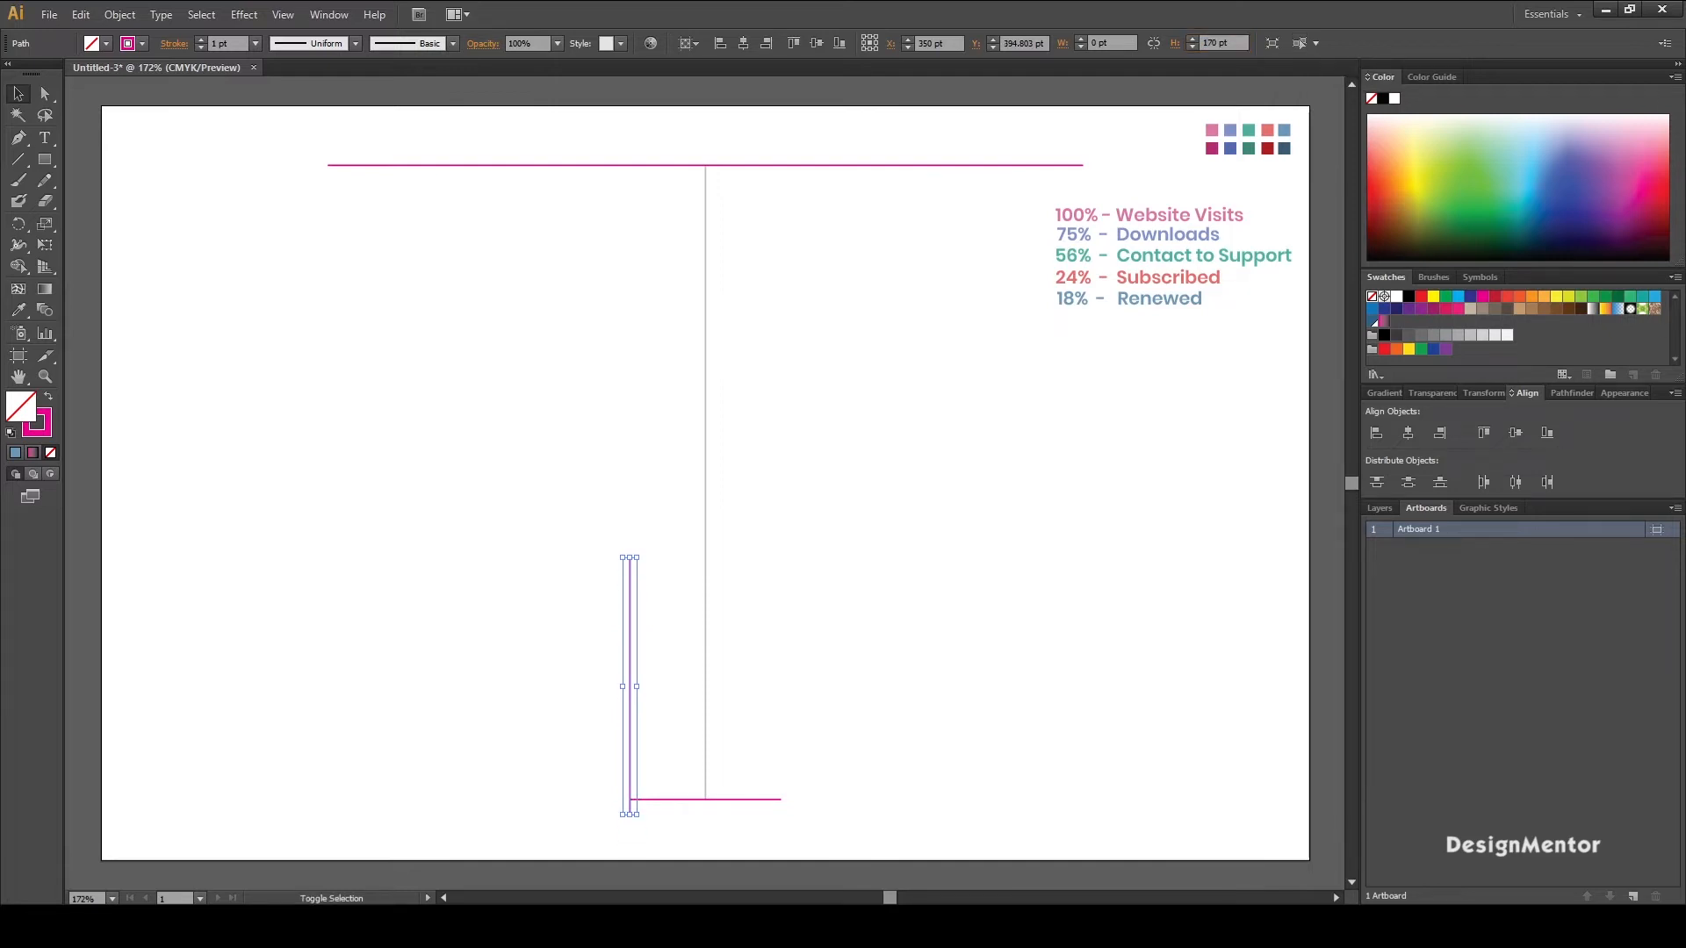
pyautogui.hotkey('ctrl', 'shift', 'a')
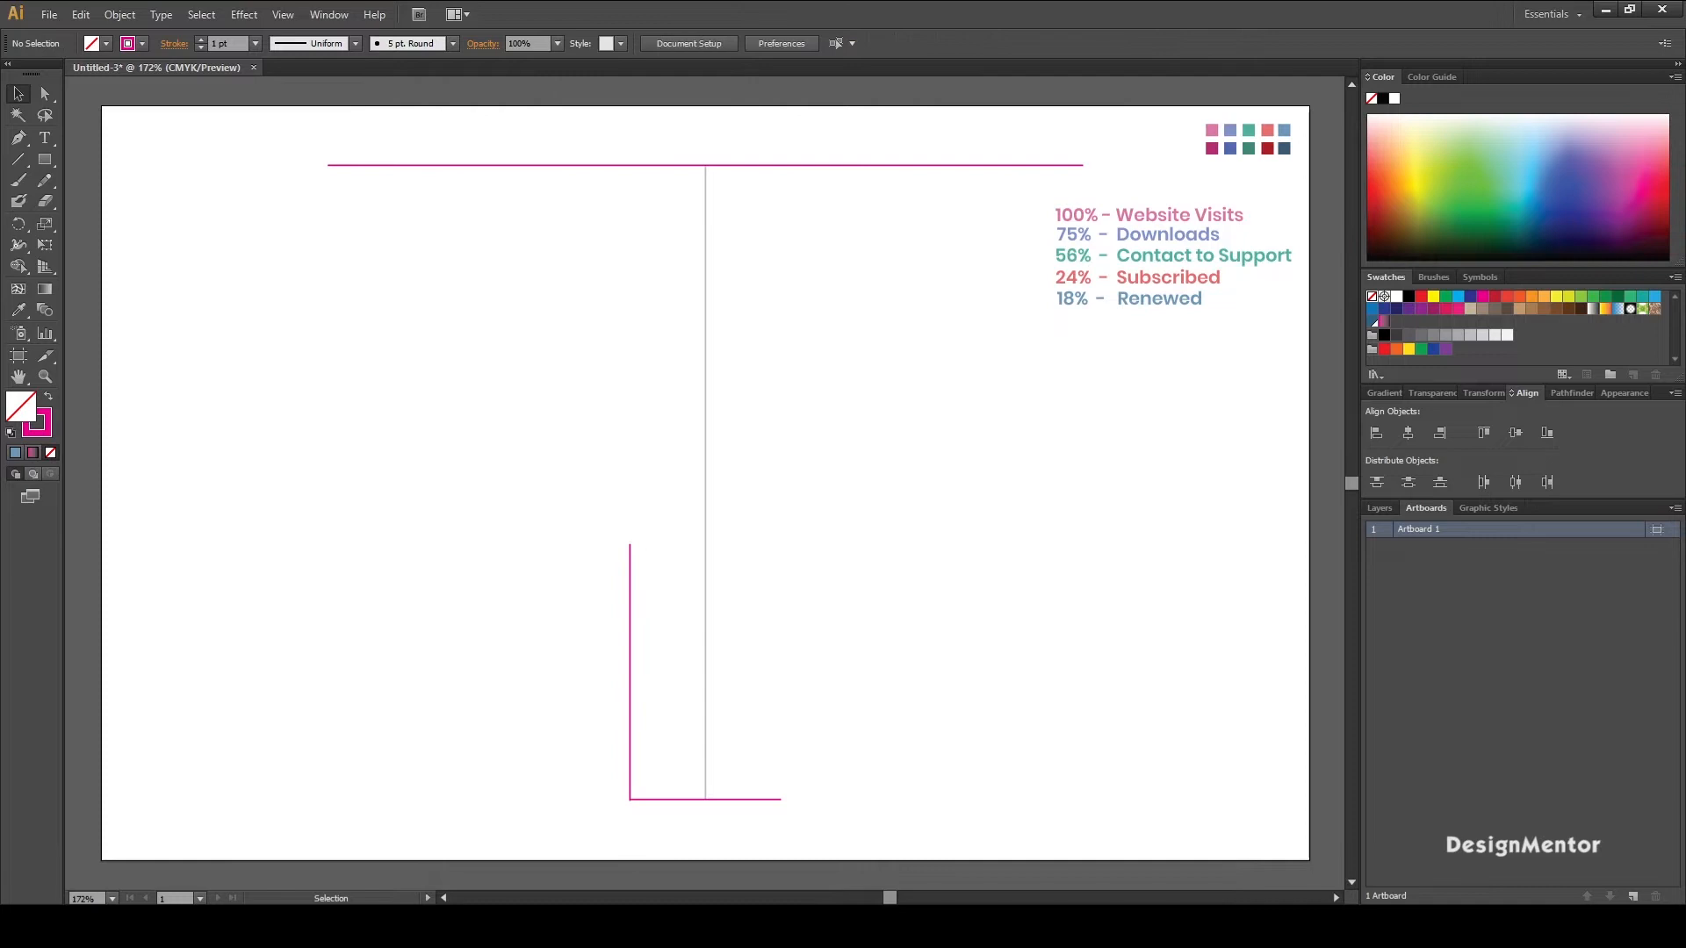
pyautogui.moveTo(588, 498); pyautogui.dragTo(634, 563)
pyautogui.press('Up')
pyautogui.press('Up')
pyautogui.hotkey('ctrl', 'shift', 'a')
pyautogui.click(630, 669)
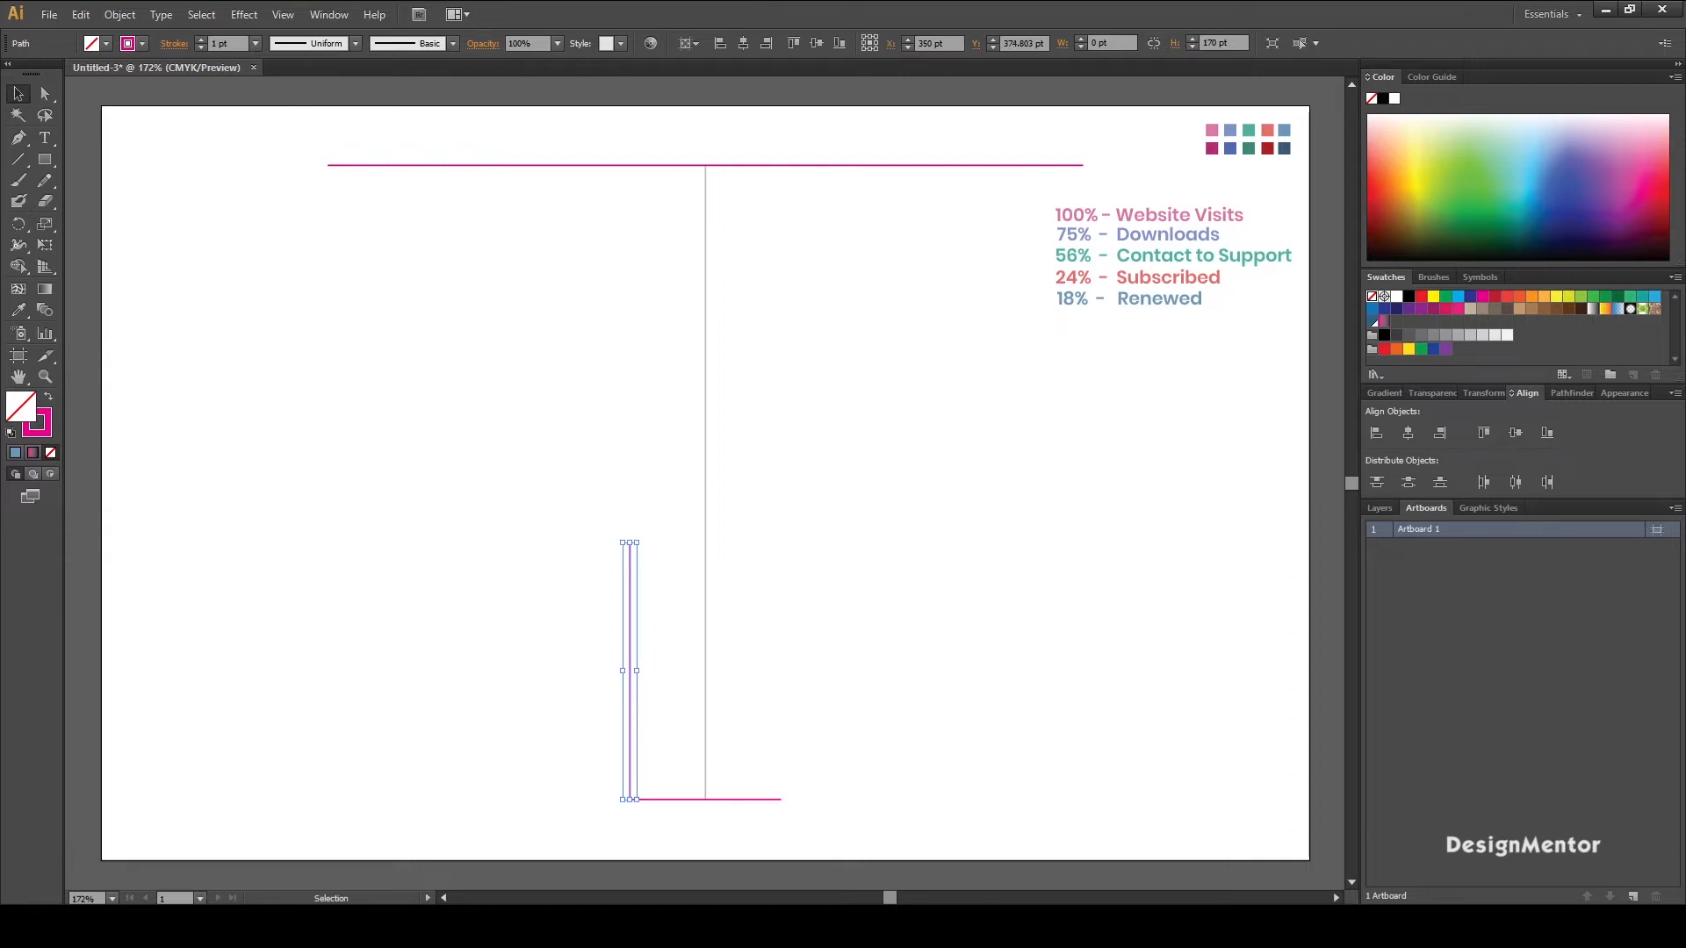
pyautogui.hotkey('ctrl', 'shift', 'a')
# - Duplicate the 170 pt vertical line in place and move the copy 100 pt right to the lower horizontal line's right end
pyautogui.moveTo(568, 512); pyautogui.dragTo(645, 590)
pyautogui.hotkey('ctrl', 'c')
pyautogui.hotkey('ctrl', 'f')
pyautogui.hotkey('shift', 'Right')
pyautogui.hotkey('shift', 'Right')
pyautogui.hotkey('shift', 'Right')
pyautogui.hotkey('shift', 'Right')
pyautogui.hotkey('shift', 'Right')
pyautogui.hotkey('shift', 'Right')
pyautogui.hotkey('shift', 'Right')
pyautogui.hotkey('shift', 'Right')
pyautogui.hotkey('shift', 'Right')
pyautogui.hotkey('shift', 'Right')
pyautogui.hotkey('shift', 'Right')
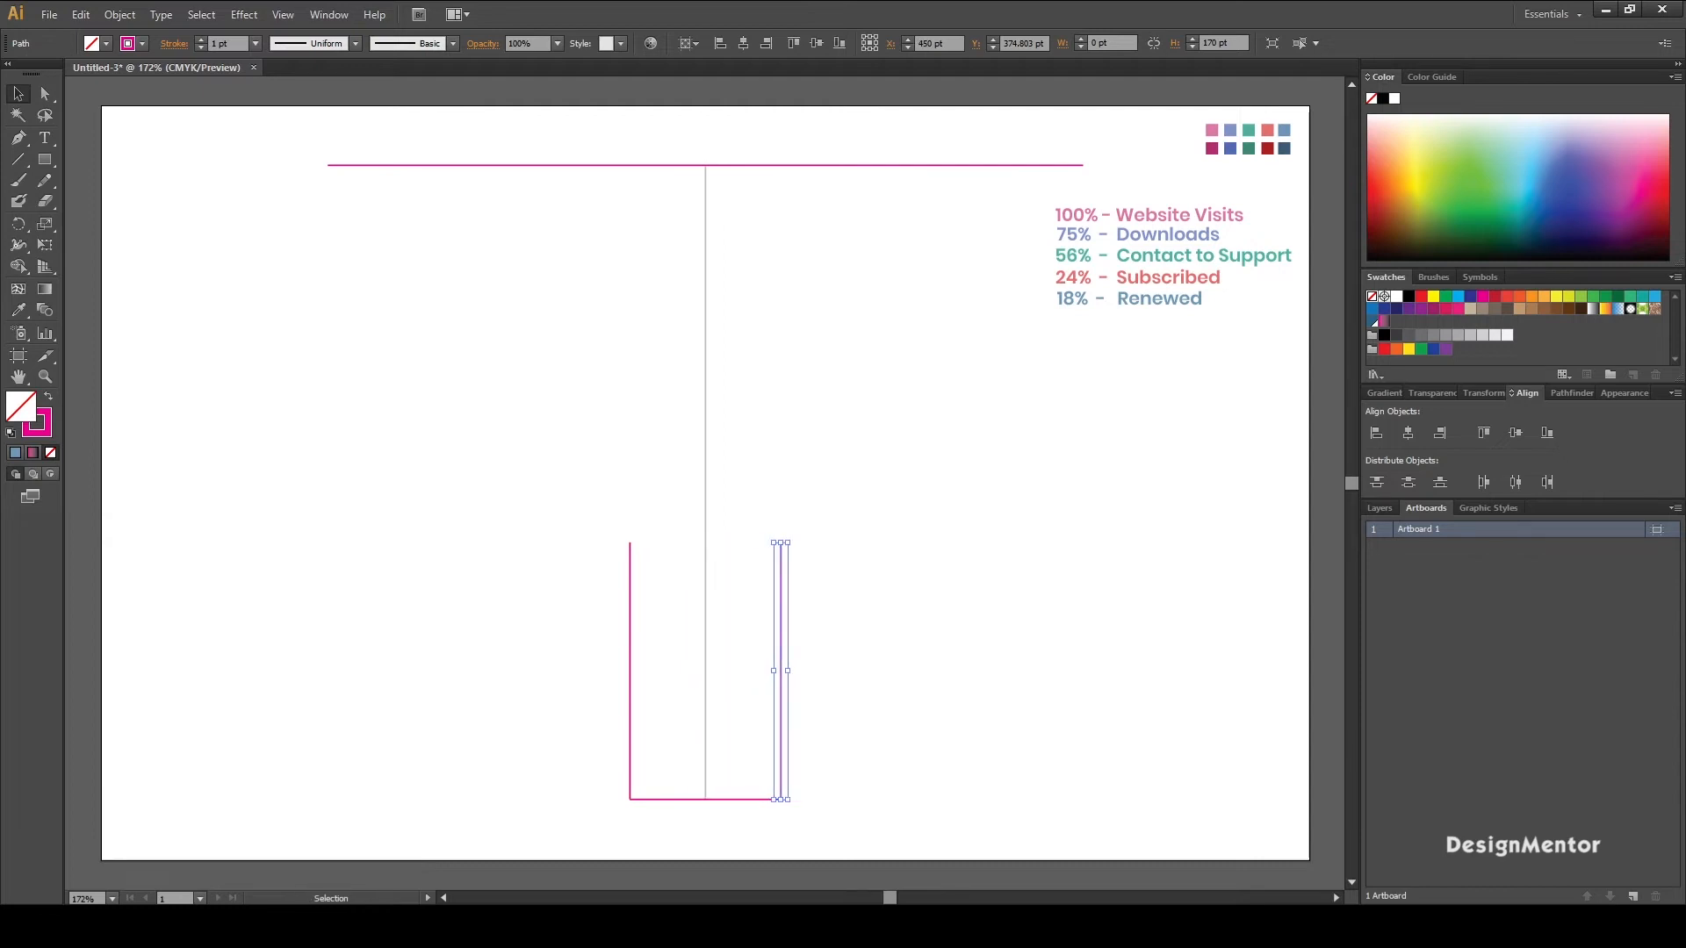
# - Nudge the copied vertical line 1 pt to the right to line it up with the end of the lower horizontal line
pyautogui.hotkey('ctrl', 'shift', 'a')
pyautogui.moveTo(766, 518); pyautogui.dragTo(805, 580)
pyautogui.hotkey('ctrl', 'shift', 'a')
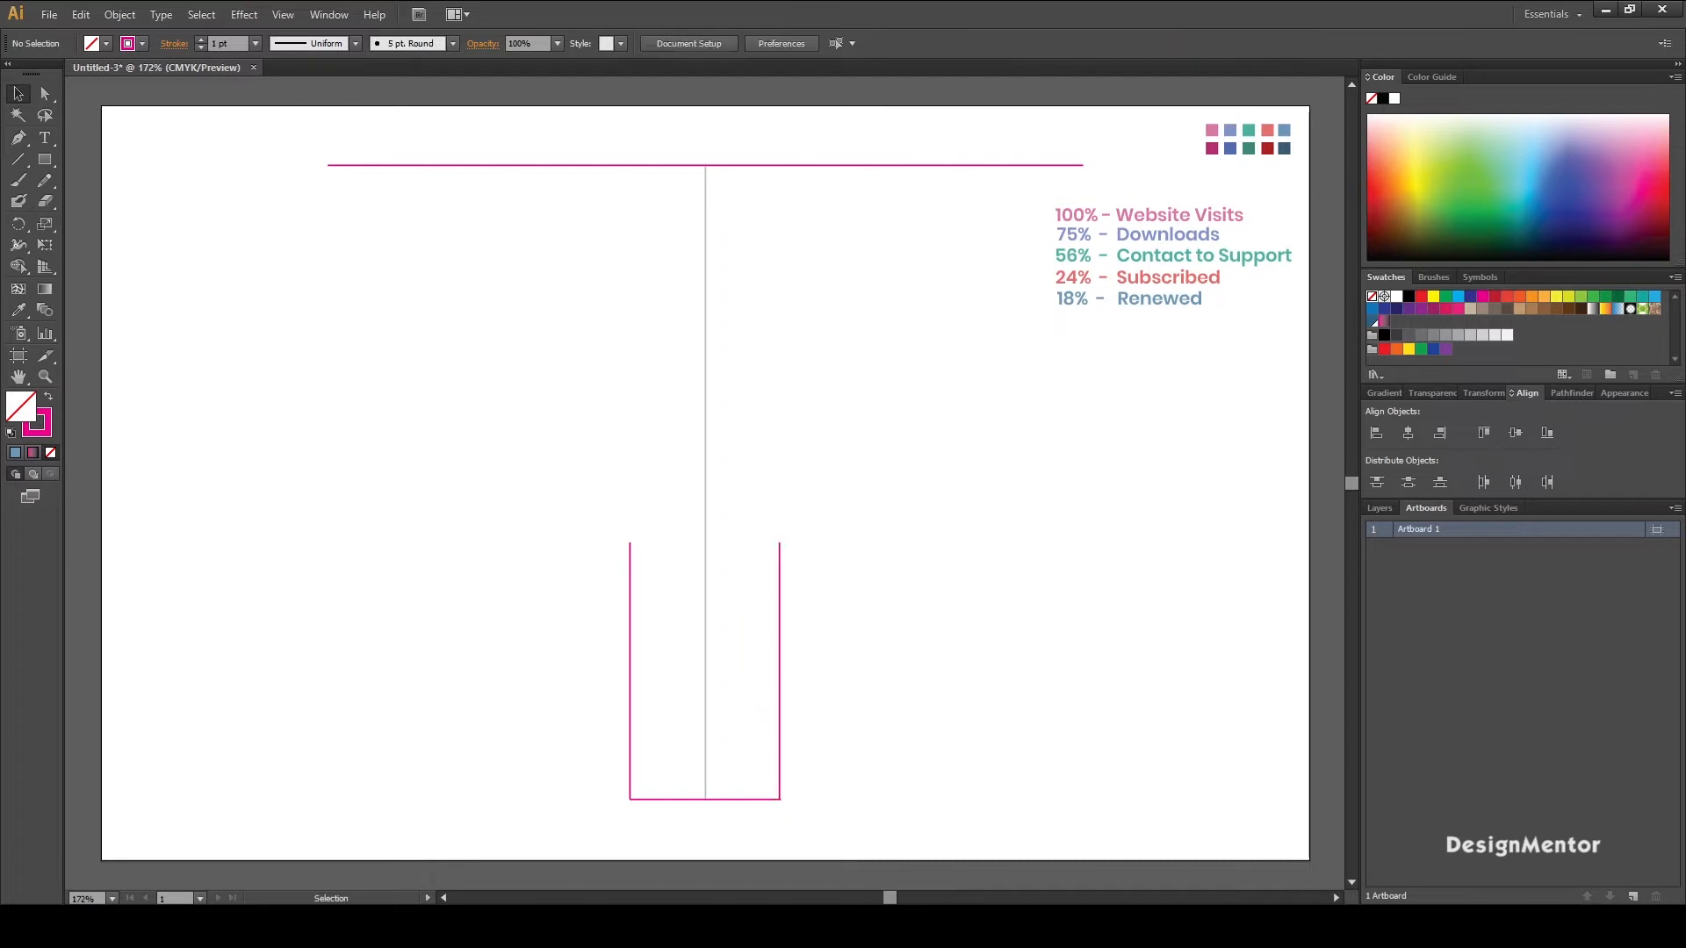
pyautogui.moveTo(767, 507); pyautogui.dragTo(834, 576)
pyautogui.press('Right')
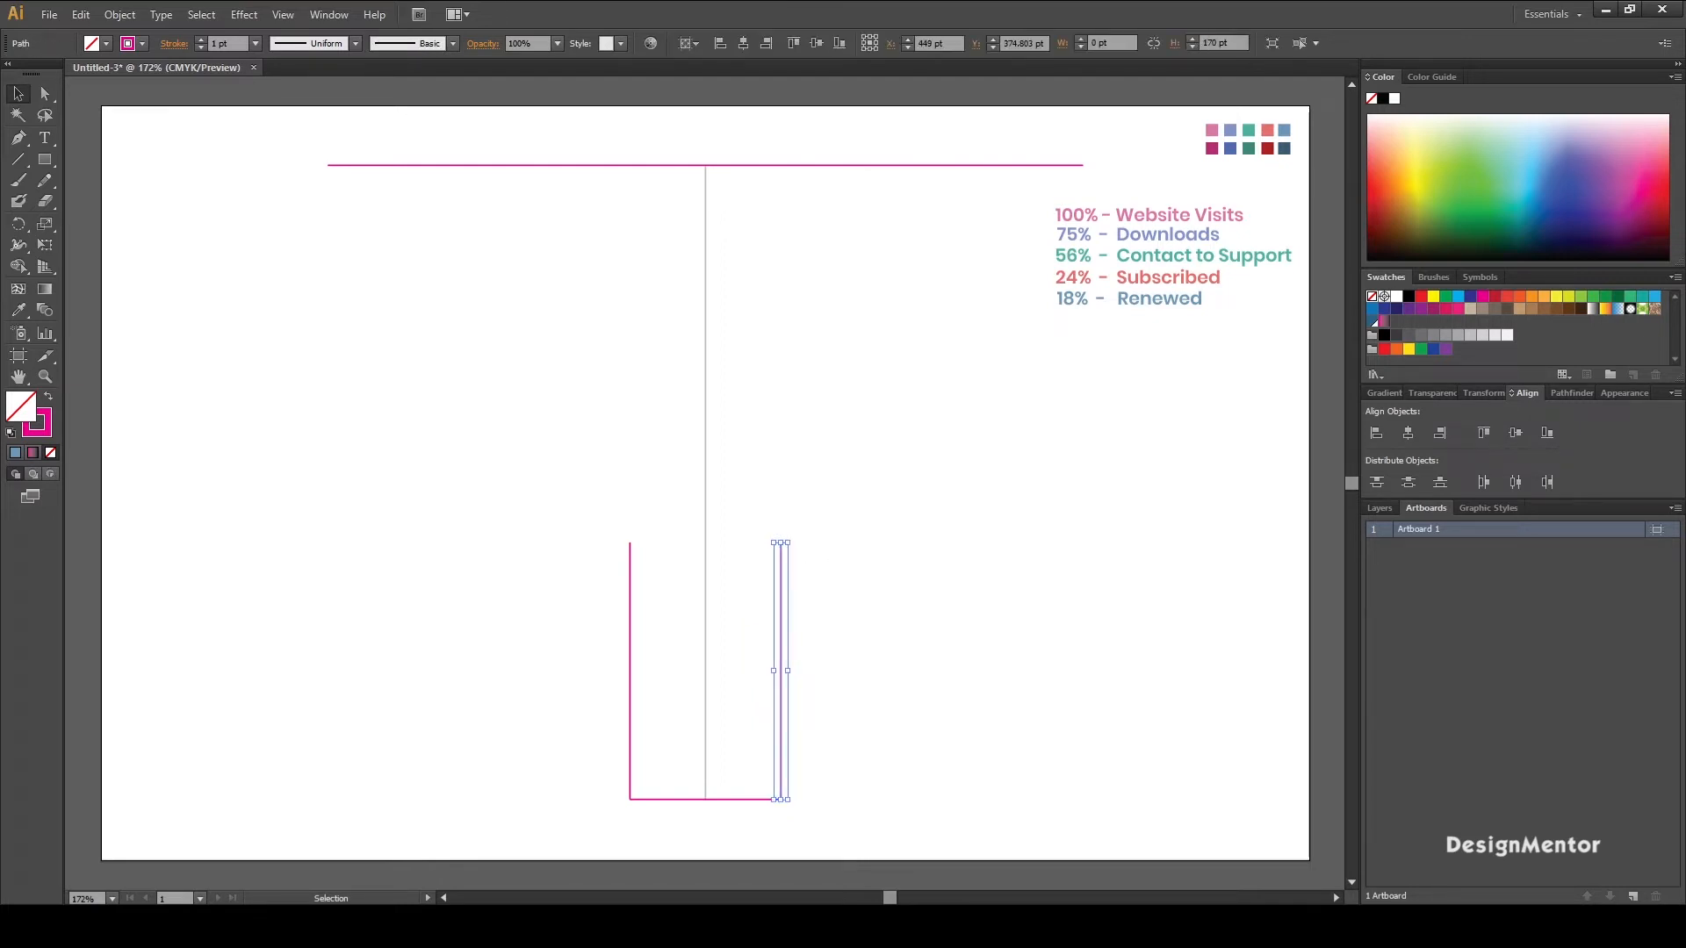
# - Draw a diagonal line from the left vertical line's upper end to the left end of the top horizontal line
pyautogui.hotkey('ctrl', 'shift', 'a')
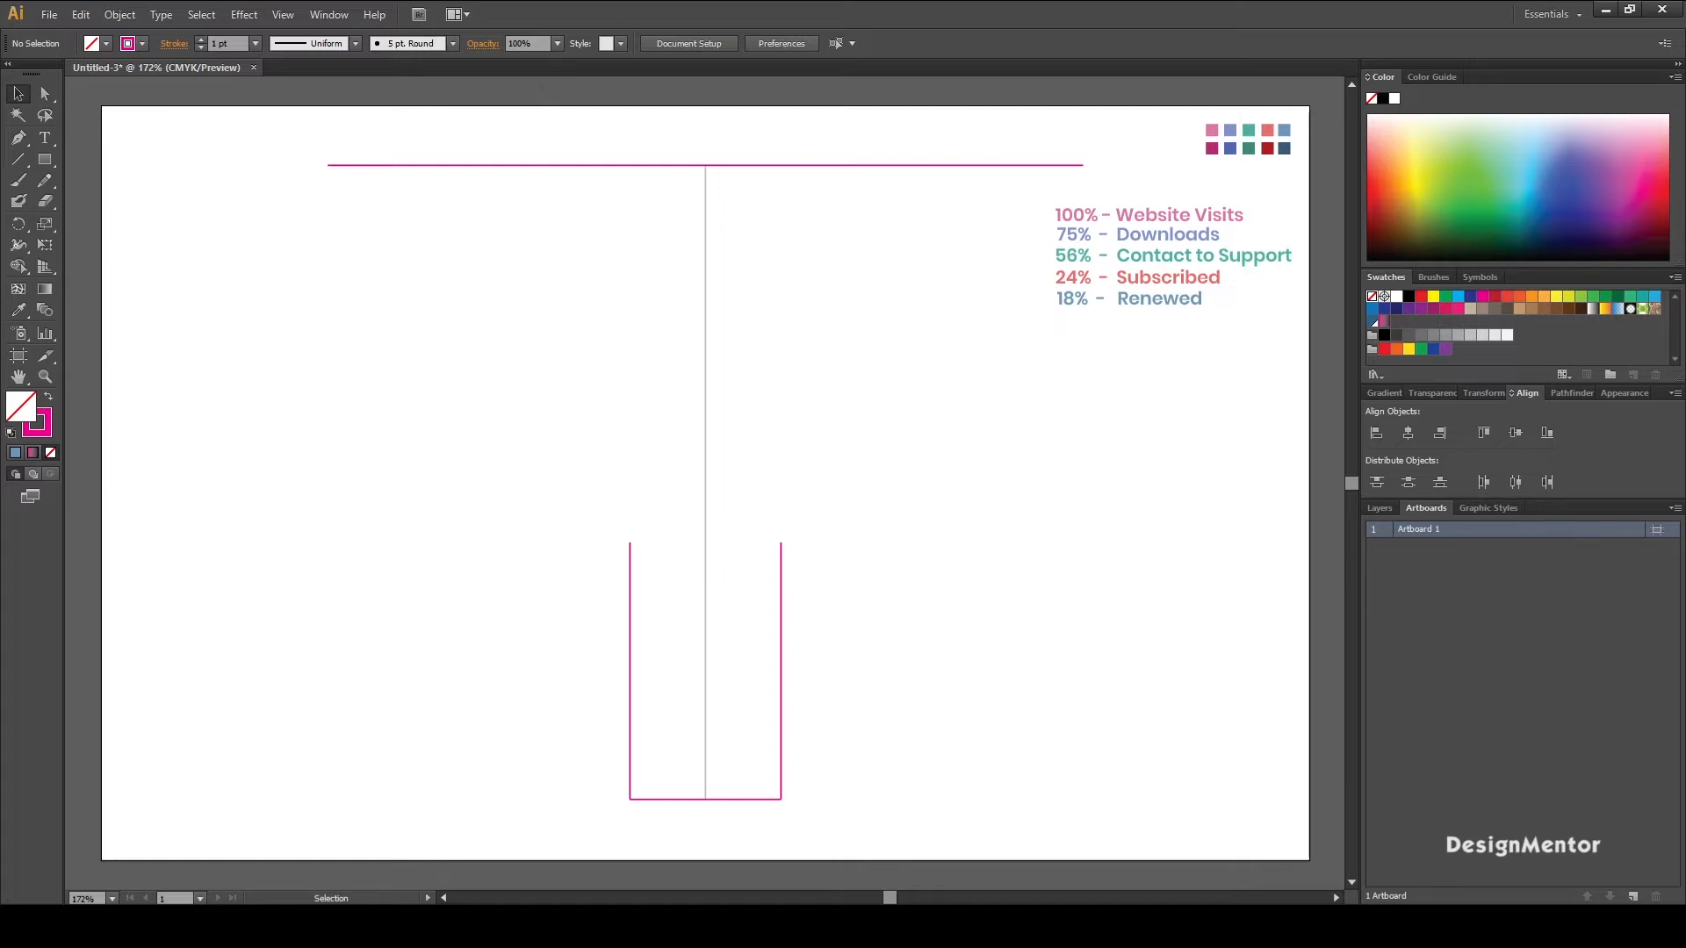
pyautogui.press('n')
pyautogui.click(17, 159)
pyautogui.moveTo(629, 542); pyautogui.dragTo(327, 164)
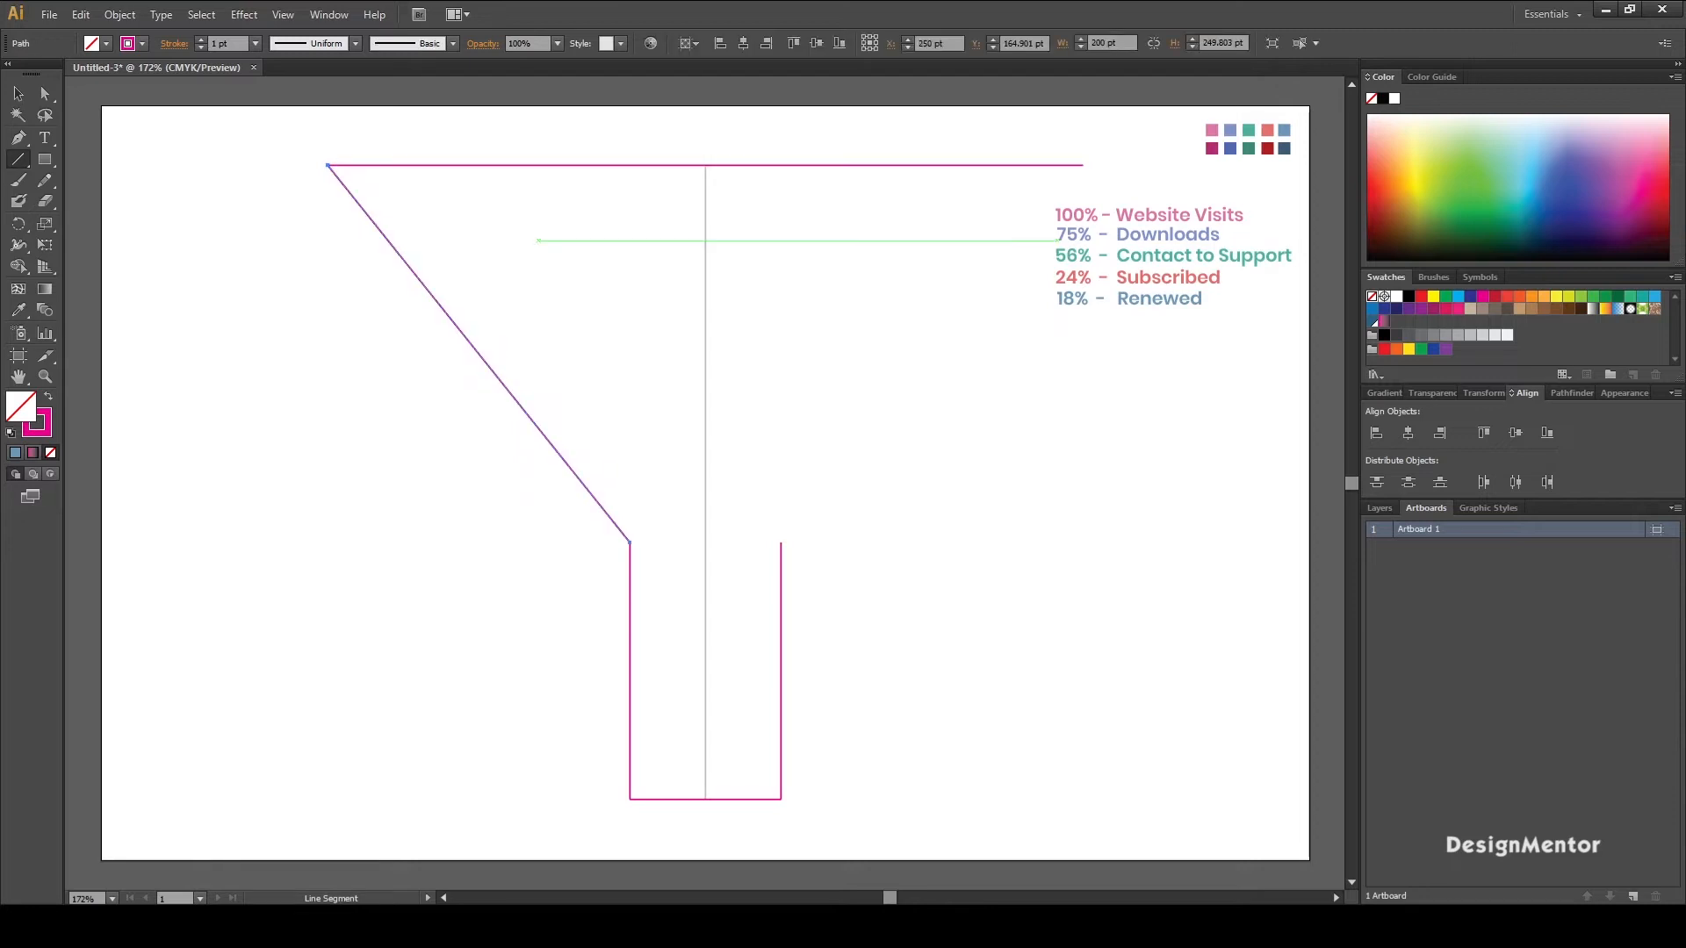
pyautogui.press('v')
pyautogui.hotkey('ctrl', 'shift', 'a')
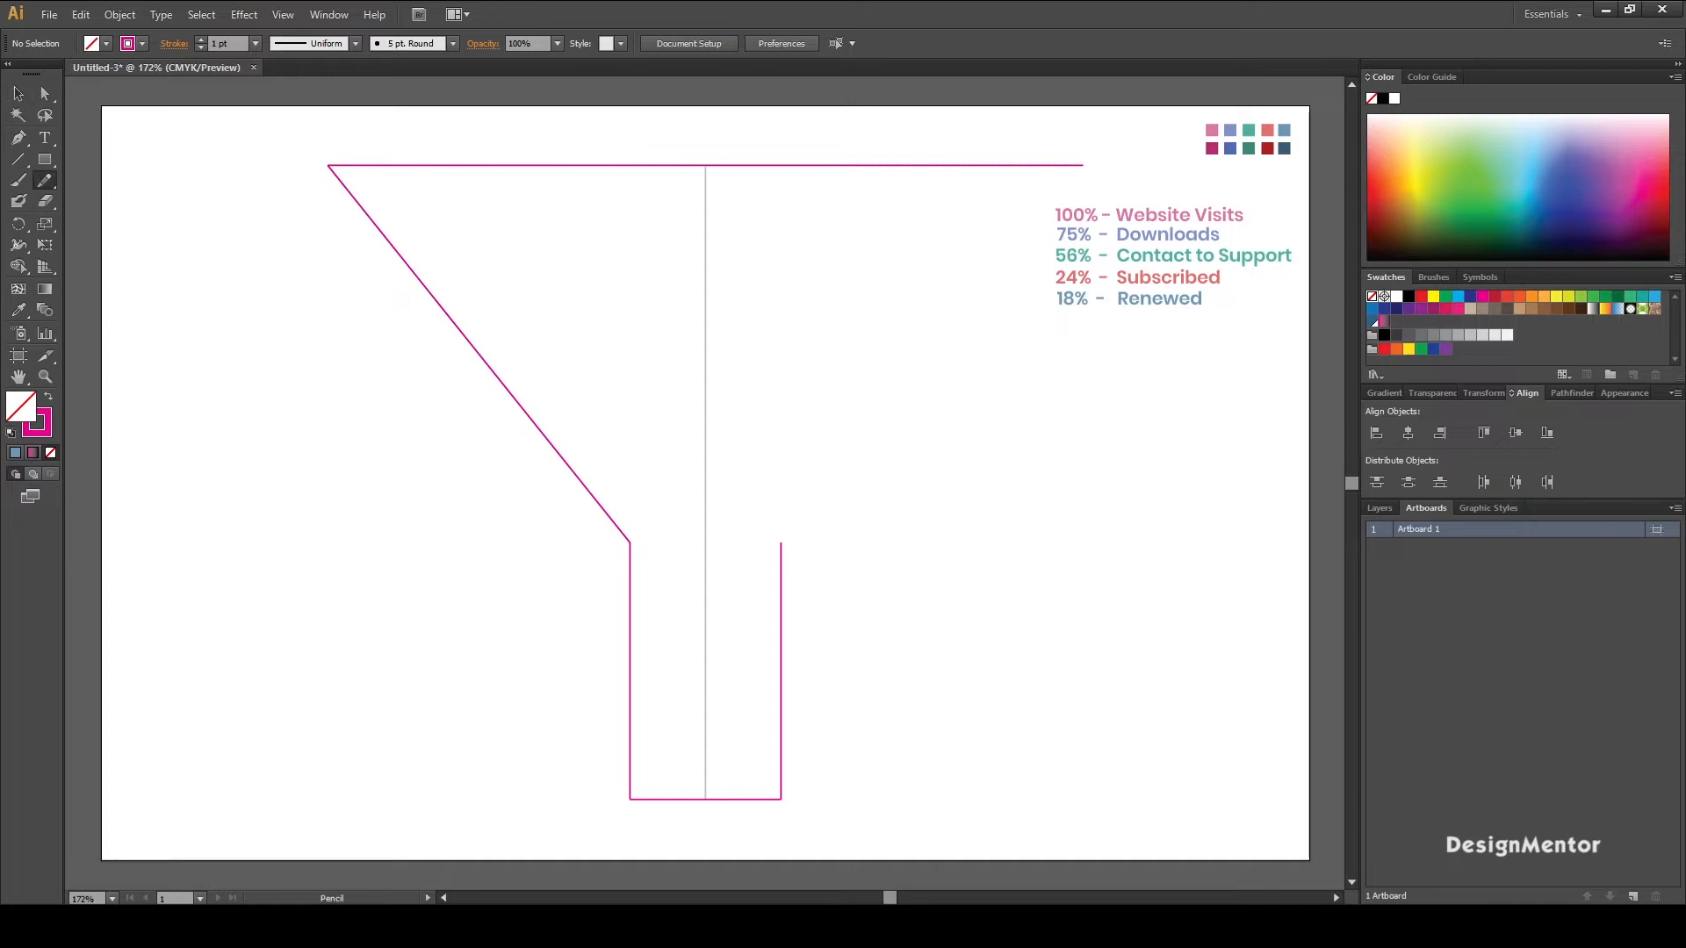
# - Draw a mirrored diagonal line from the right vertical line's upper end to the right end of the top horizontal line
pyautogui.press('\\')
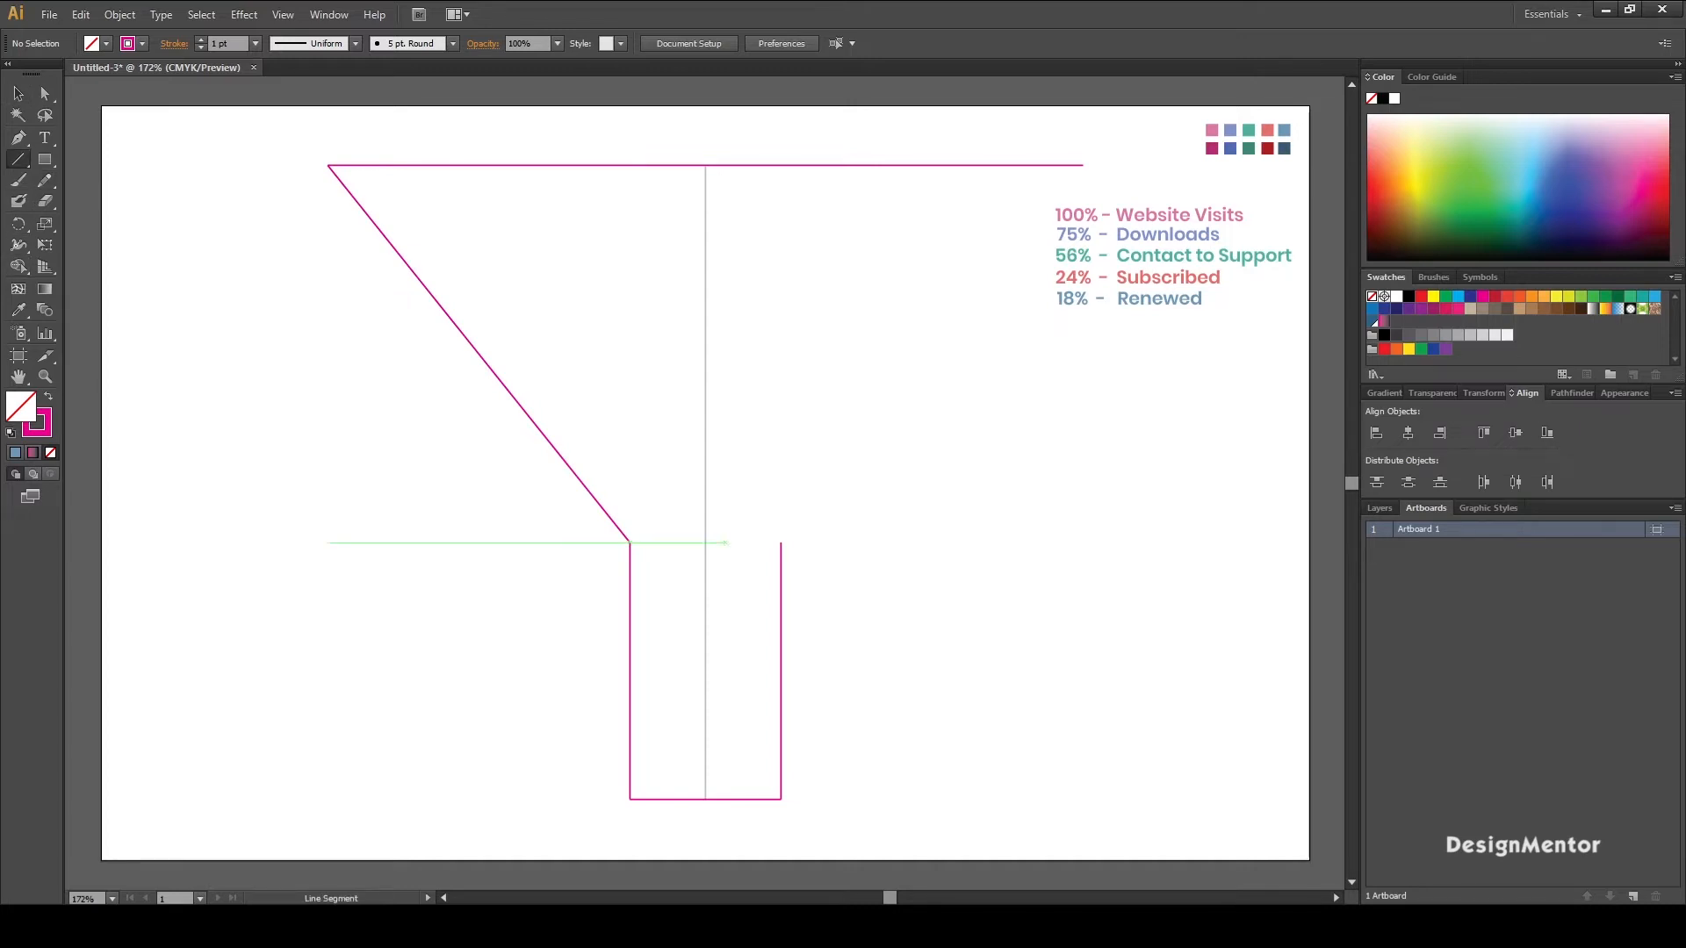
pyautogui.moveTo(781, 543); pyautogui.dragTo(1083, 165)
pyautogui.press('v')
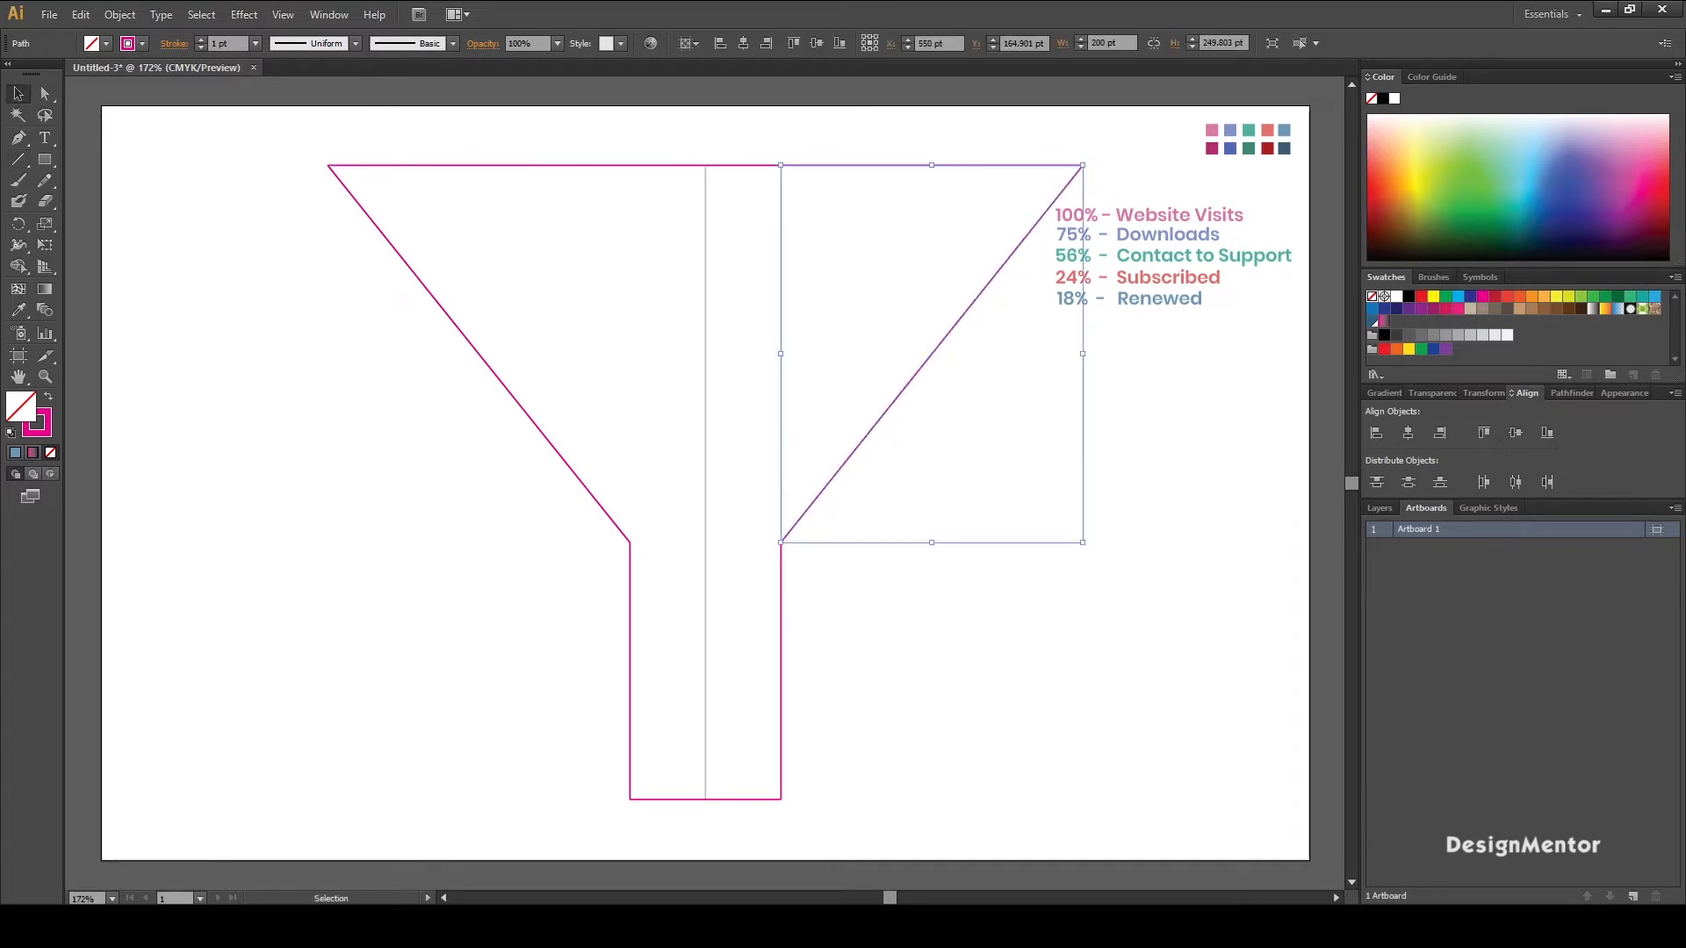
pyautogui.hotkey('ctrl', 'shift', 'a')
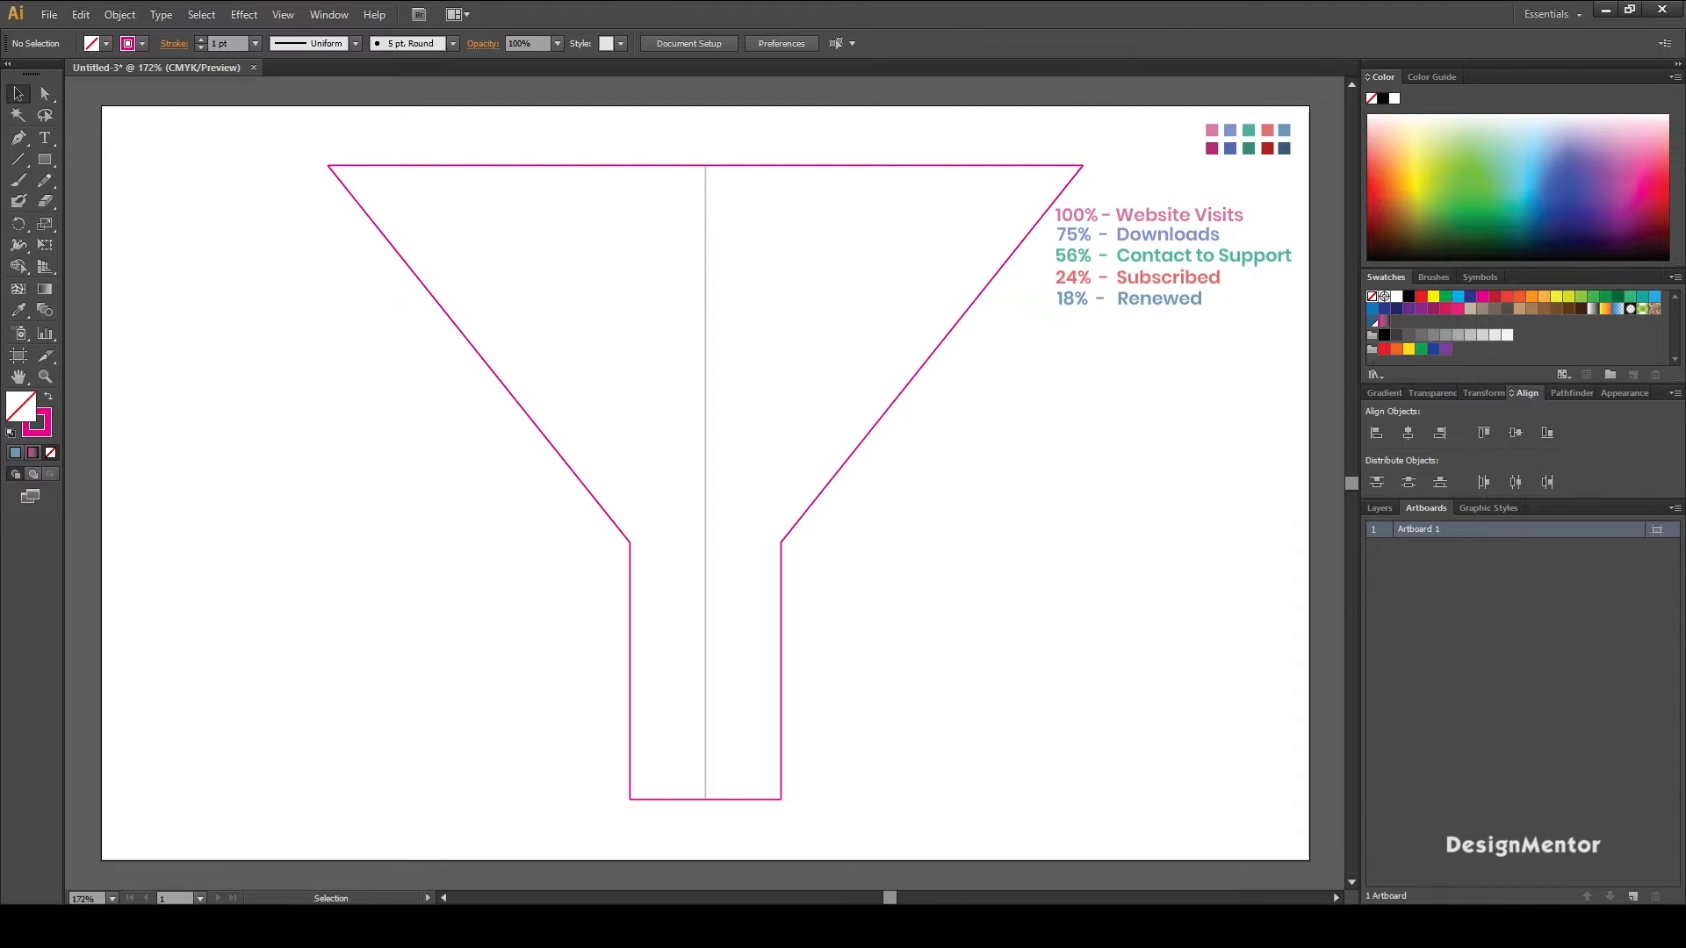
# - Draw a flat ellipse about 500 pt wide and 22 pt high just below the top horizontal line, spanning its full length
pyautogui.press('m')
pyautogui.moveTo(44, 159); pyautogui.dragTo(88, 199)
pyautogui.moveTo(327, 164); pyautogui.dragTo(1084, 200)
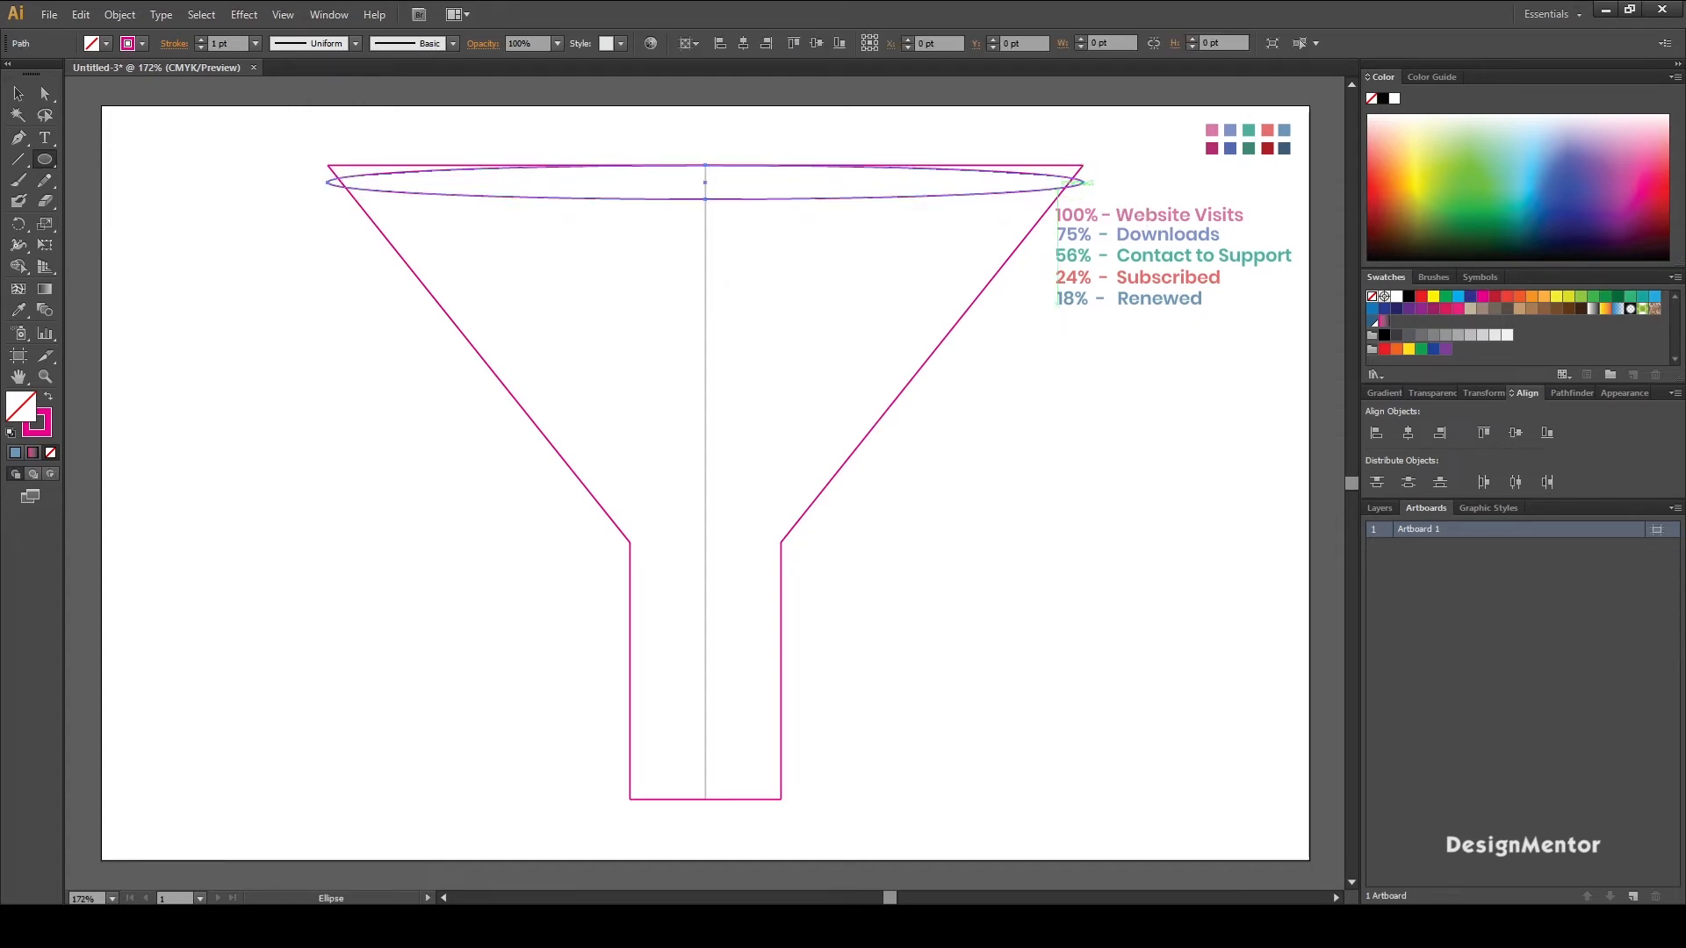
pyautogui.press('v')
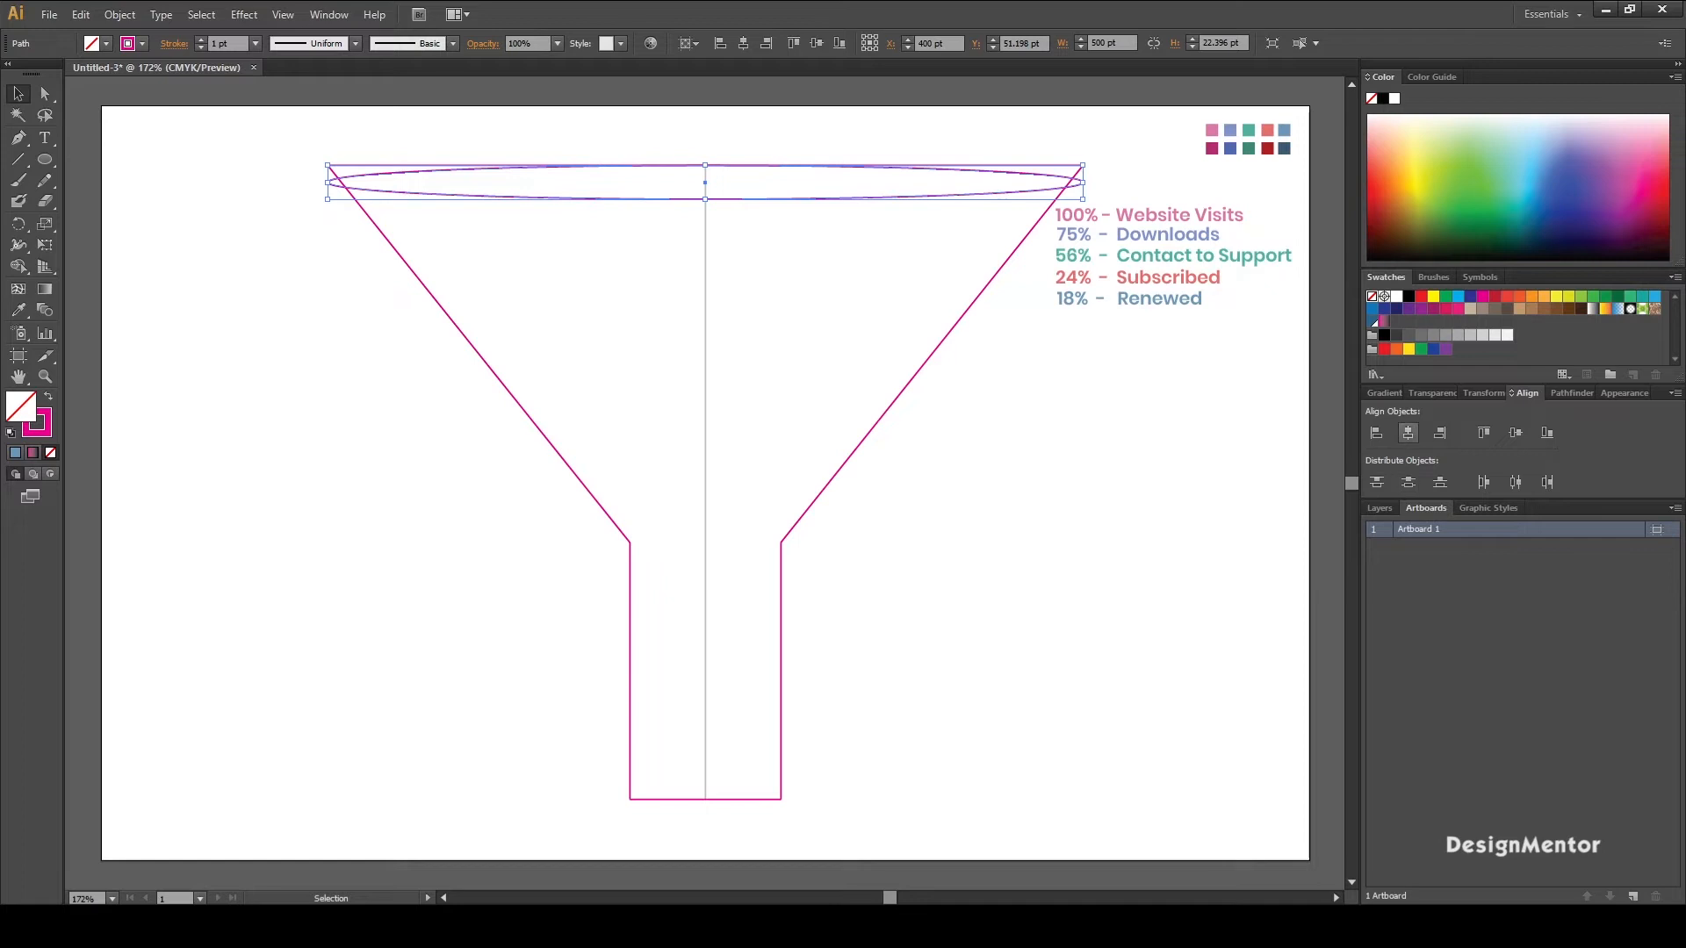
# - Move the flat ellipse 11 pt up so its centre lies on the top horizontal line
pyautogui.press('Up')
pyautogui.press('Up')
pyautogui.press('Up')
pyautogui.press('Up')
pyautogui.press('Up')
pyautogui.press('Up')
pyautogui.press('Up')
pyautogui.press('Up')
pyautogui.press('Up')
pyautogui.press('Up')
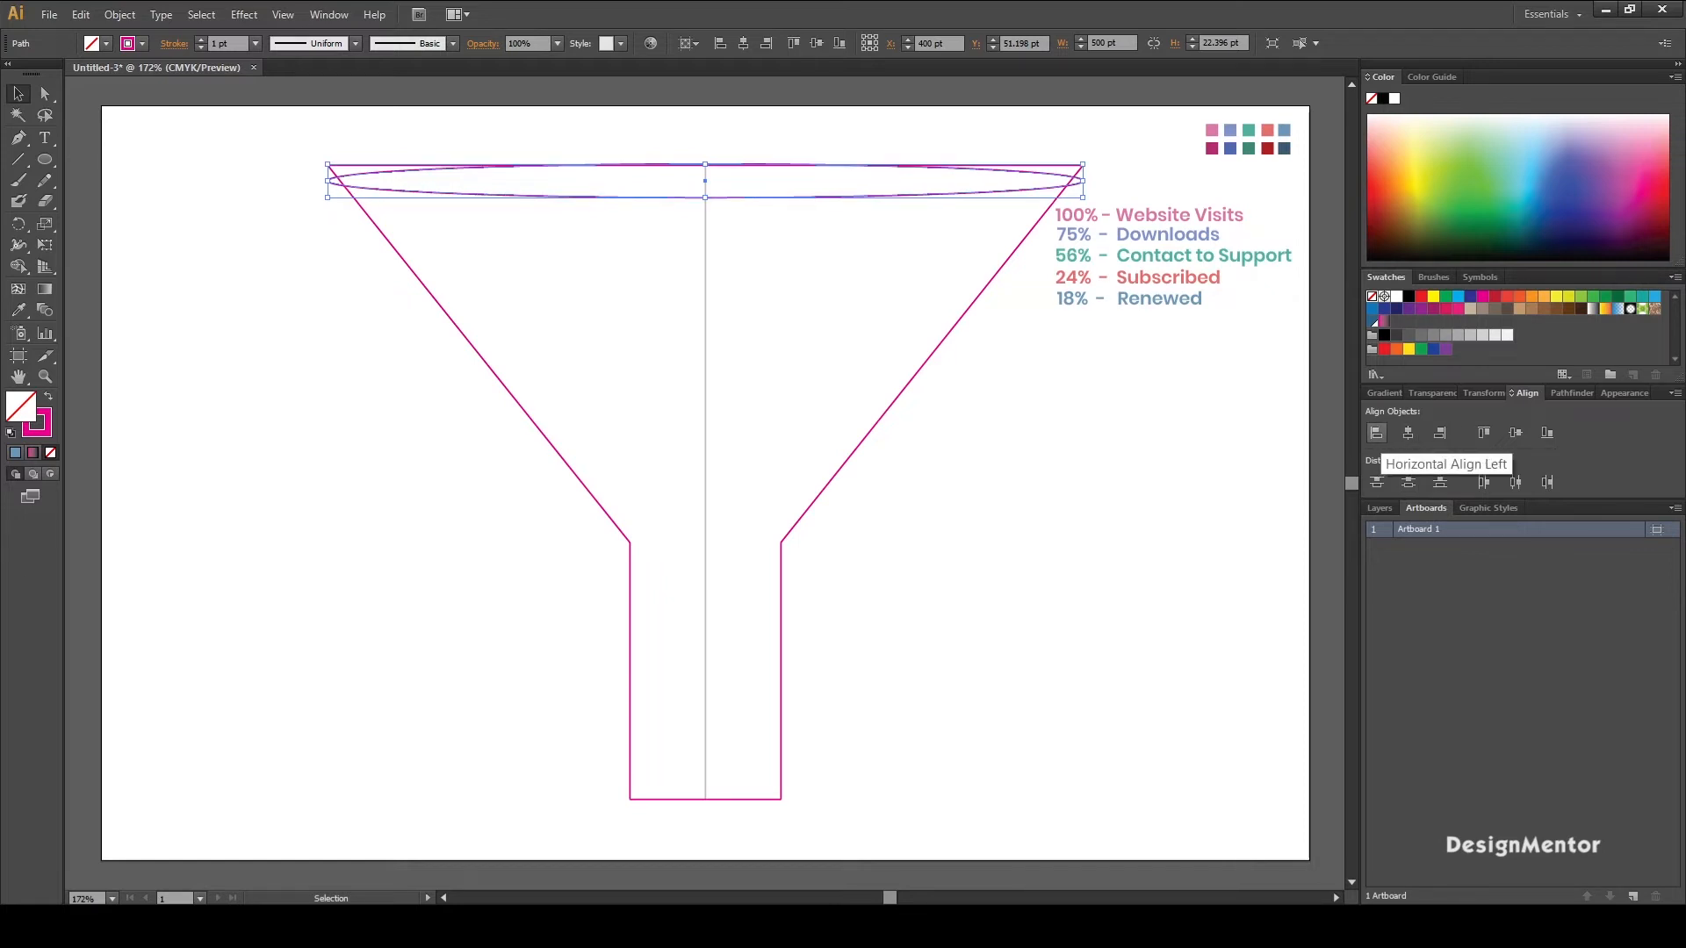
pyautogui.press('Up')
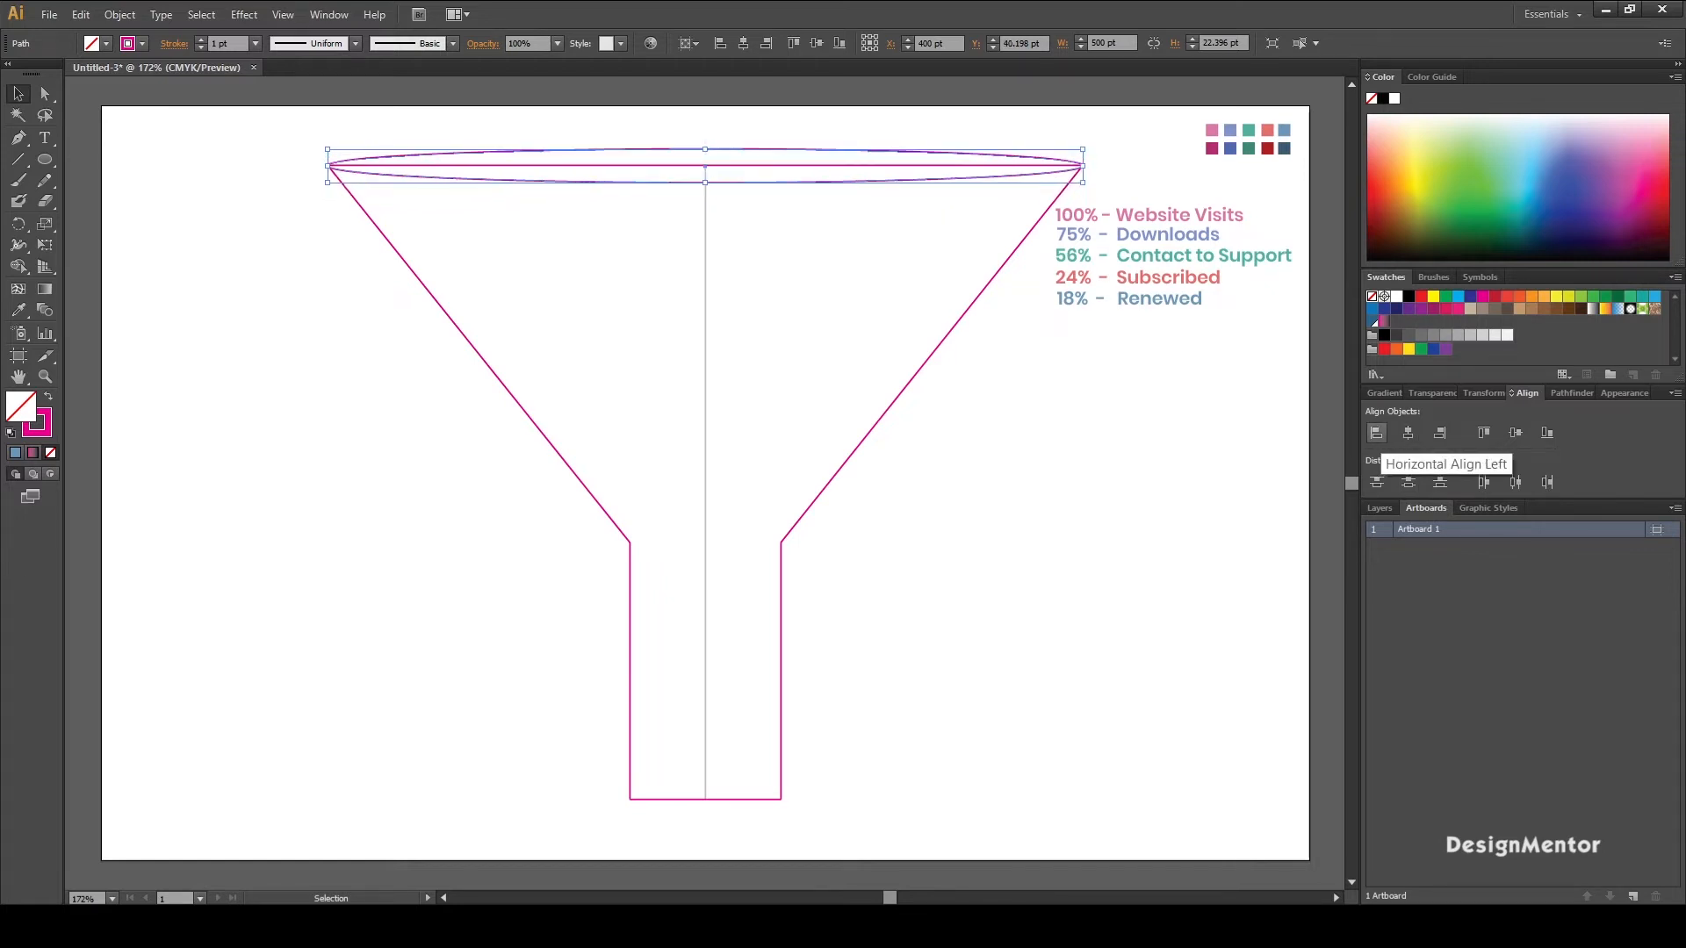
# - Delete the horizontal line running through the middle of the top ellipse
pyautogui.hotkey('ctrl', 'shift', 'a')
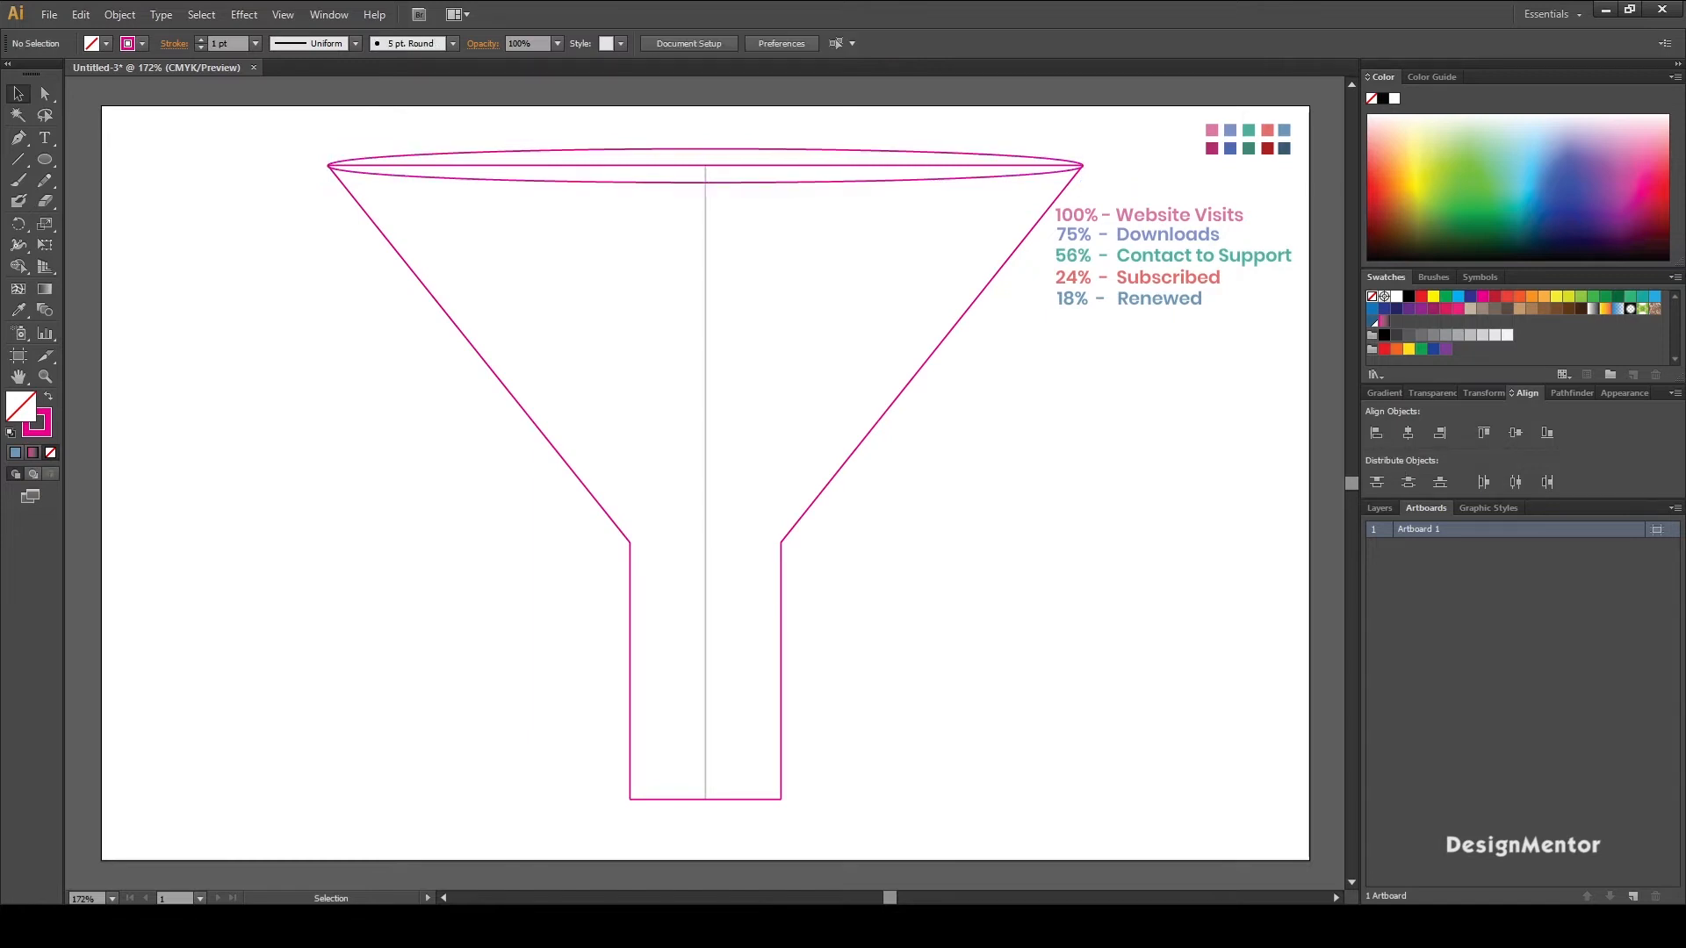
pyautogui.click(856, 165)
pyautogui.press('Delete')
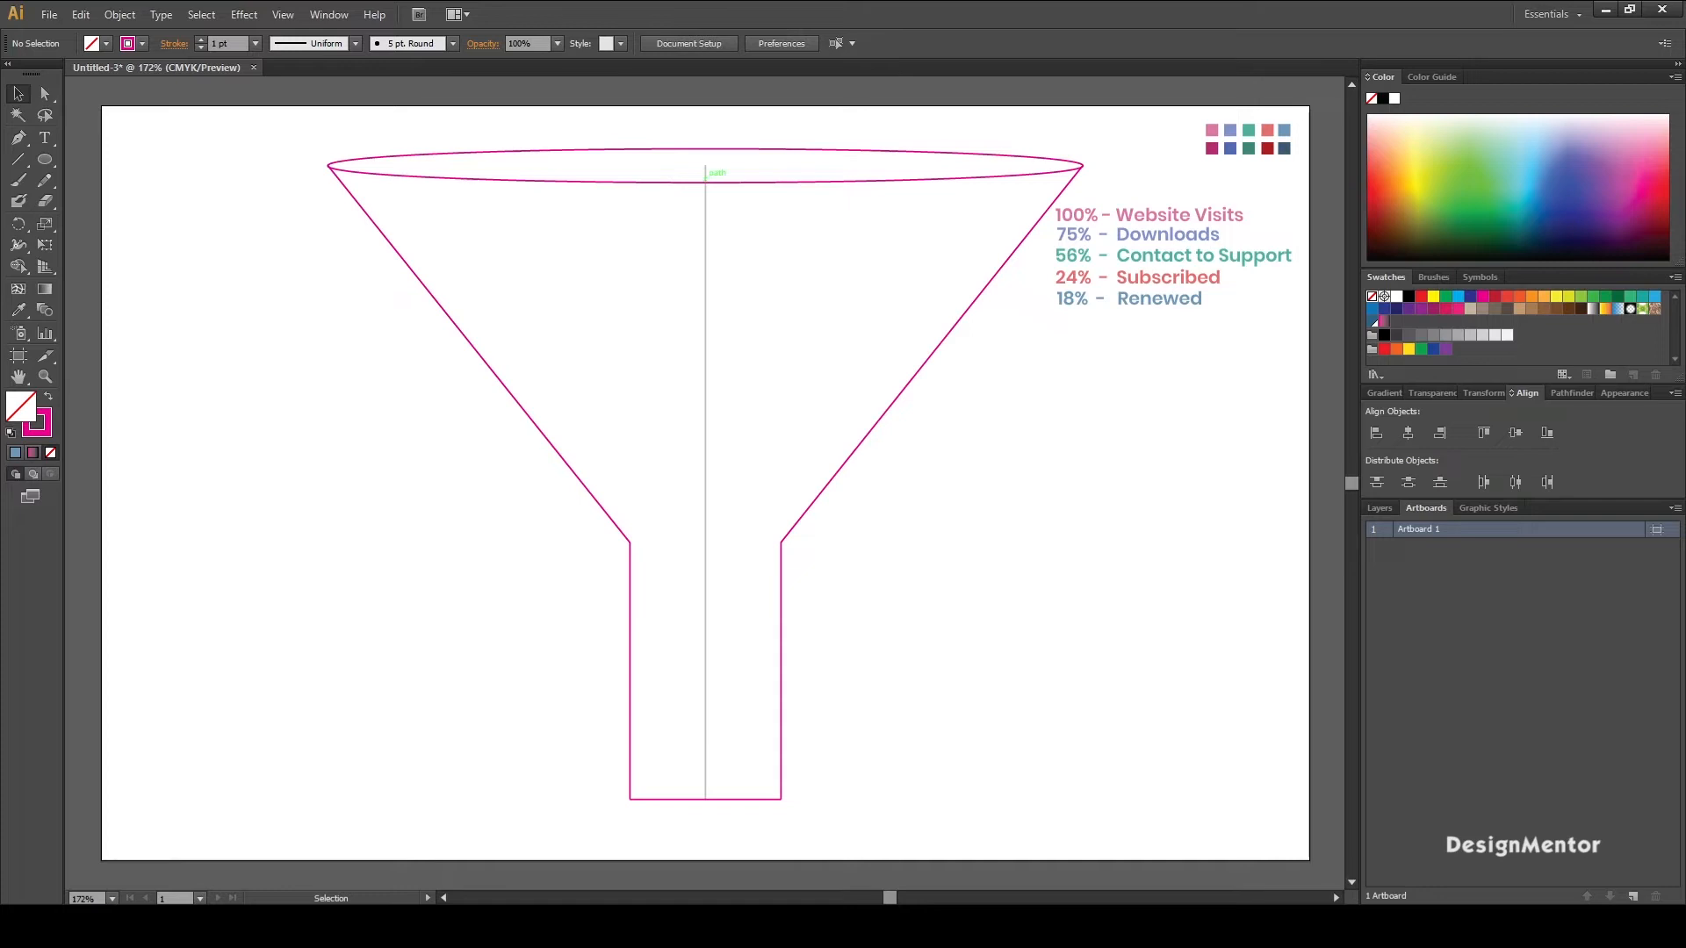
# - Duplicate the top ellipse in place and move the copy 70 pt down the funnel
pyautogui.click(741, 181)
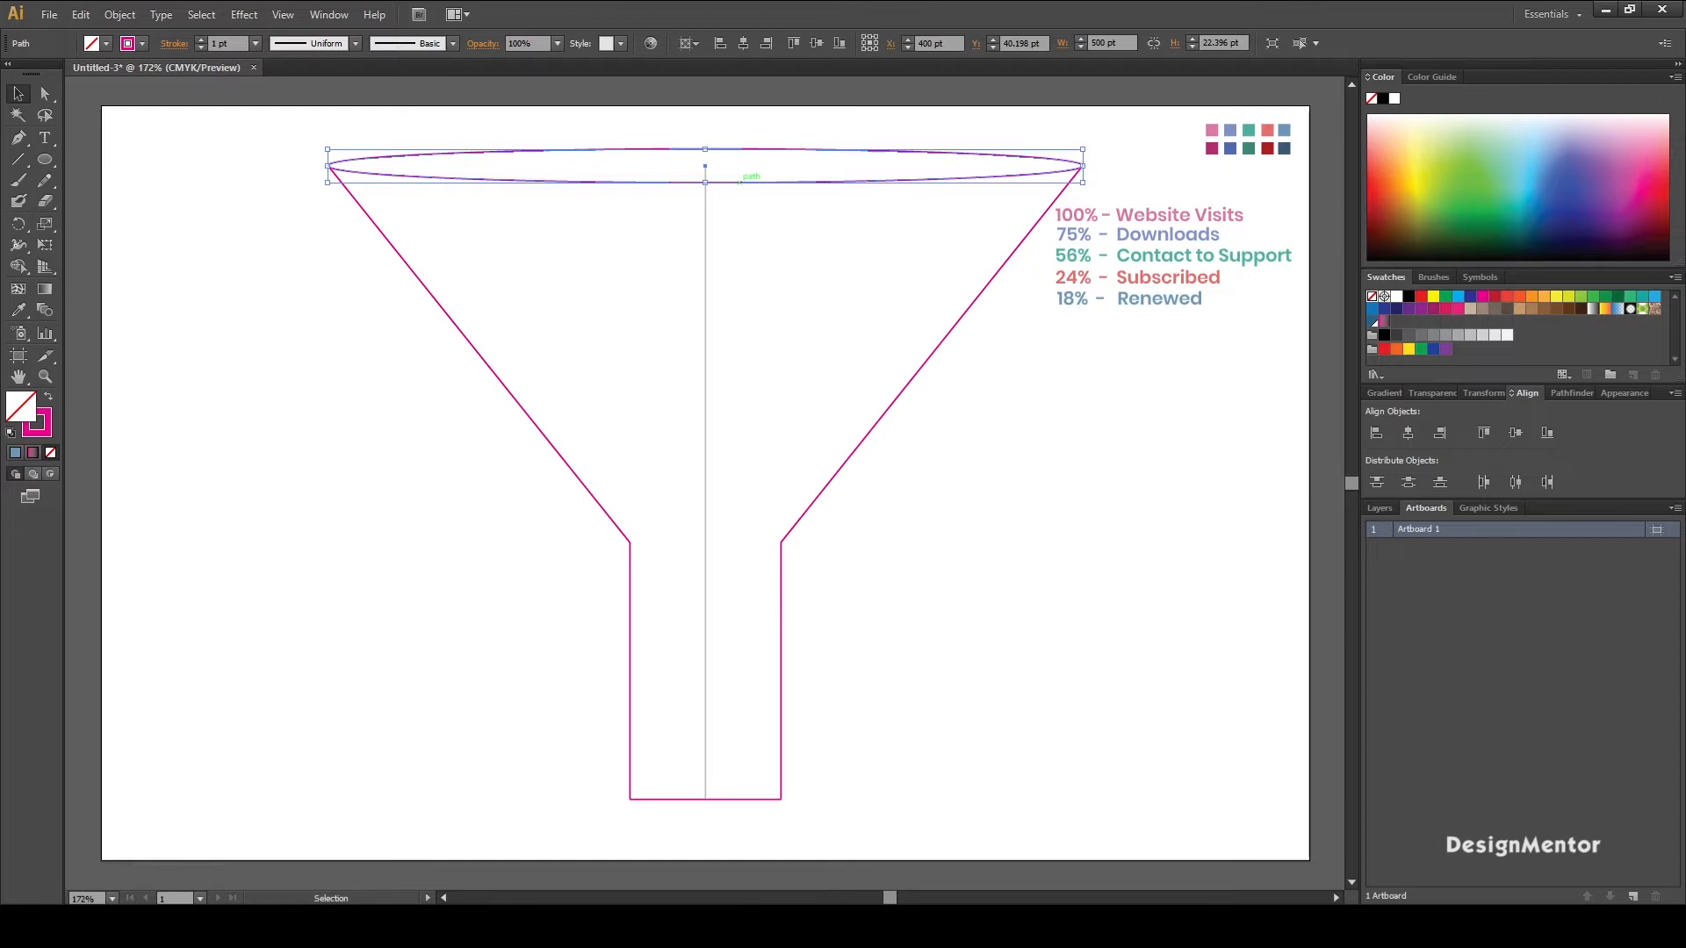
pyautogui.click(80, 14)
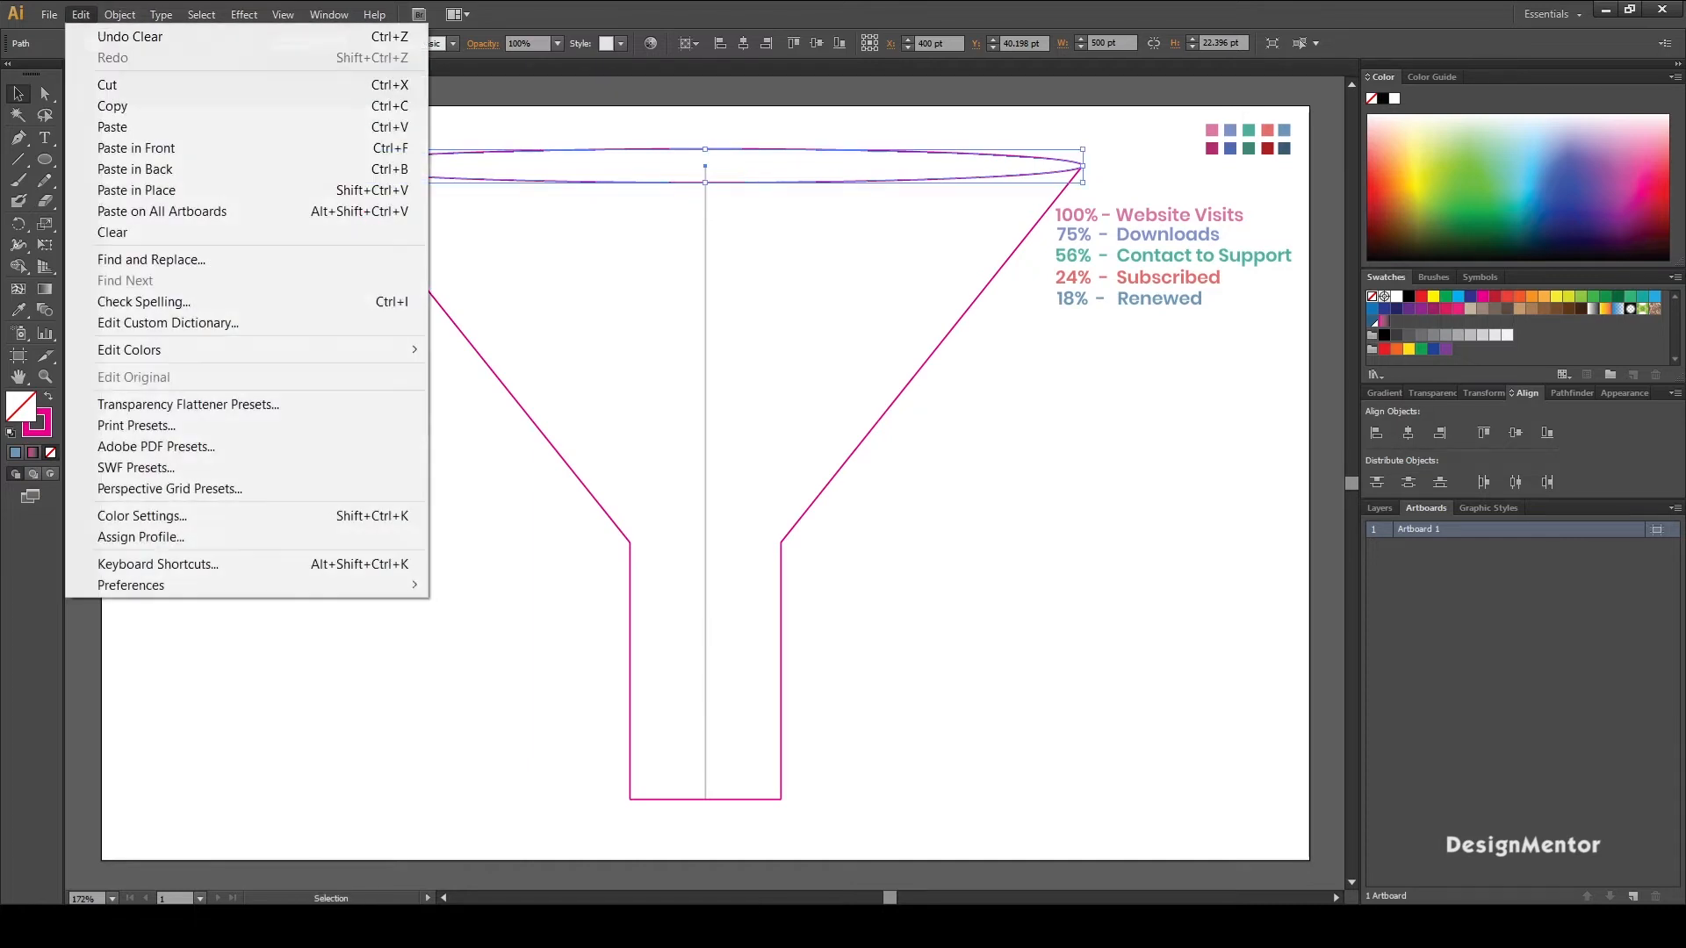
pyautogui.click(113, 105)
pyautogui.click(80, 14)
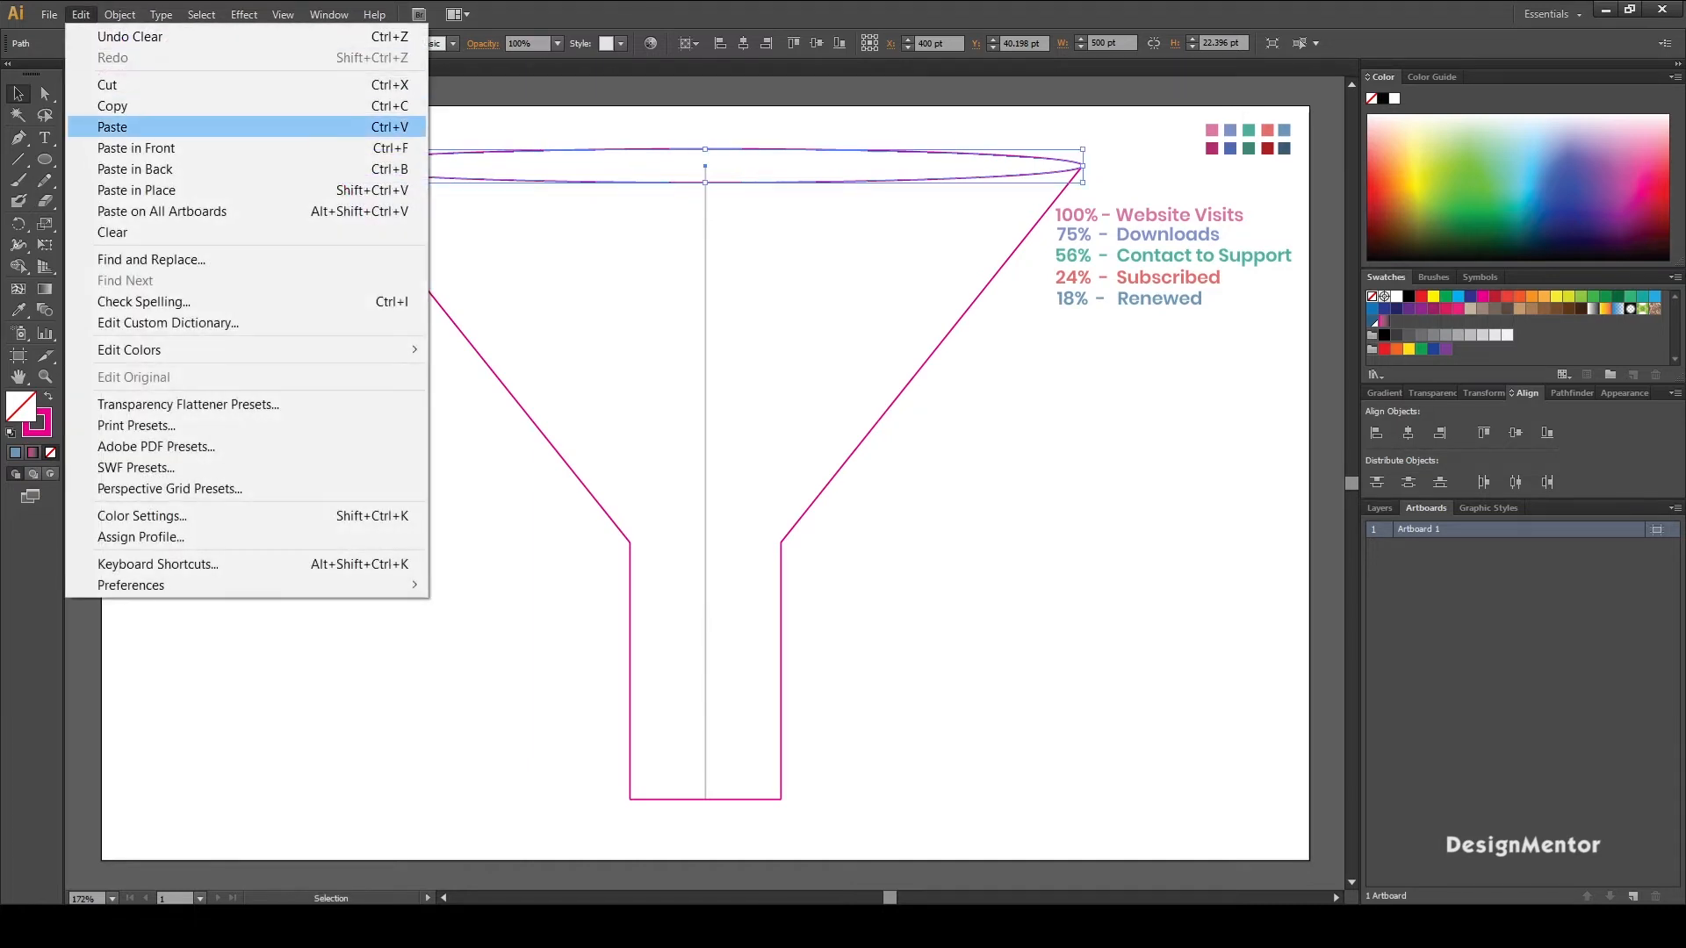
pyautogui.click(136, 148)
pyautogui.hotkey('shift', 'Down')
pyautogui.hotkey('shift', 'Down')
pyautogui.hotkey('shift', 'Down')
pyautogui.hotkey('shift', 'Down')
pyautogui.hotkey('shift', 'Down')
pyautogui.hotkey('shift', 'Down')
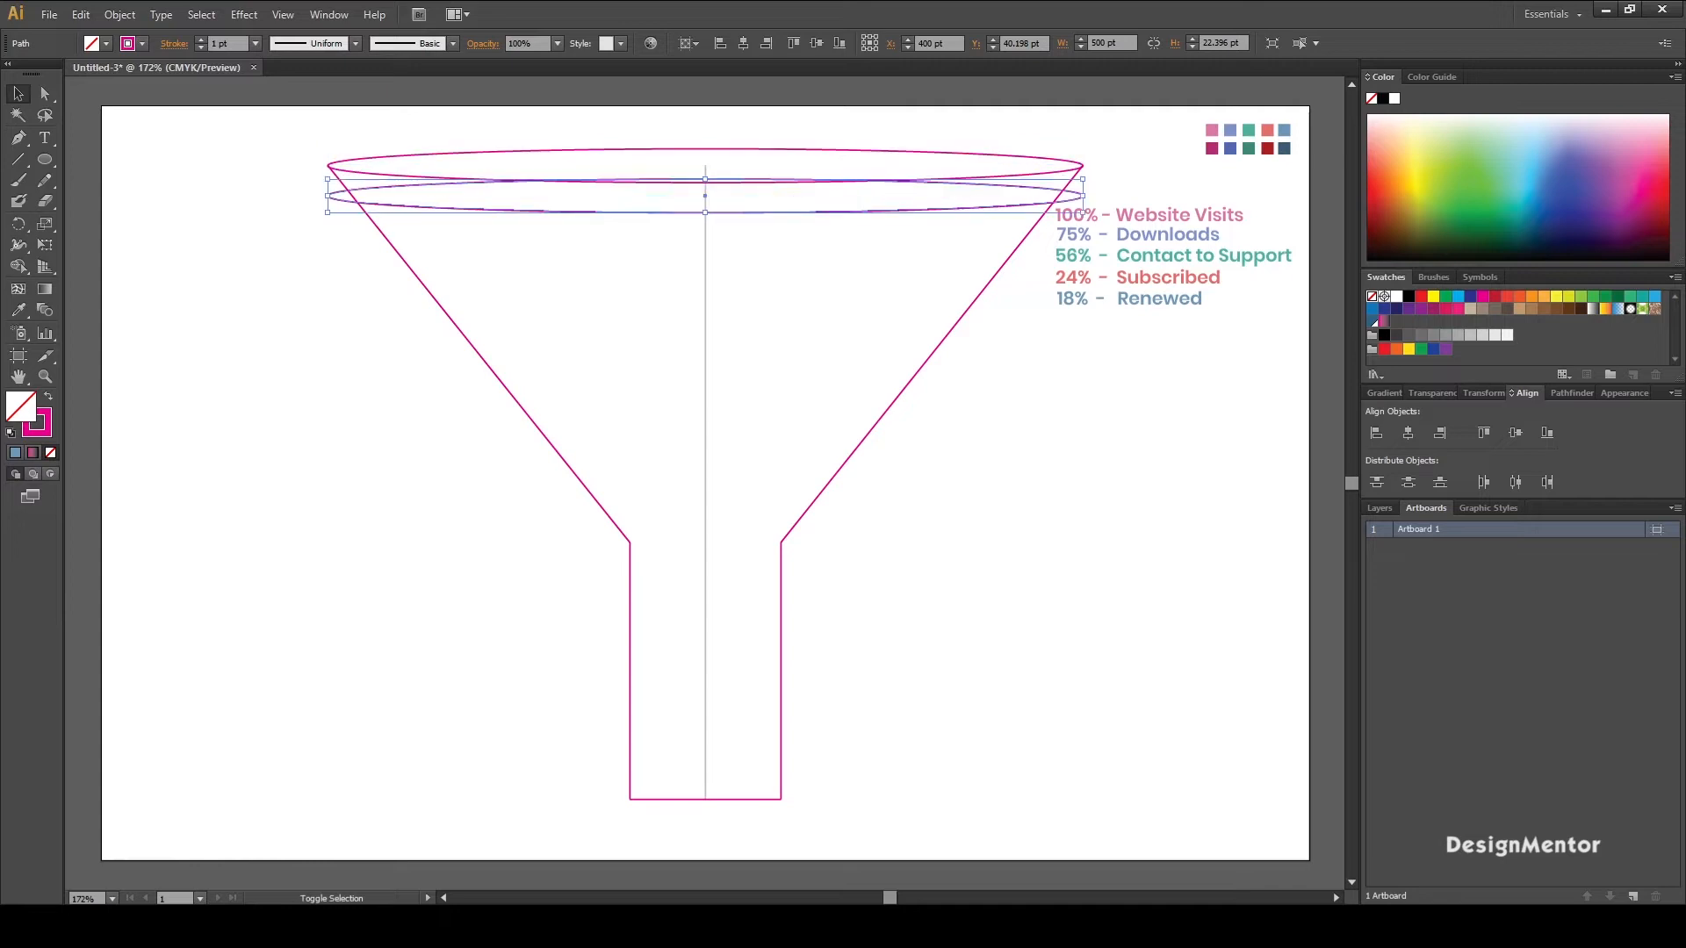
pyautogui.hotkey('shift', 'Down')
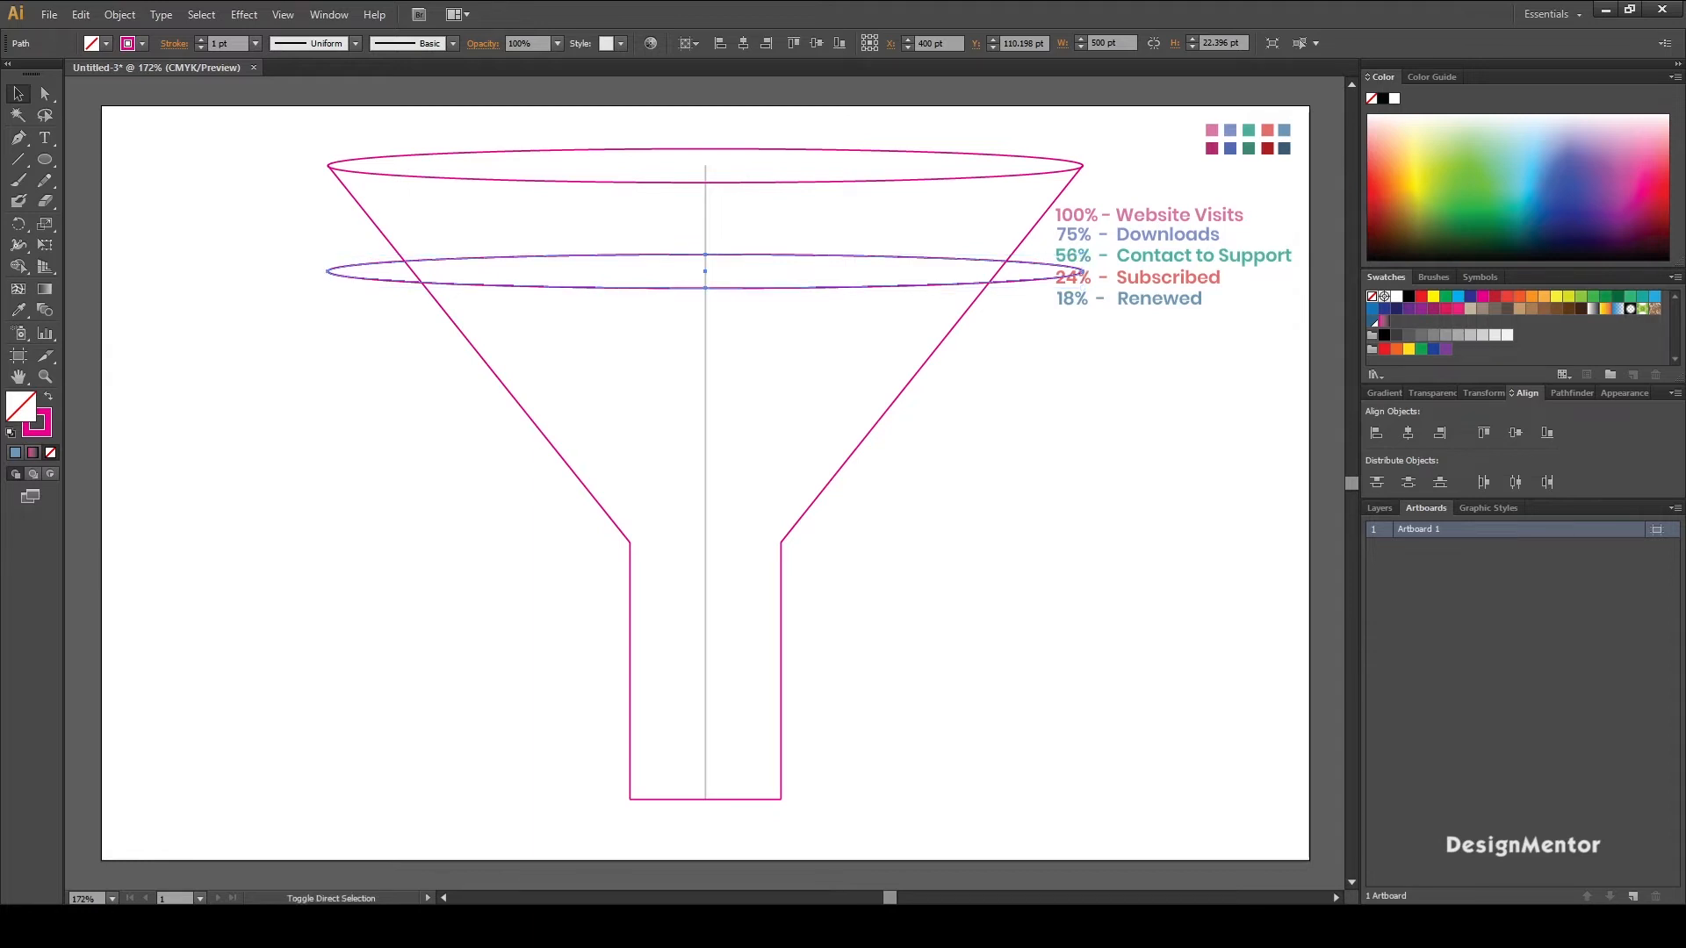
# - Create another copy of the second ellipse 10 pt below it
pyautogui.hotkey('alt', 'shift', 'Down')
pyautogui.hotkey('alt', 'shift', 'Down')
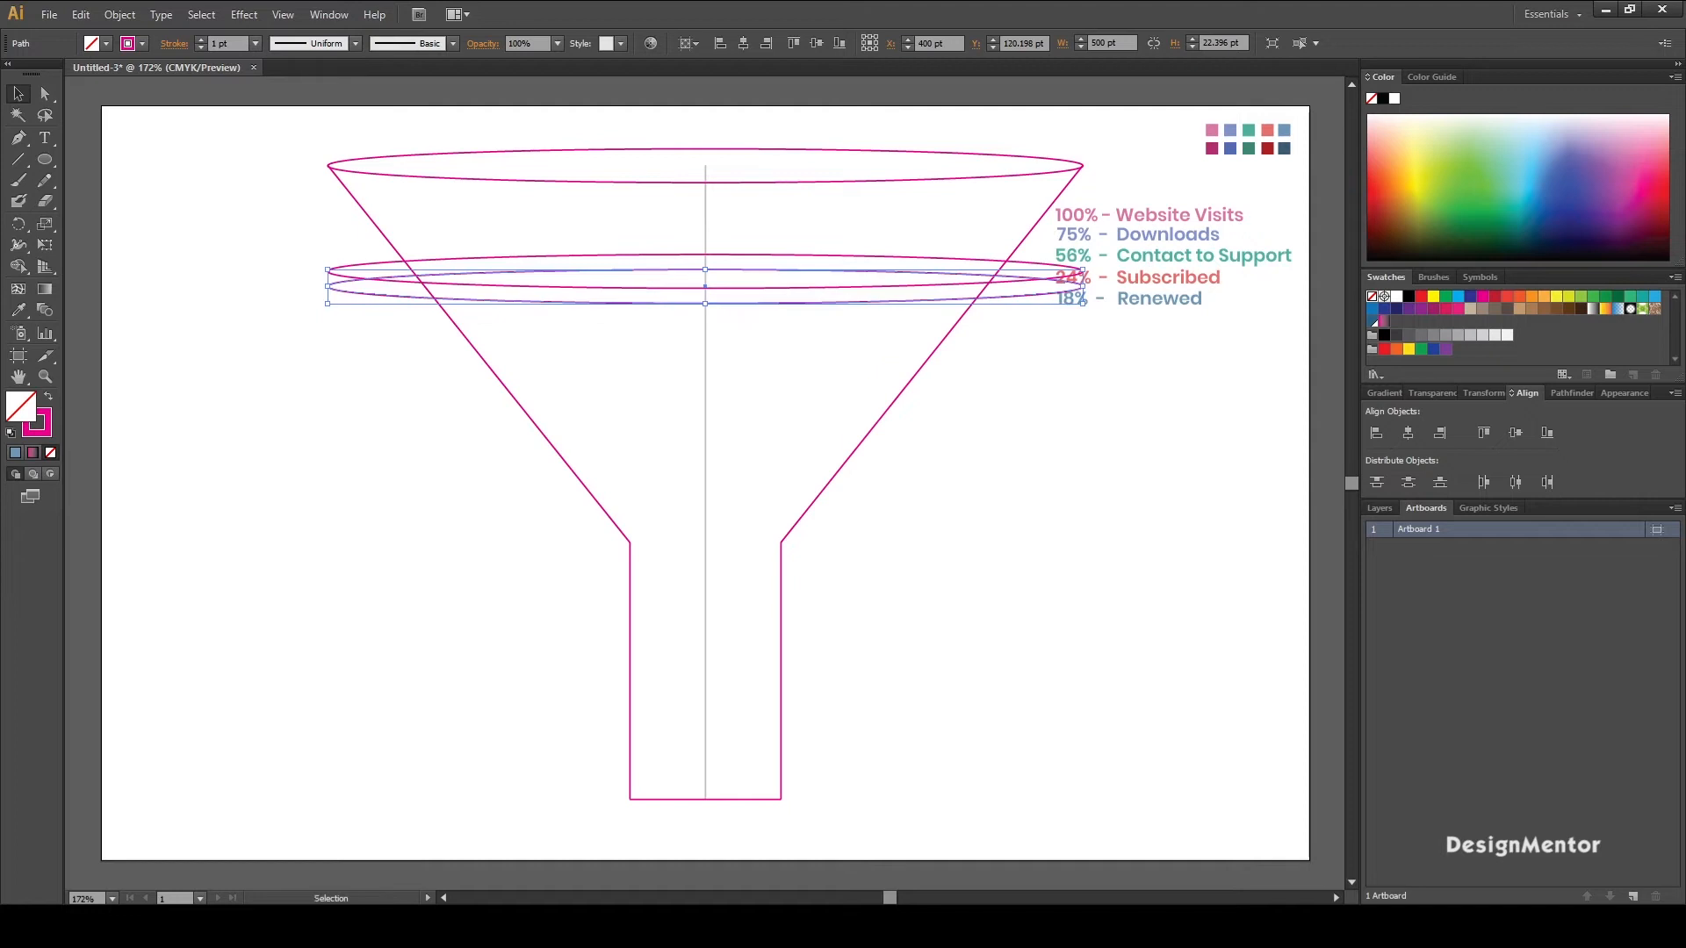
pyautogui.hotkey('ctrl', 'shift', 'a')
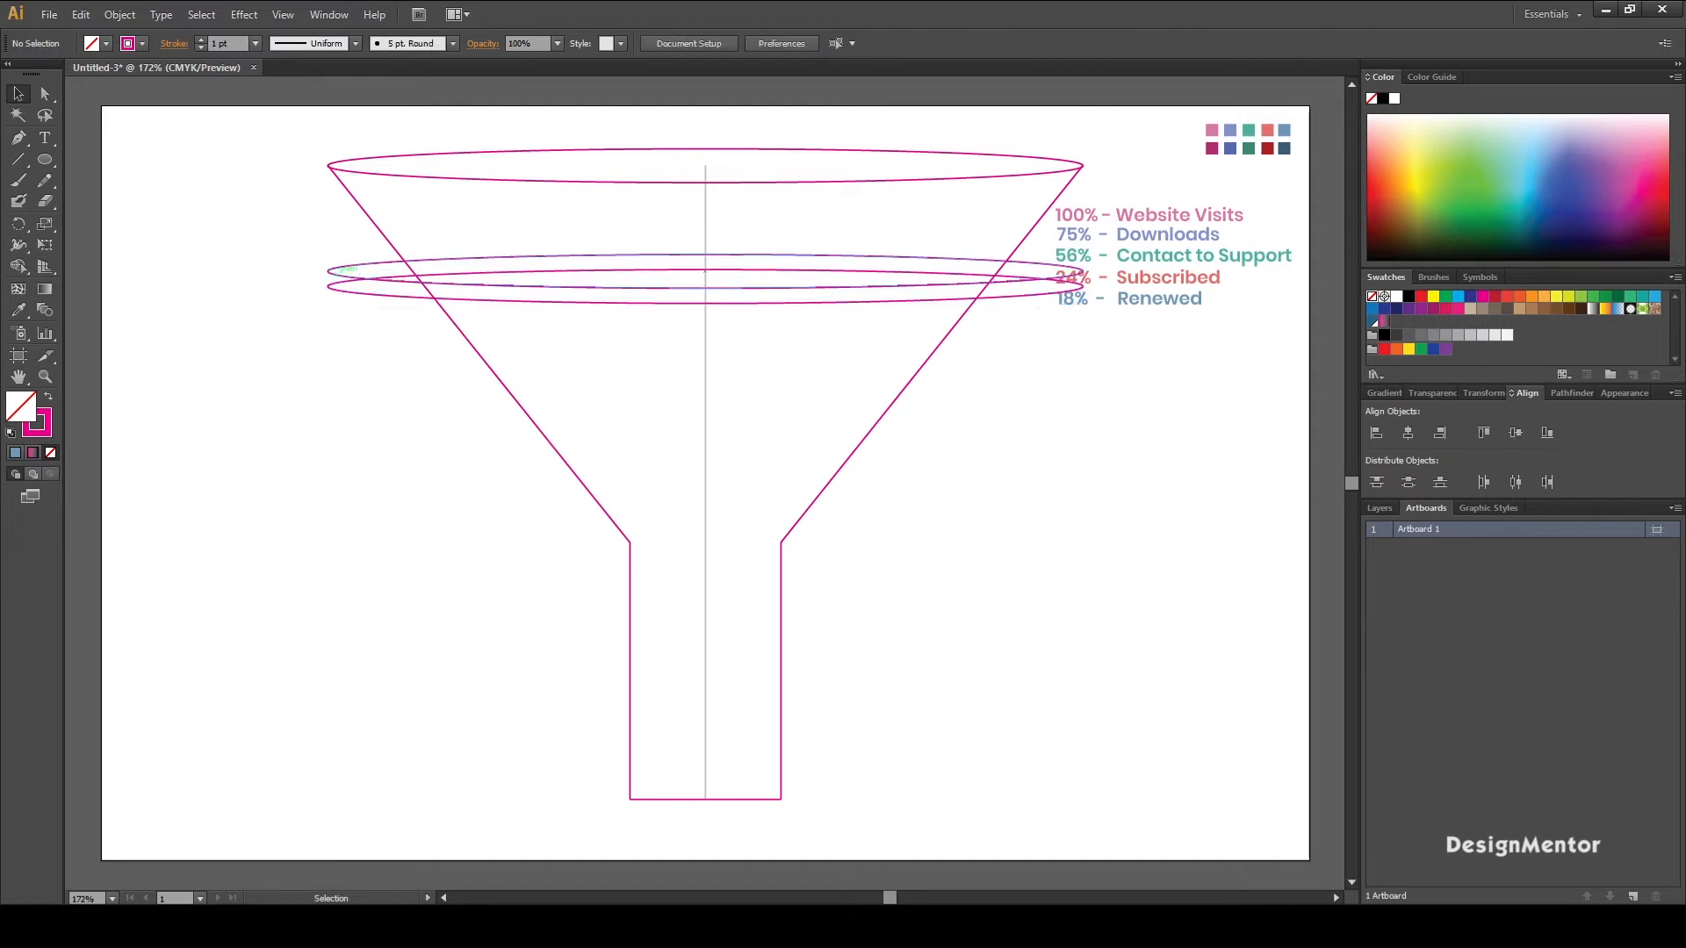
# - Narrow the second ellipse from both ends to about 389 pt wide so it meets the funnel's diagonal sides
pyautogui.click(339, 266)
pyautogui.moveTo(327, 271); pyautogui.dragTo(412, 269)
pyautogui.moveTo(1082, 271); pyautogui.dragTo(998, 272)
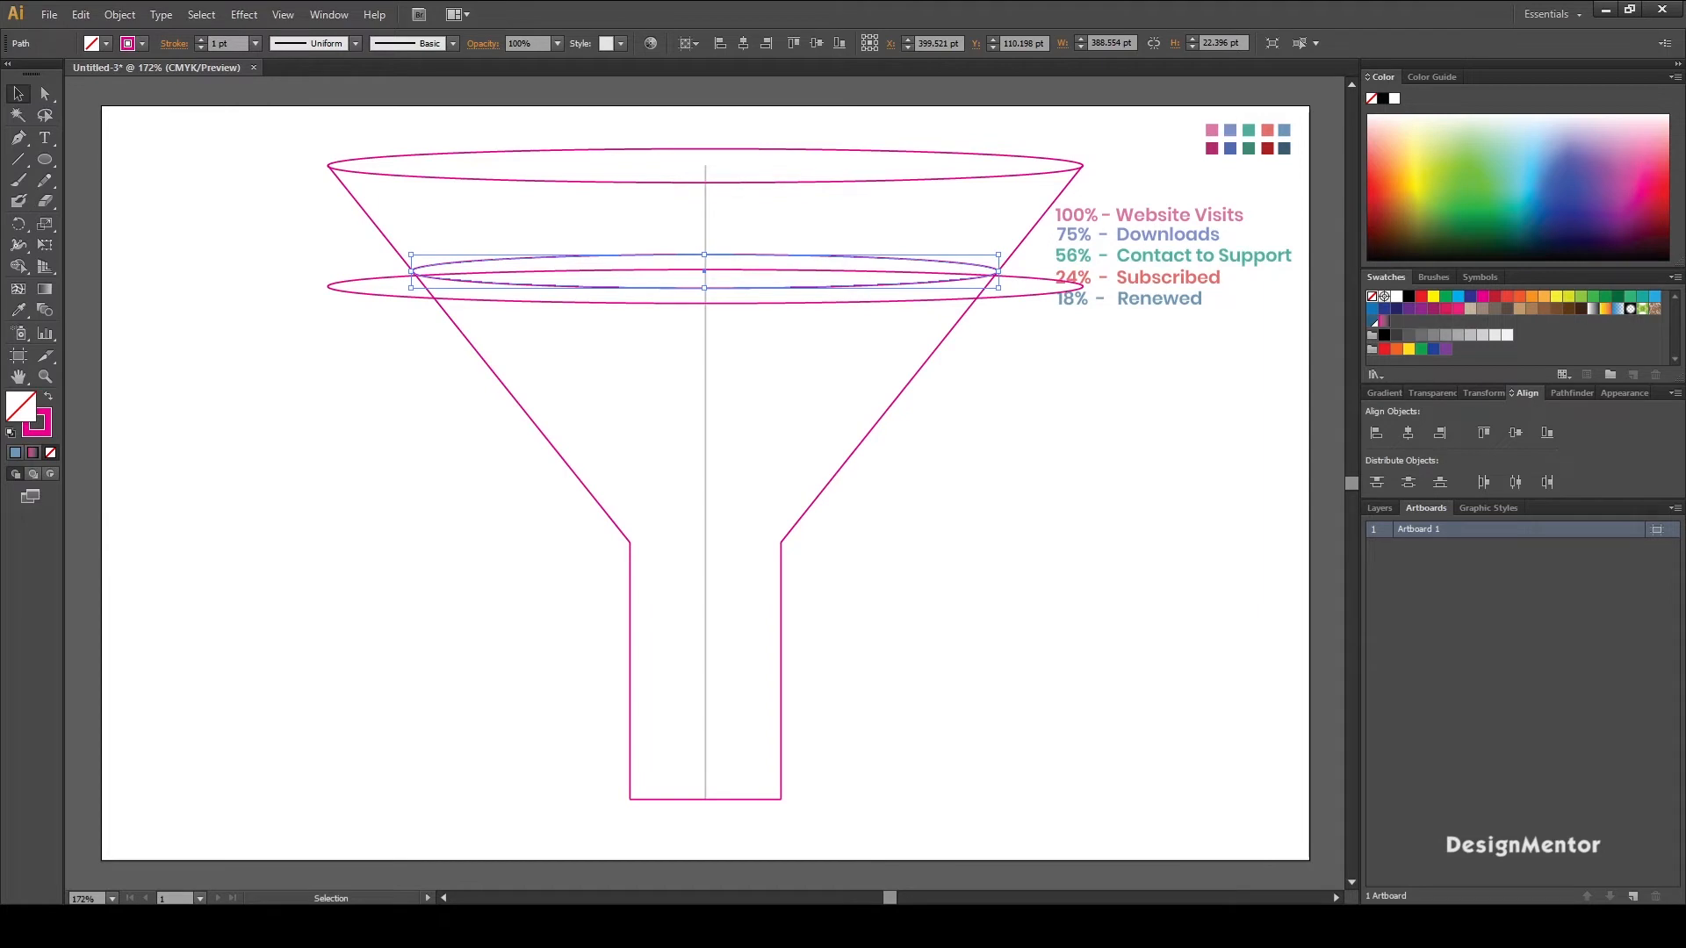
# - Narrow the third ellipse from both ends to about 375 pt wide so it meets the funnel's diagonal sides
pyautogui.moveTo(302, 258); pyautogui.dragTo(425, 287)
pyautogui.moveTo(1082, 286); pyautogui.dragTo(988, 286)
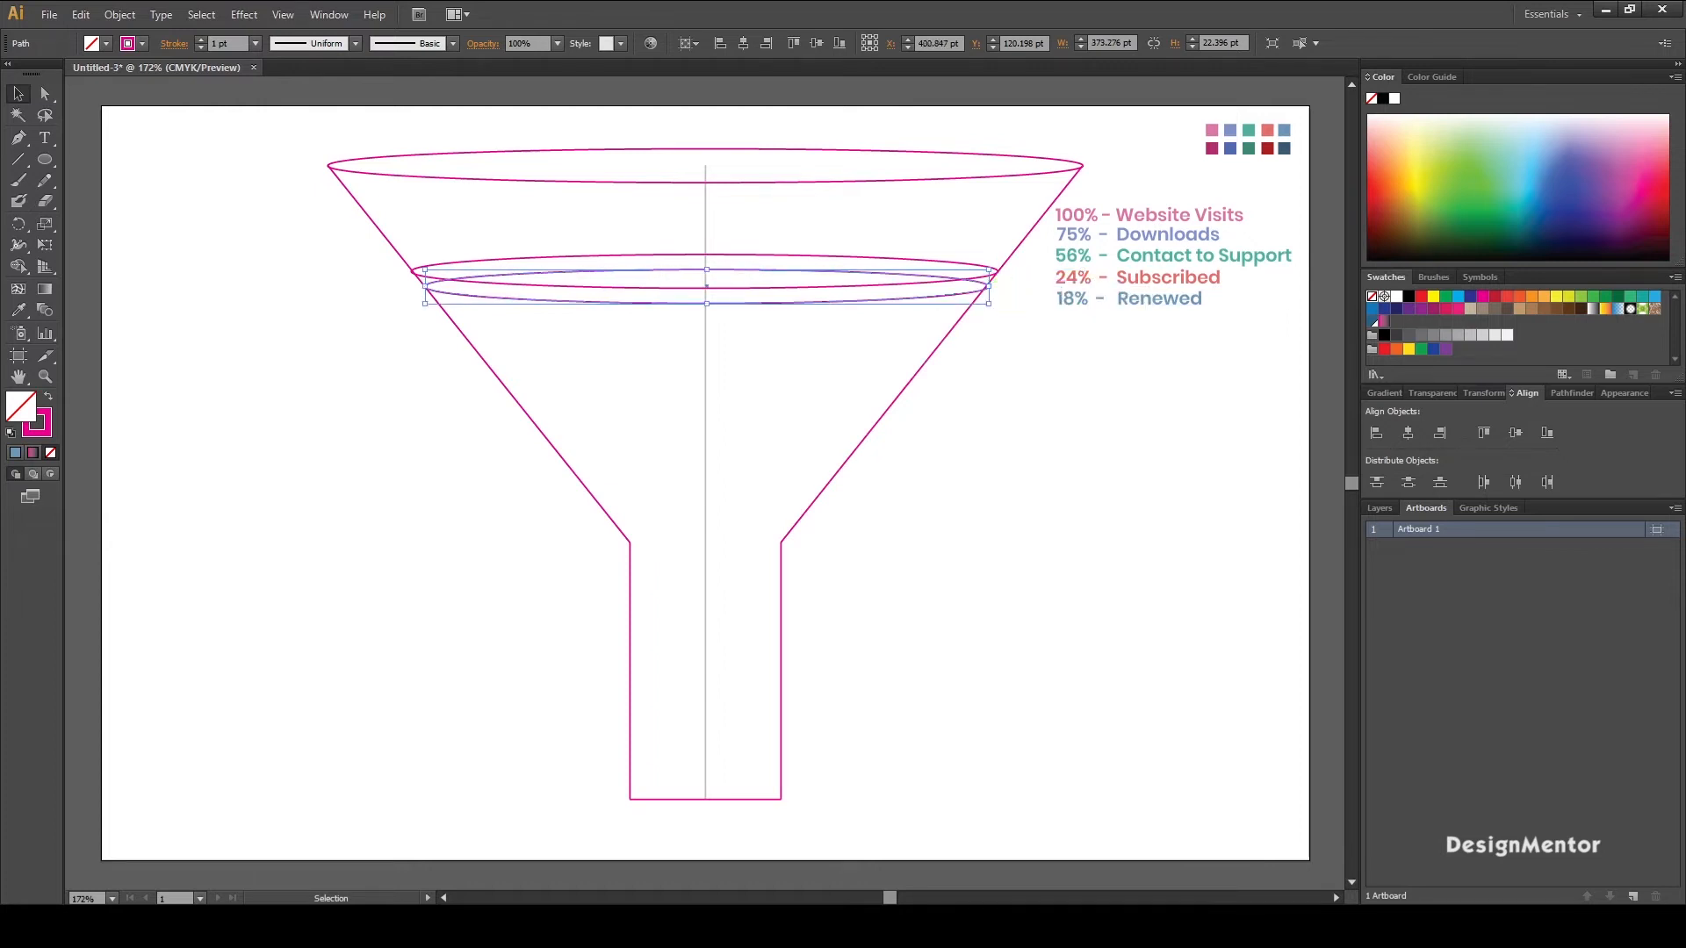
pyautogui.hotkey('ctrl', 'shift', 'a')
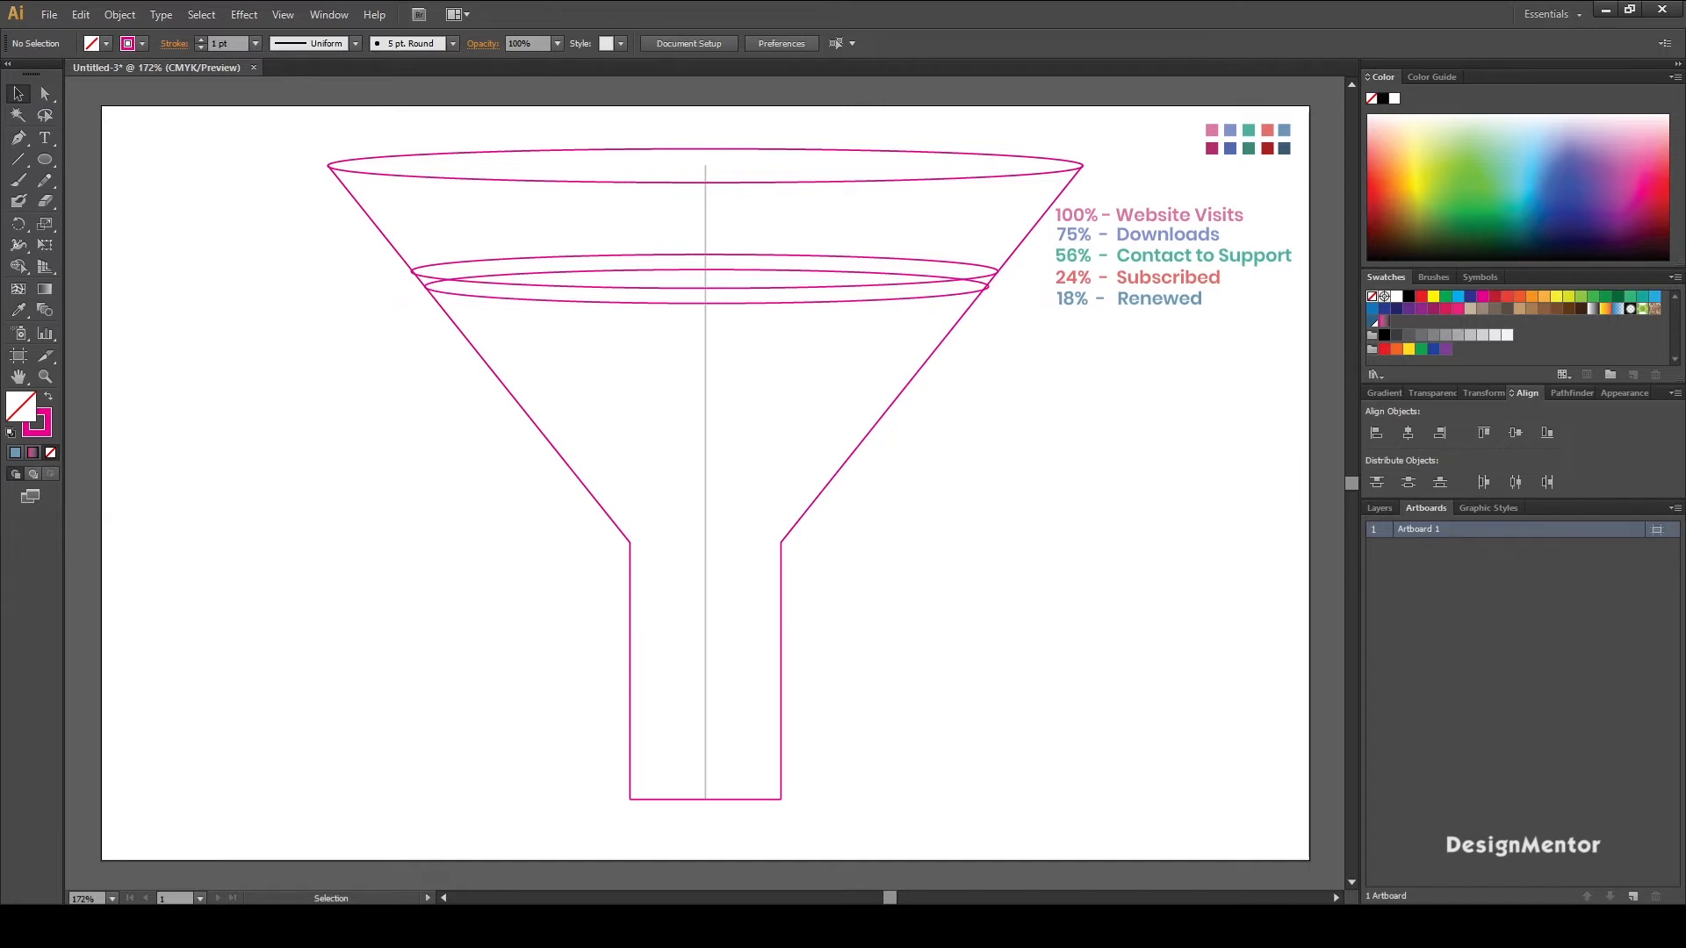
# - Duplicate the two overlapping narrowed ellipses in place
pyautogui.click(982, 262)
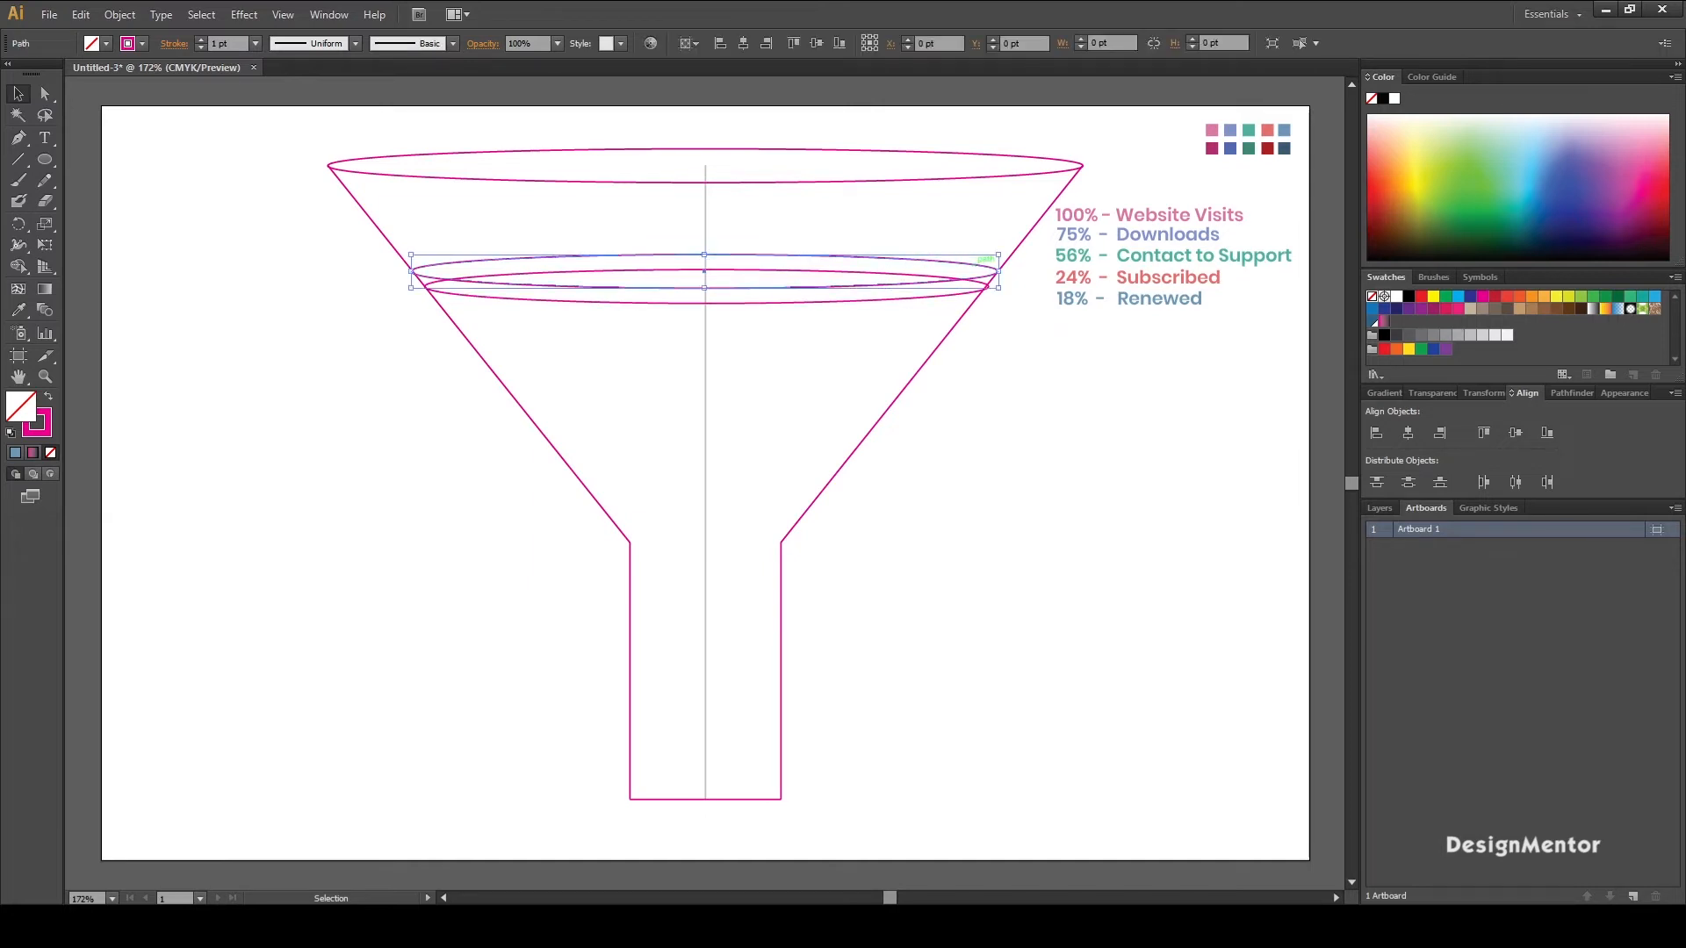
pyautogui.hotkey('ctrl', 'shift', 'a')
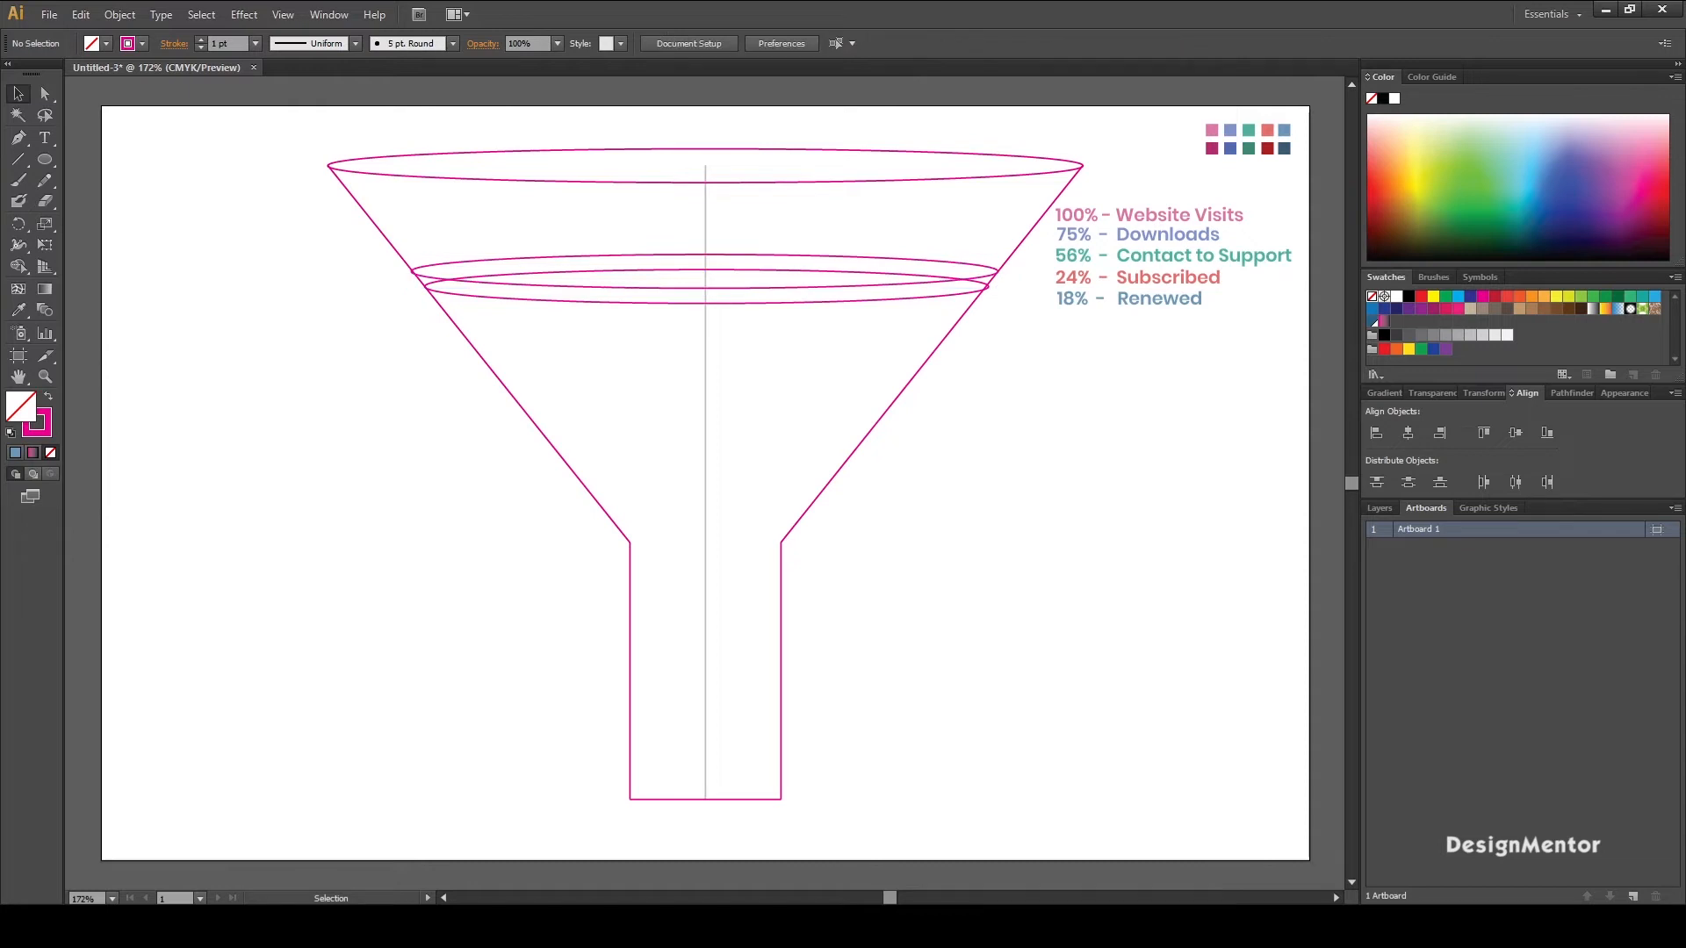
pyautogui.click(802, 256)
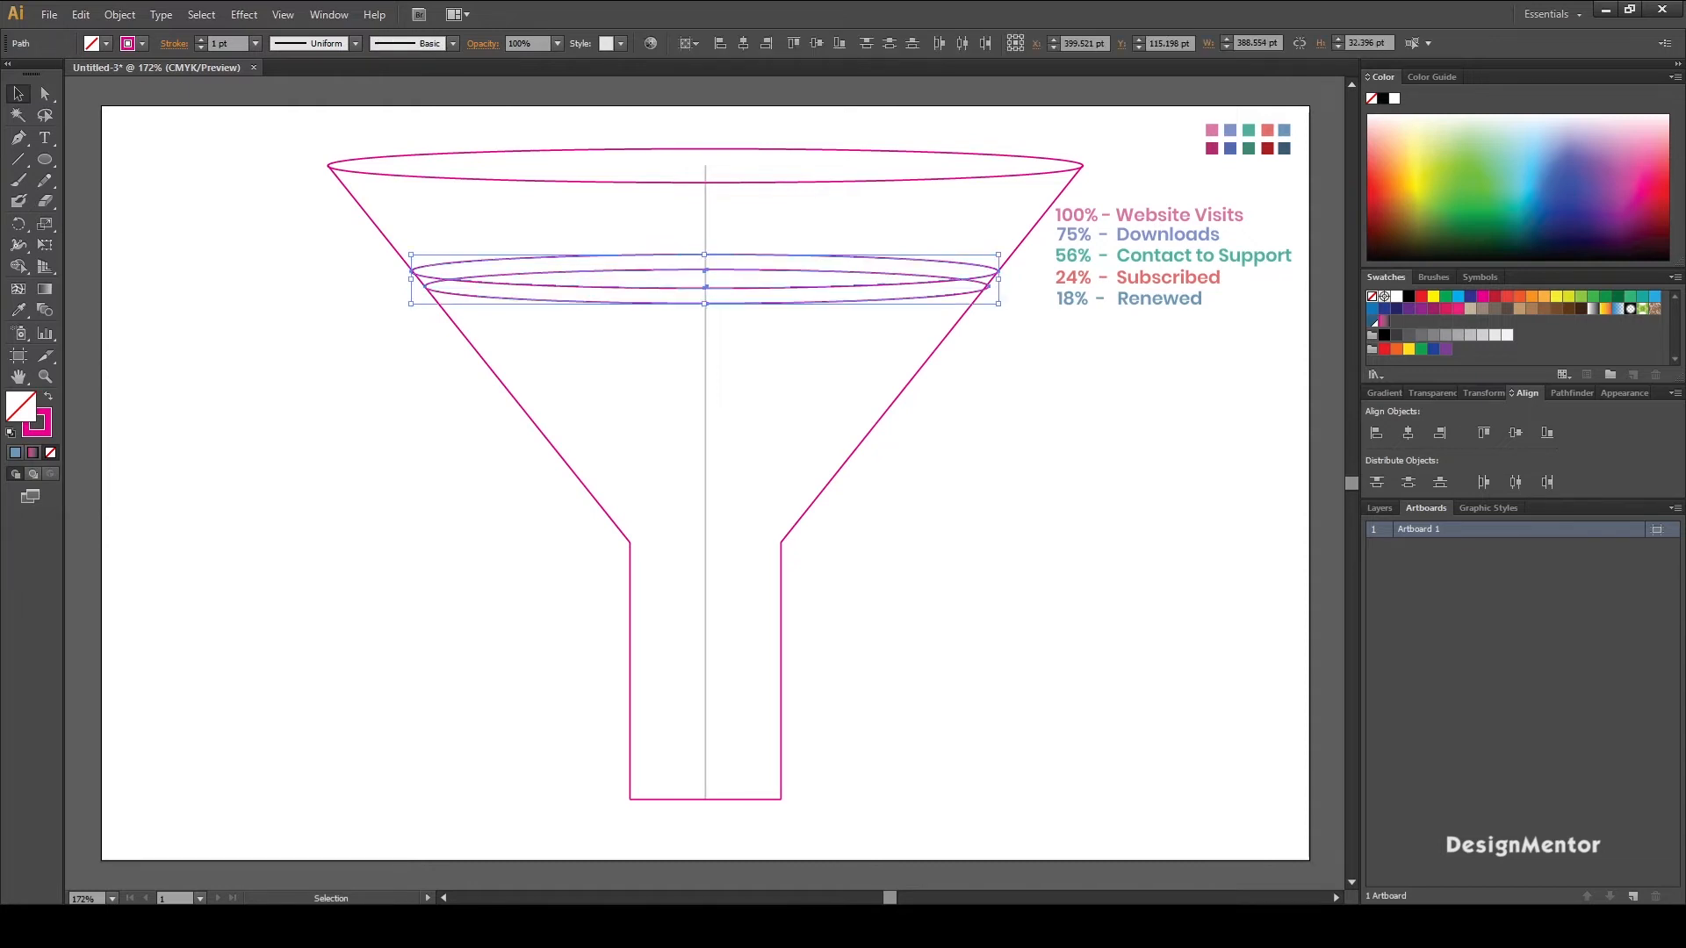
pyautogui.hotkey('ctrl', 'c')
pyautogui.hotkey('ctrl', 'f')
# - Move the copied ellipse pair 93 pt down into the lower part of the funnel cone
pyautogui.hotkey('shift', 'Down')
pyautogui.hotkey('shift', 'Down')
pyautogui.hotkey('shift', 'Down')
pyautogui.hotkey('shift', 'Down')
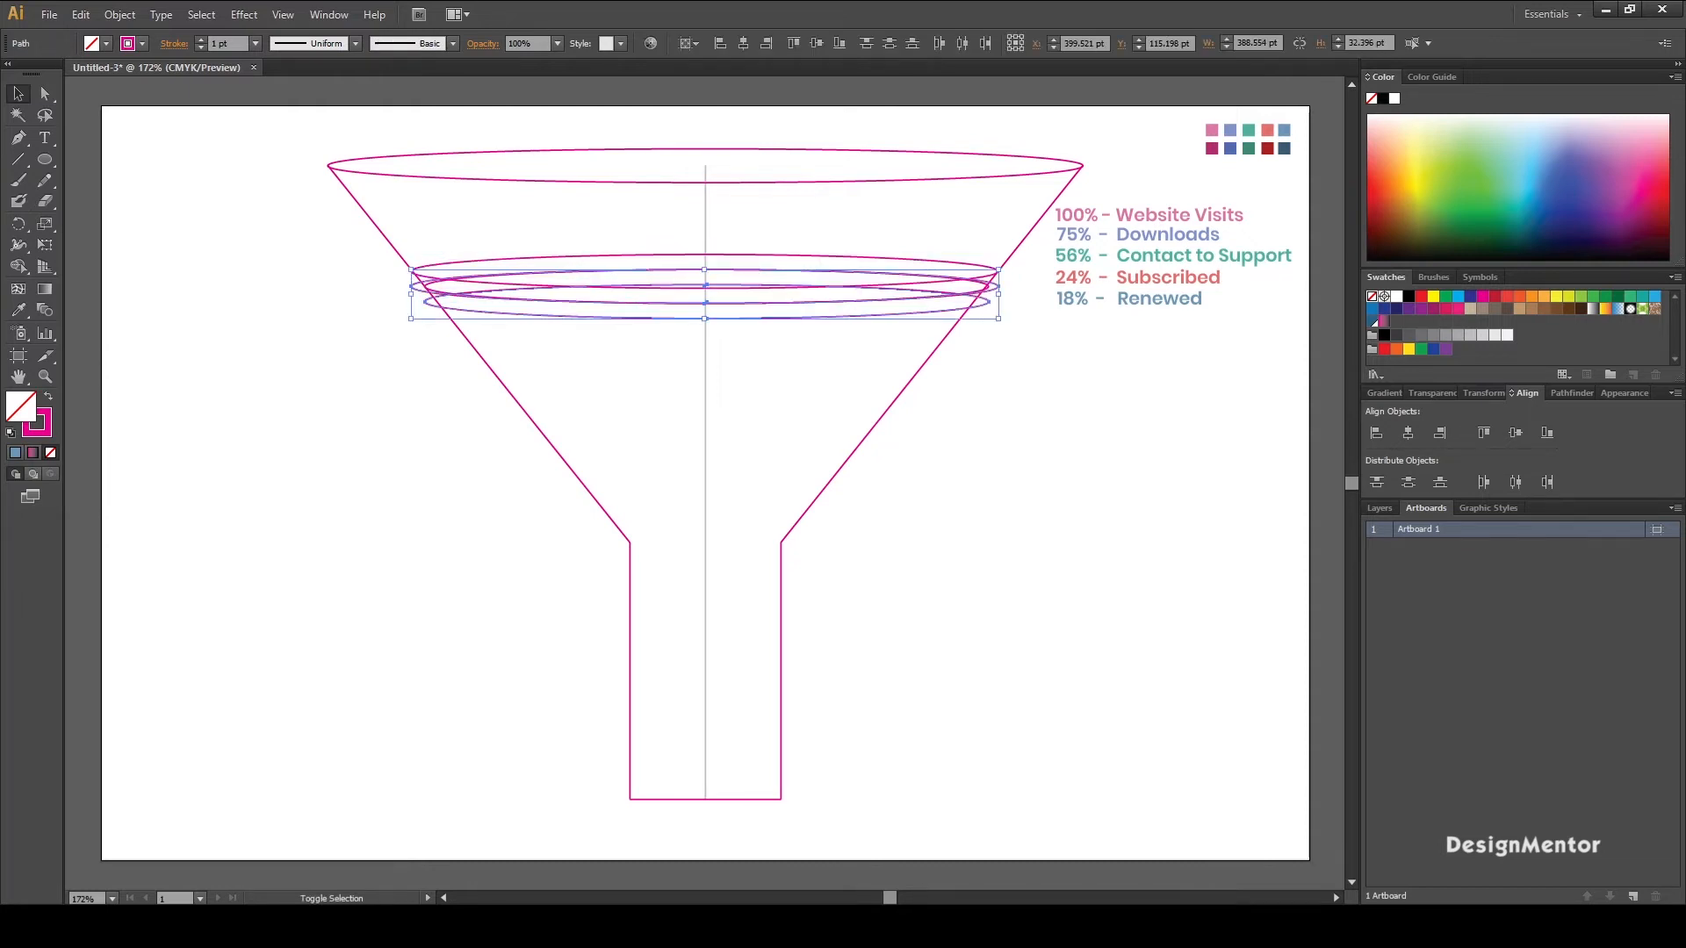
pyautogui.hotkey('shift', 'Down')
pyautogui.hotkey('shift', 'Down')
pyautogui.hotkey('shift', 'Down')
pyautogui.hotkey('shift', 'Down')
pyautogui.hotkey('shift', 'Down')
pyautogui.hotkey('shift', 'Down')
pyautogui.hotkey('shift', 'Down')
pyautogui.hotkey('shift', 'Down')
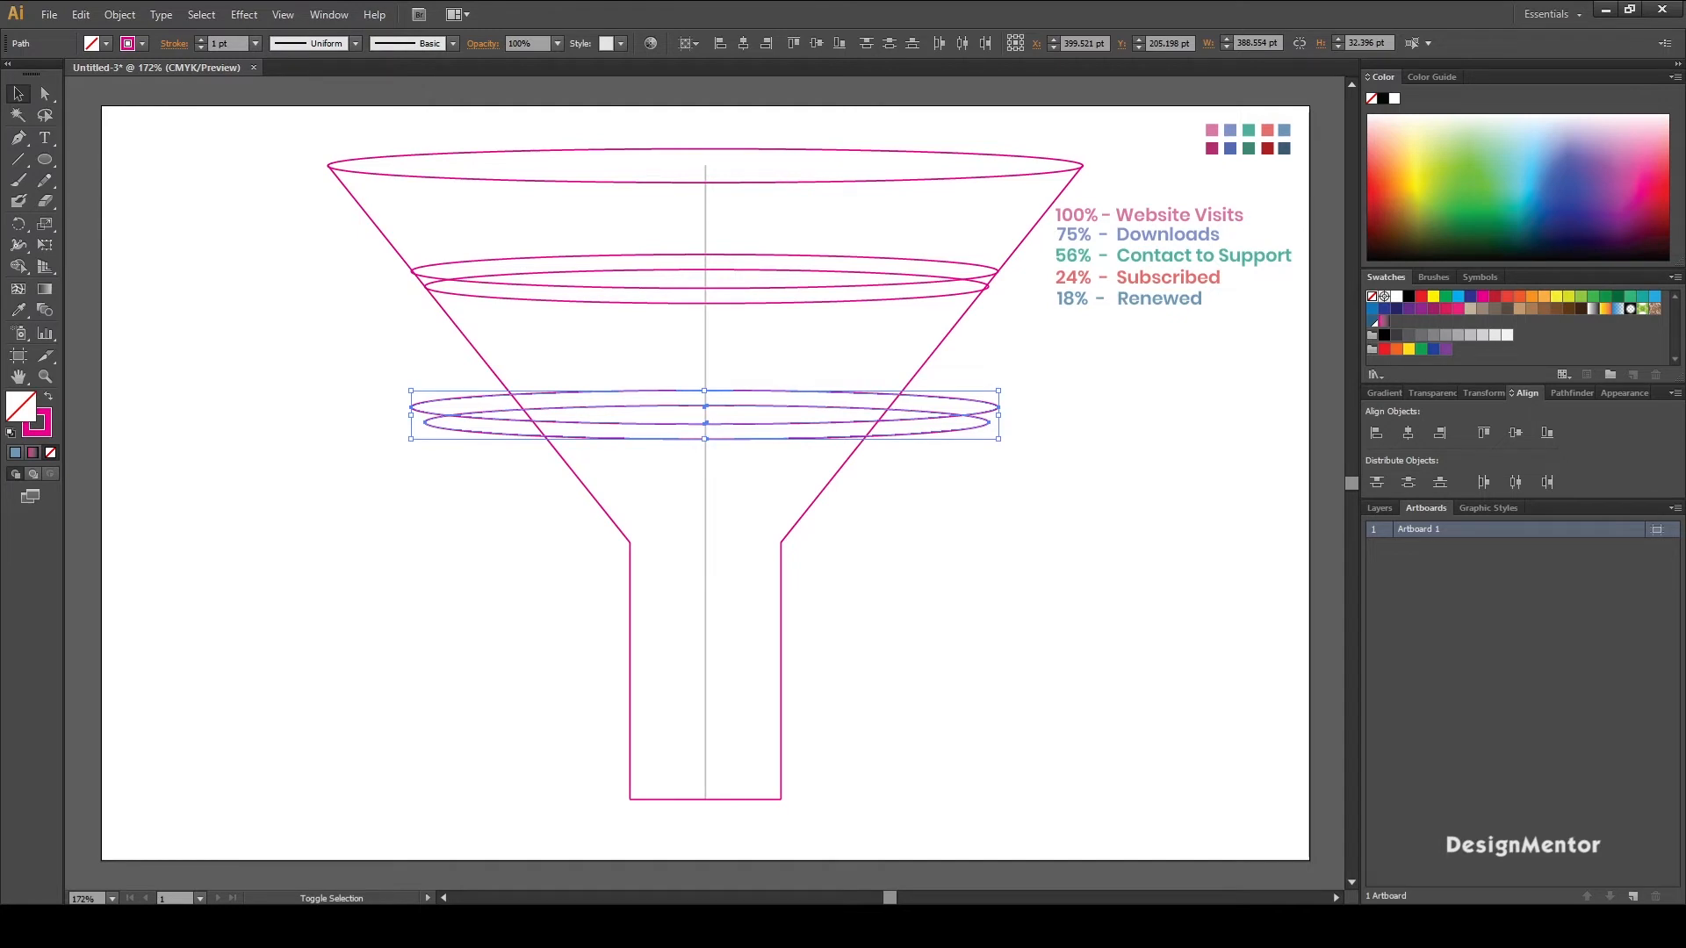
pyautogui.press('Down')
pyautogui.press('Down')
pyautogui.press('Down')
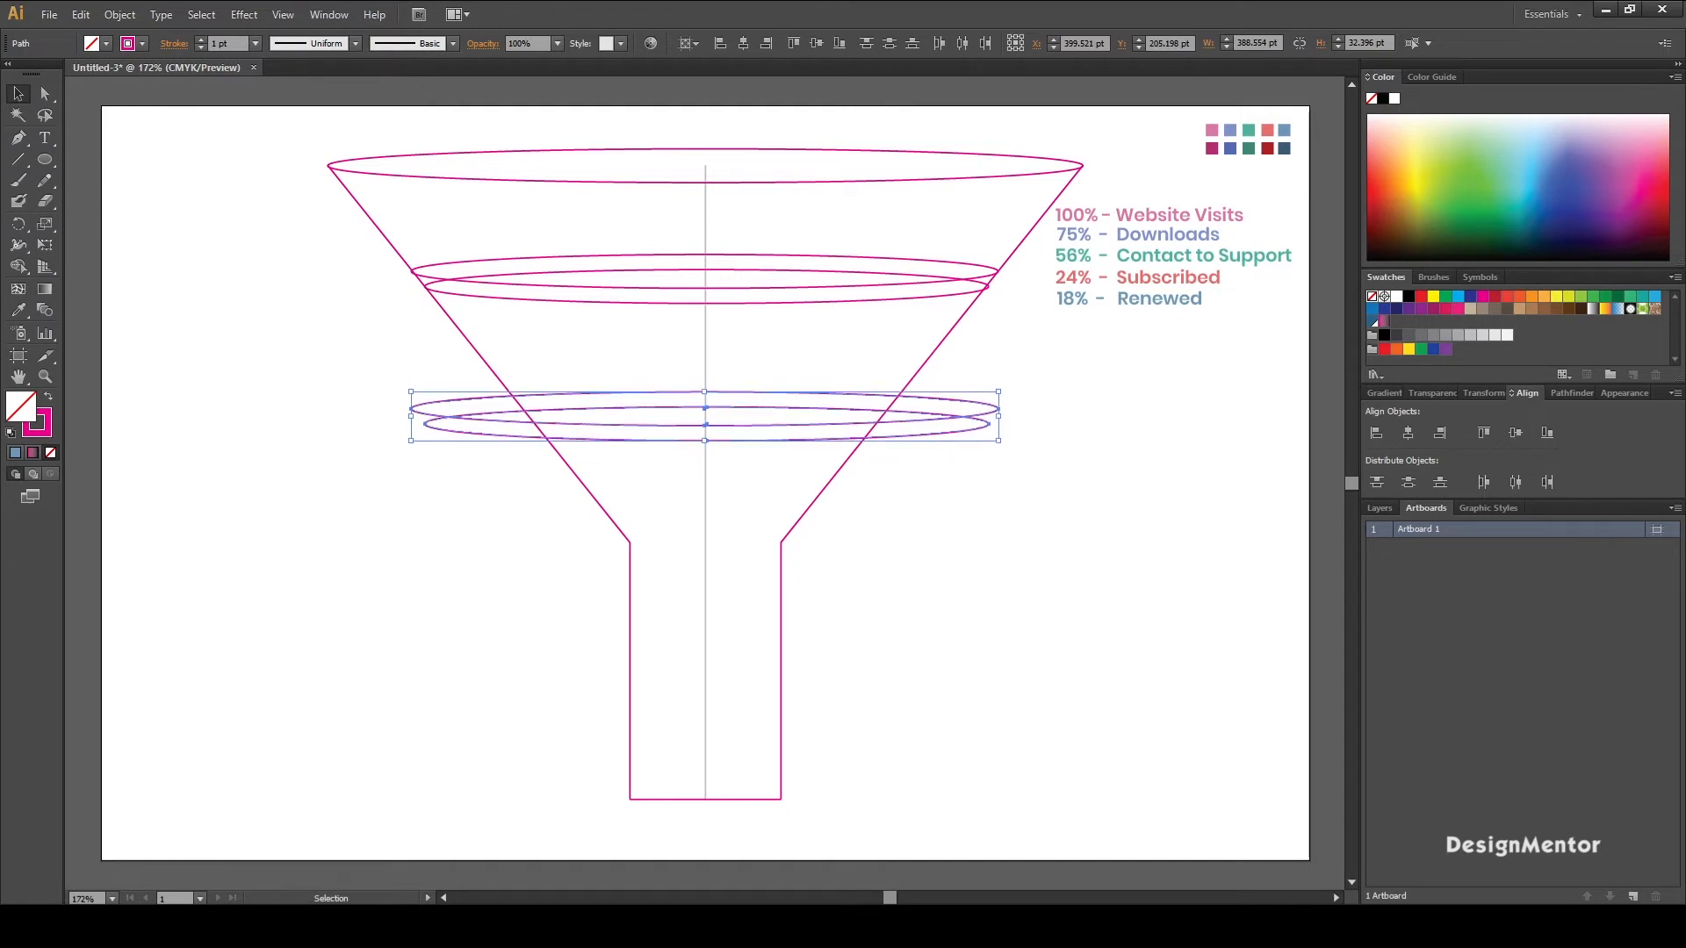
pyautogui.hotkey('ctrl', 'shift', 'a')
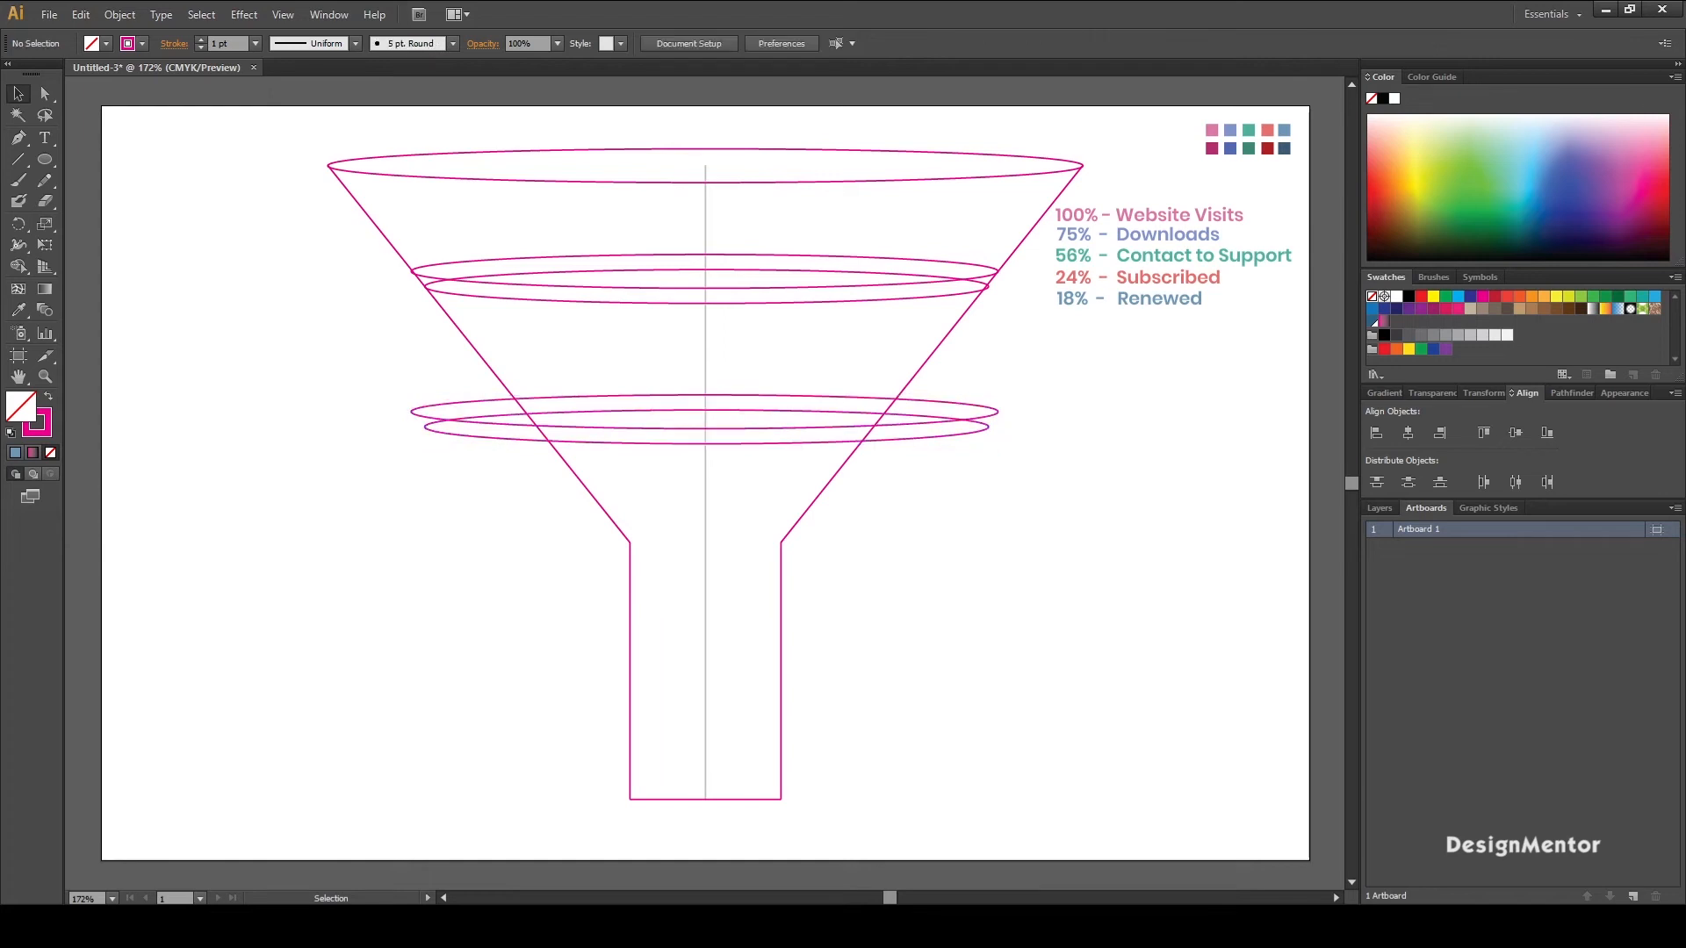
# - Narrow the upper ellipse of the lower pair from both ends to about 240 pt wide to fit the funnel's diagonal sides
pyautogui.click(420, 404)
pyautogui.moveTo(411, 411); pyautogui.dragTo(525, 411)
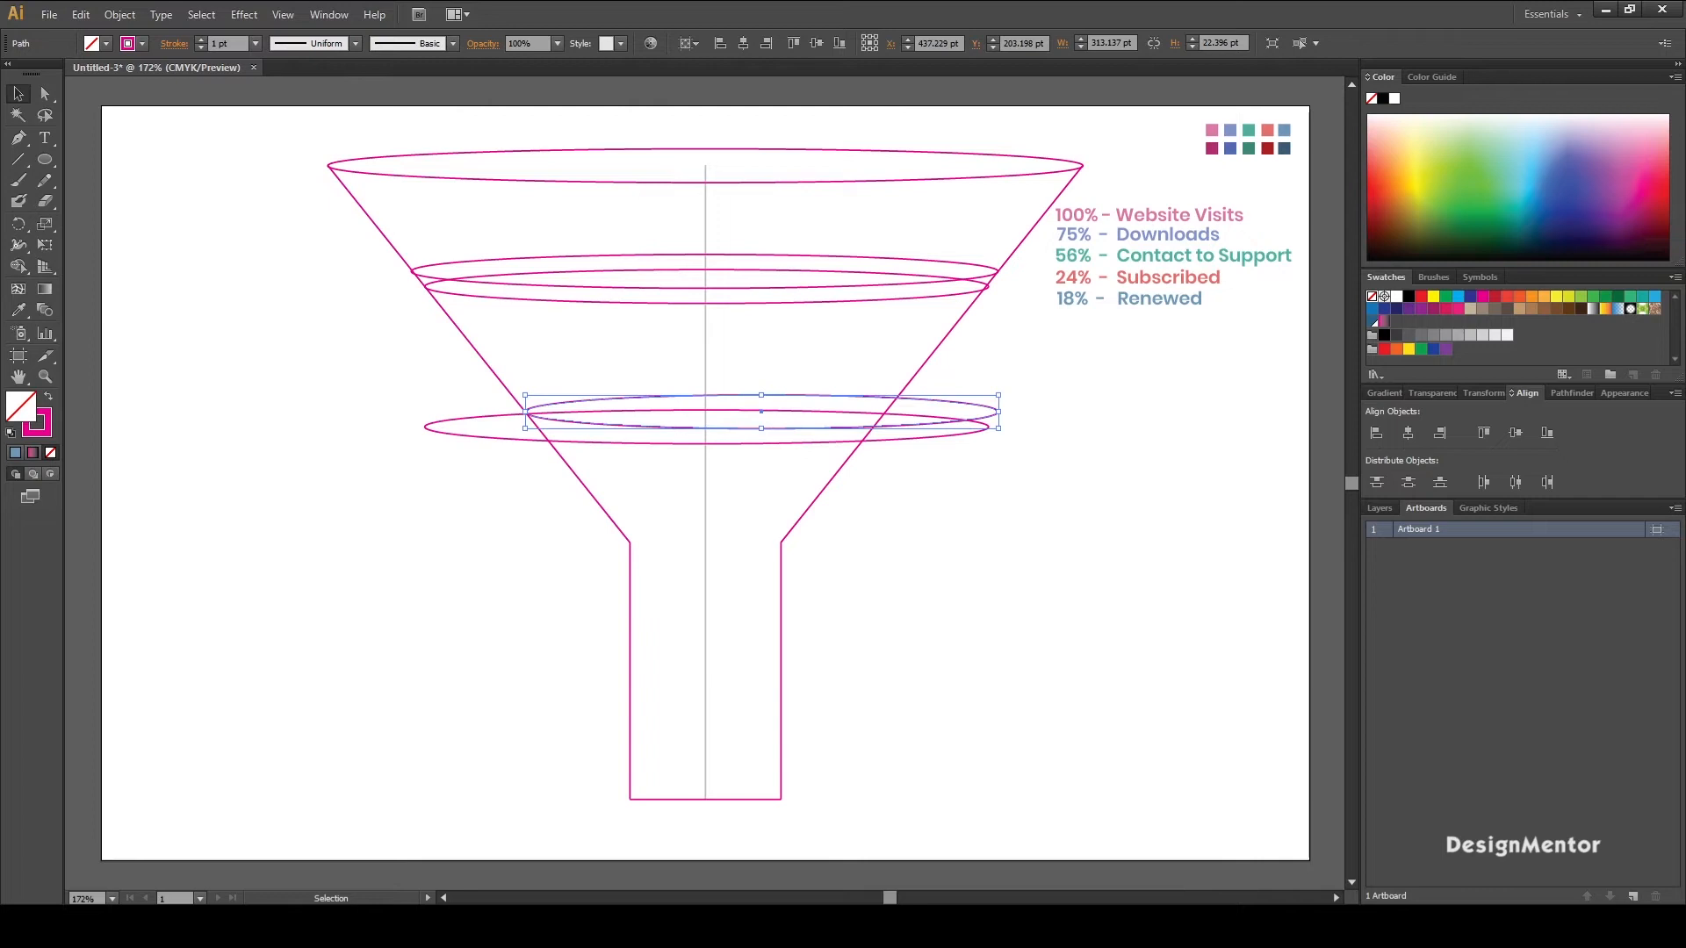
pyautogui.moveTo(998, 411); pyautogui.dragTo(887, 409)
pyautogui.hotkey('ctrl', 'shift', 'a')
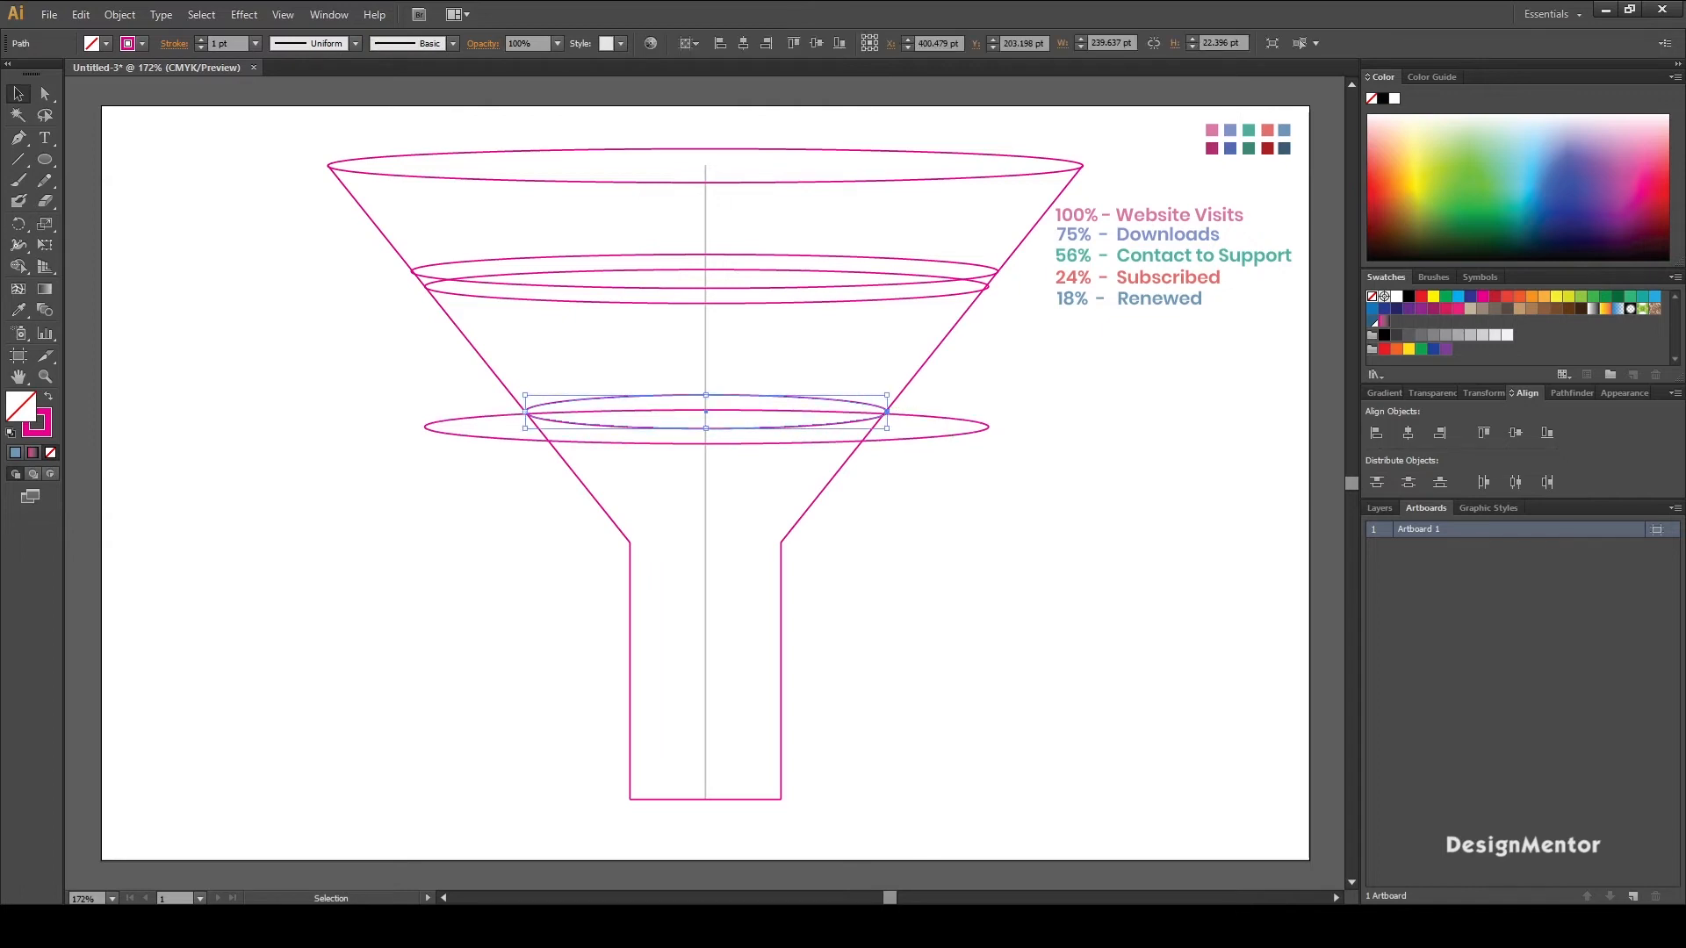
# - Narrow the lower ellipse of the lower pair to about 224 pt wide and fine-tune its left end against the funnel's side
pyautogui.hotkey('ctrl', 'shift', 'a')
pyautogui.click(426, 427)
pyautogui.moveTo(426, 427); pyautogui.dragTo(536, 426)
pyautogui.hotkey('ctrl', 'shift', 'a')
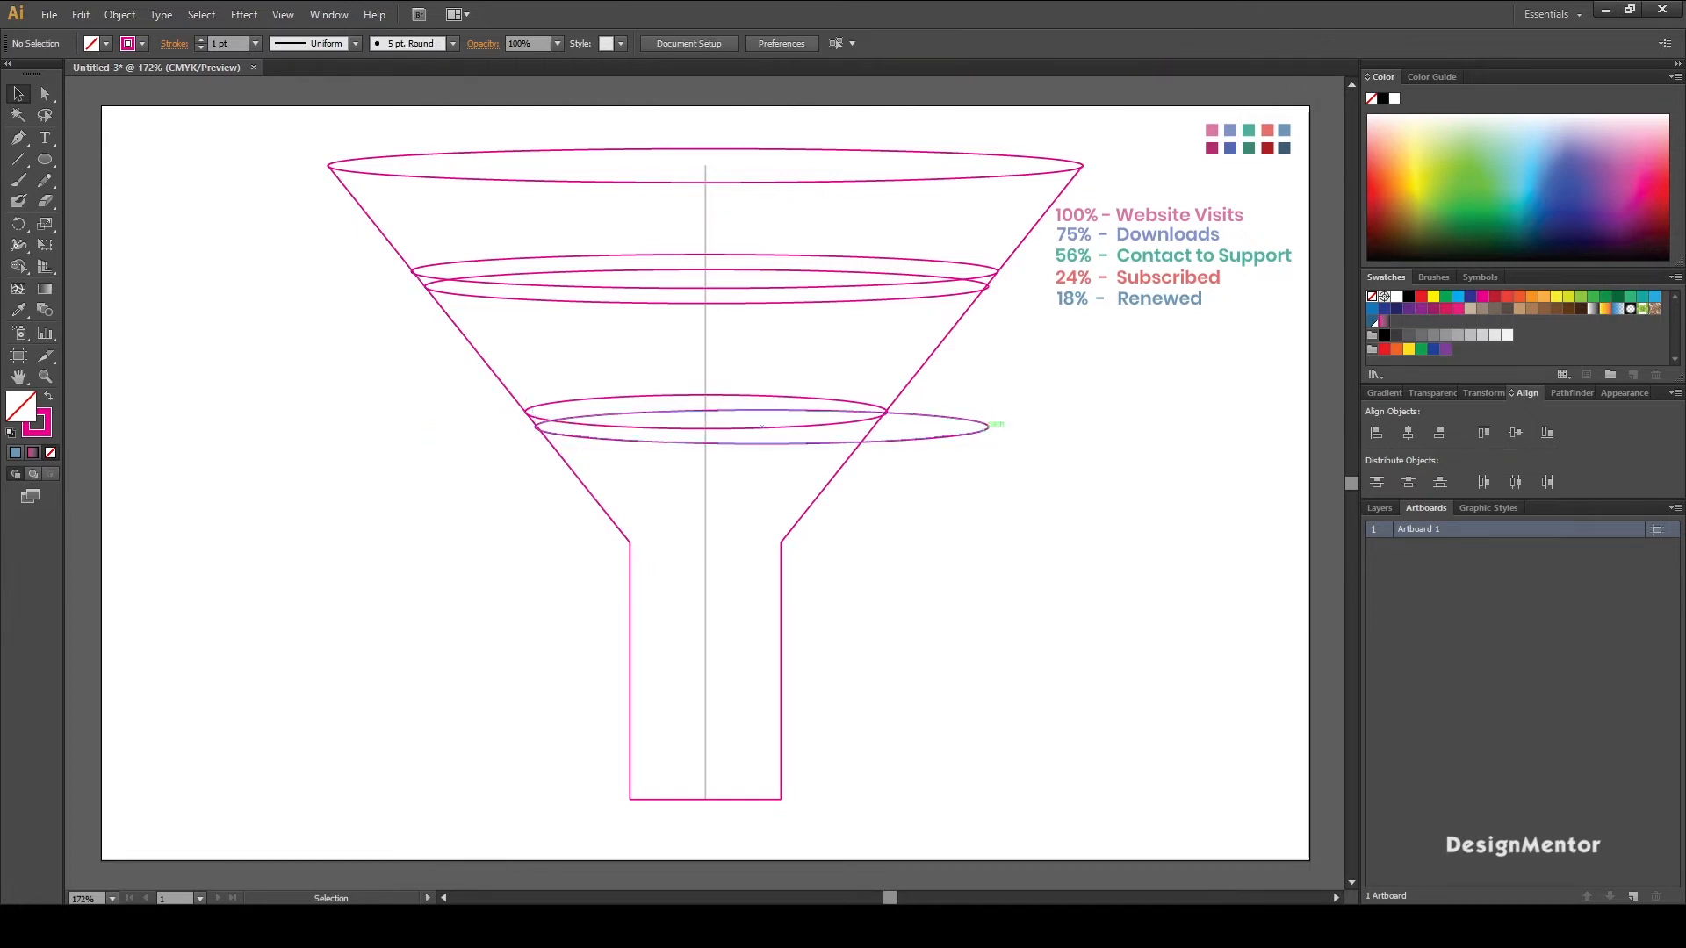
pyautogui.moveTo(990, 426); pyautogui.dragTo(874, 426)
pyautogui.hotkey('ctrl', 'shift', 'a')
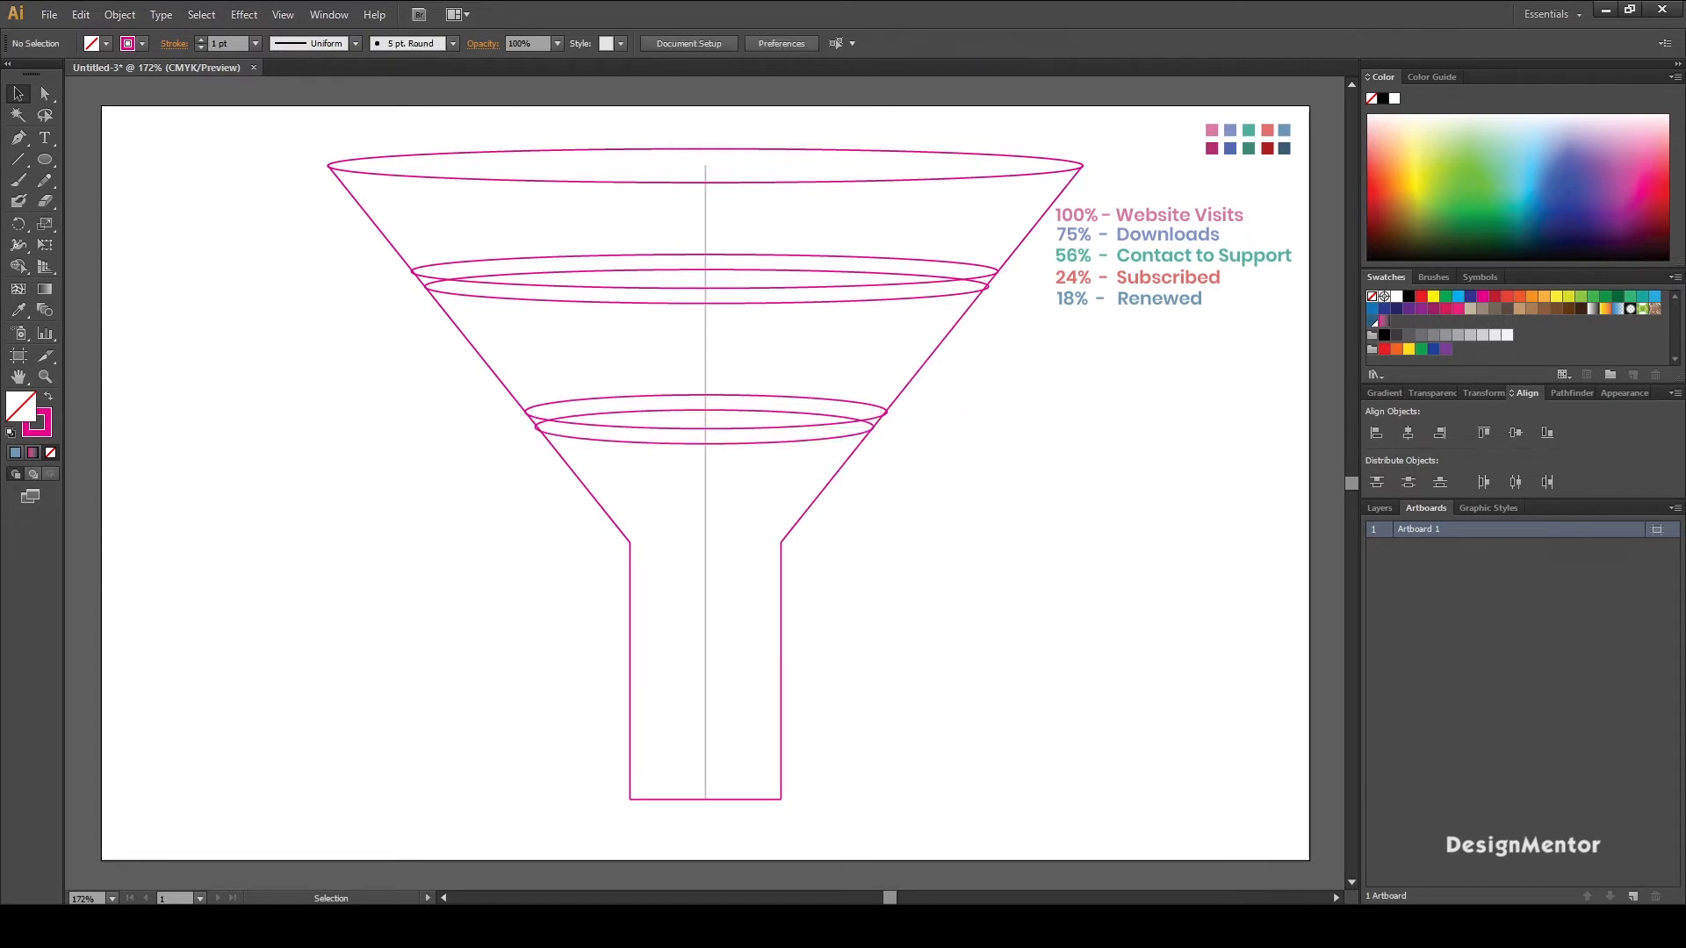
pyautogui.click(537, 426)
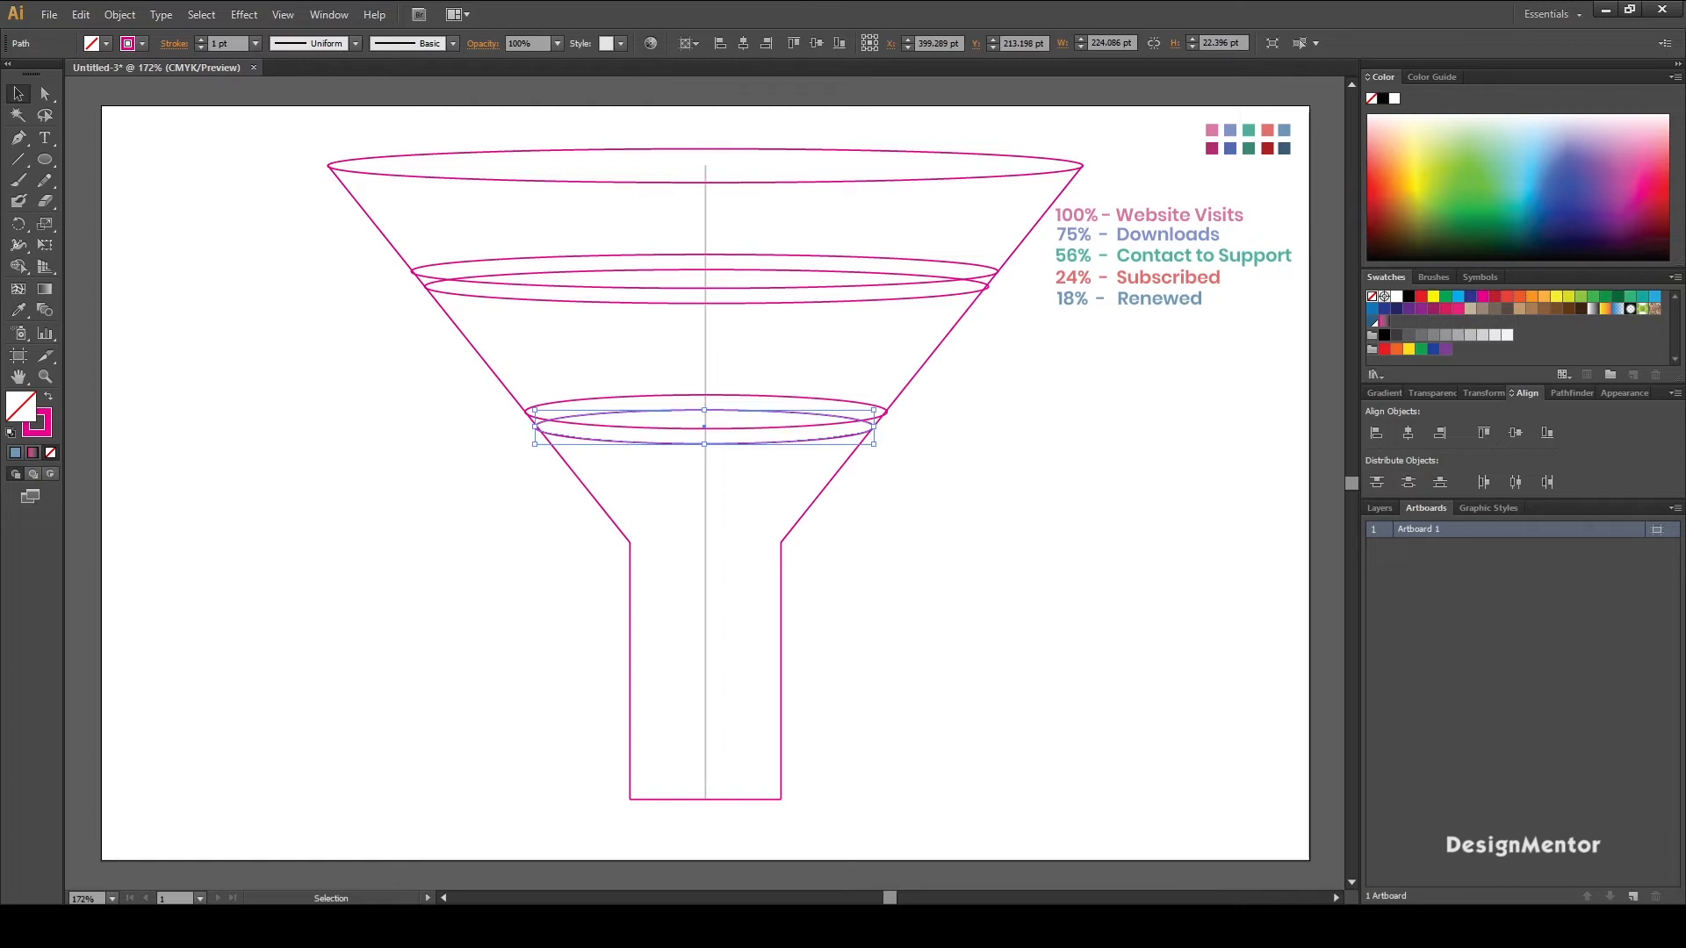
pyautogui.moveTo(537, 427); pyautogui.dragTo(535, 427)
pyautogui.hotkey('ctrl', 'shift', 'a')
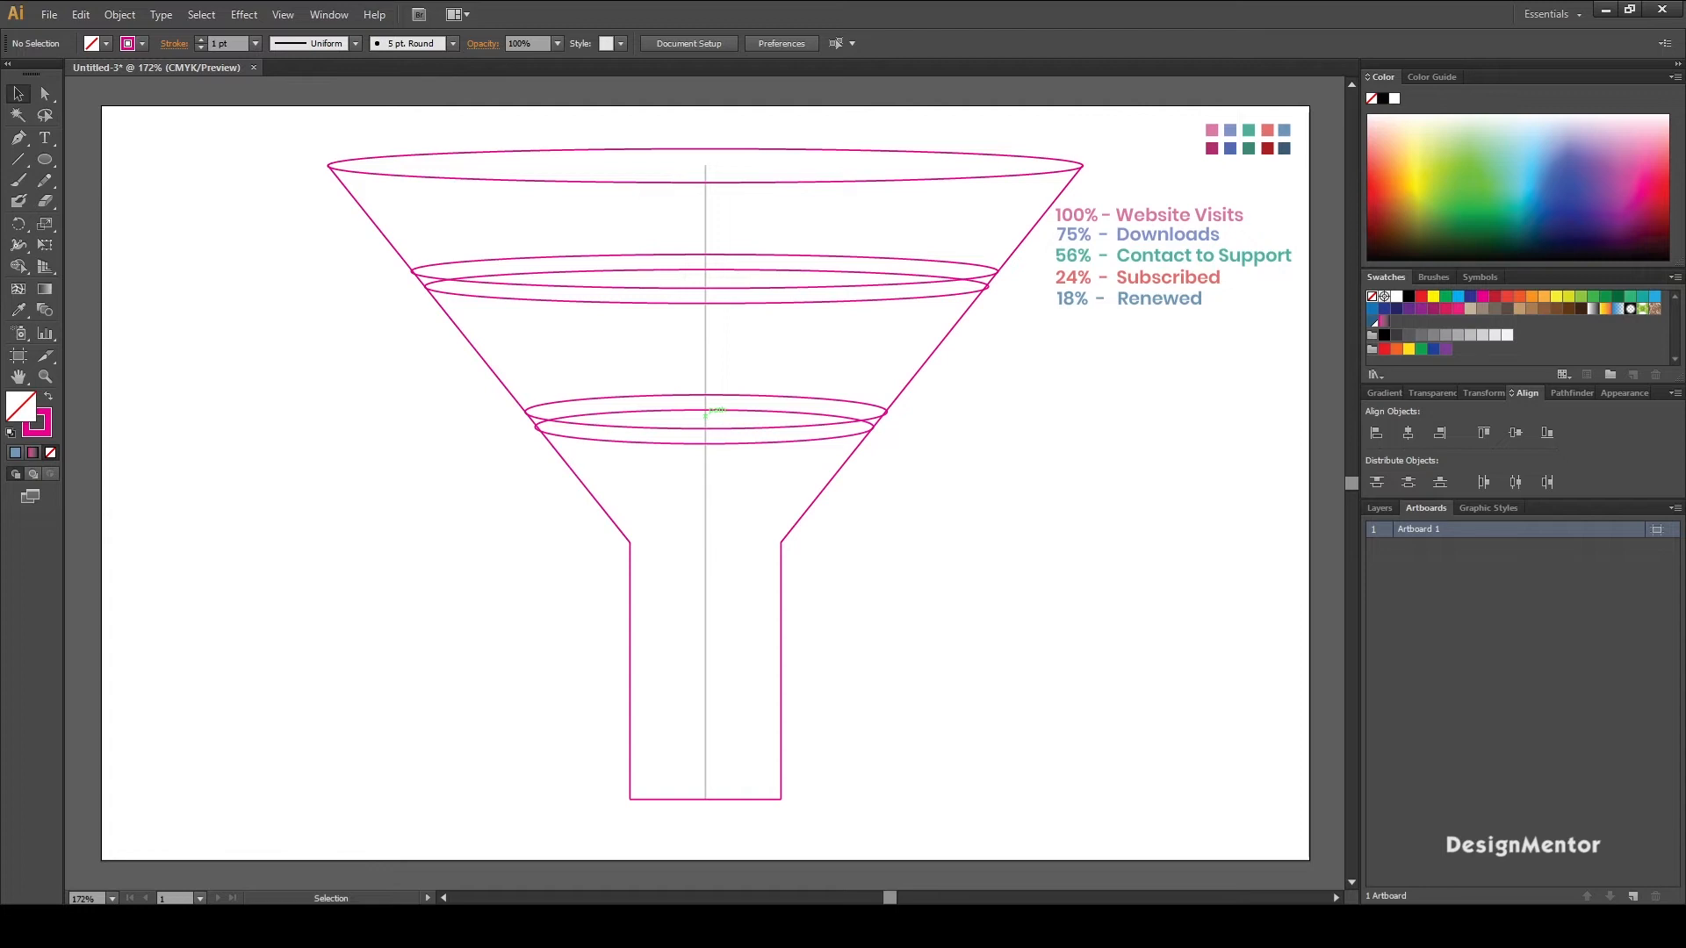
# - Duplicate the lower pair of cone ellipses in place and move the copy 90 pt down to the top of the funnel's neck
pyautogui.moveTo(625, 370); pyautogui.dragTo(676, 463)
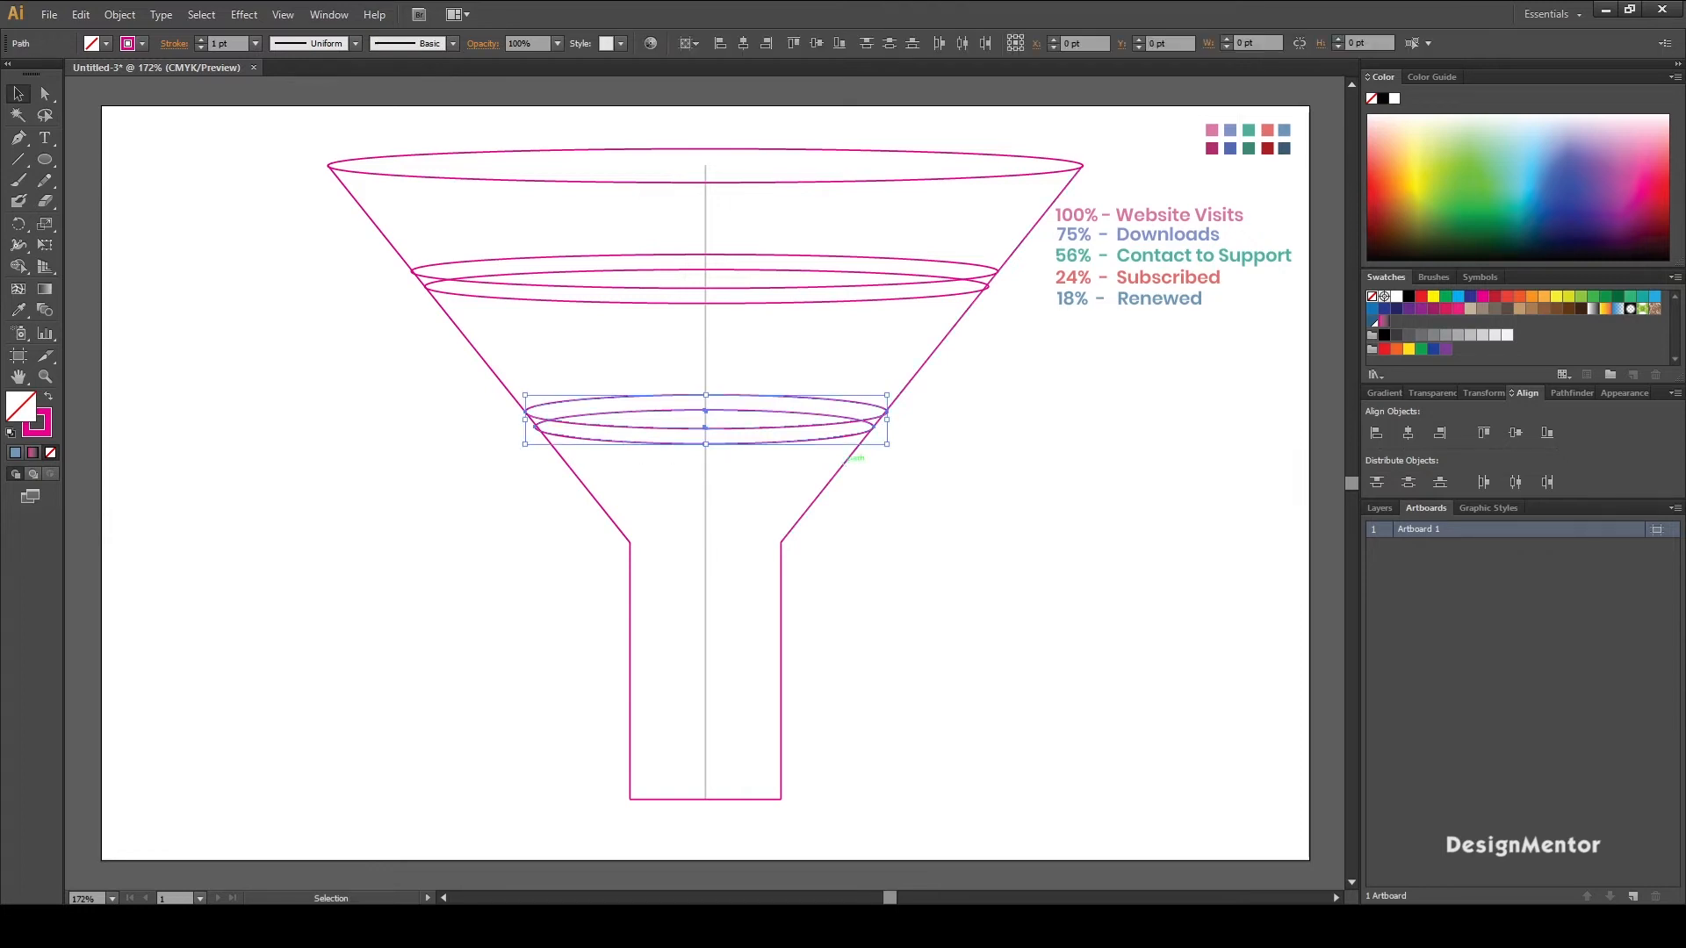
pyautogui.hotkey('ctrl', 'c')
pyautogui.hotkey('ctrl', 'shift', 'v')
pyautogui.hotkey('shift', 'Down')
pyautogui.hotkey('shift', 'Down')
pyautogui.hotkey('shift', 'Down')
pyautogui.hotkey('shift', 'Down')
pyautogui.hotkey('shift', 'Down')
pyautogui.hotkey('shift', 'Down')
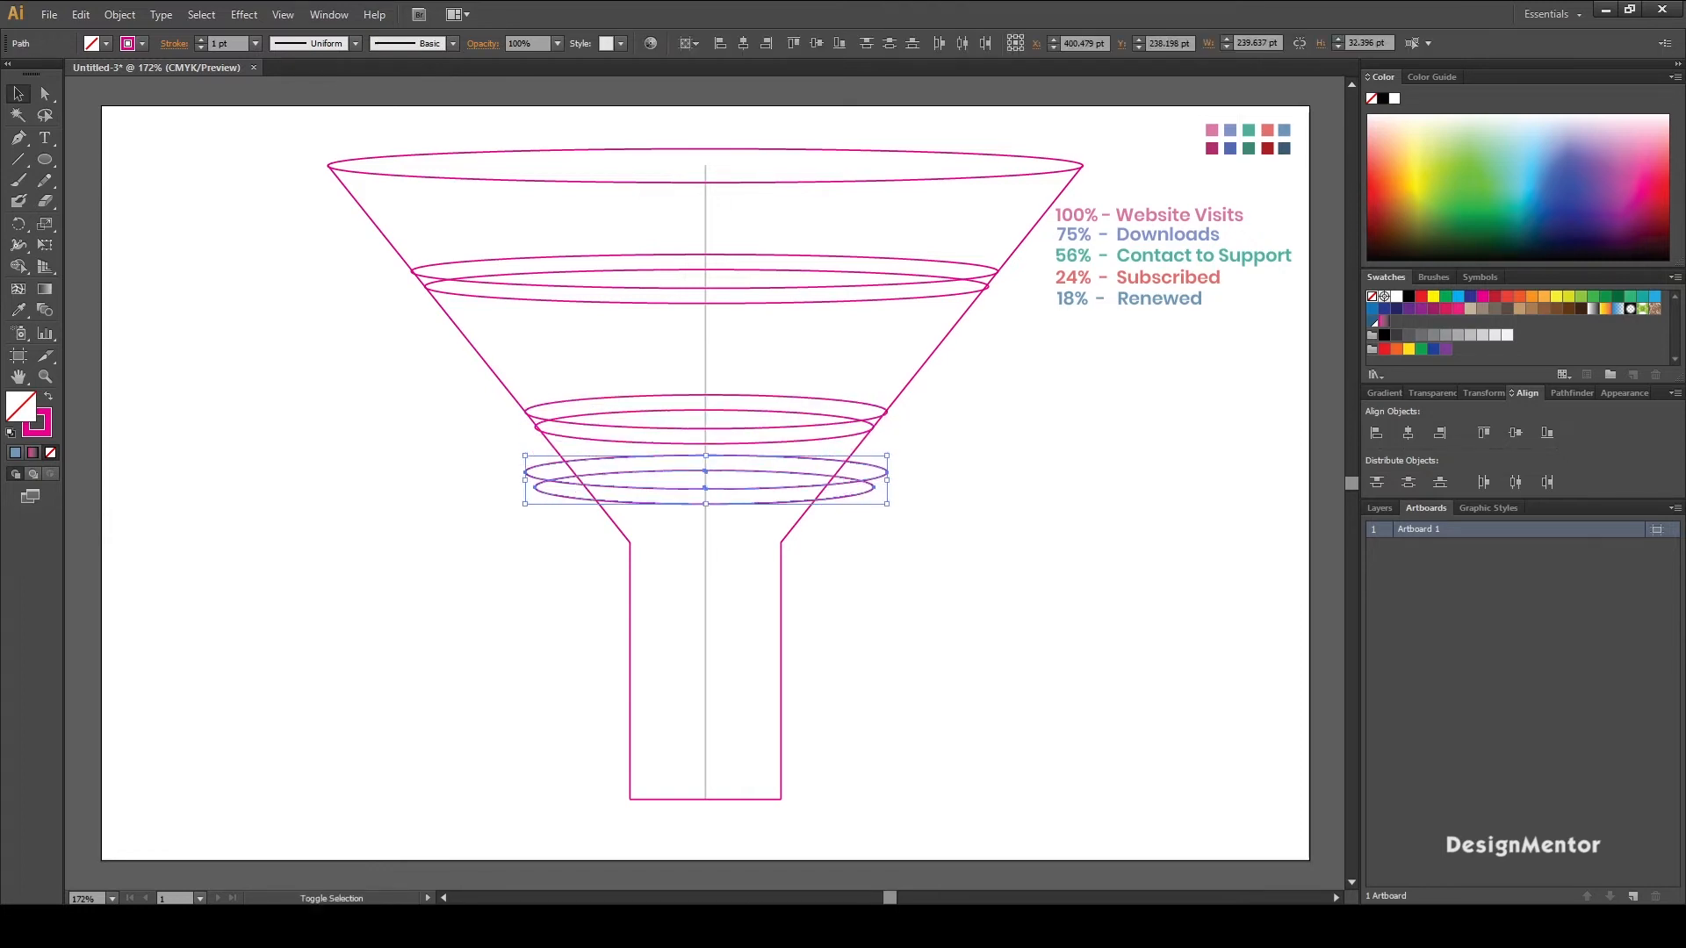
pyautogui.hotkey('shift', 'Down')
pyautogui.hotkey('shift', 'Down')
pyautogui.hotkey('shift', 'Down')
pyautogui.hotkey('shift', 'Down')
pyautogui.hotkey('shift', 'Down')
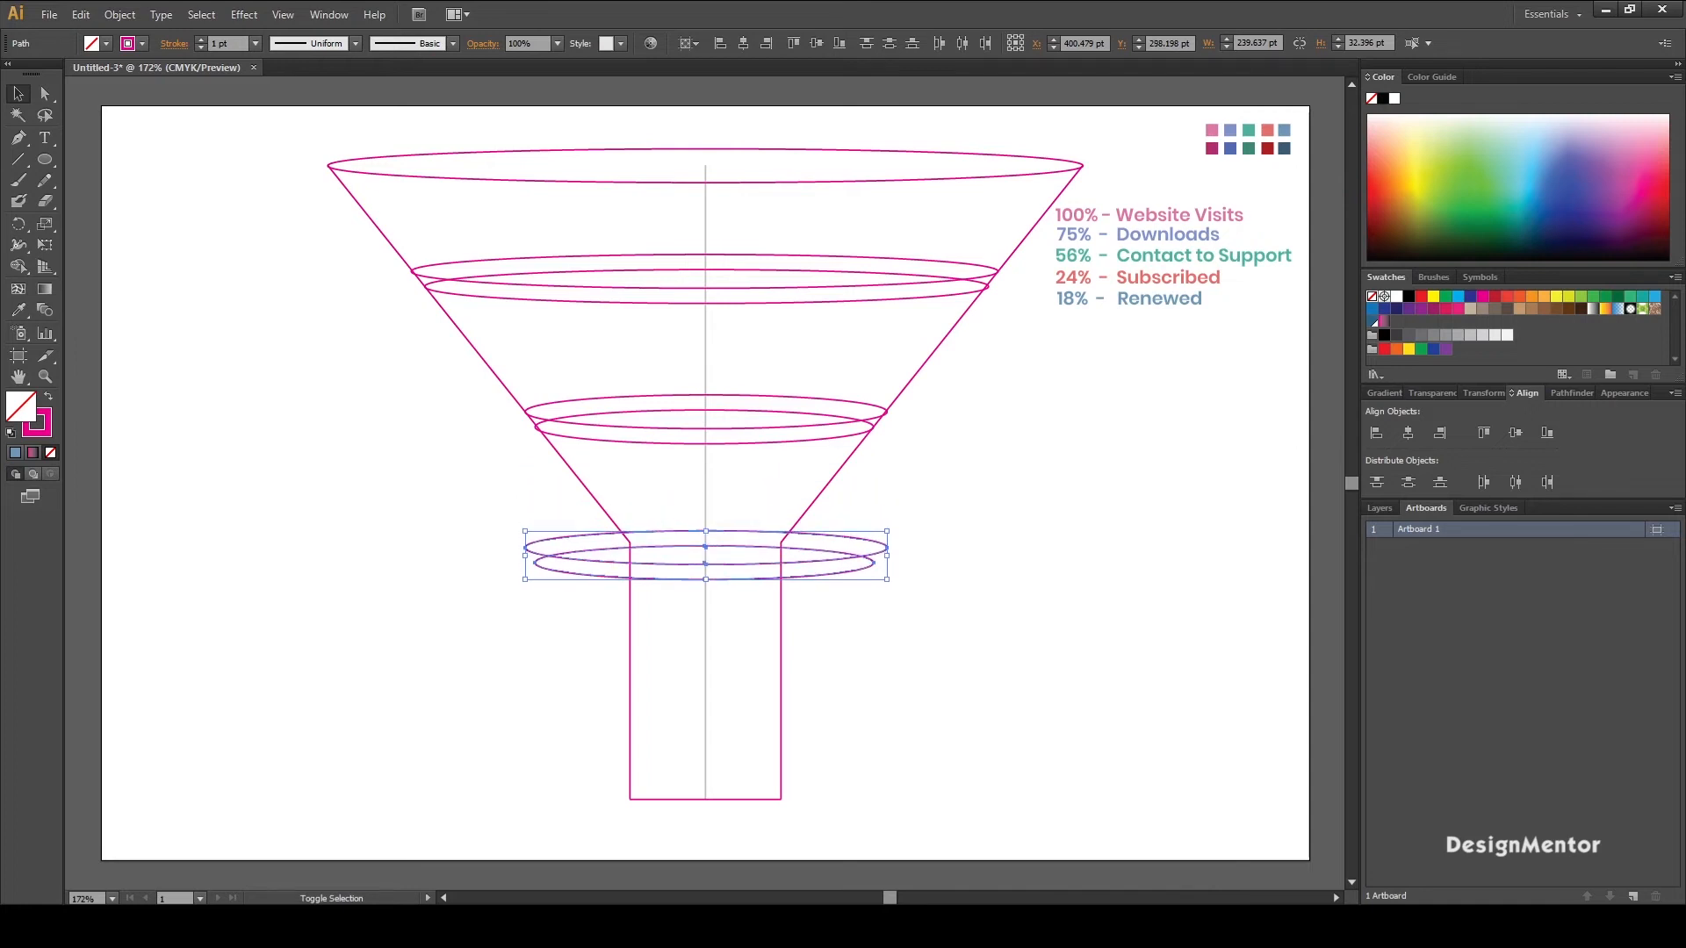
# - Fine-tune the copied ellipse pair's height at the top of the neck to a Y position of about 299 pt
pyautogui.press('Down')
pyautogui.press('Down')
pyautogui.press('Down')
pyautogui.press('Down')
pyautogui.press('Down')
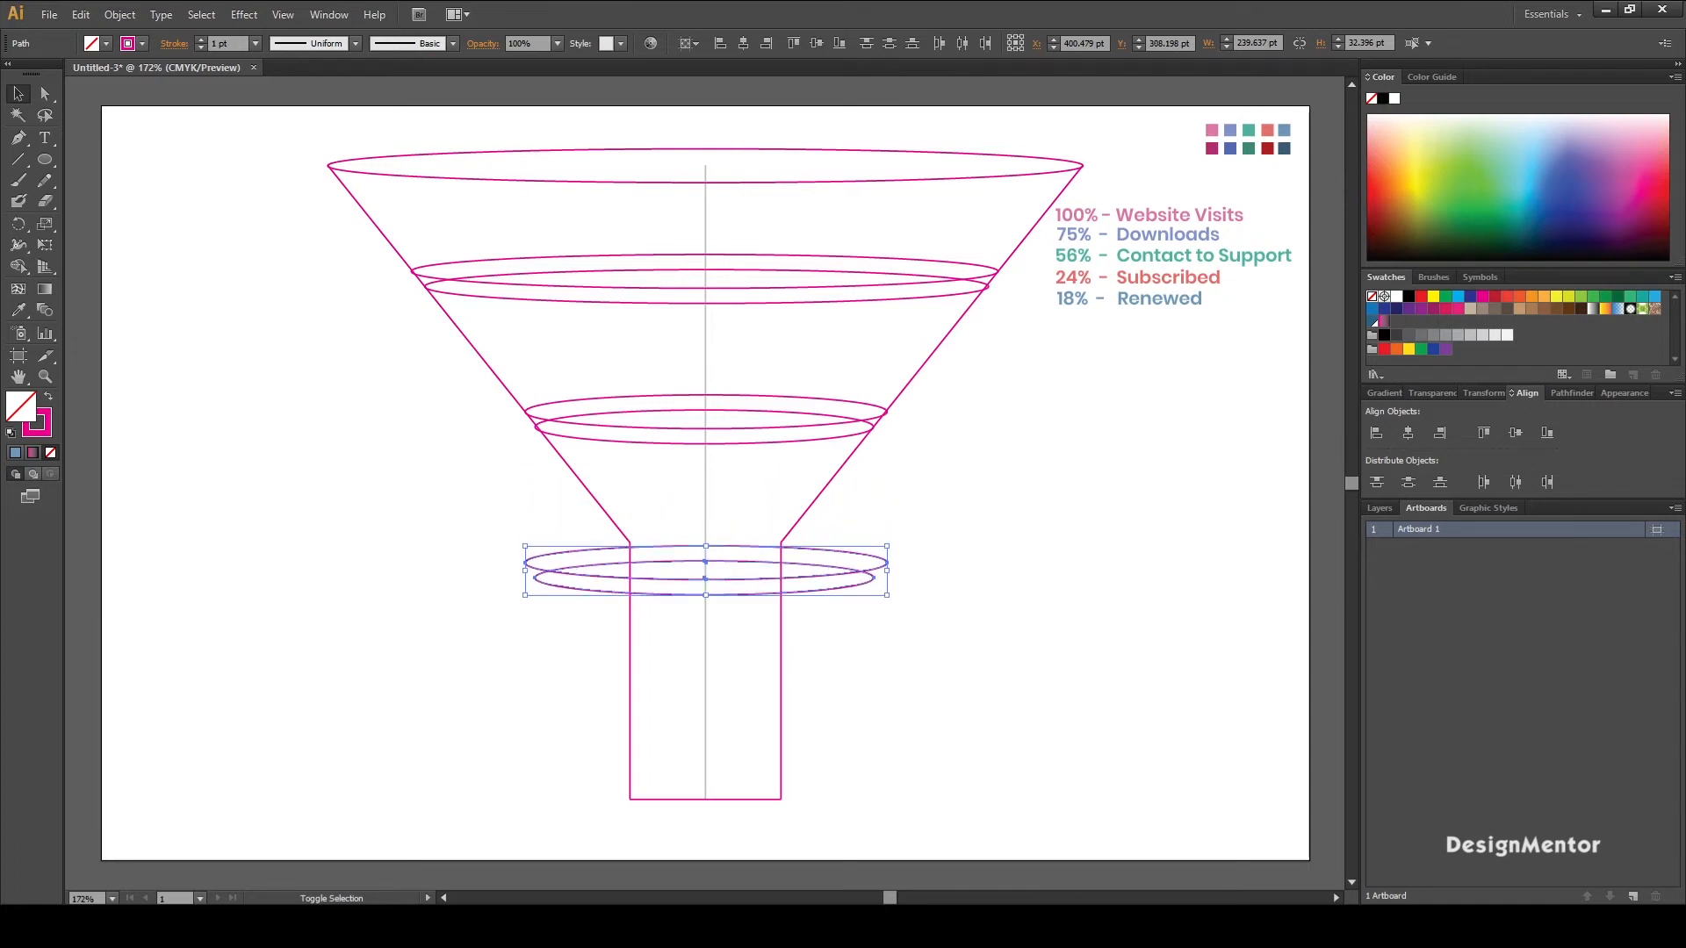
pyautogui.press('Up')
pyautogui.press('Up')
pyautogui.press('Up')
pyautogui.press('Up')
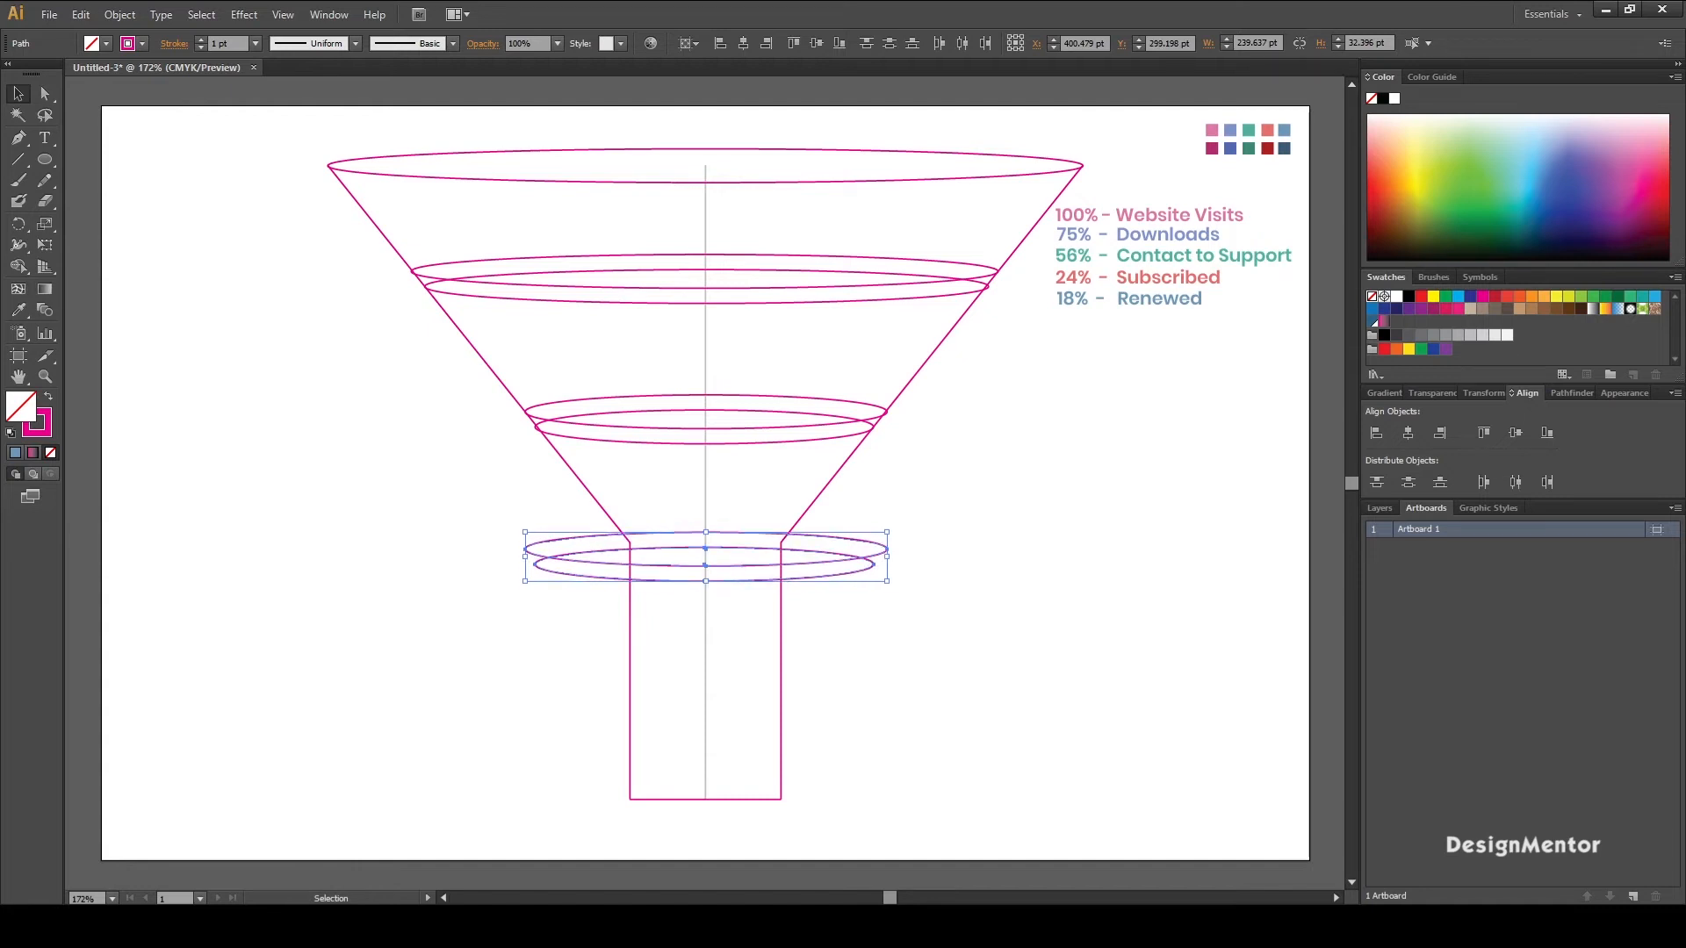
# - Narrow the upper ellipse of the copied pair from both ends to 100 pt wide to match the neck
pyautogui.hotkey('ctrl', 'shift', 'a')
pyautogui.click(525, 550)
pyautogui.moveTo(525, 549); pyautogui.dragTo(631, 550)
pyautogui.hotkey('ctrl', 'shift', 'a')
pyautogui.click(887, 550)
pyautogui.moveTo(887, 549); pyautogui.dragTo(781, 550)
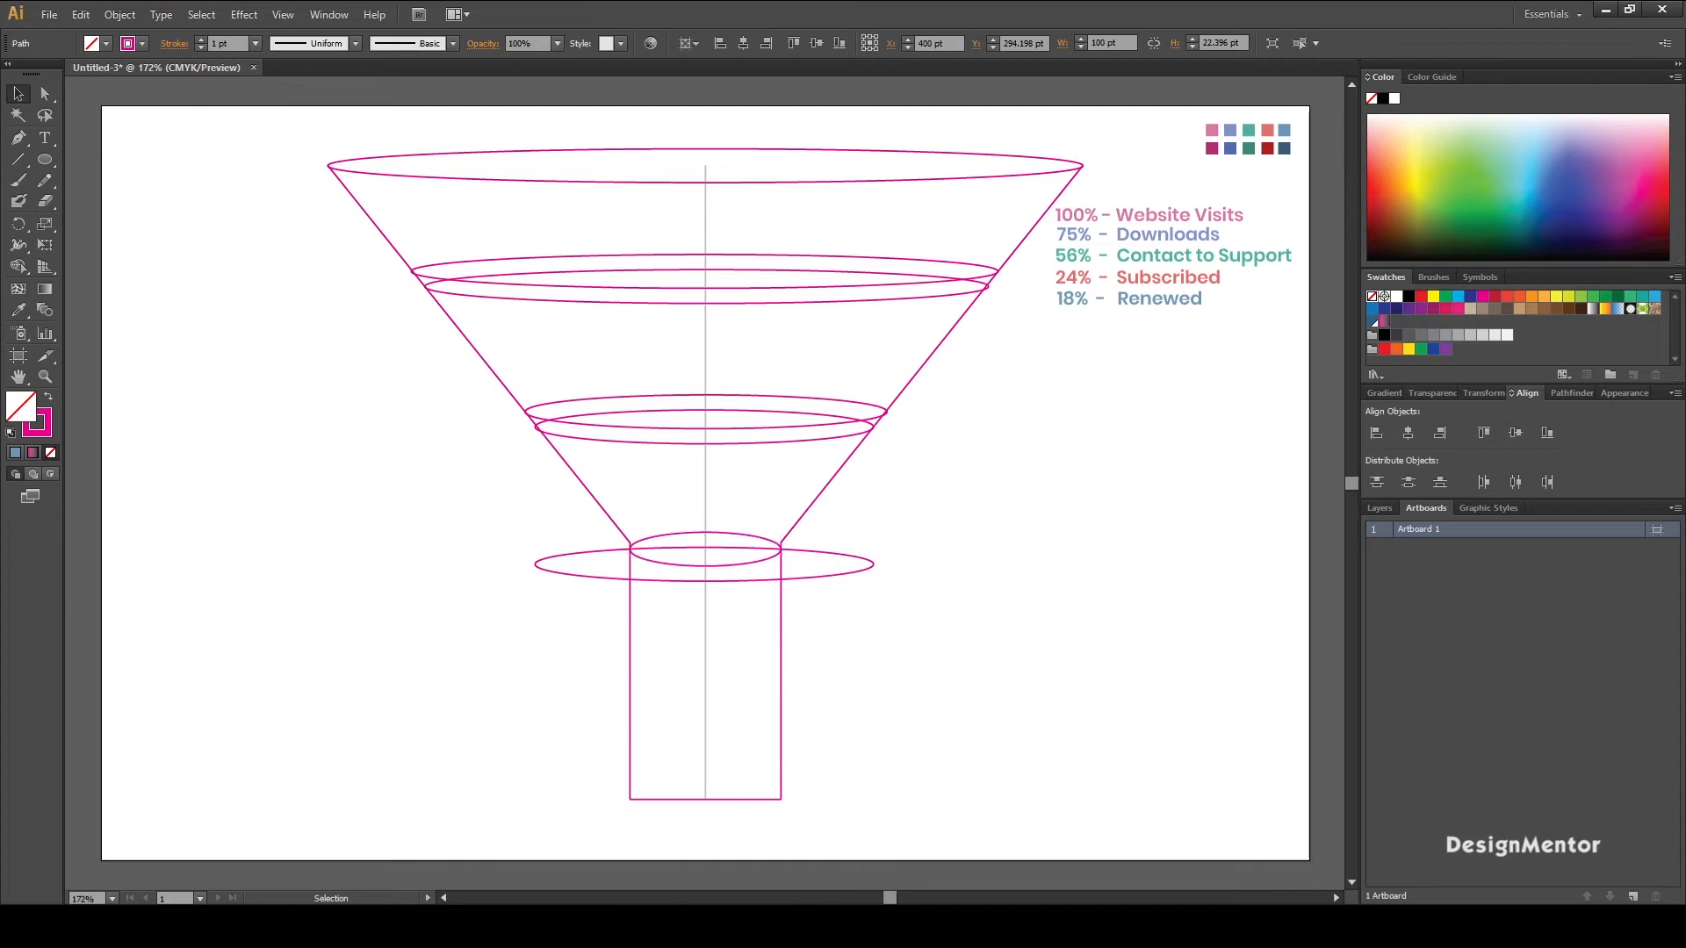
# - Narrow the lower ellipse of the copied pair from both ends to 100 pt wide to match the neck
pyautogui.click(536, 564)
pyautogui.moveTo(535, 565); pyautogui.dragTo(628, 564)
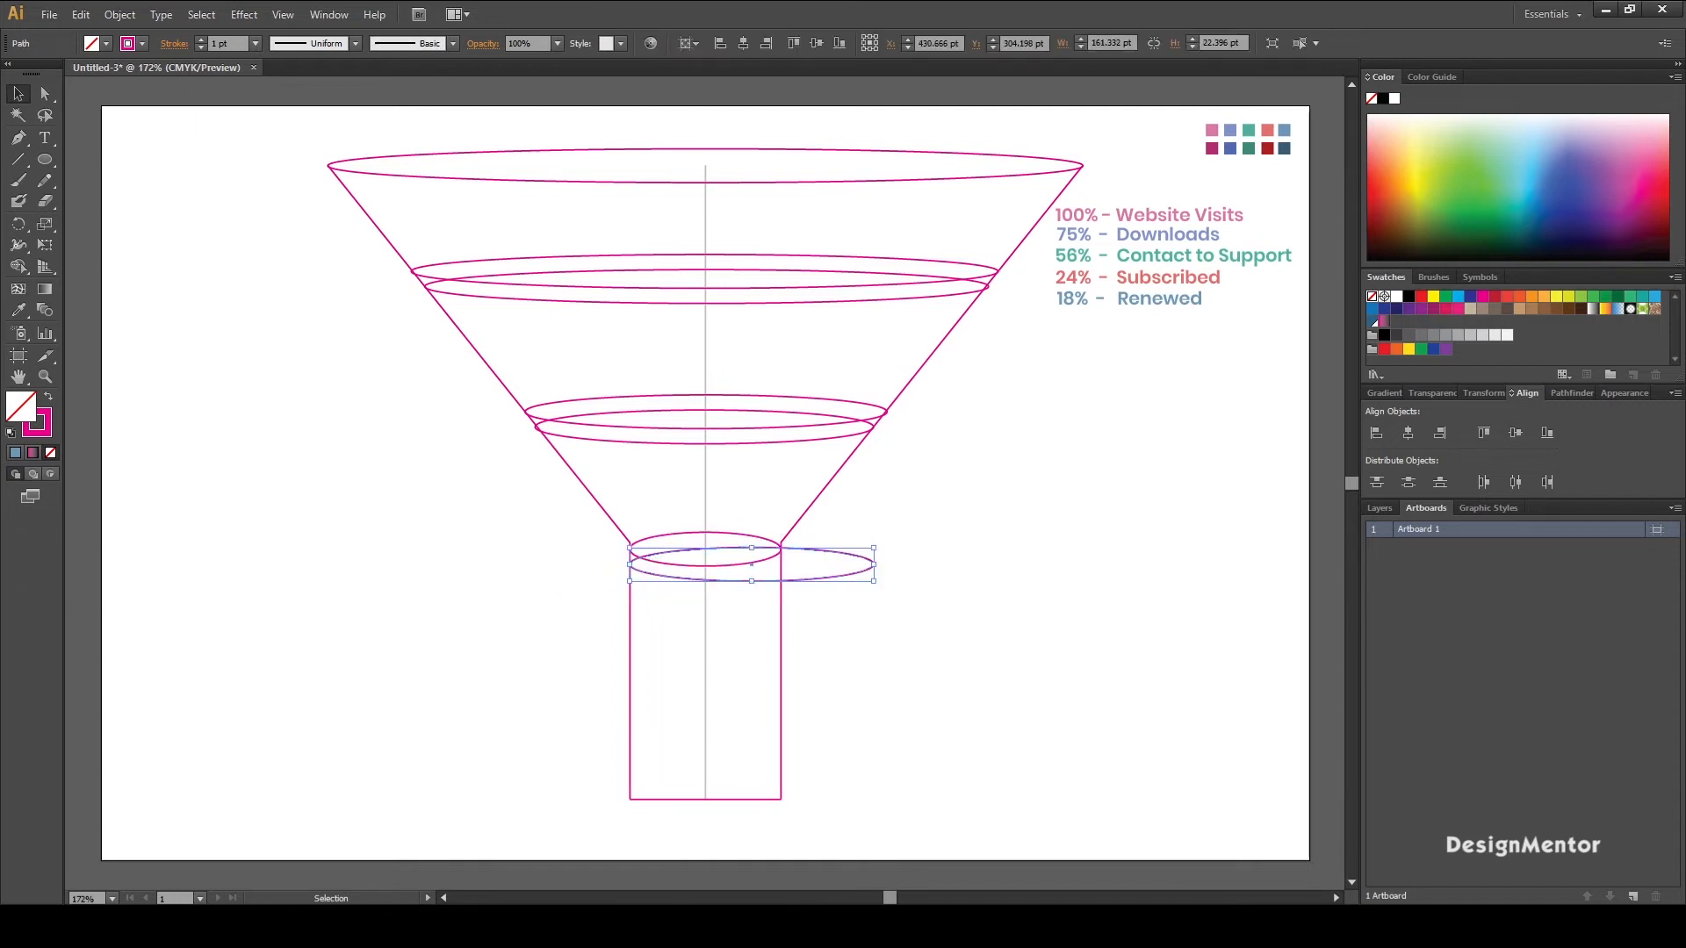
pyautogui.moveTo(874, 564); pyautogui.dragTo(781, 563)
pyautogui.hotkey('ctrl', 'shift', 'a')
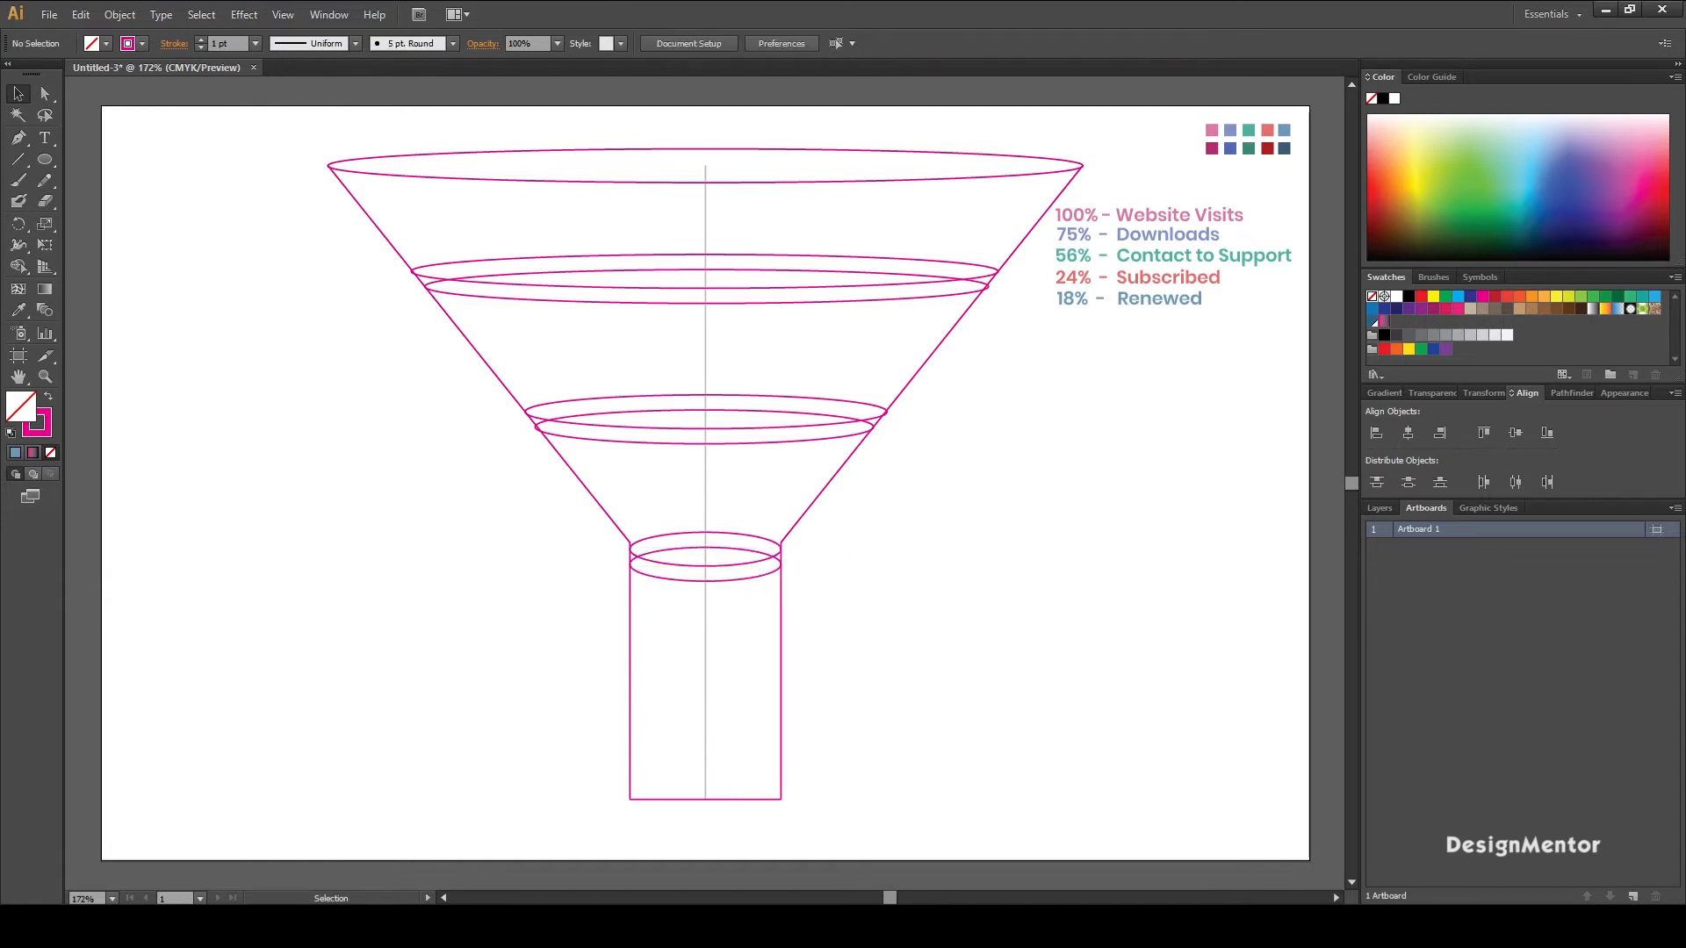
# - Duplicate the neck's ellipse pair in place and move the copy 80 pt down to the middle of the neck
pyautogui.moveTo(727, 512); pyautogui.dragTo(744, 591)
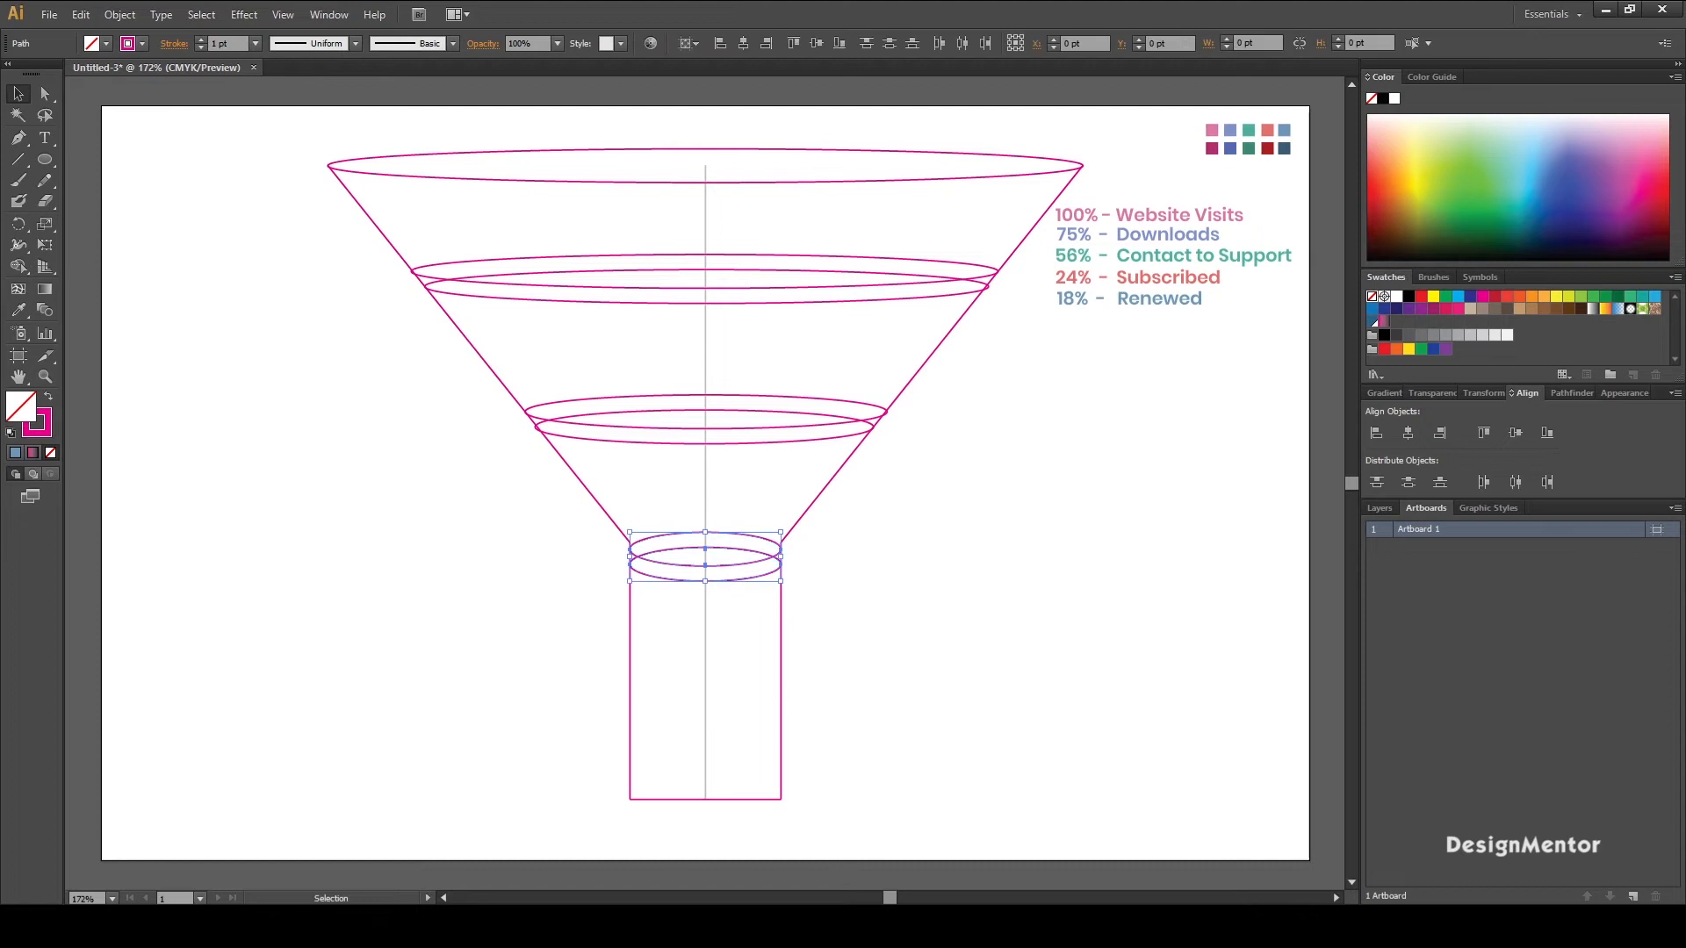
pyautogui.hotkey('ctrl', 'c')
pyautogui.hotkey('ctrl', 'shift', 'v')
pyautogui.hotkey('shift', 'Down')
pyautogui.hotkey('shift', 'Down')
pyautogui.hotkey('shift', 'Down')
pyautogui.hotkey('shift', 'Down')
pyautogui.hotkey('shift', 'Down')
pyautogui.hotkey('shift', 'Down')
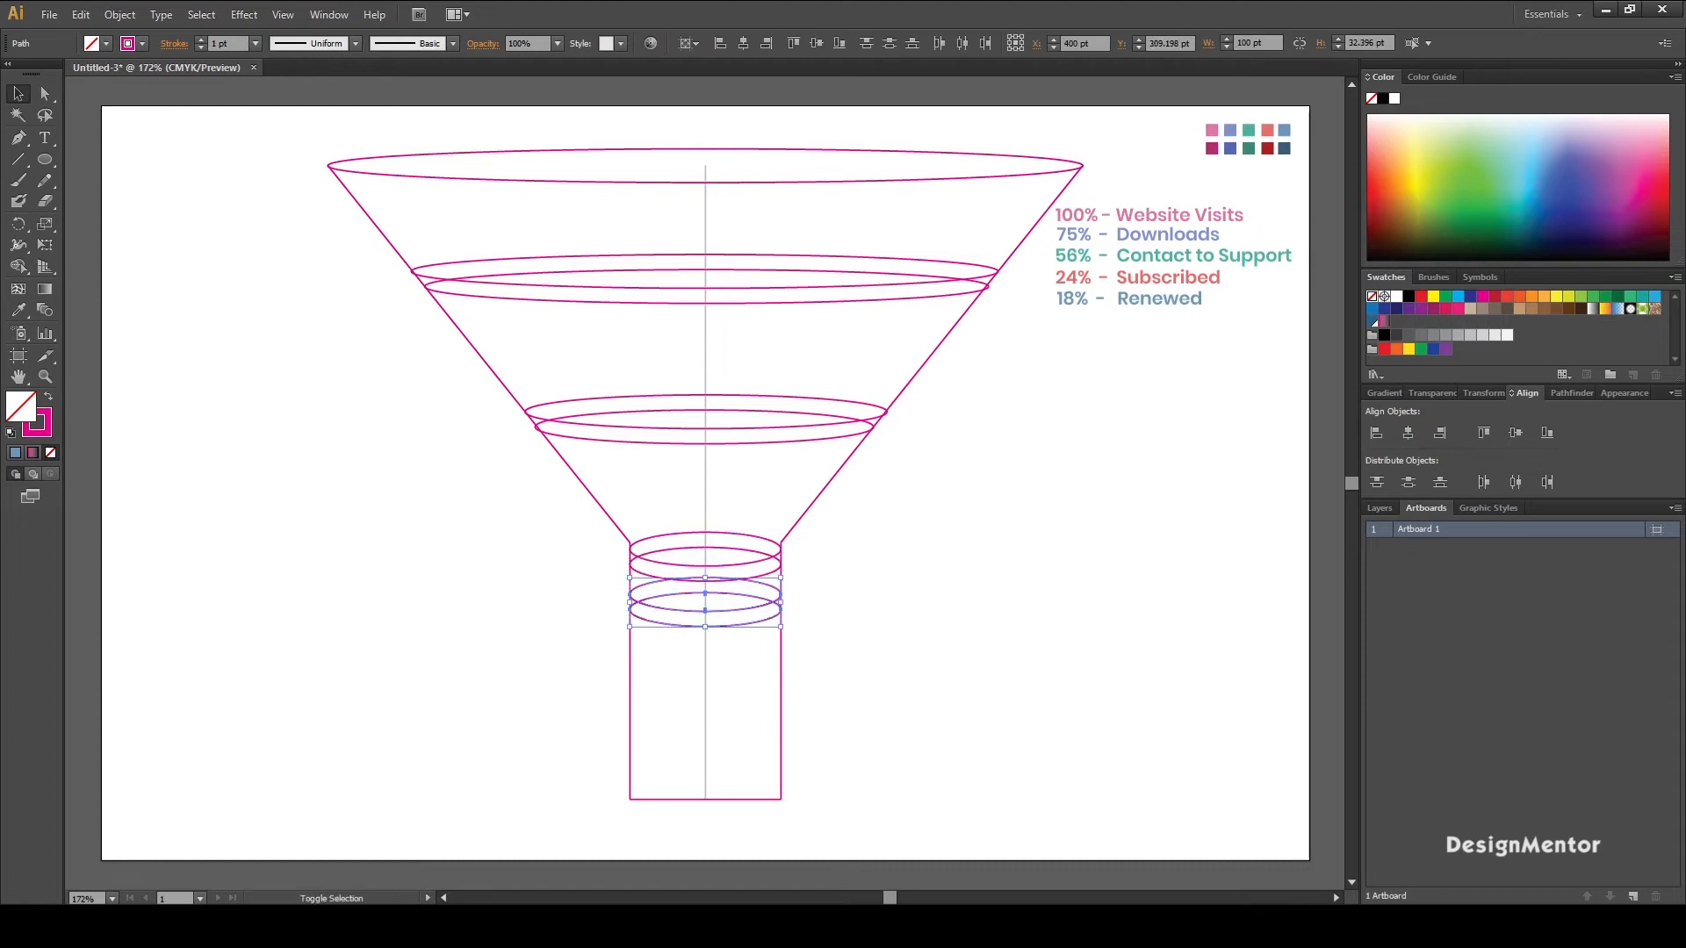
pyautogui.hotkey('shift', 'Down')
pyautogui.hotkey('shift', 'Down')
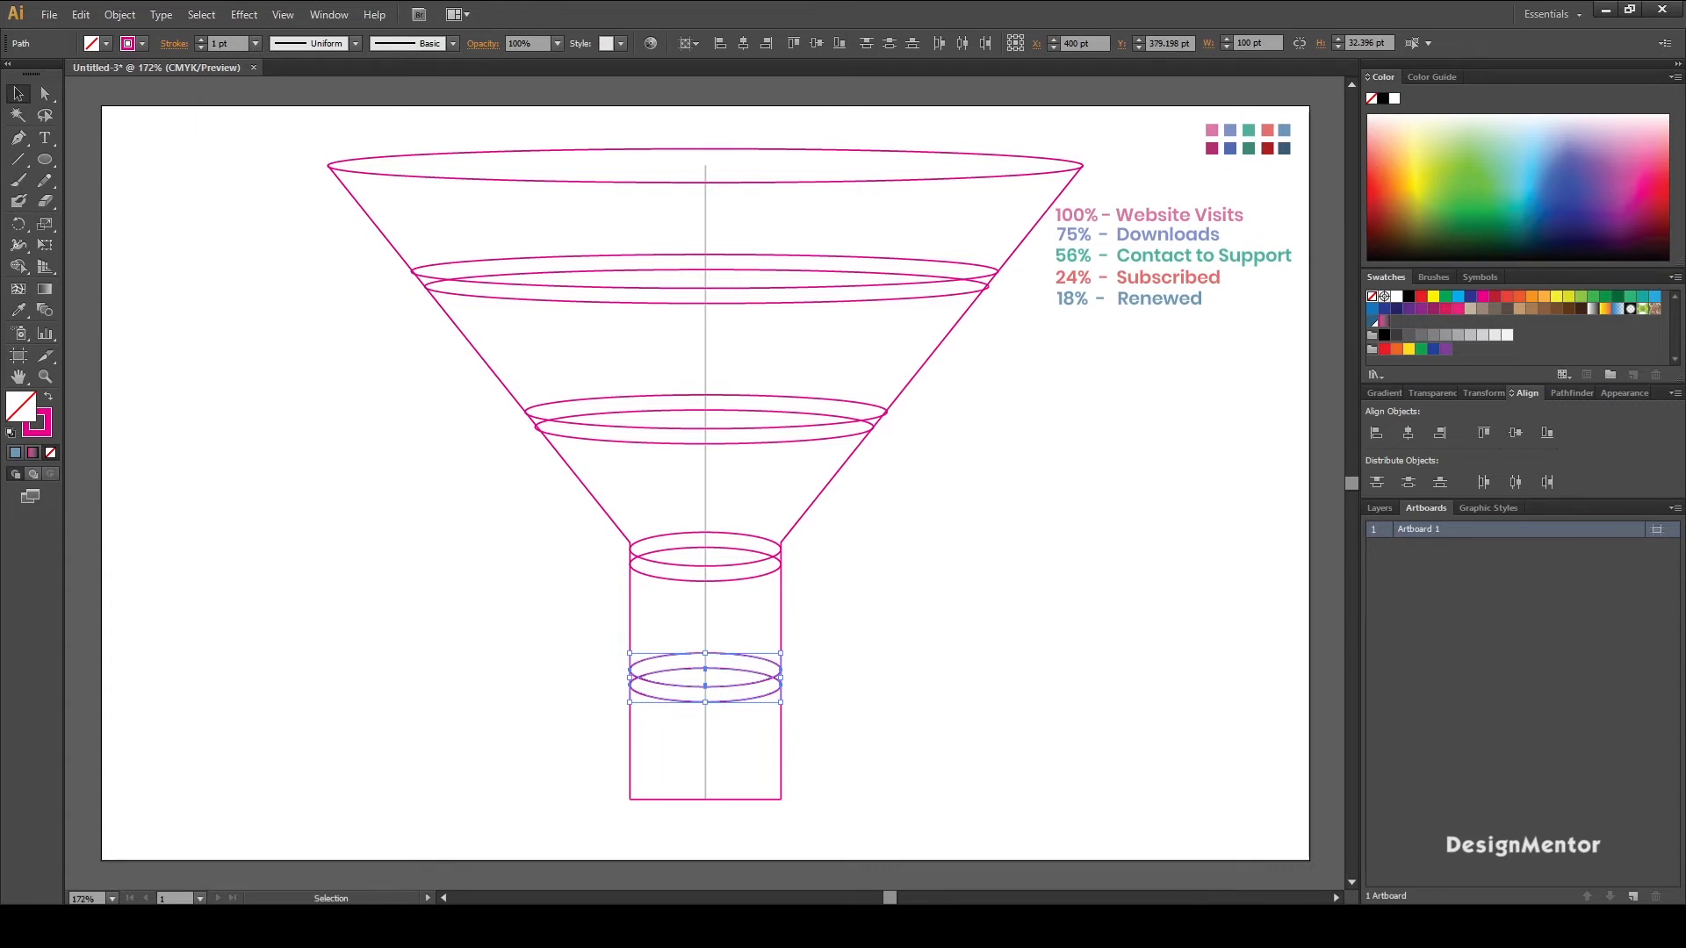
# - Duplicate the mid-neck ellipse pair in place and move the copy 75 pt down to the neck's lower end
pyautogui.hotkey('ctrl', 'c')
pyautogui.hotkey('ctrl', 'shift', 'v')
pyautogui.hotkey('shift', 'Down')
pyautogui.hotkey('shift', 'Down')
pyautogui.hotkey('shift', 'Down')
pyautogui.hotkey('shift', 'Down')
pyautogui.hotkey('shift', 'Down')
pyautogui.hotkey('shift', 'Down')
pyautogui.hotkey('shift', 'Down')
pyautogui.press('Down')
pyautogui.press('Down')
pyautogui.press('Down')
pyautogui.press('Down')
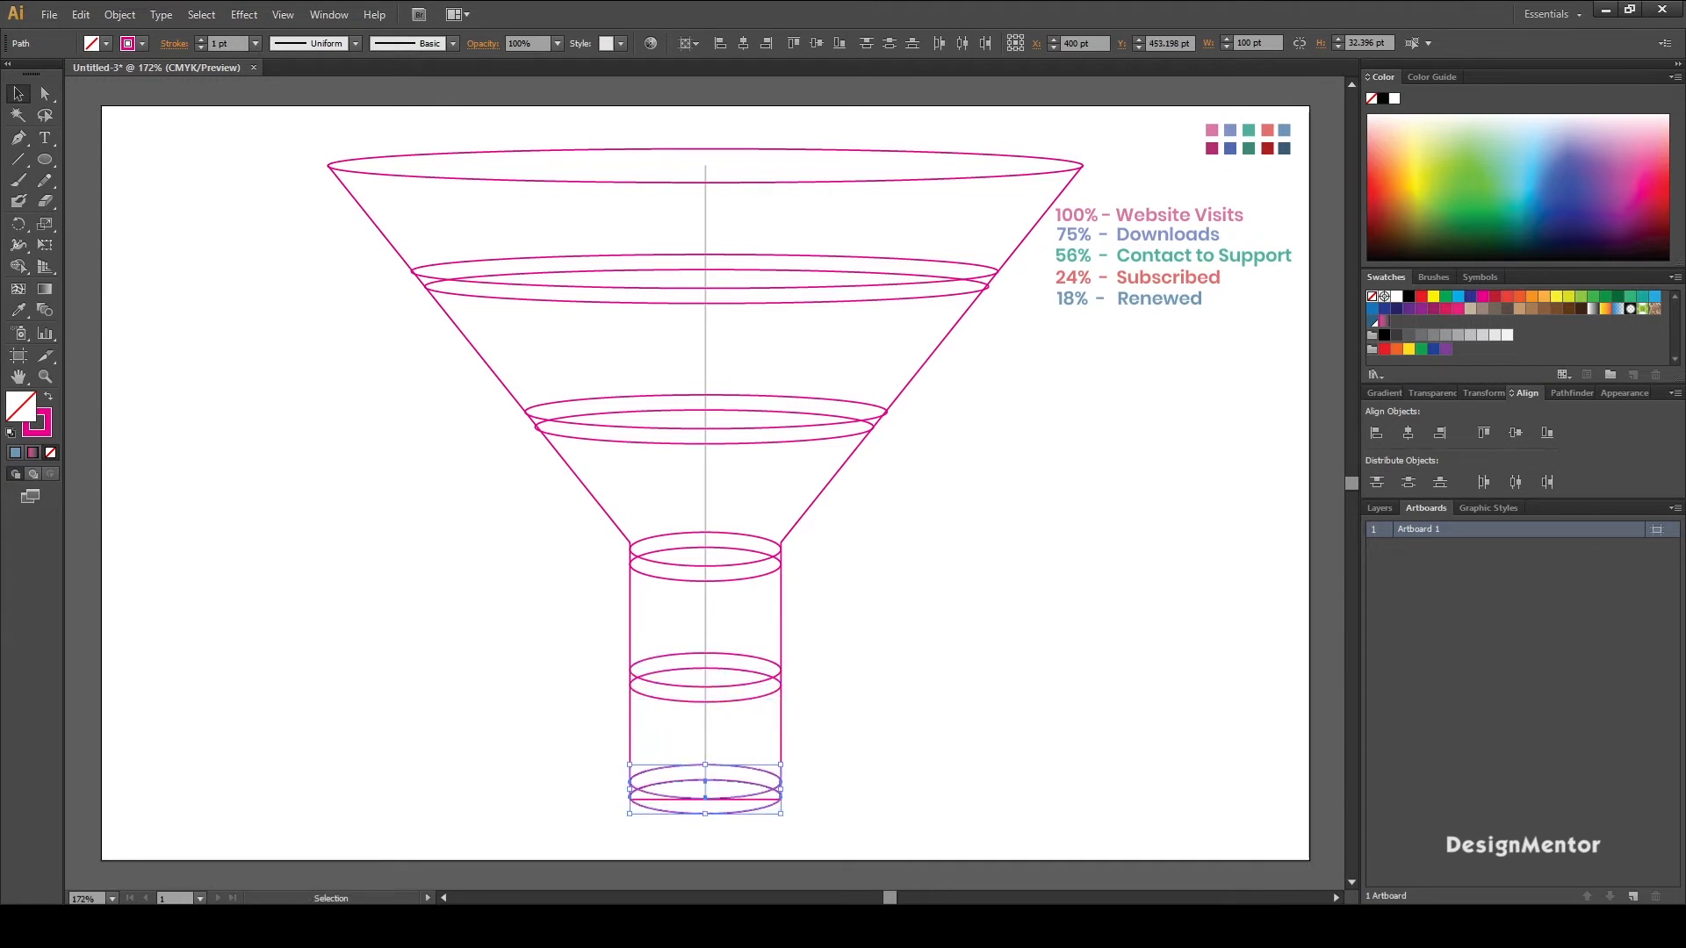
pyautogui.press('Down')
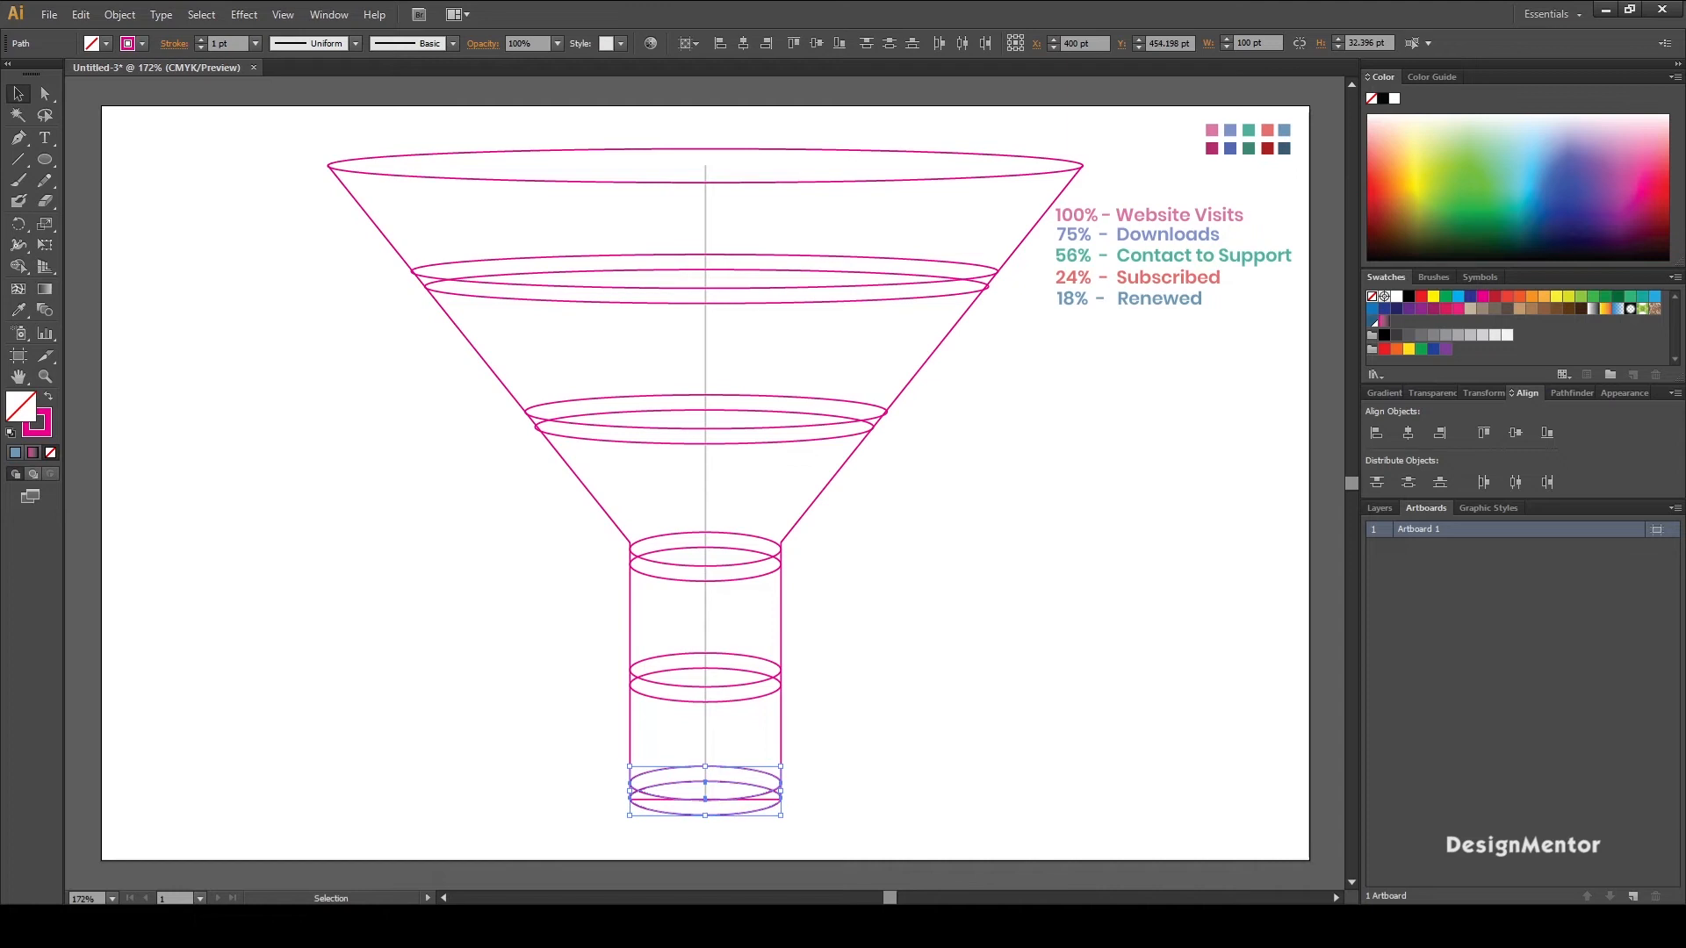
pyautogui.hotkey('ctrl', 'shift', 'a')
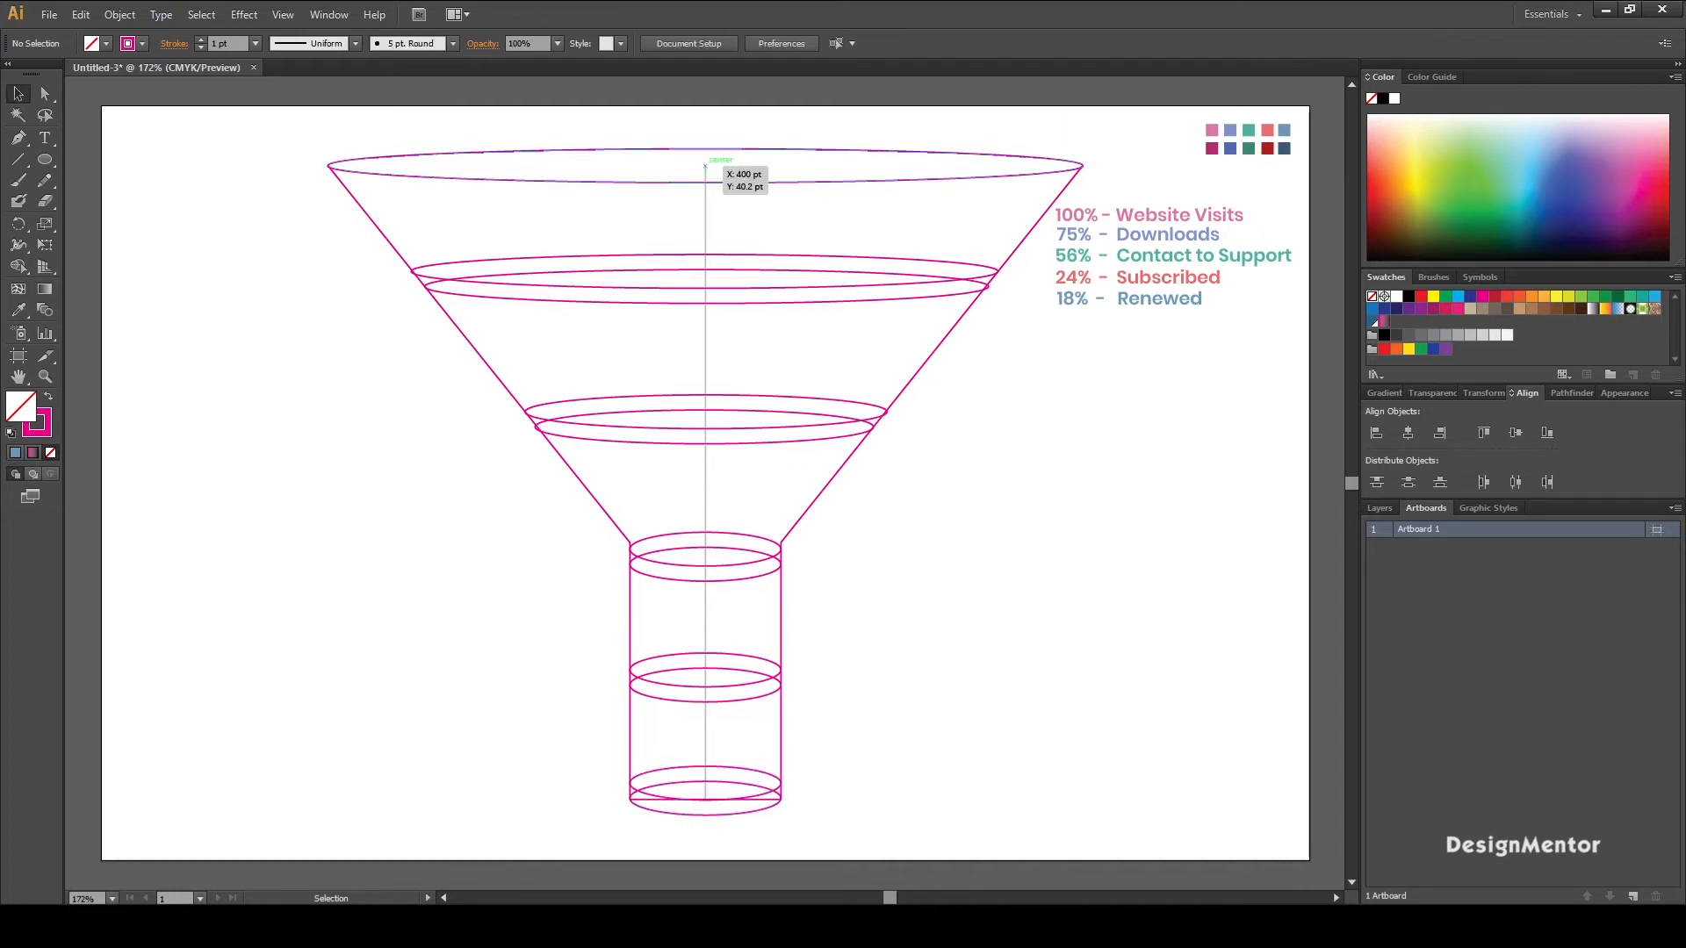
# - Unlock all objects and delete the grey vertical centre guide line
pyautogui.click(120, 15)
pyautogui.click(159, 147)
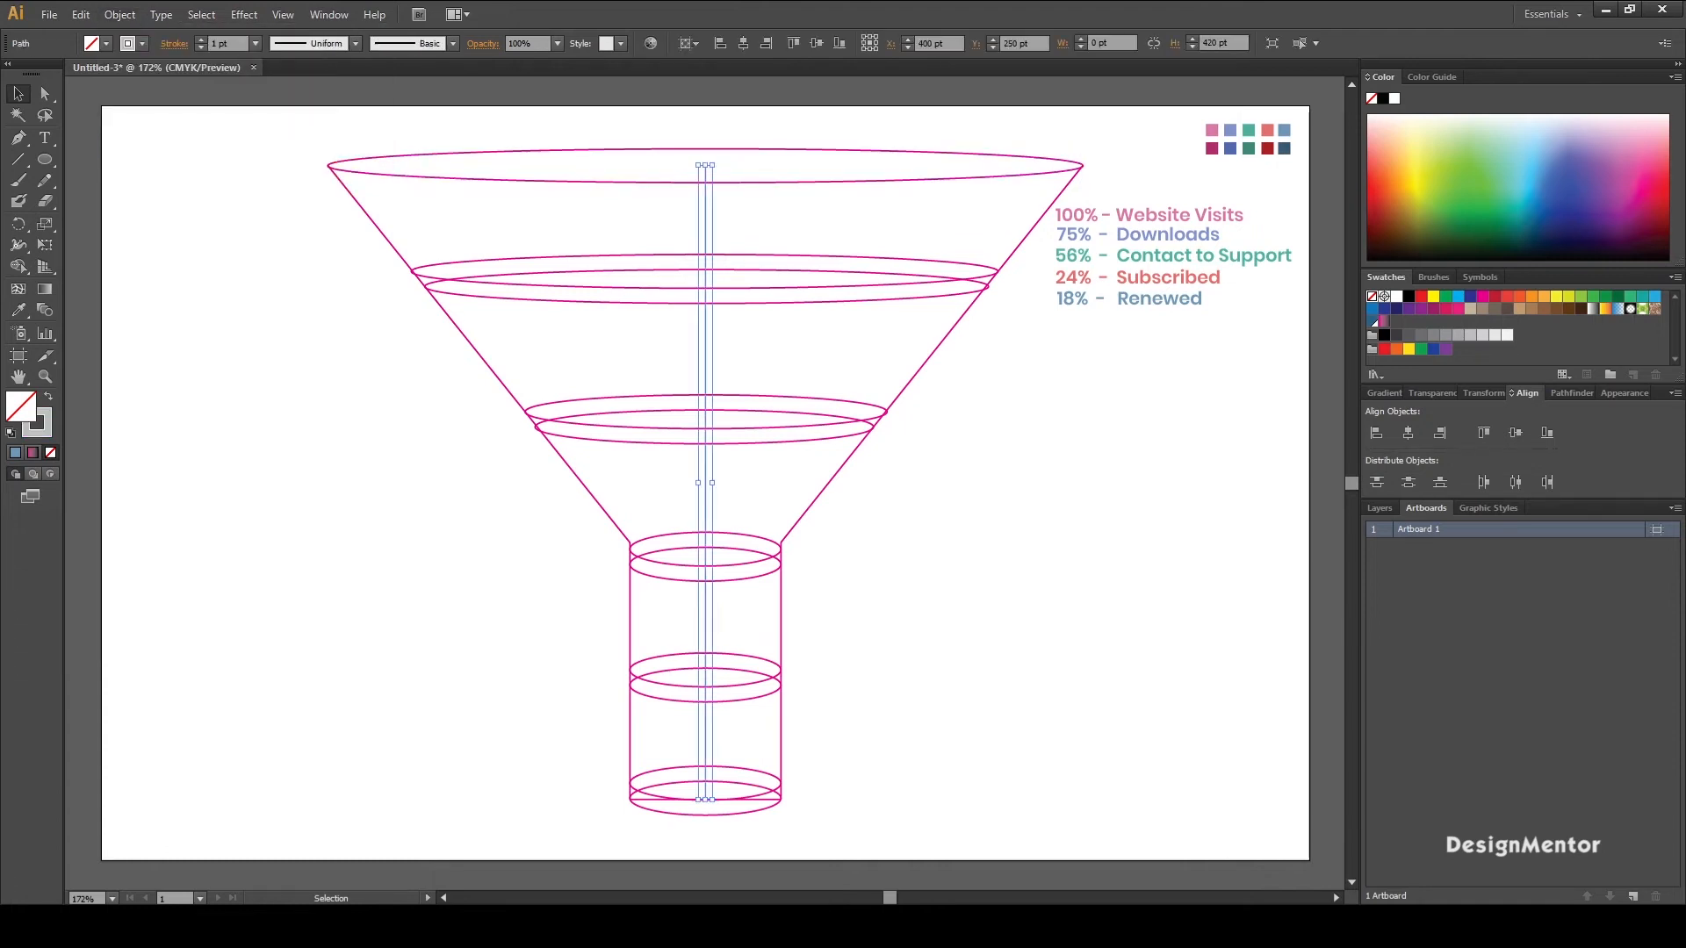
pyautogui.hotkey('ctrl', 'shift', 'a')
pyautogui.click(706, 226)
pyautogui.press('Delete')
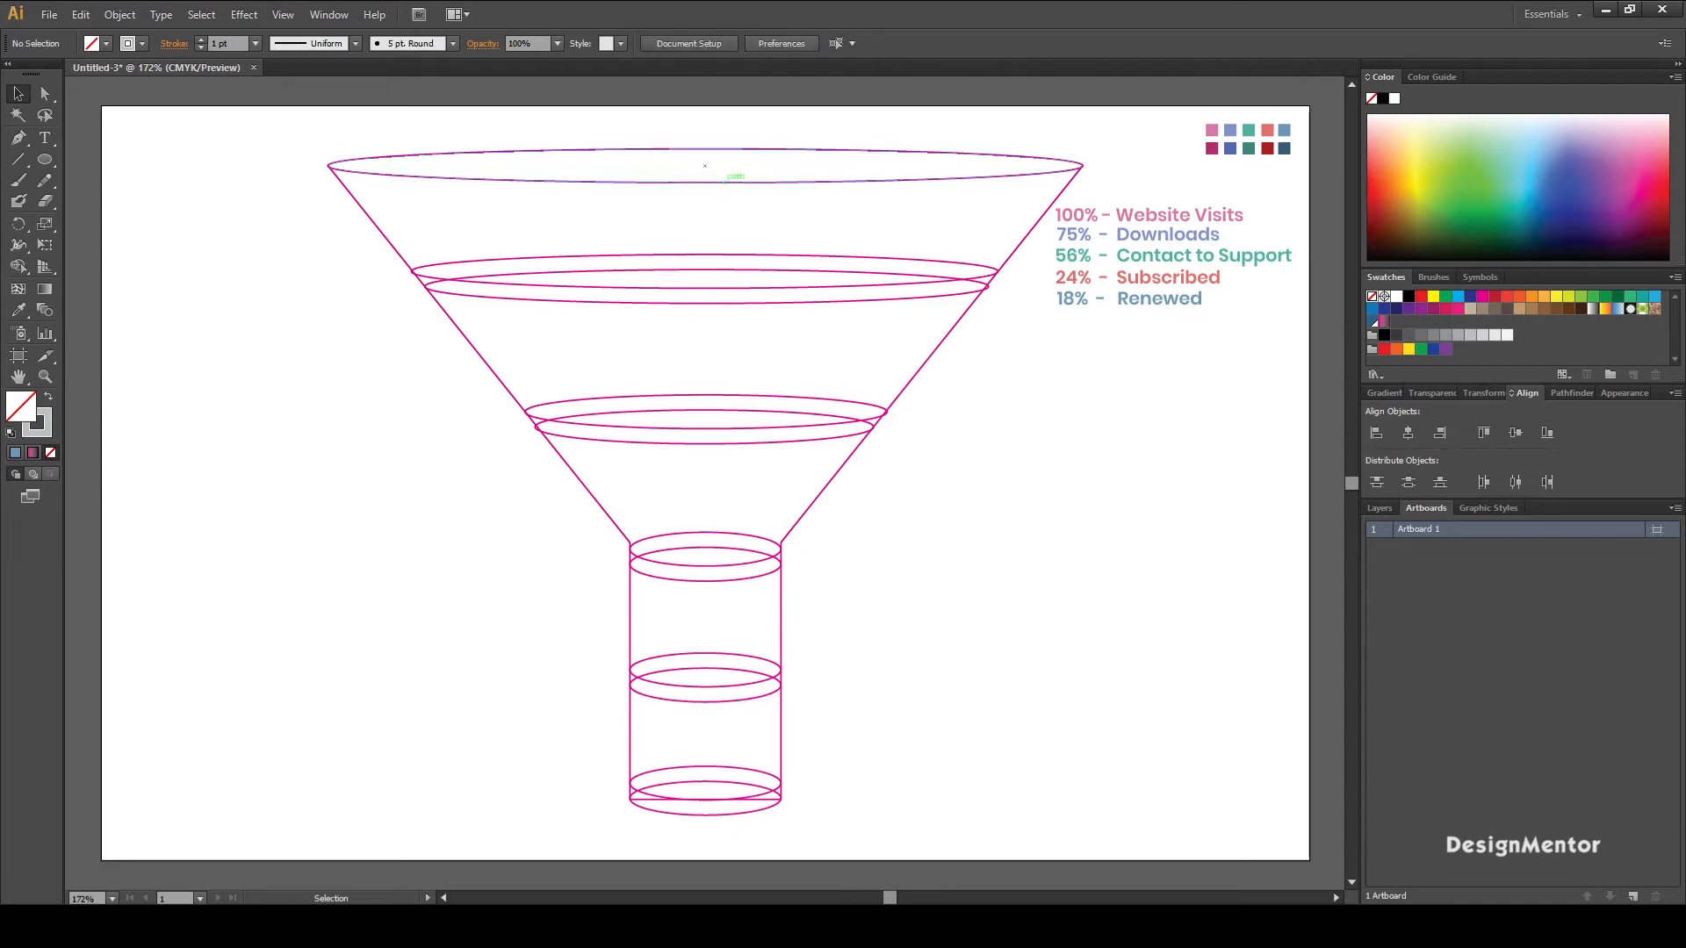
# - Duplicate the funnel's top ellipse in front of itself and set the copy's width to 150 pt
pyautogui.click(729, 182)
pyautogui.click(80, 14)
pyautogui.click(111, 105)
pyautogui.click(80, 14)
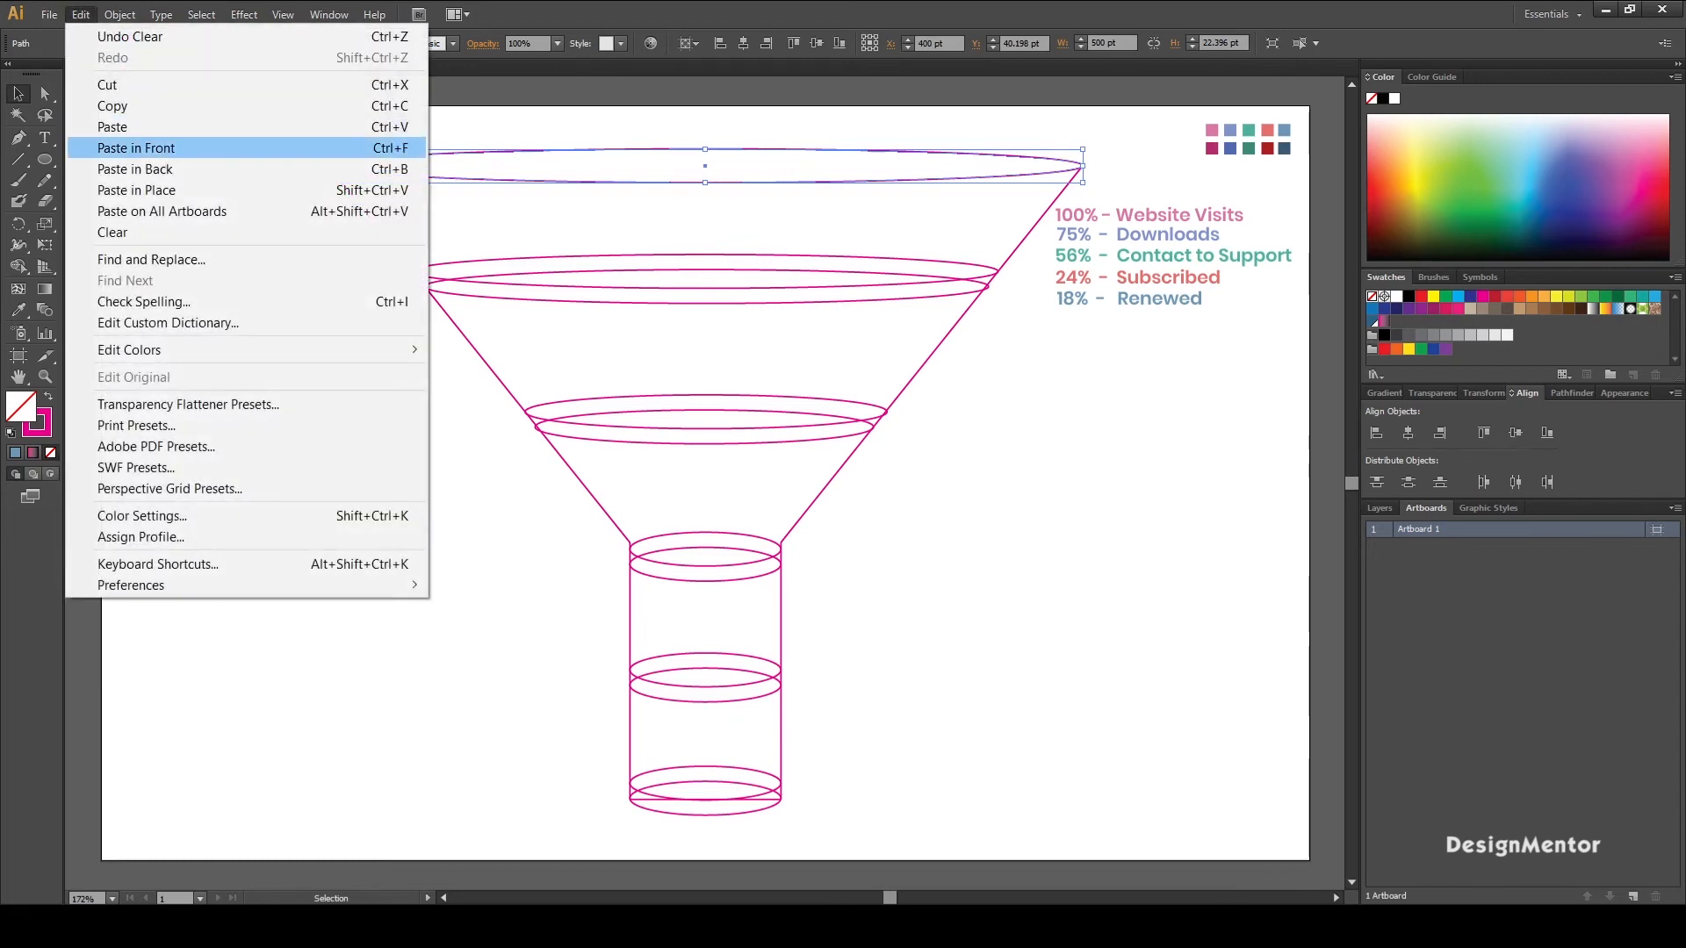
pyautogui.click(137, 148)
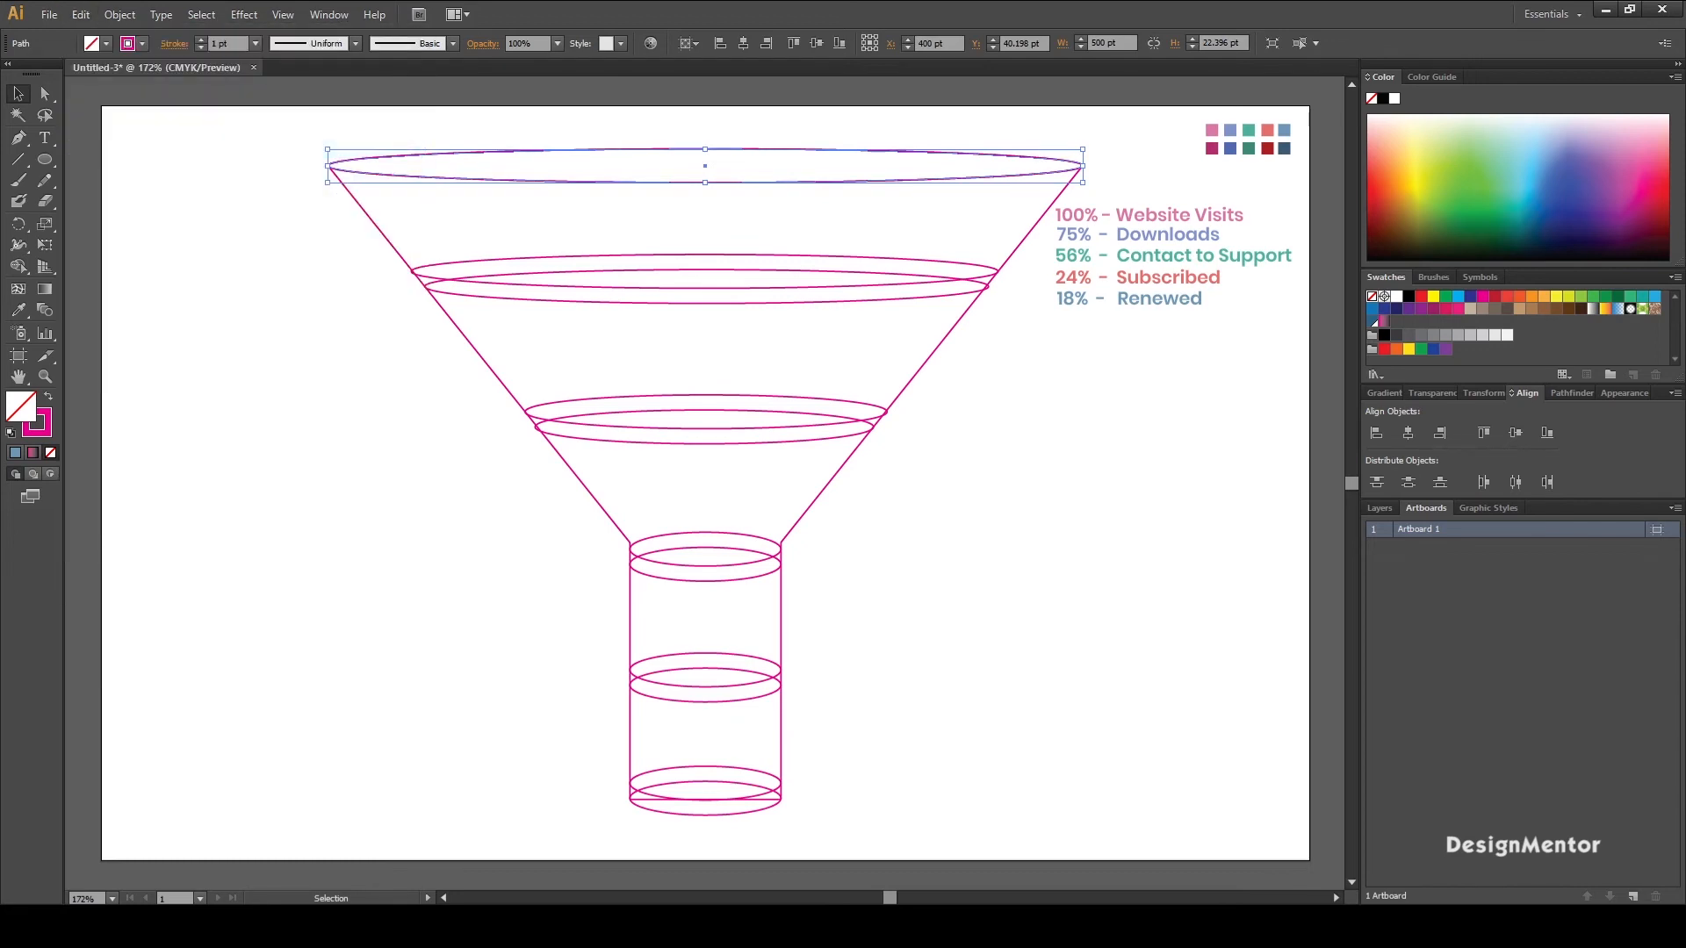
pyautogui.click(1062, 42)
pyautogui.write('150')
pyautogui.press('Return')
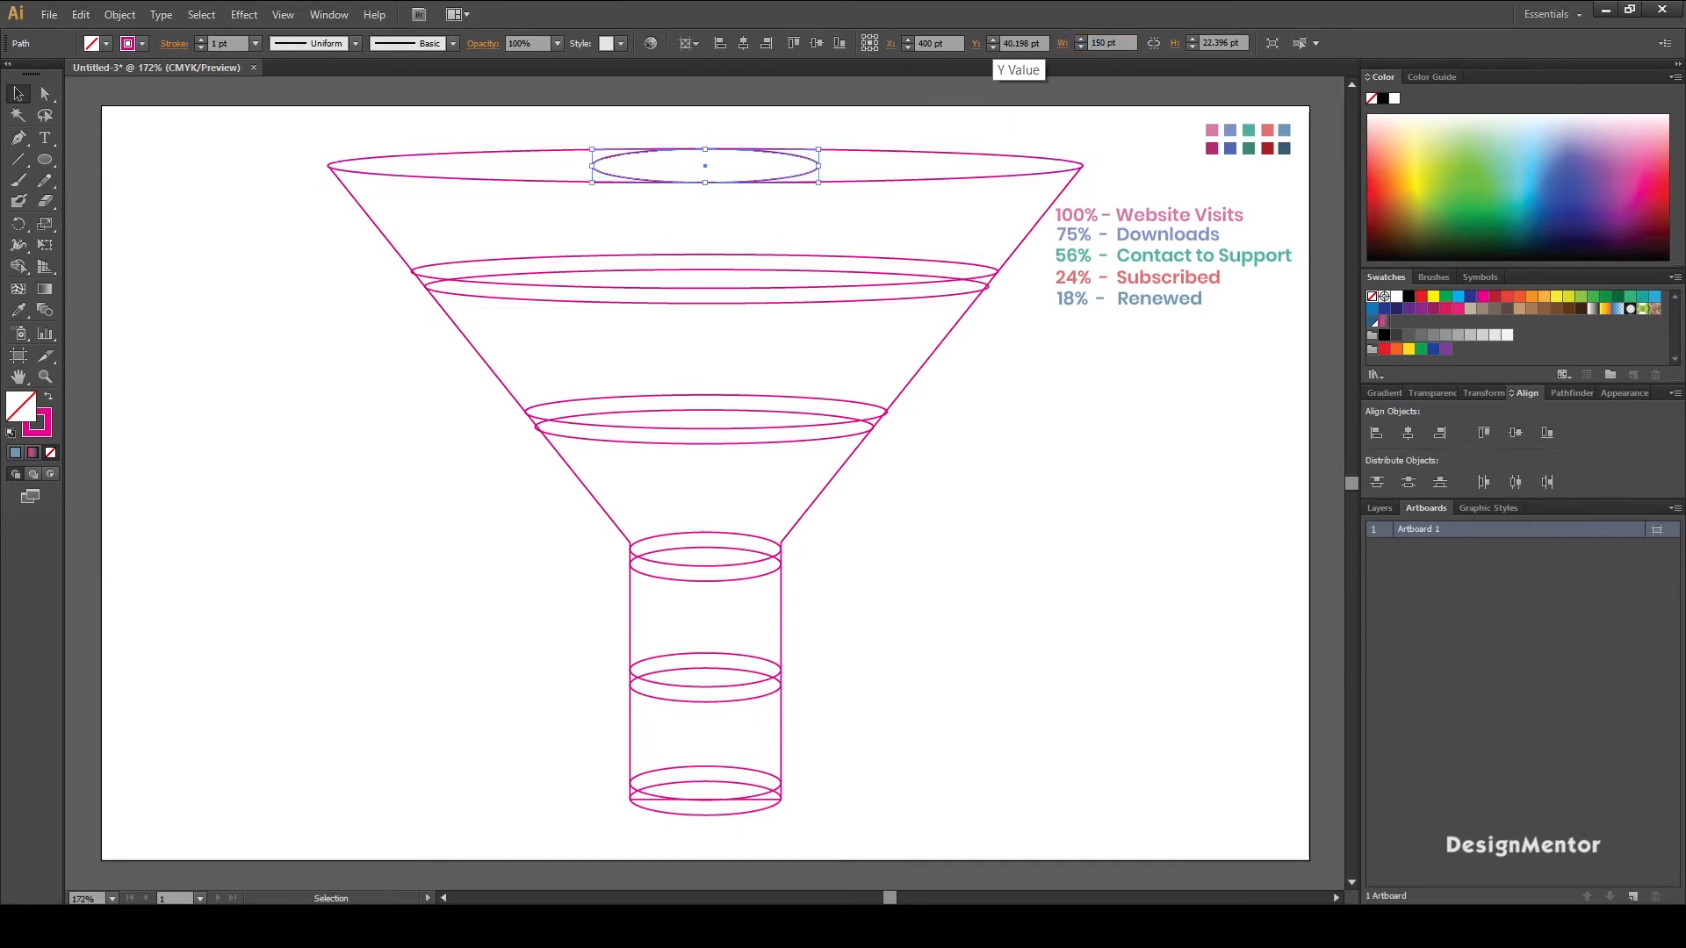
# - Flatten the small inner ellipse, trying a height of 10 pt and settling on 5 pt
pyautogui.click(1223, 43)
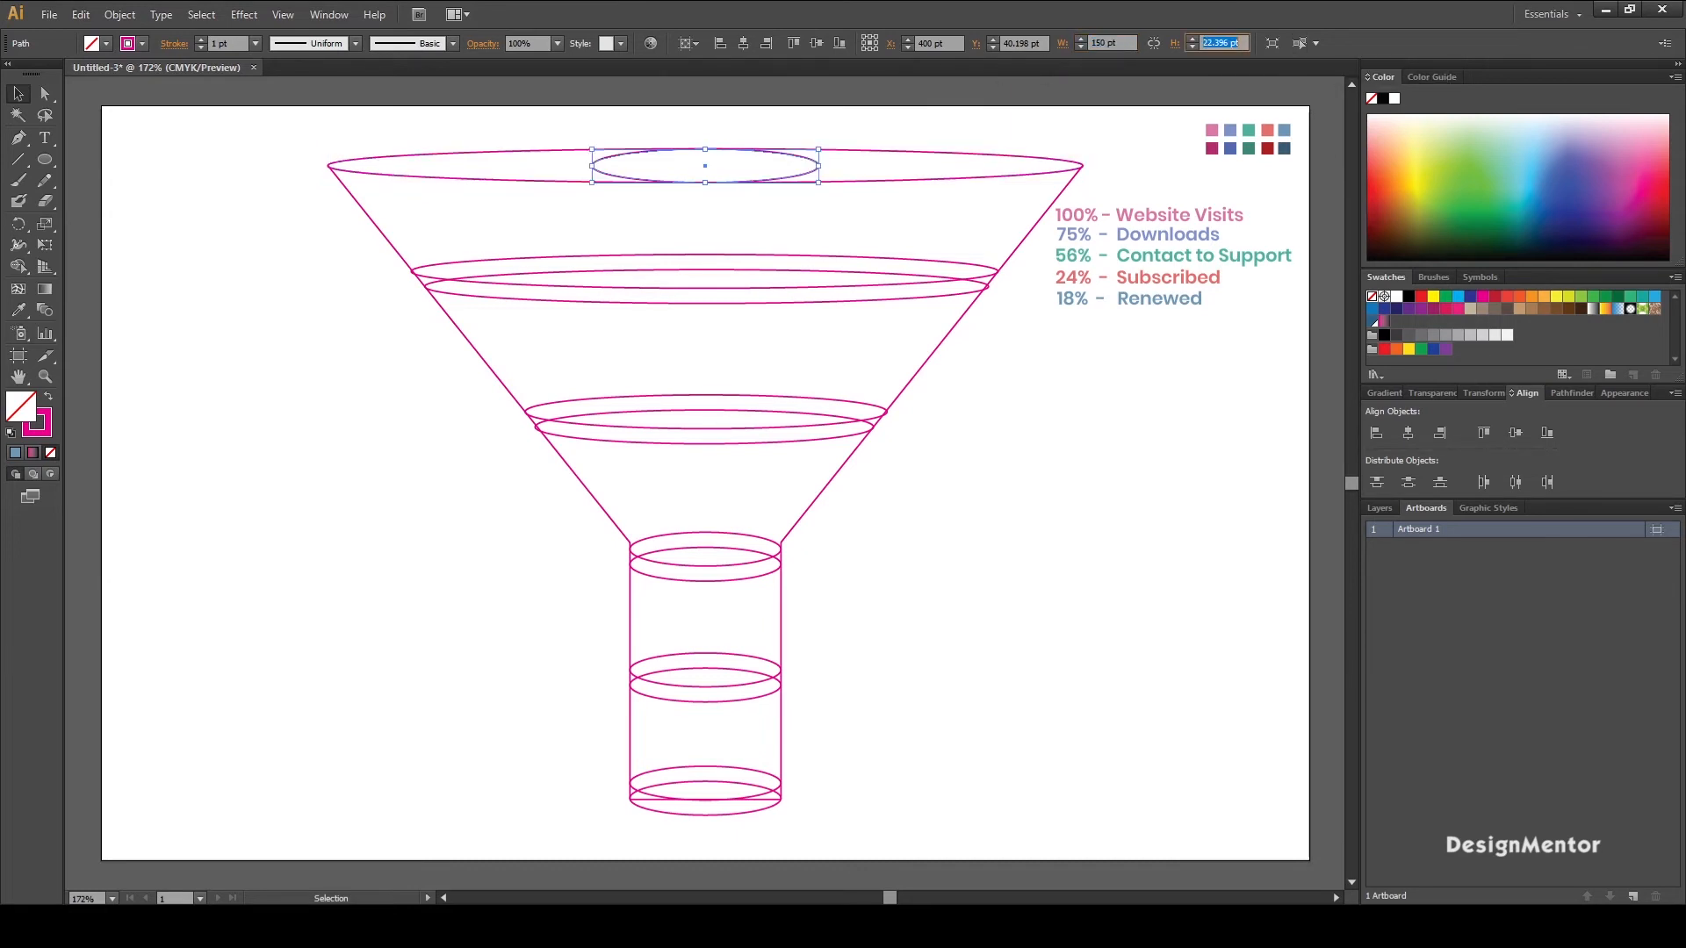
pyautogui.write('10')
pyautogui.press('Return')
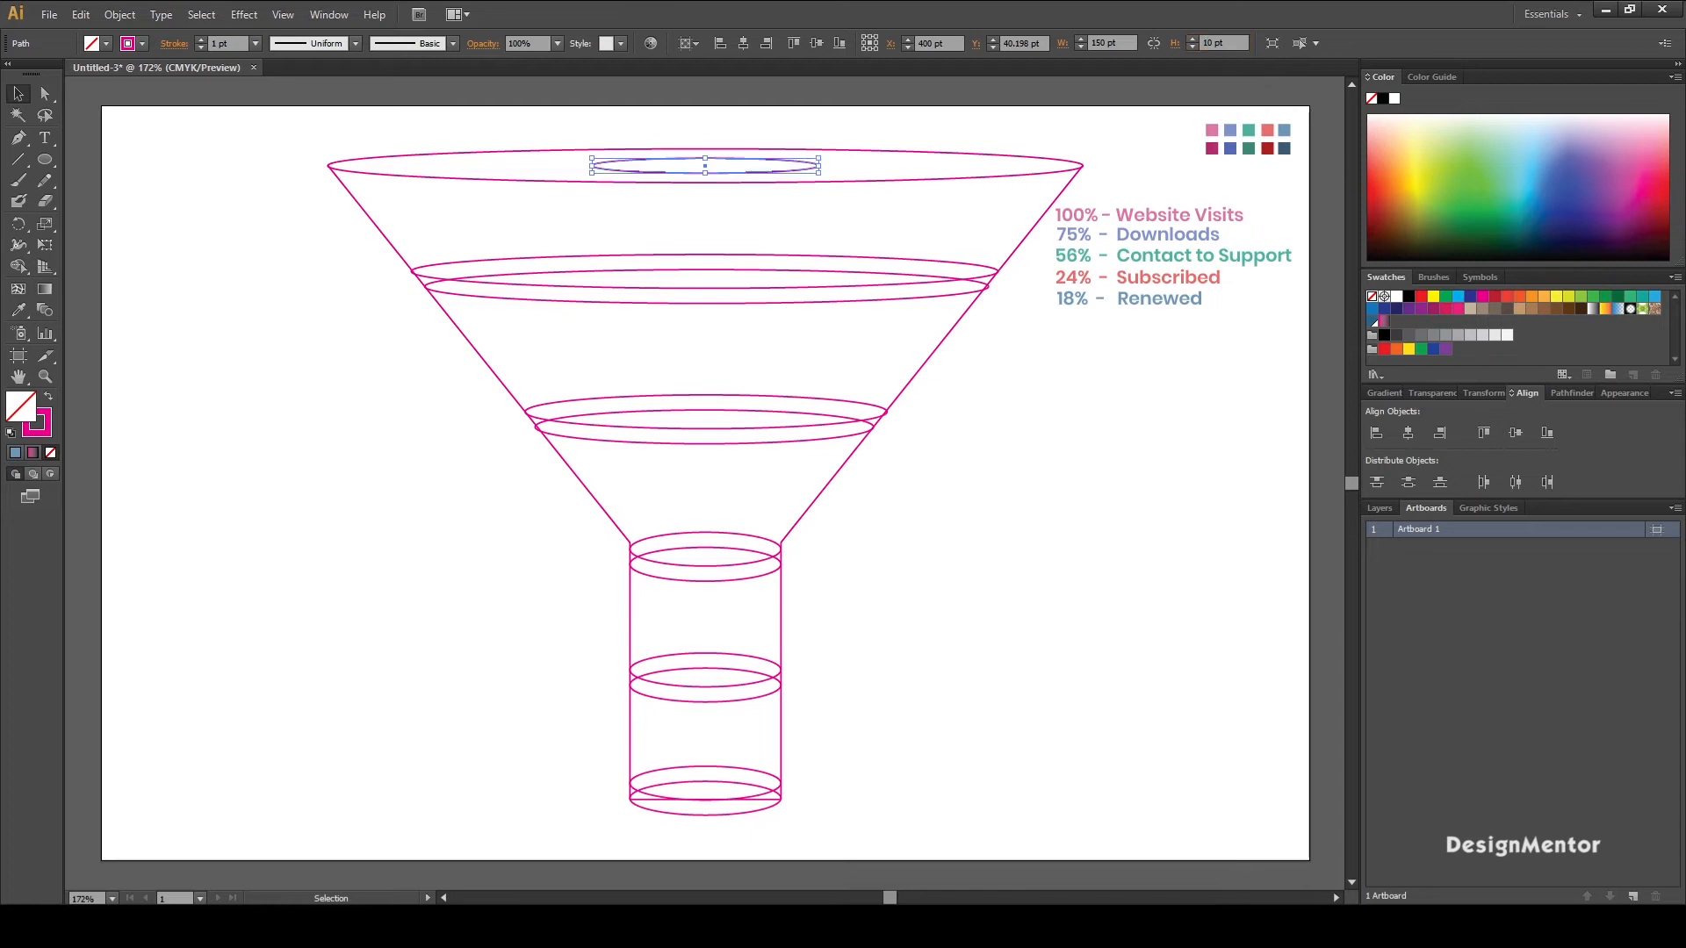
pyautogui.click(1223, 42)
pyautogui.write('5')
pyautogui.press('Return')
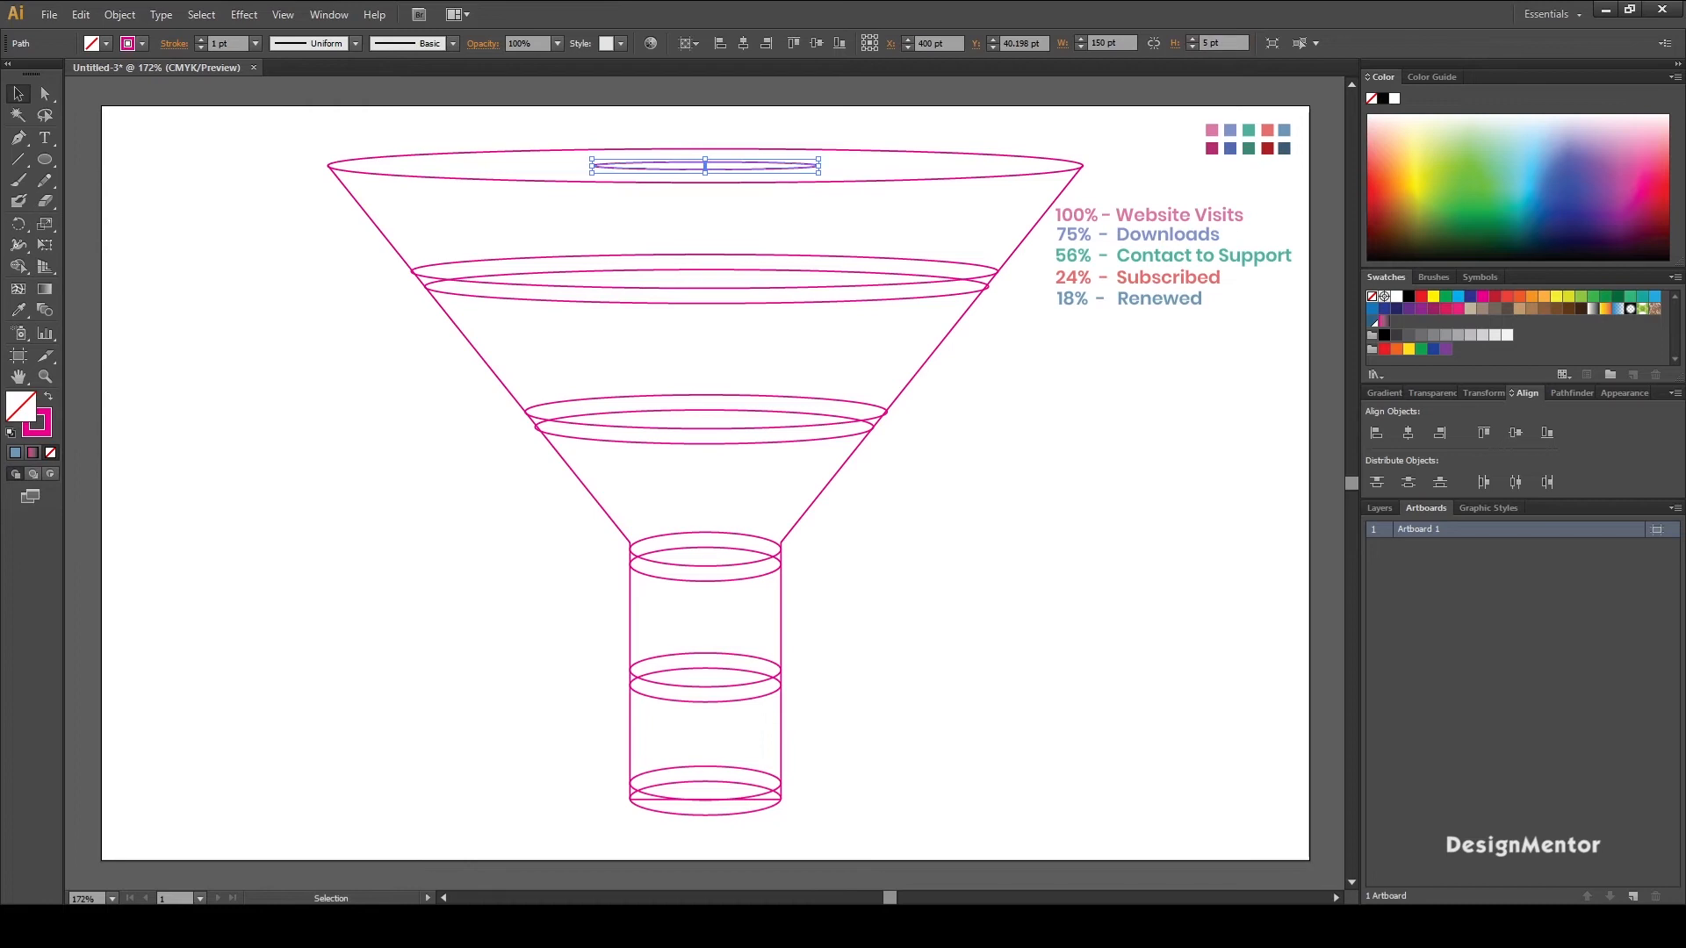
pyautogui.hotkey('ctrl', 'shift', 'a')
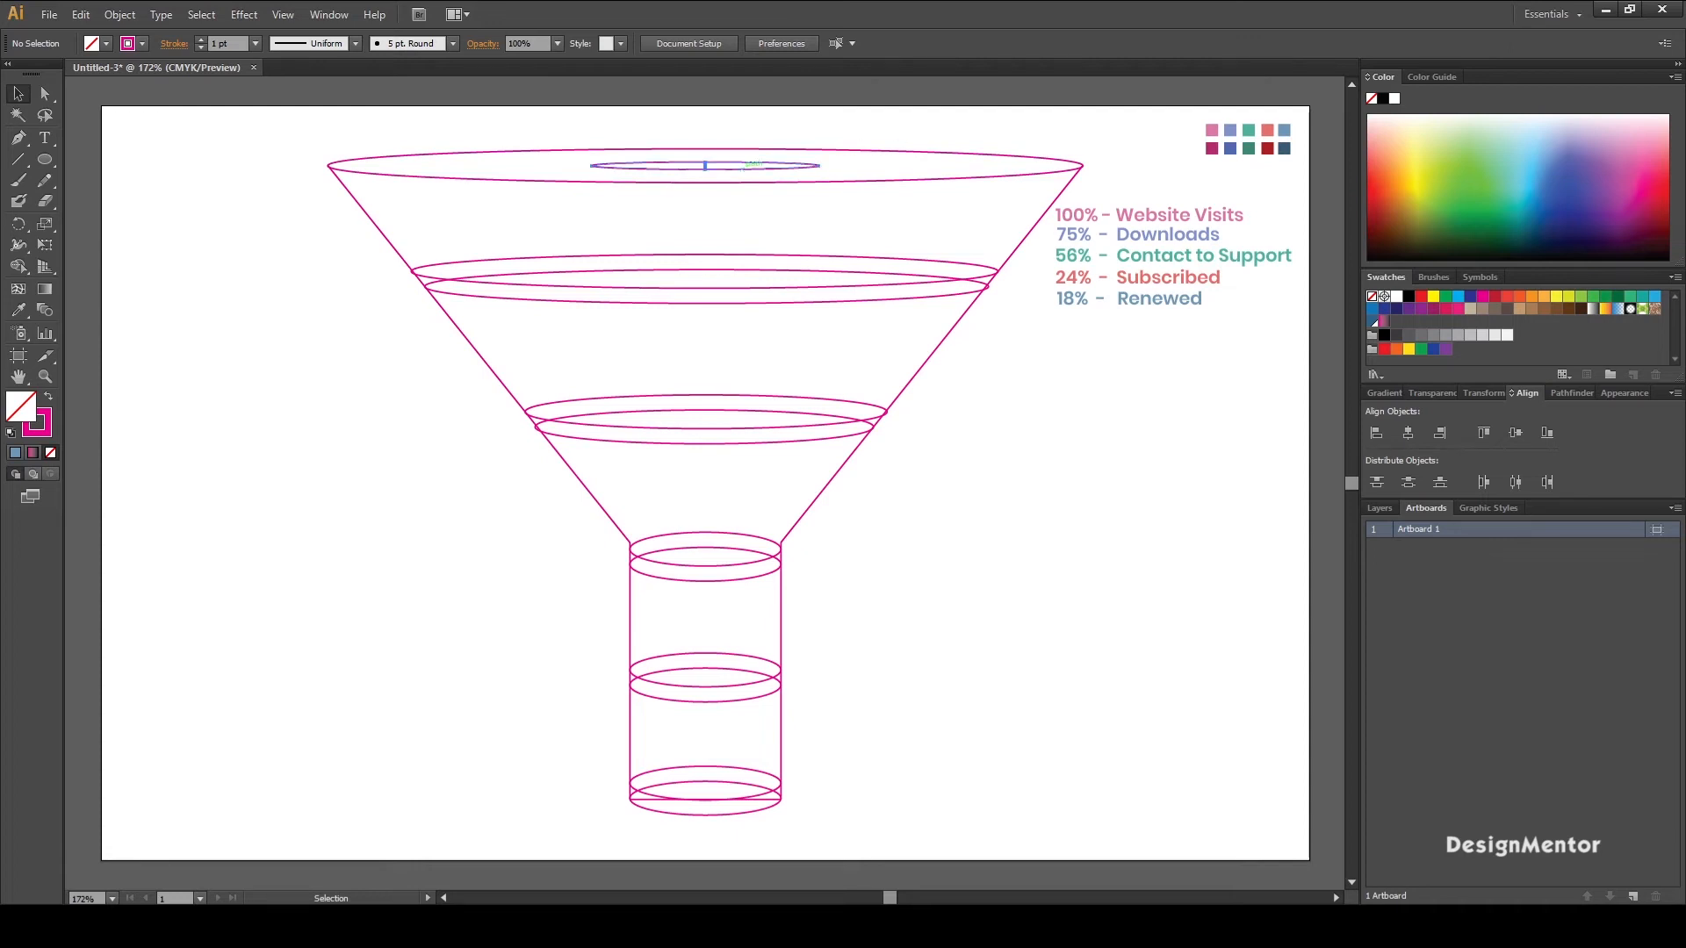
# - Move the ellipse pair at the top of the funnel's neck 2 pt down
pyautogui.click(746, 166)
pyautogui.hotkey('ctrl', 'shift', 'a')
pyautogui.click(705, 533)
pyautogui.press('Down')
pyautogui.press('Down')
pyautogui.hotkey('ctrl', 'shift', 'a')
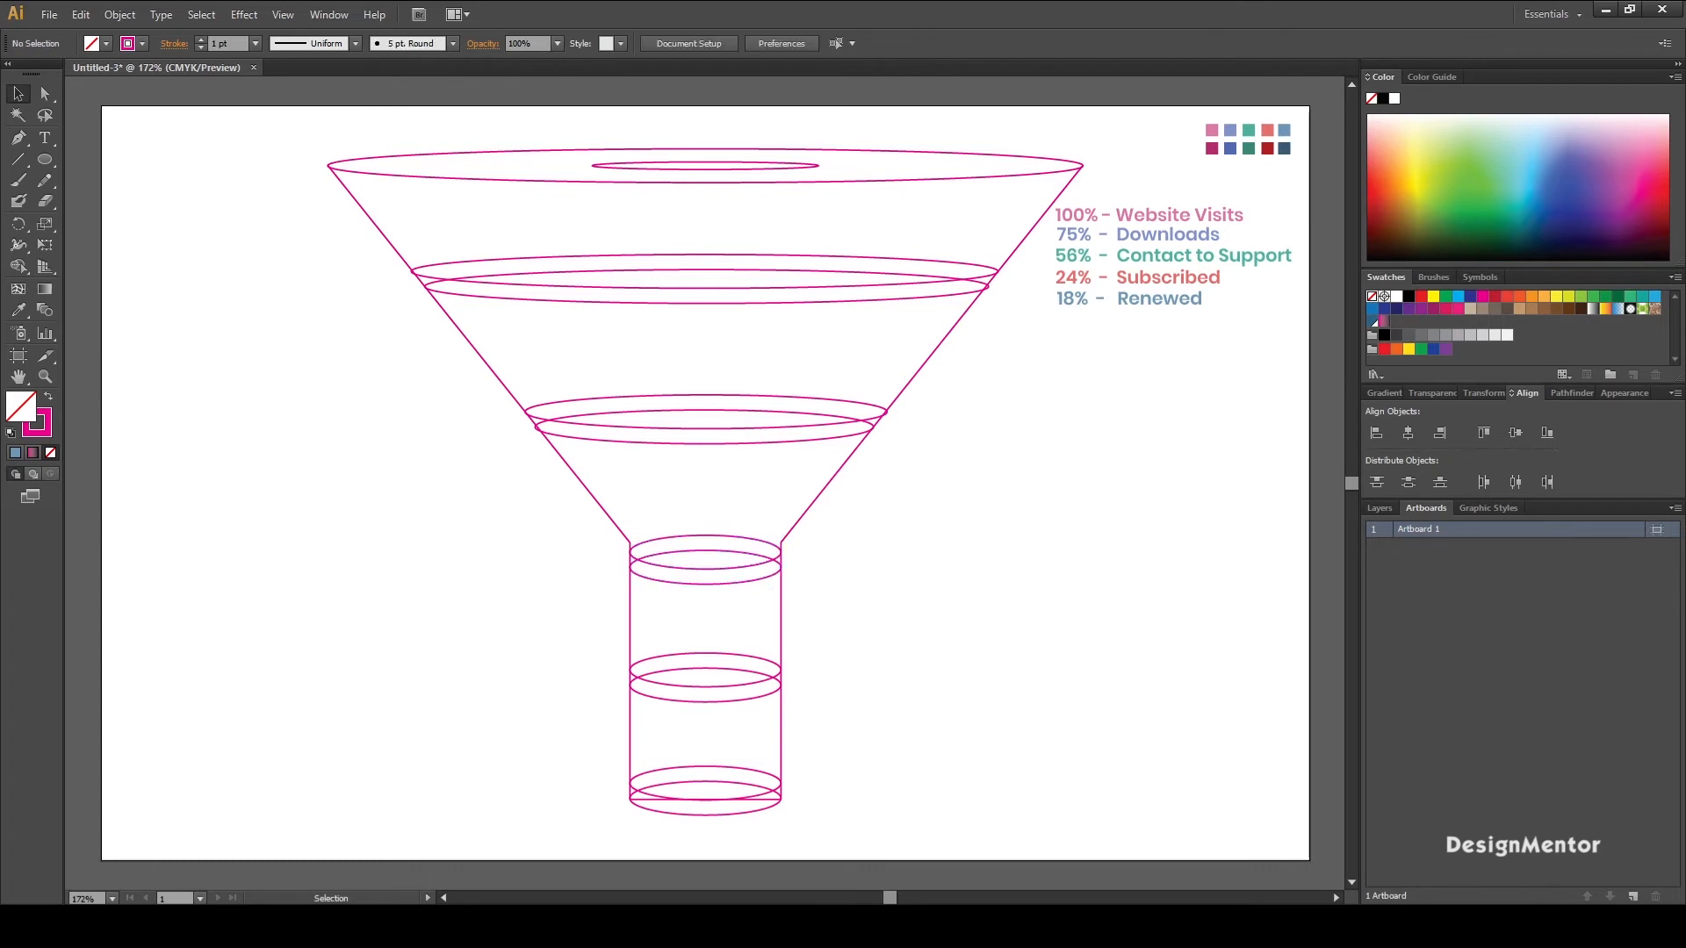
# - Select all the funnel shapes and use Shape Builder to merge each of the three cone sections with the ellipse areas at its lower edge
pyautogui.moveTo(282, 131); pyautogui.dragTo(1030, 746)
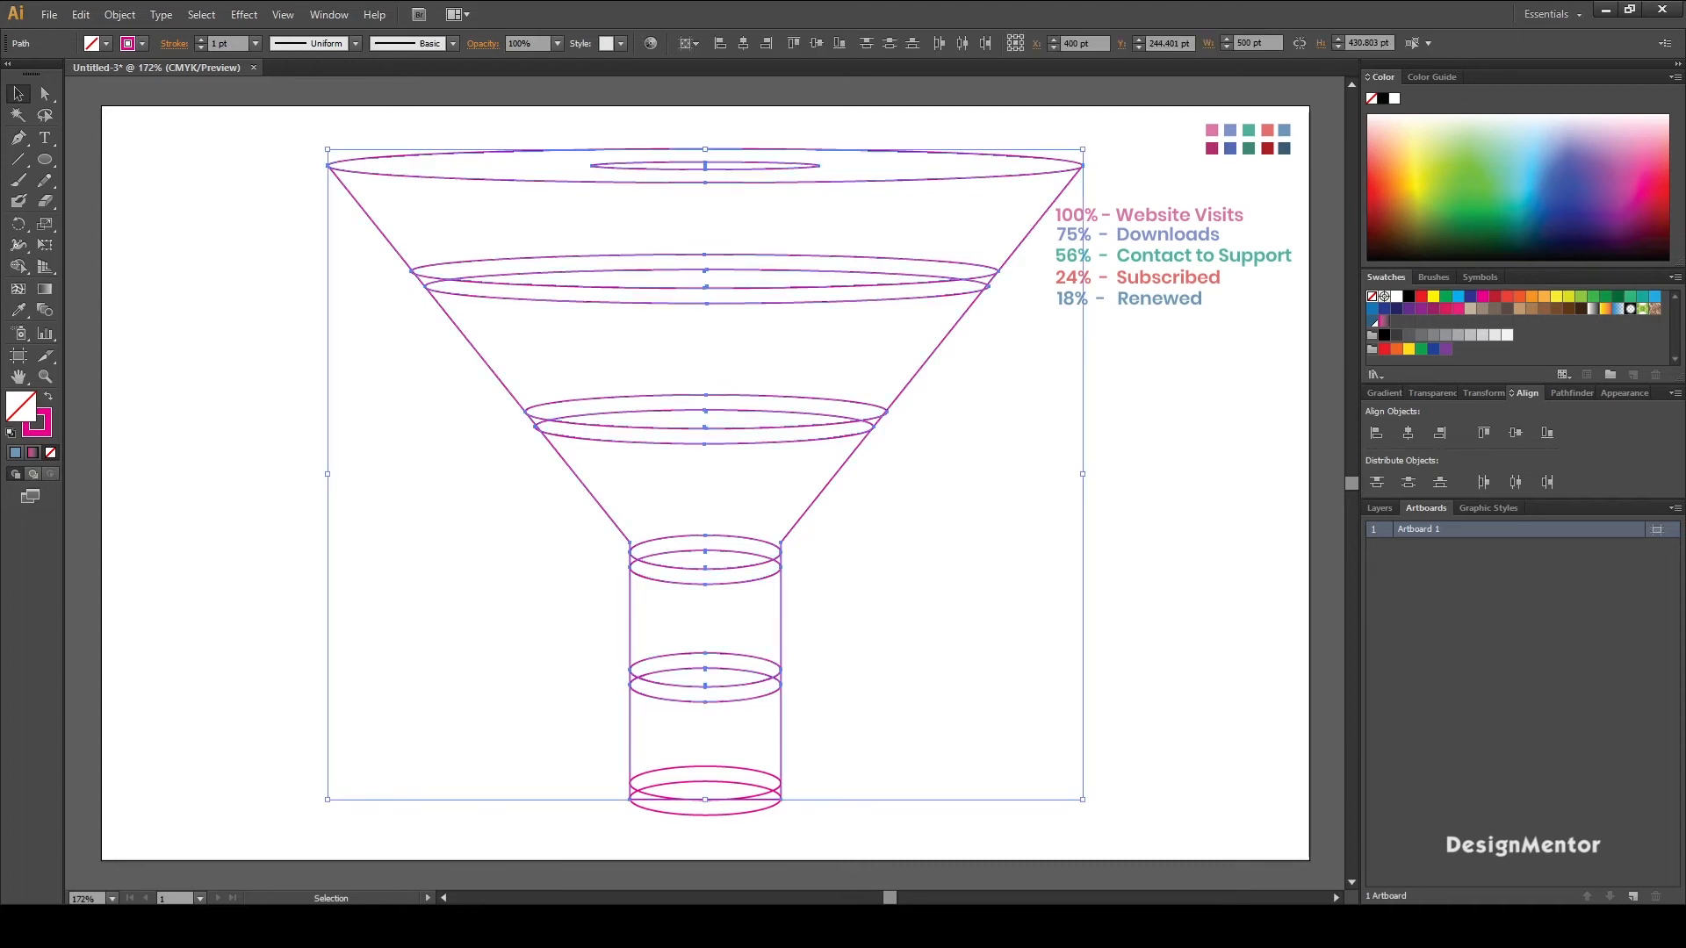
pyautogui.moveTo(288, 133); pyautogui.dragTo(1019, 834)
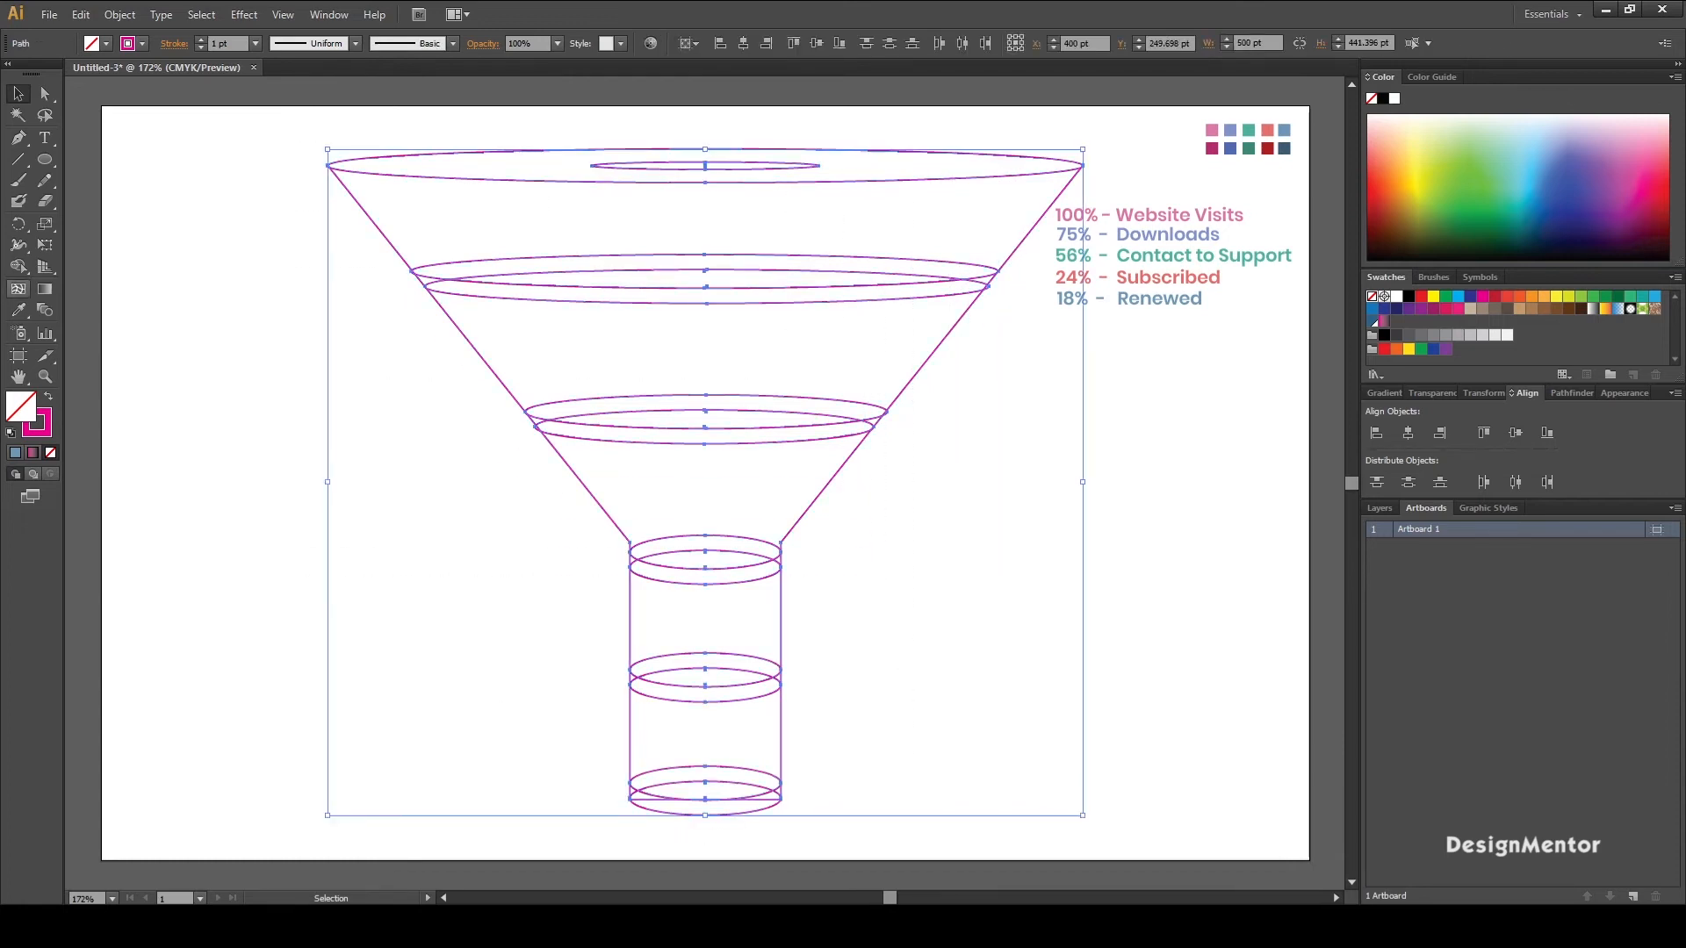
pyautogui.click(18, 266)
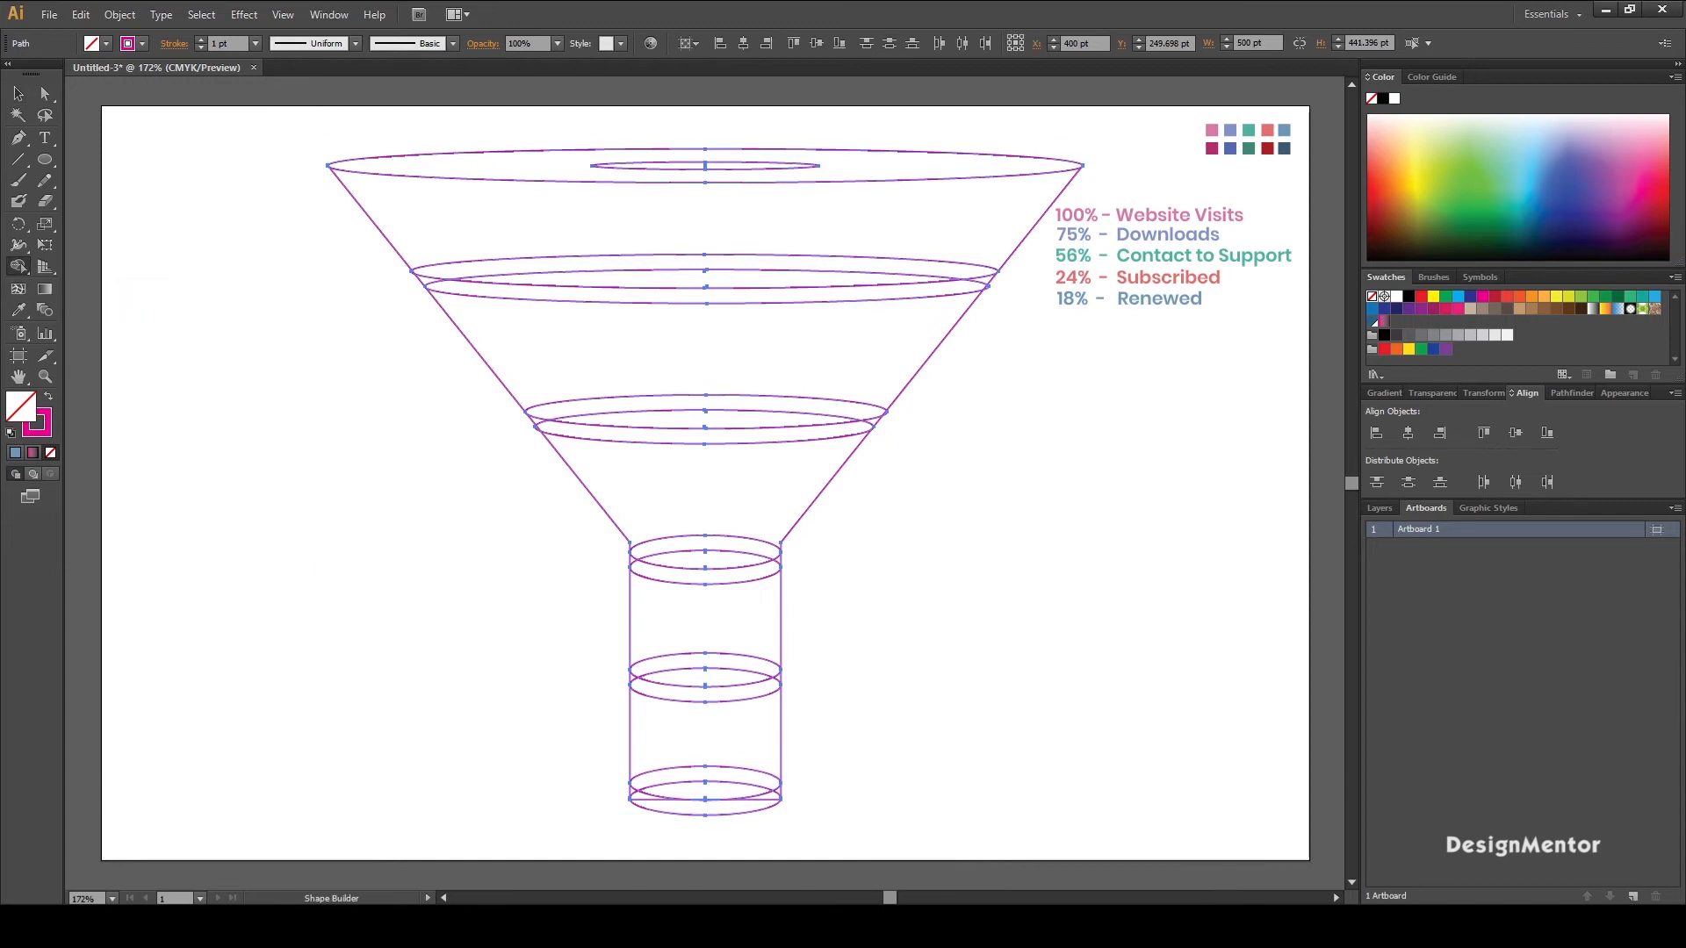
pyautogui.click(773, 172)
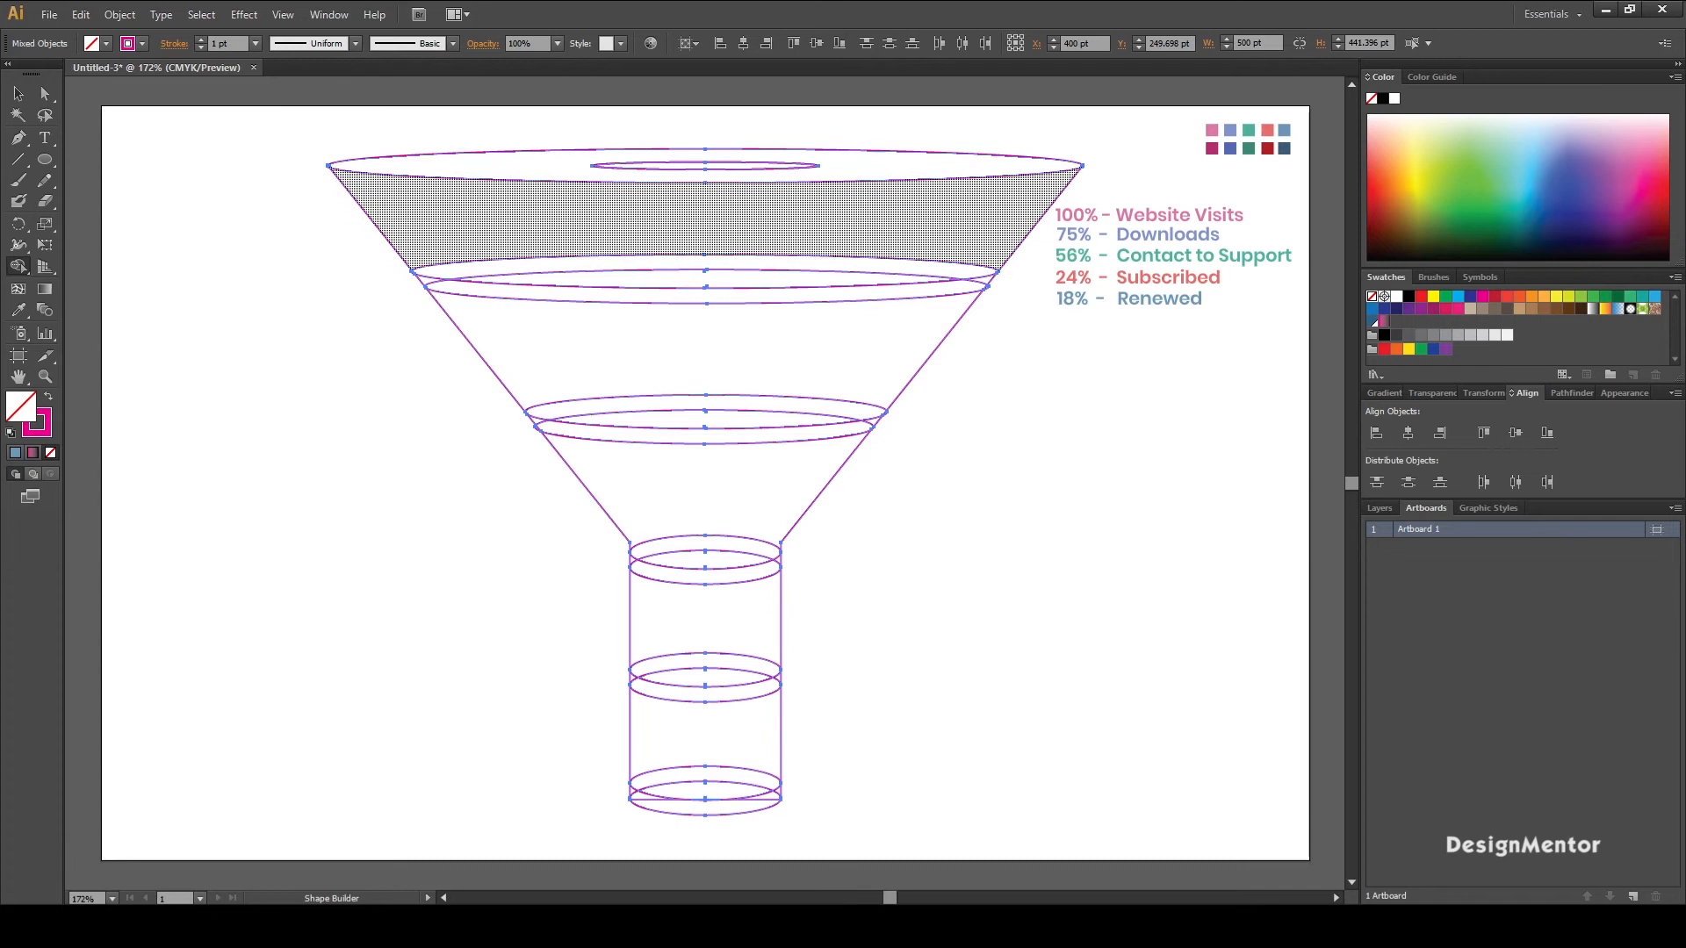
pyautogui.moveTo(691, 200); pyautogui.dragTo(691, 273)
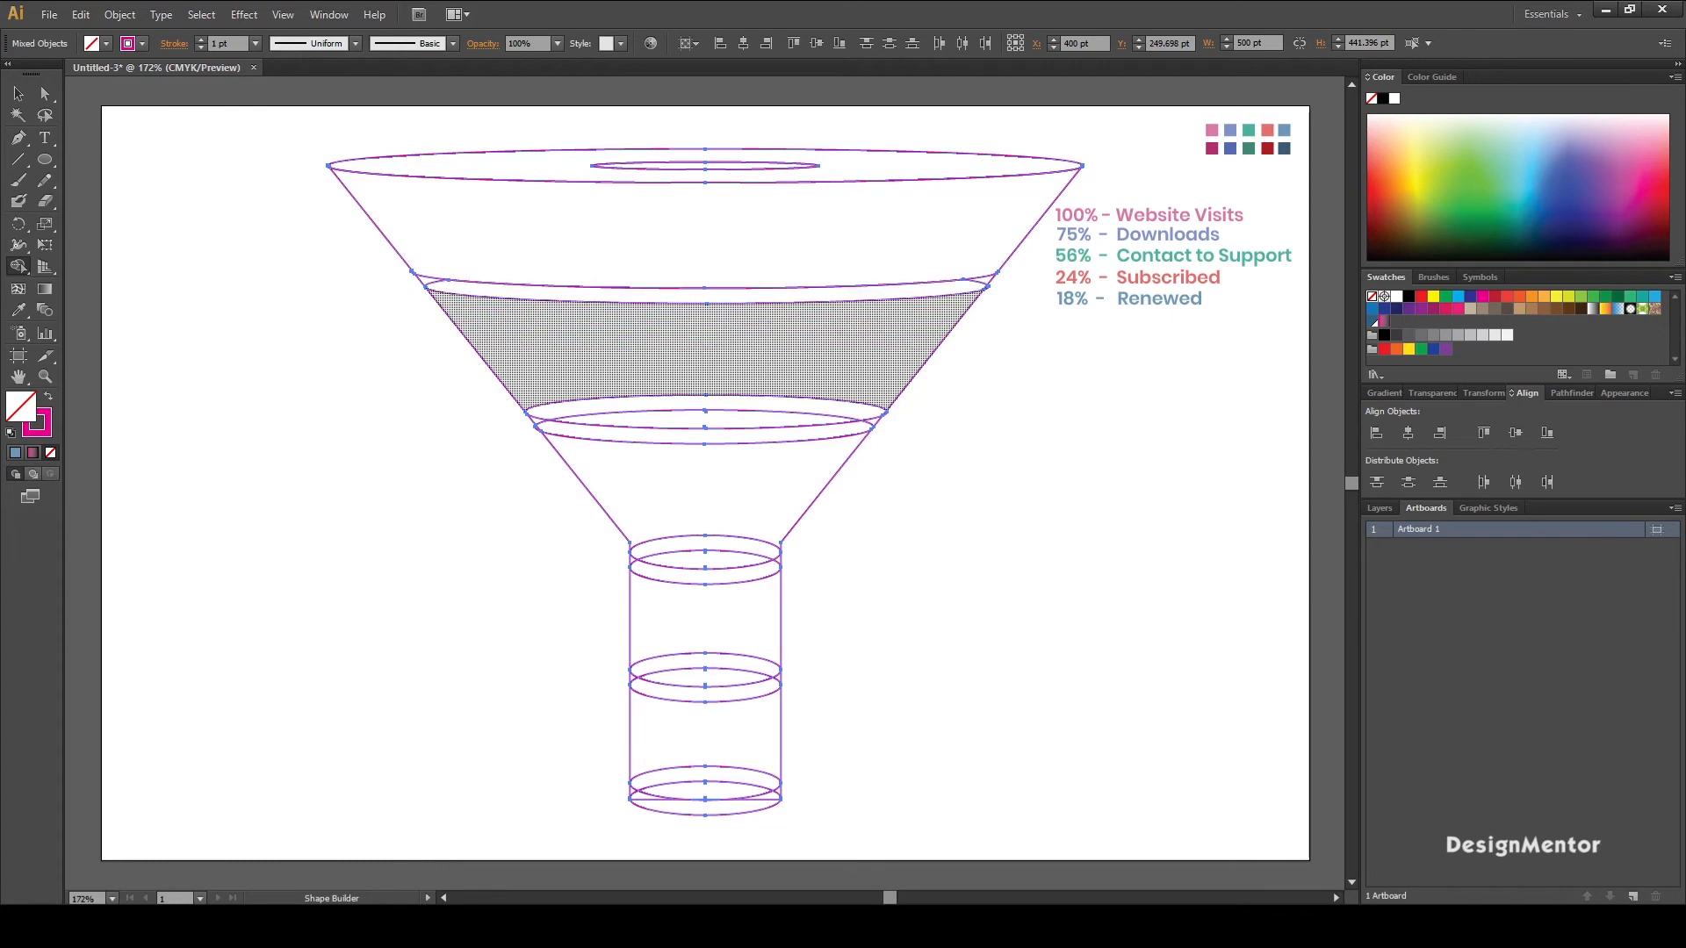
pyautogui.moveTo(694, 318); pyautogui.dragTo(695, 424)
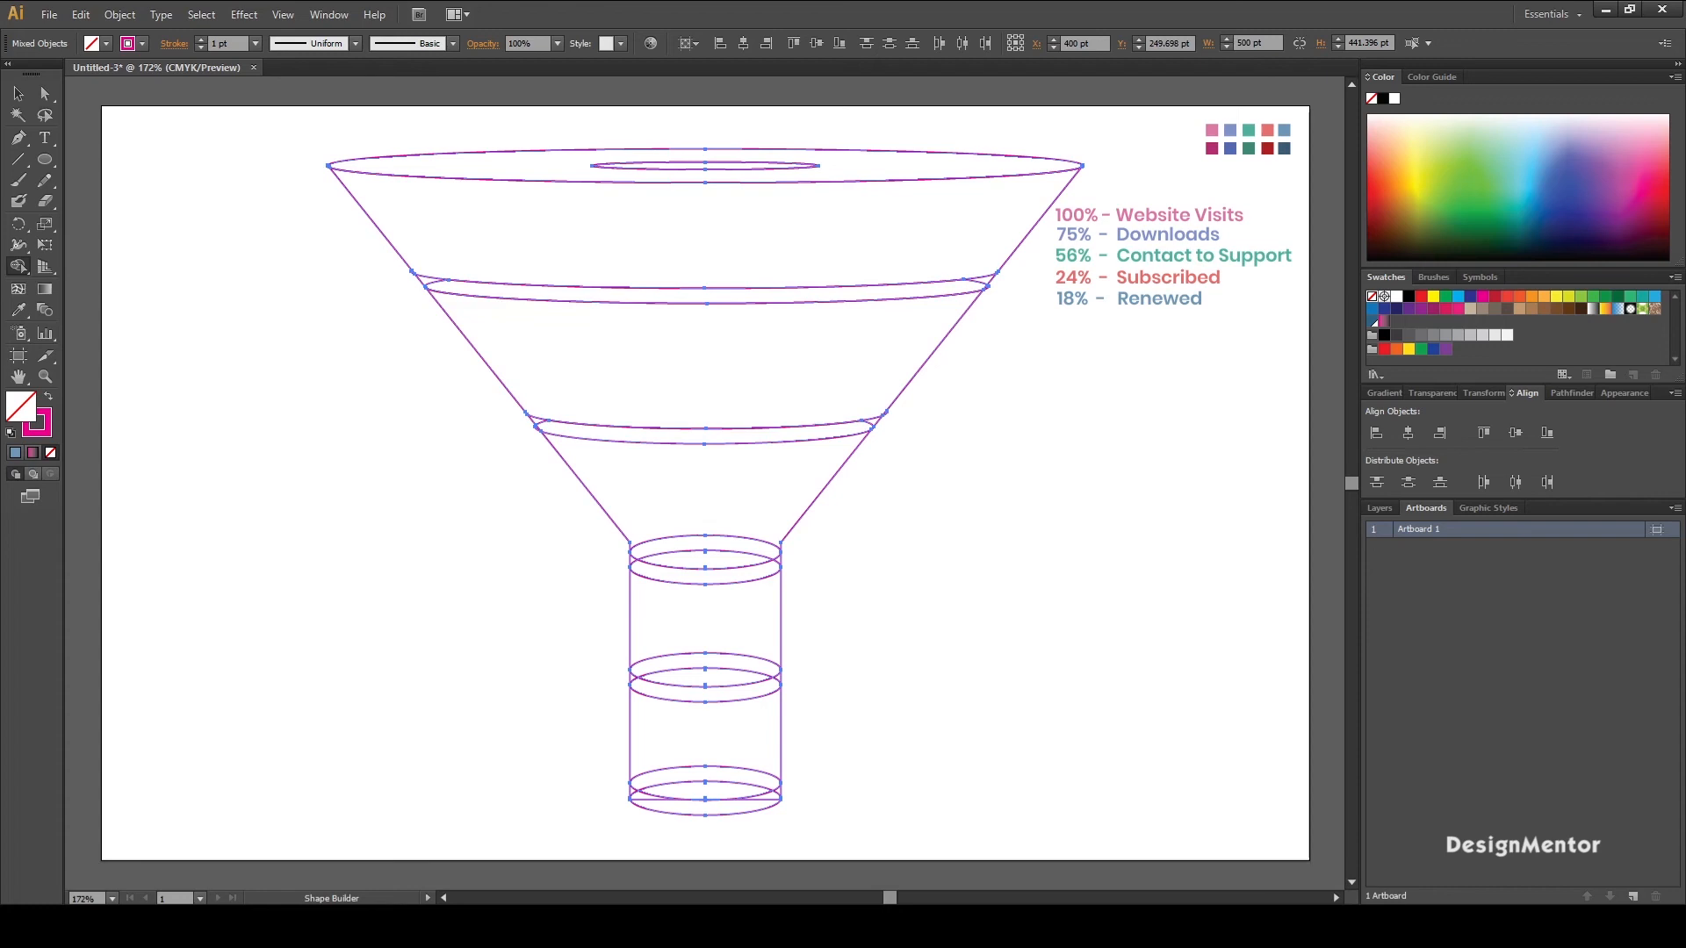
pyautogui.moveTo(687, 464); pyautogui.dragTo(688, 561)
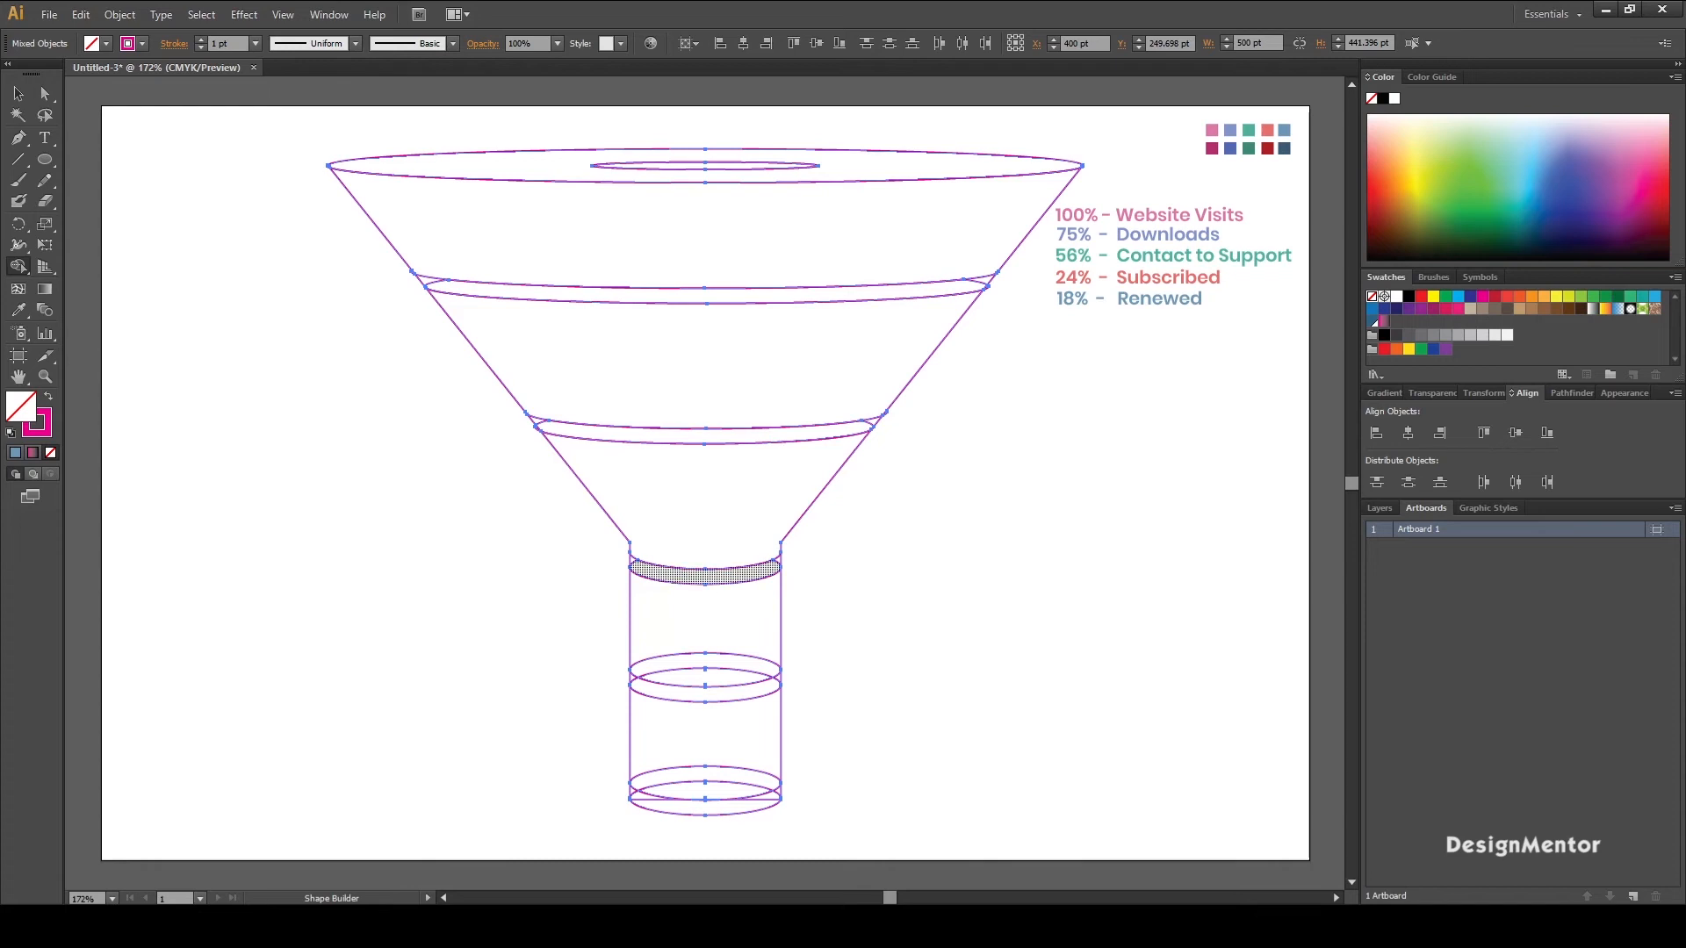
# - Merge both neck sections with the ellipse areas at their lower edges using Shape Builder
pyautogui.moveTo(693, 599); pyautogui.dragTo(693, 678)
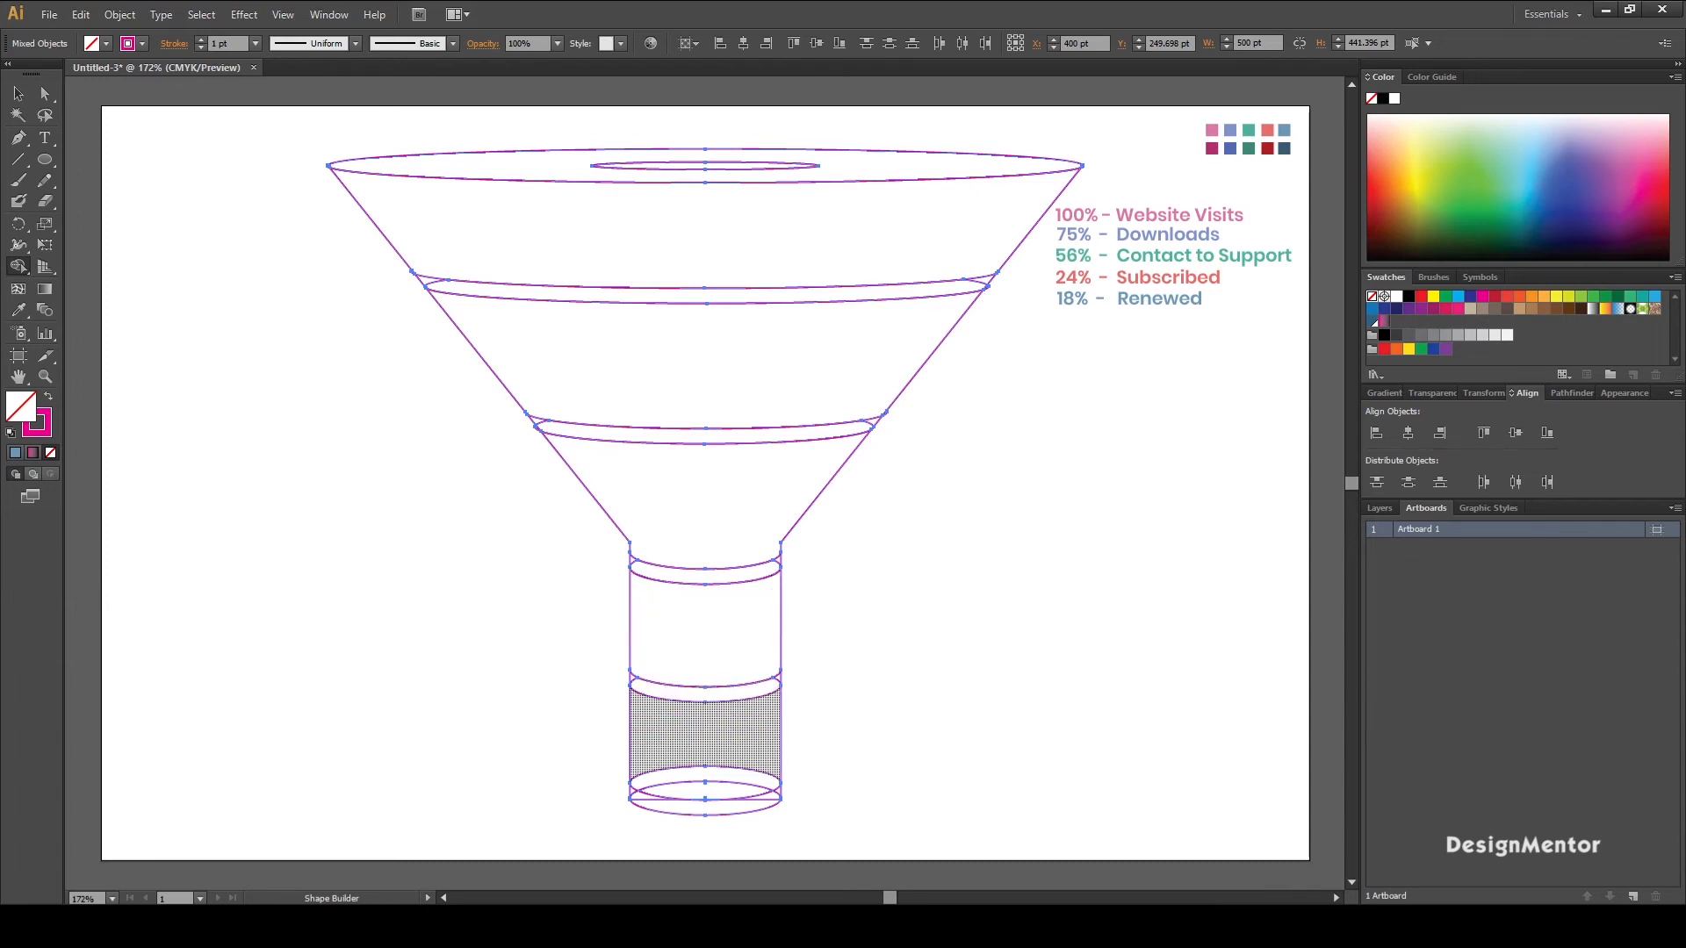
pyautogui.moveTo(693, 713); pyautogui.dragTo(693, 790)
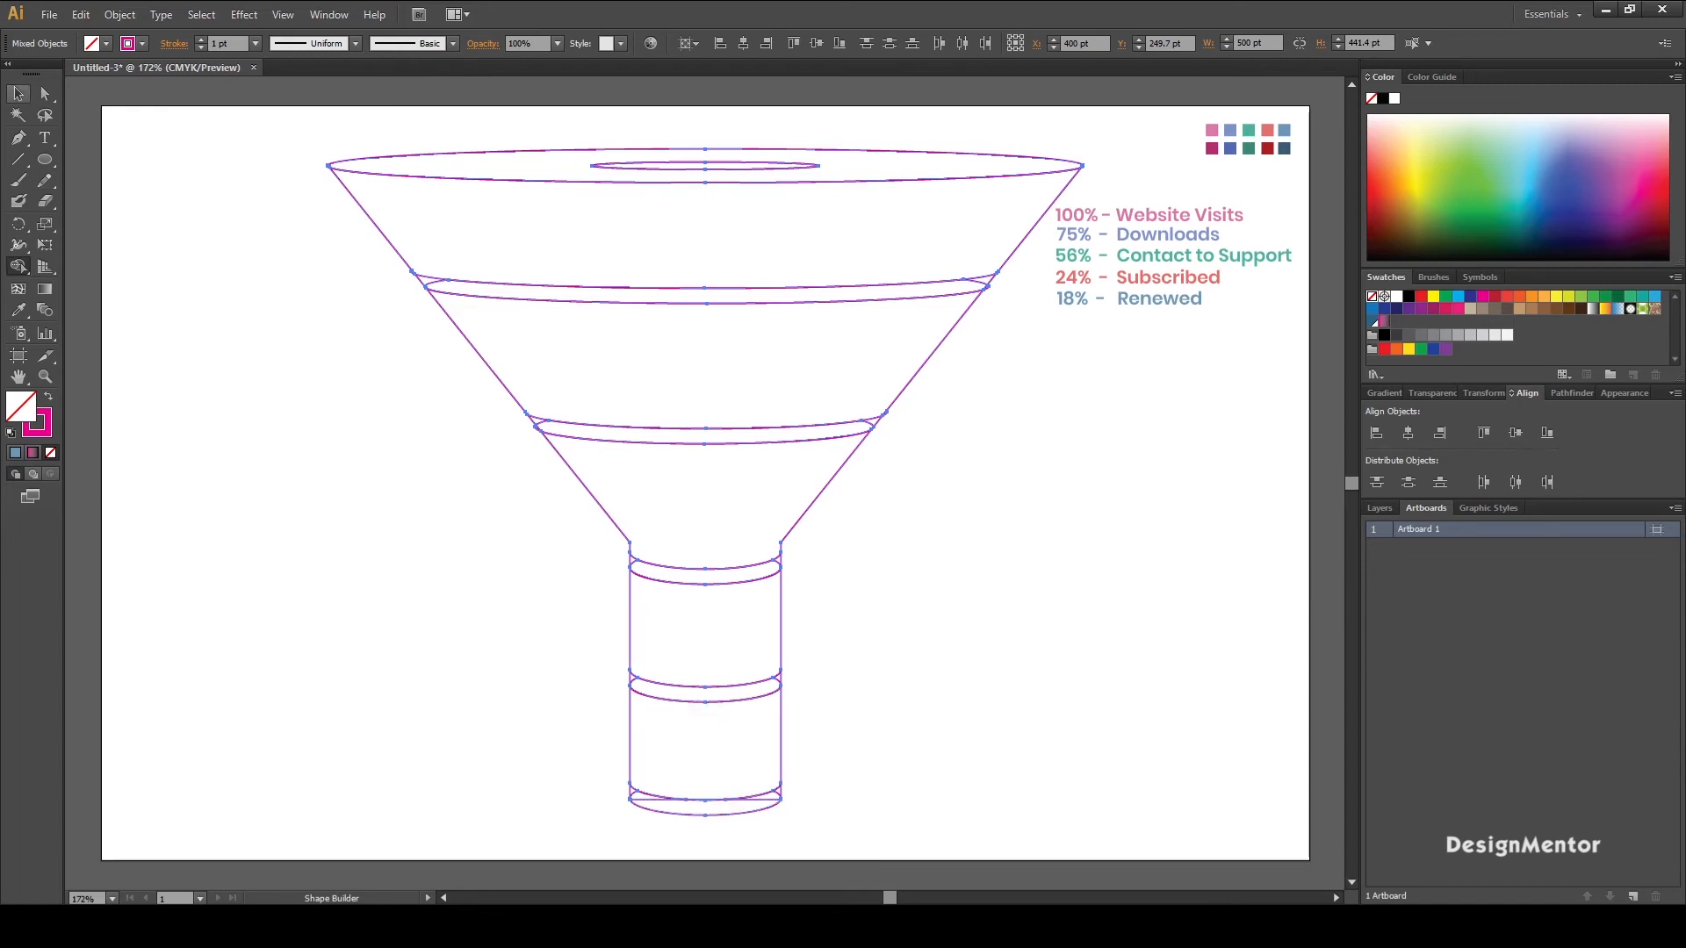
pyautogui.click(19, 93)
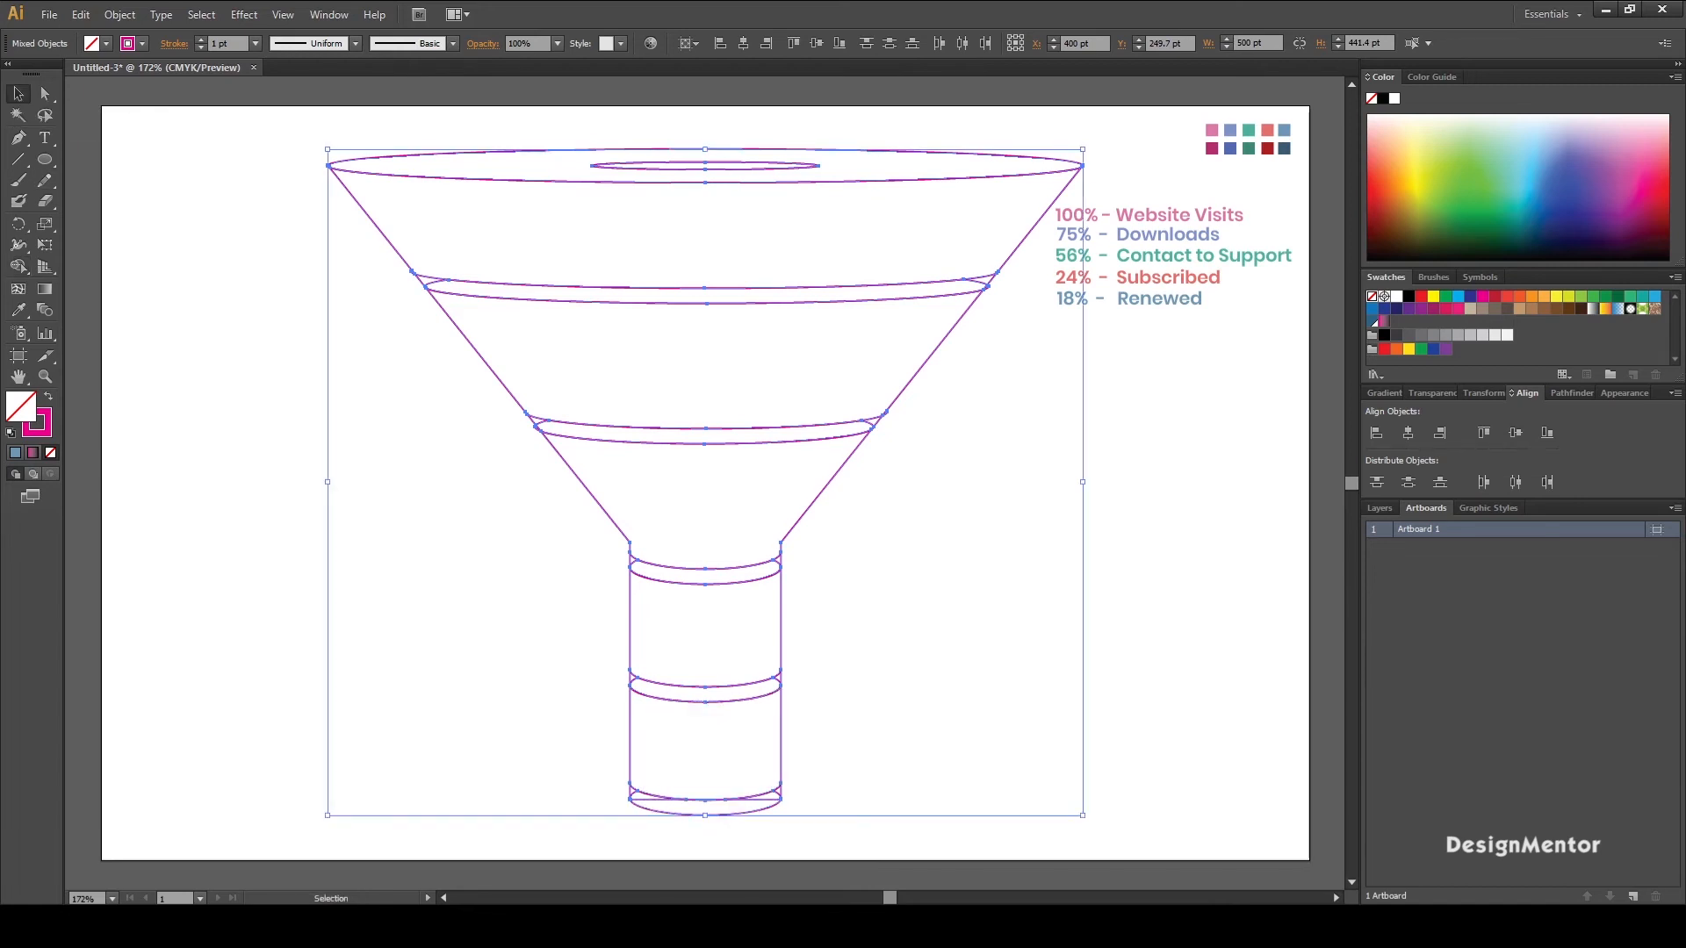
# - Delete the two stray straight segments crossing the ellipse at the funnel's lower end
pyautogui.hotkey('ctrl', 'shift', 'a')
pyautogui.click(752, 800)
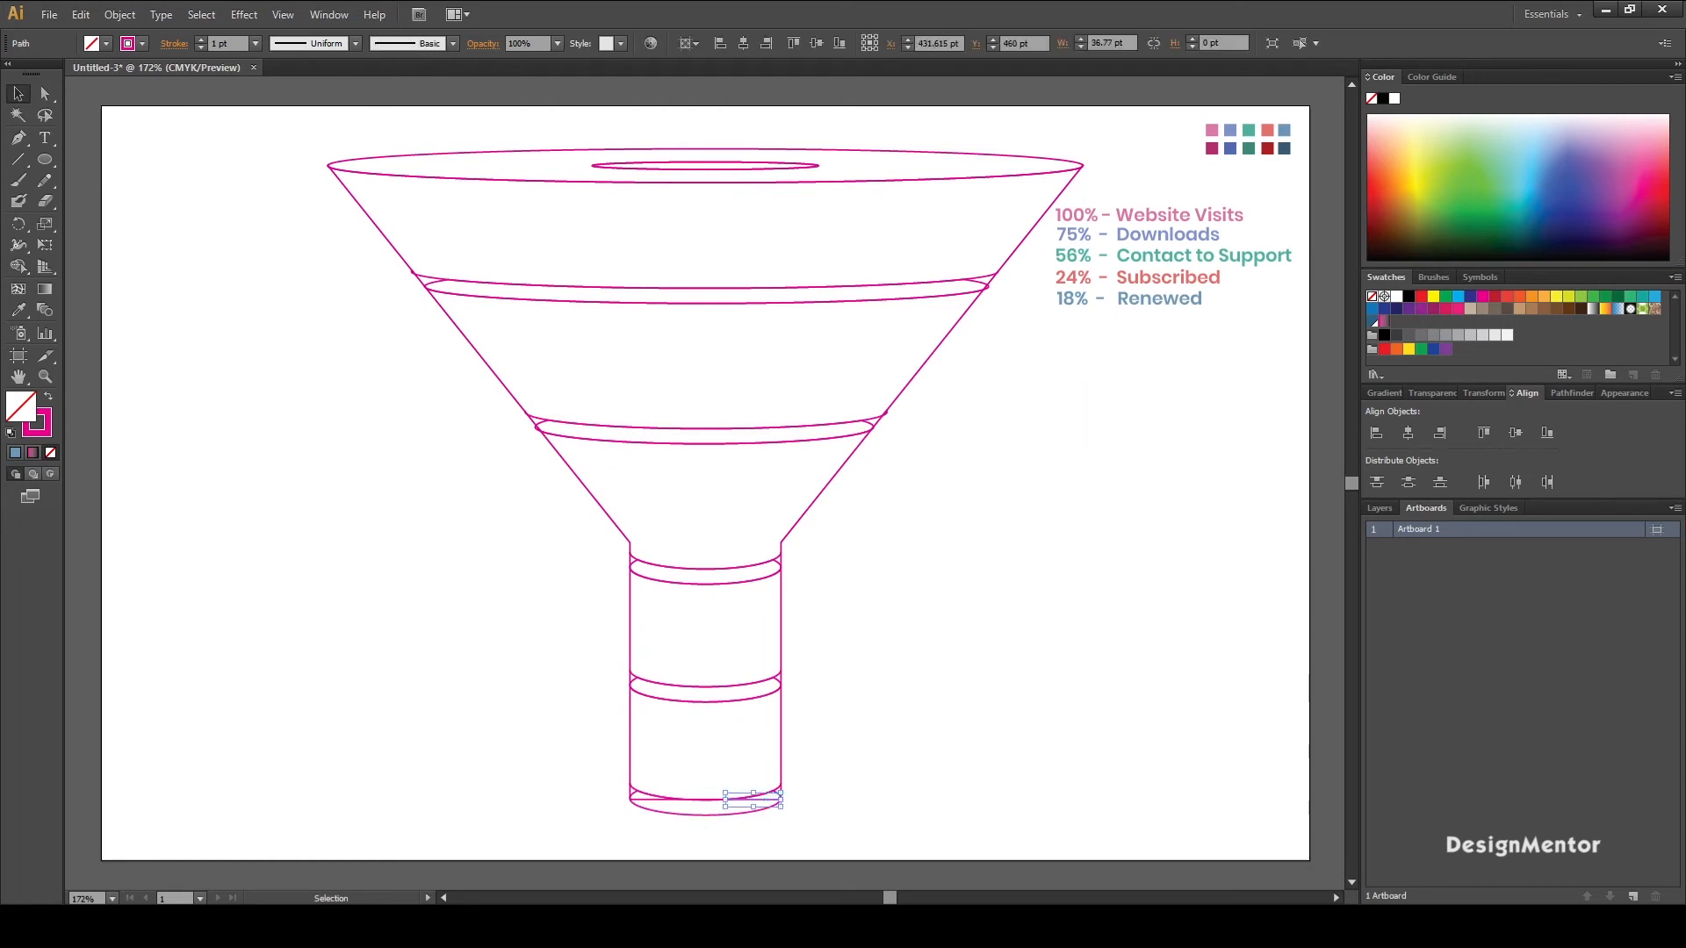
pyautogui.press('Delete')
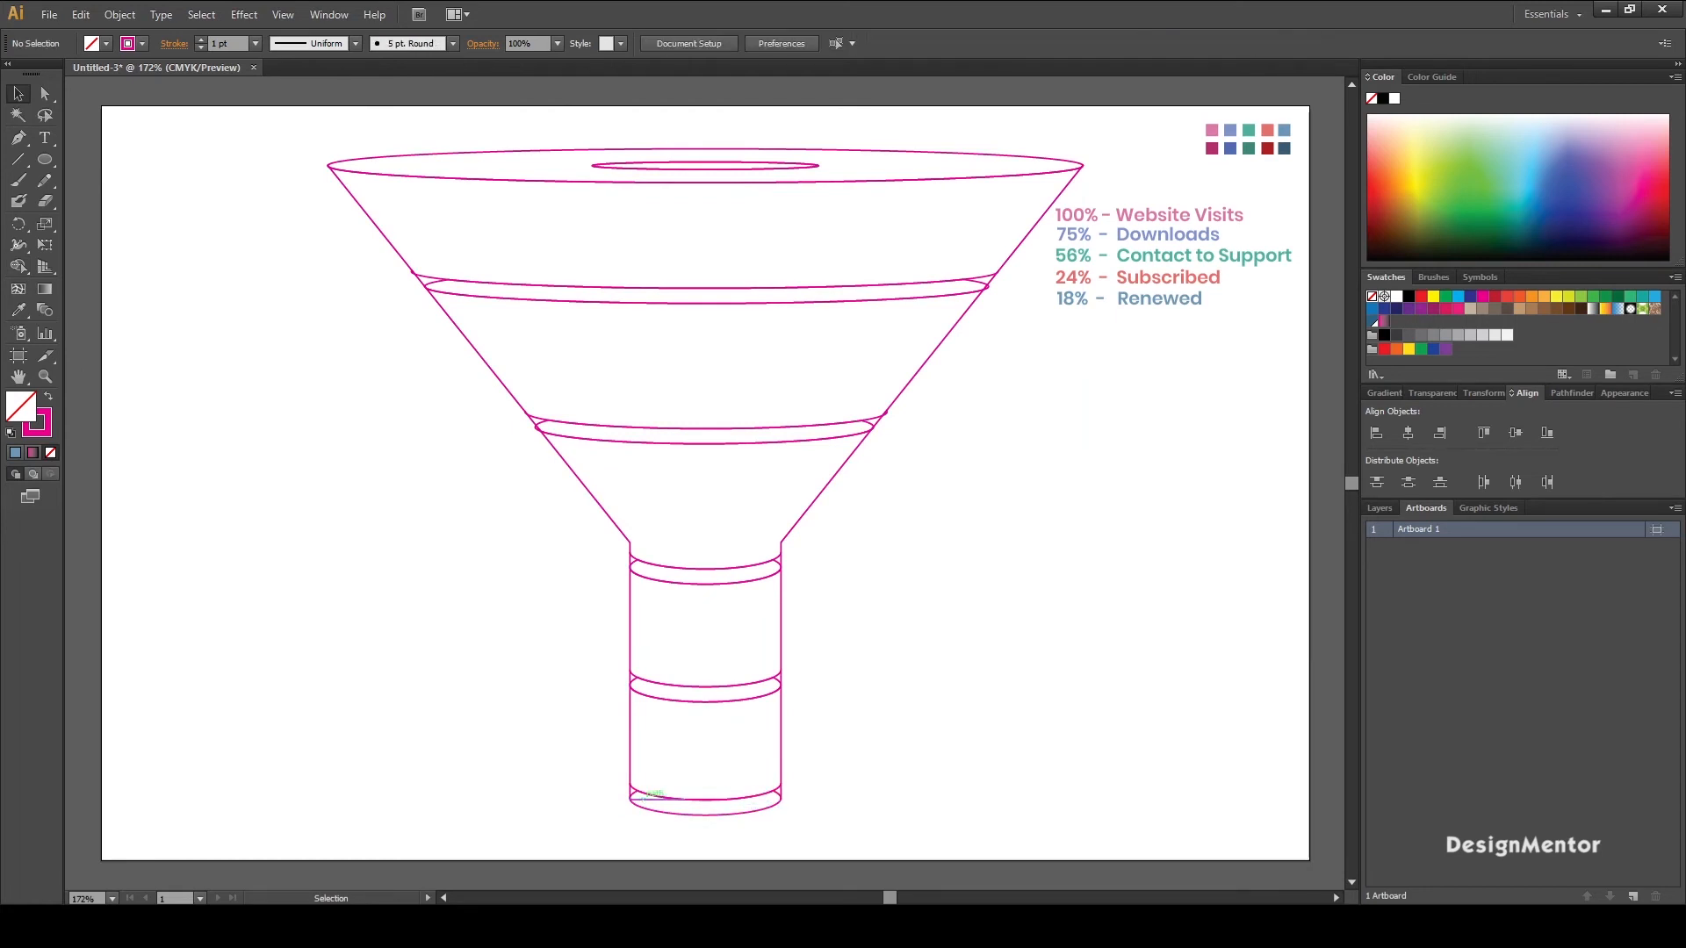
pyautogui.click(658, 800)
pyautogui.moveTo(657, 800); pyautogui.dragTo(740, 800)
pyautogui.press('Delete')
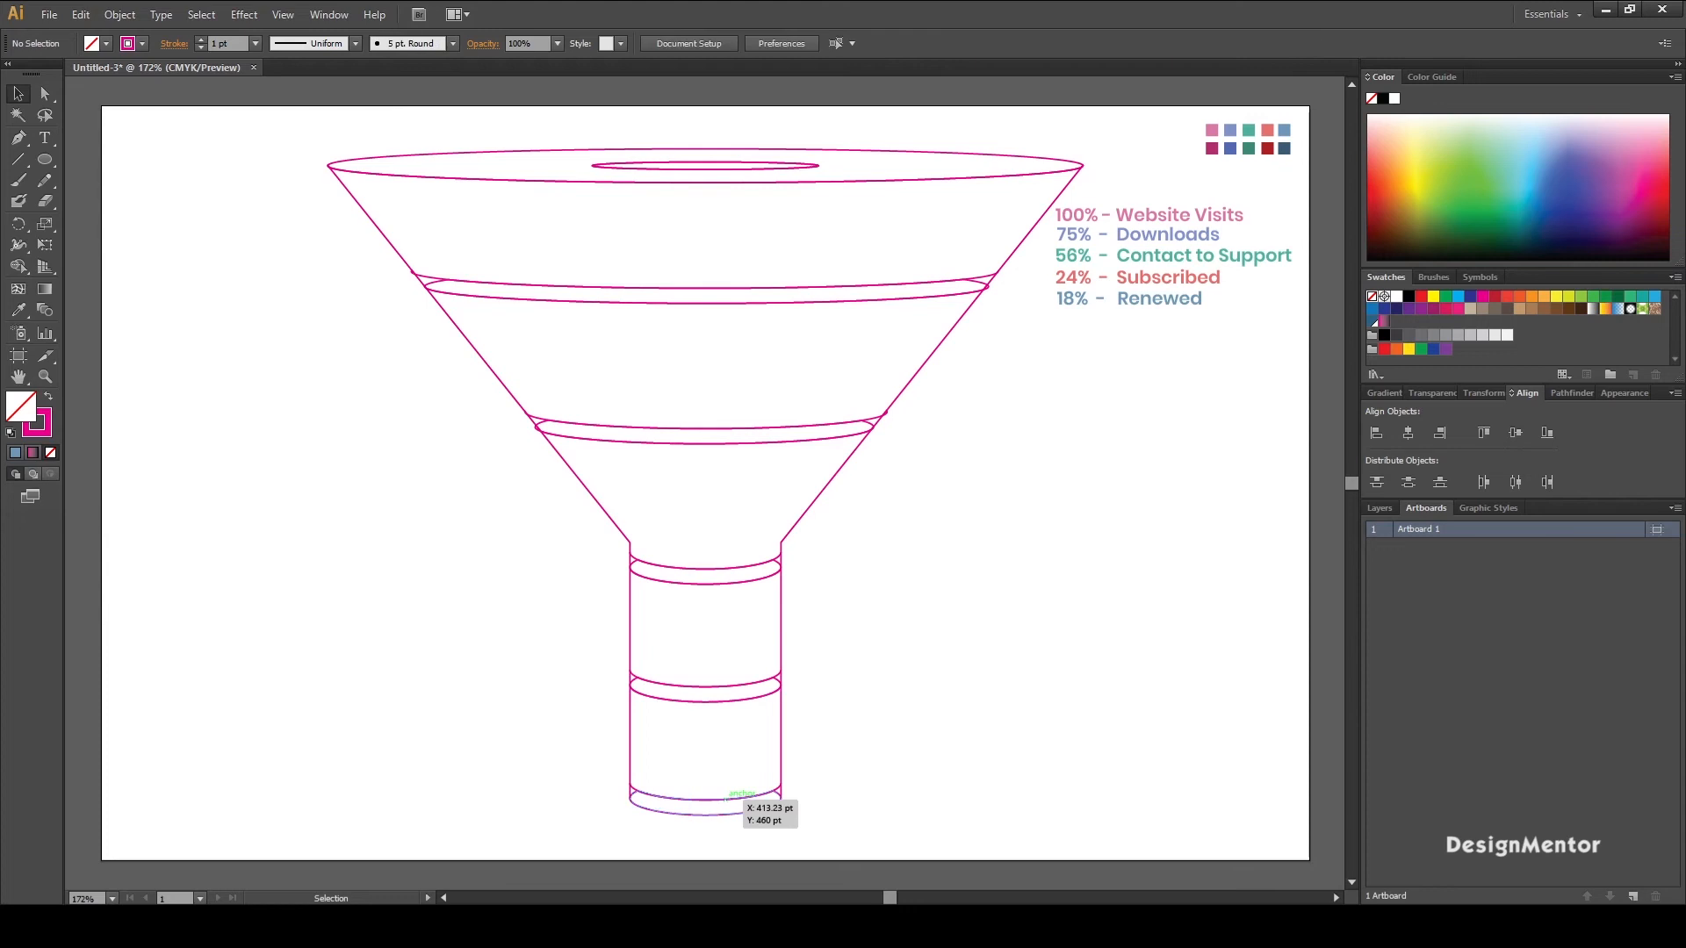
pyautogui.moveTo(239, 119); pyautogui.dragTo(956, 835)
pyautogui.click(19, 266)
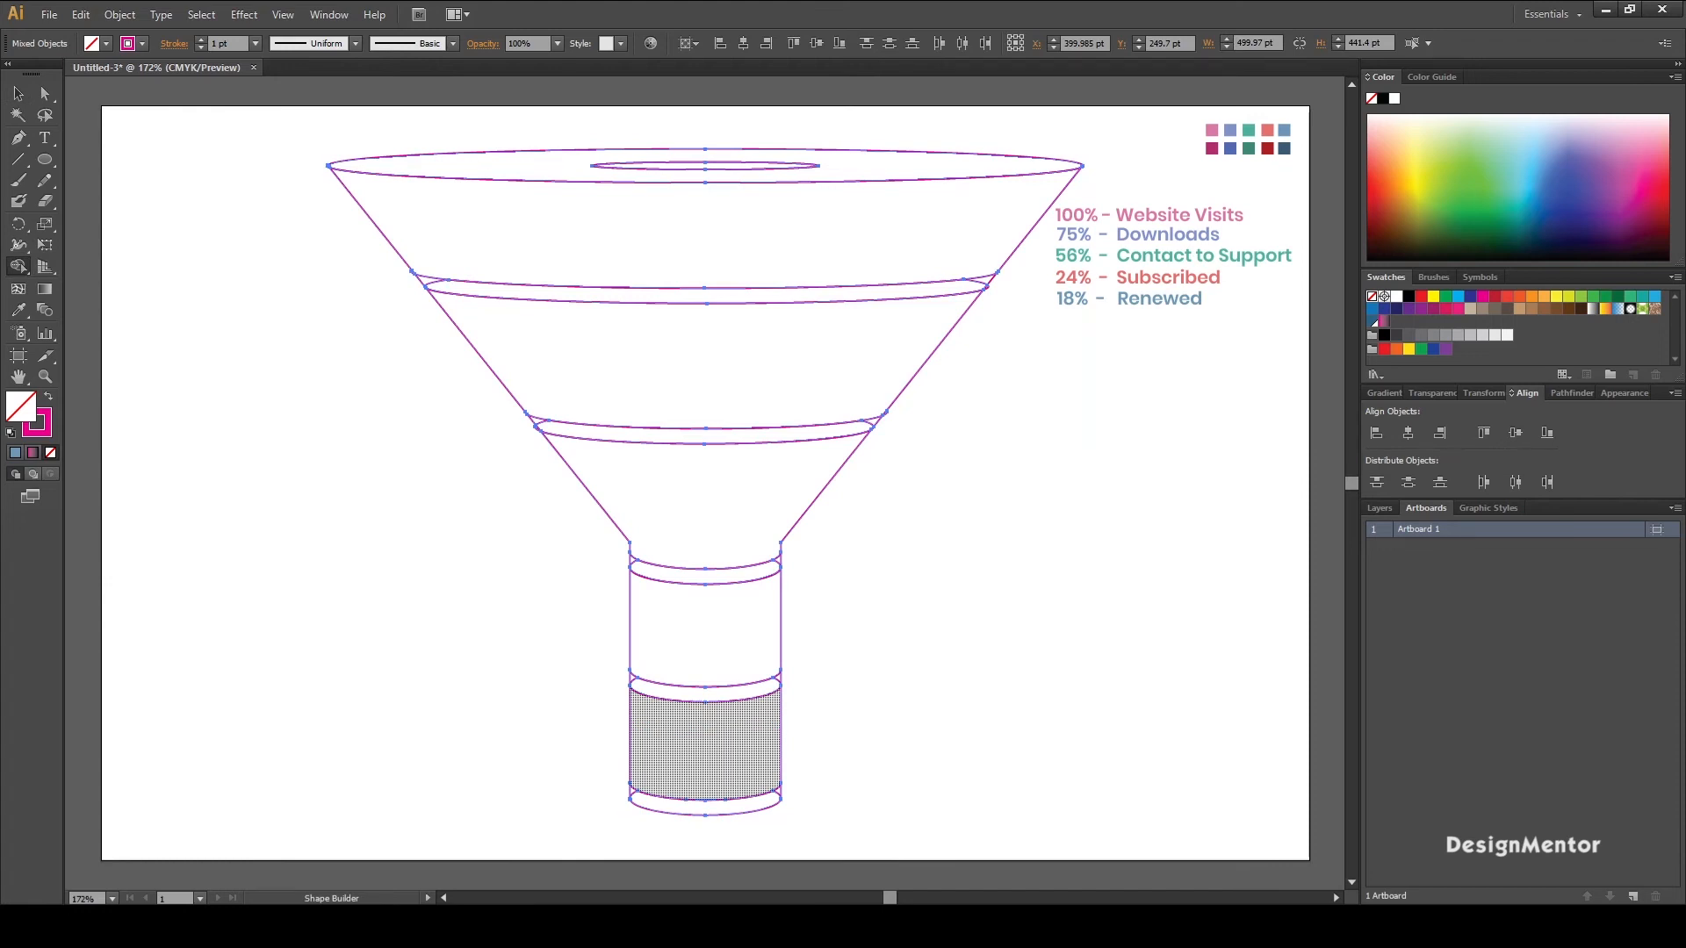
pyautogui.press('v')
pyautogui.hotkey('ctrl', 'shift', 'a')
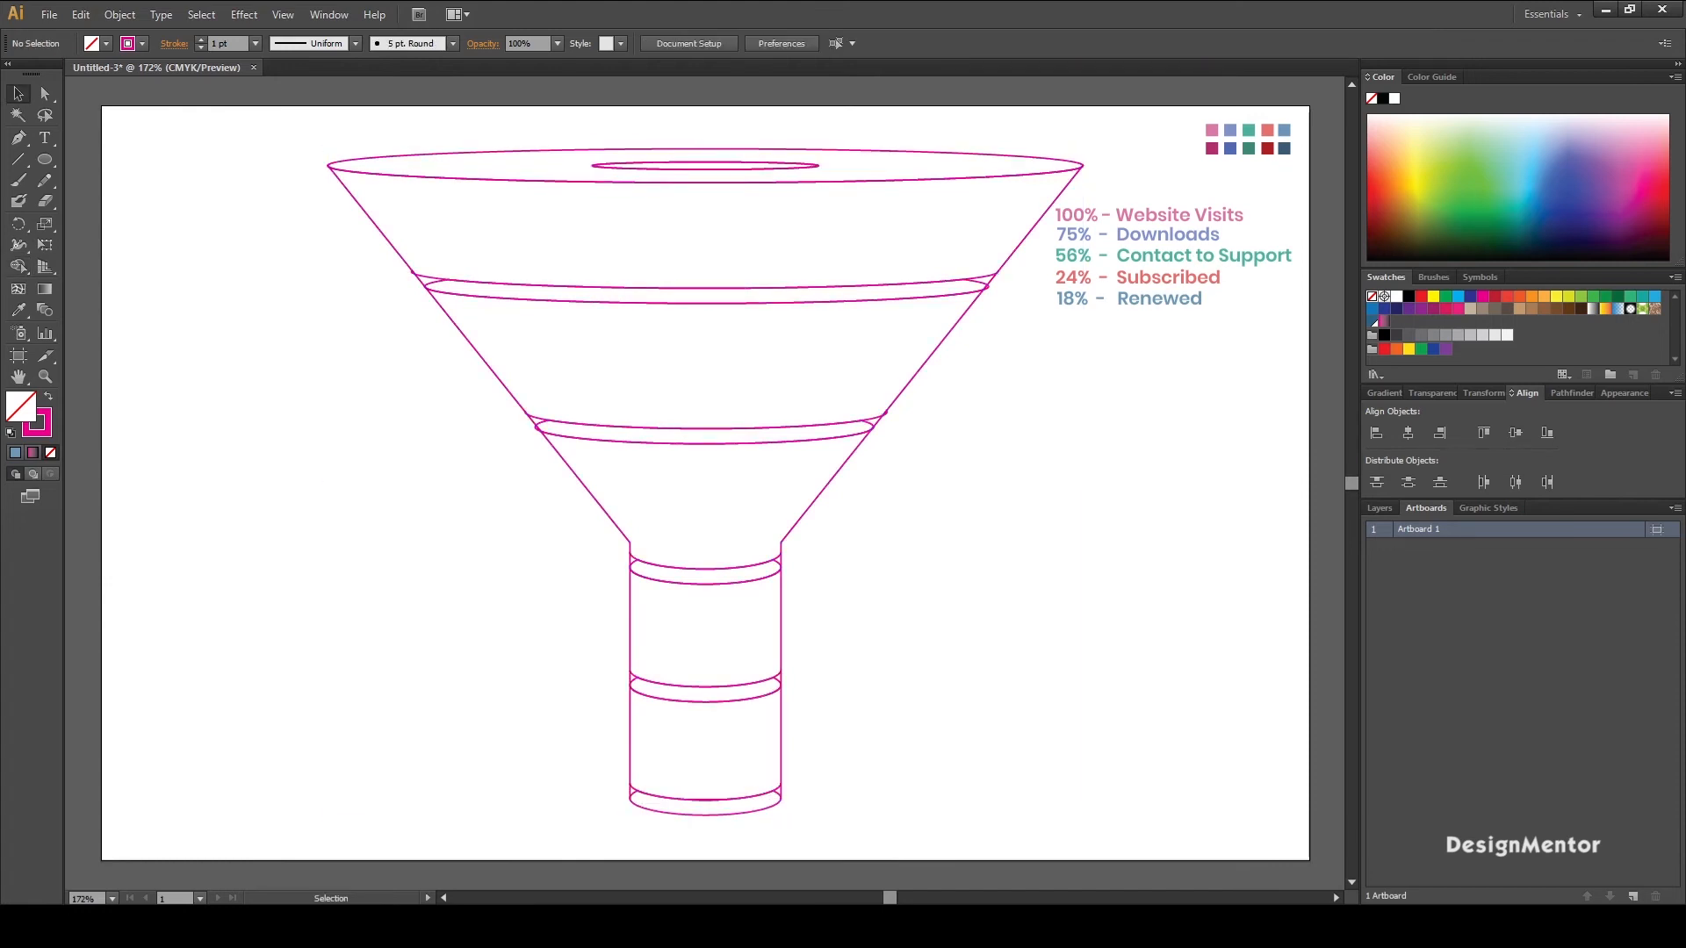
pyautogui.moveTo(280, 123); pyautogui.dragTo(945, 748)
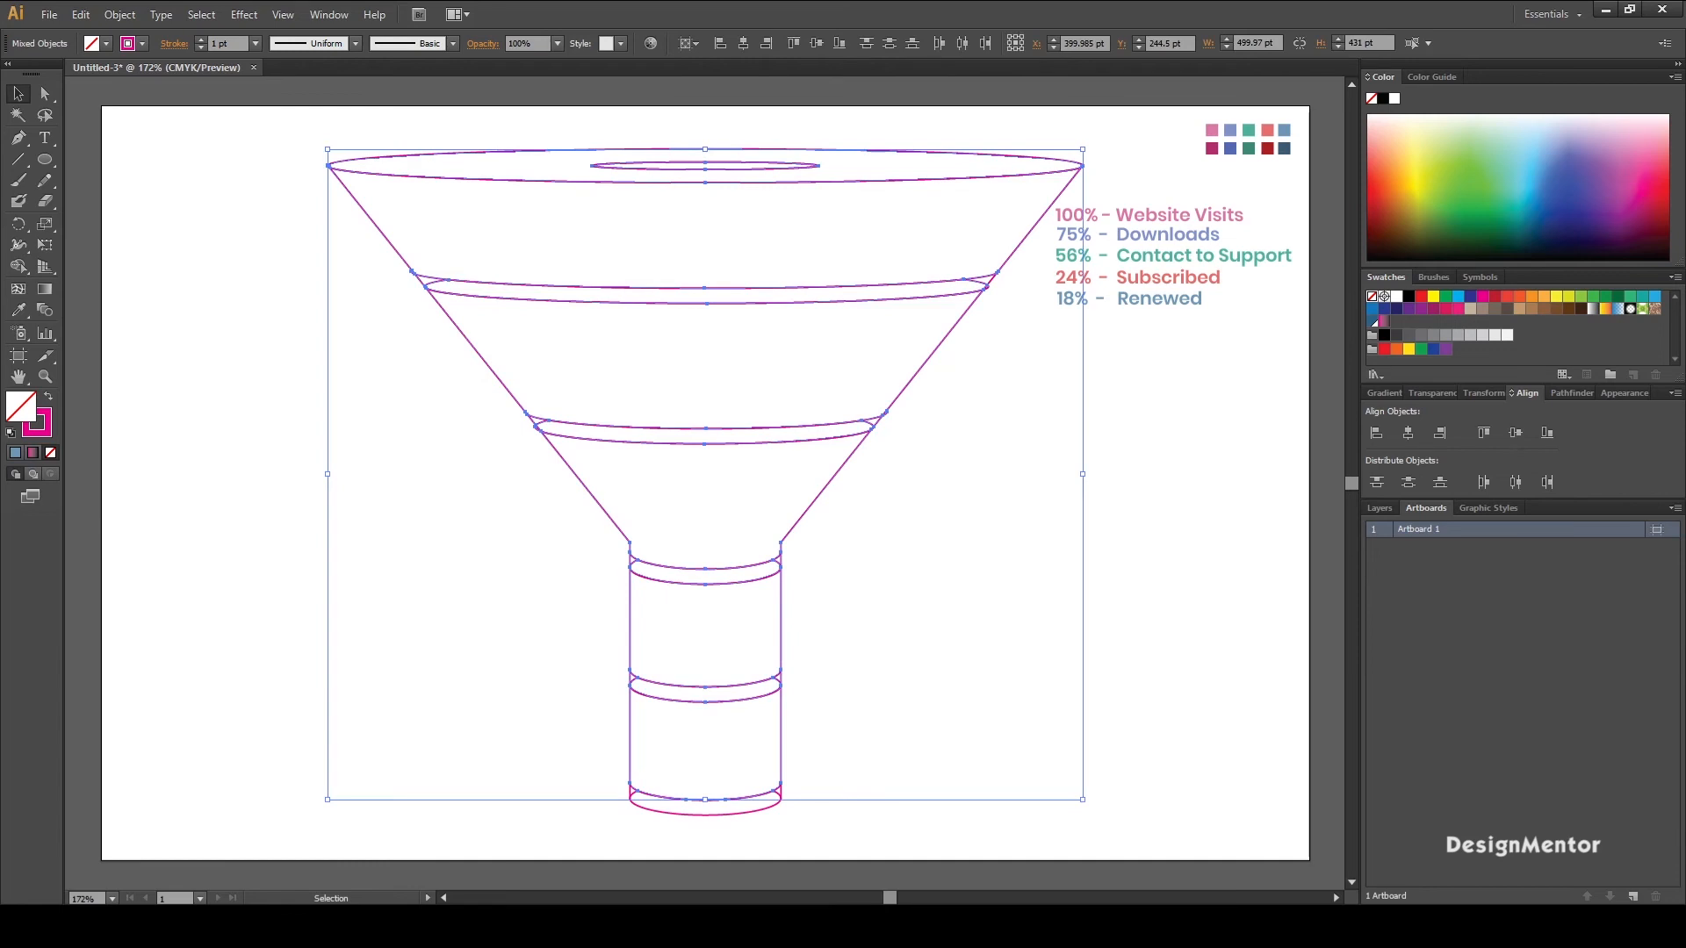
pyautogui.hotkey('ctrl', 'shift', 'a')
# - Fill the widest cone section with the light pink sampled from the palette using the Eyedropper
pyautogui.moveTo(337, 211); pyautogui.dragTo(1029, 239)
pyautogui.press('i')
pyautogui.click(1212, 130)
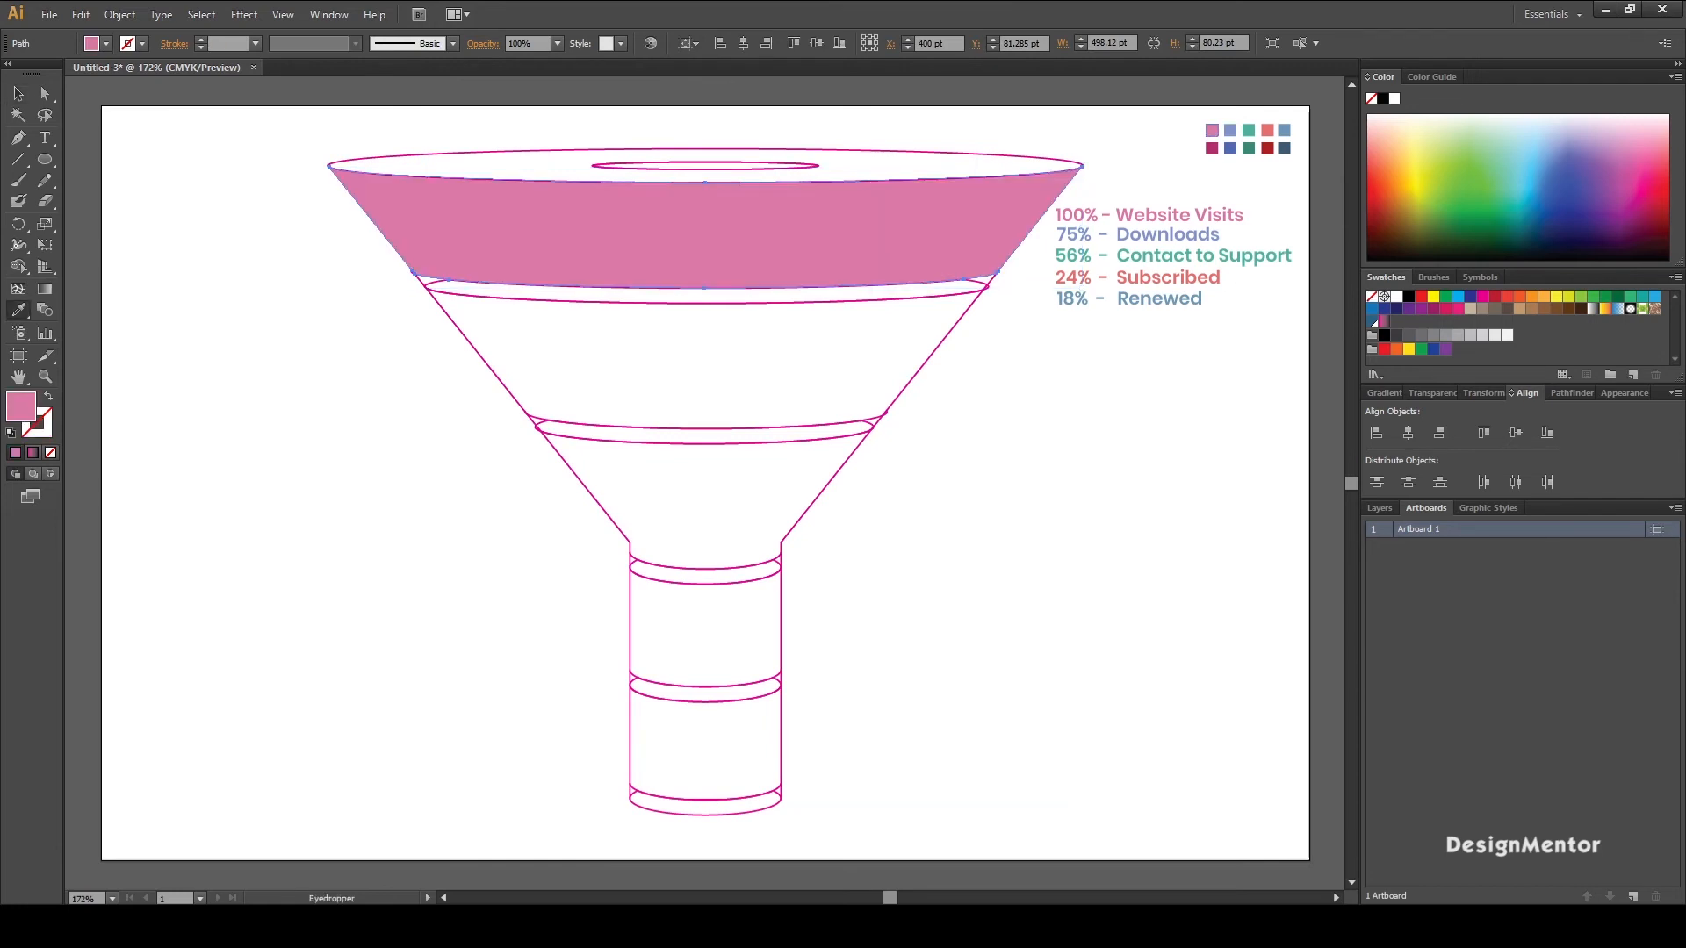
pyautogui.press('v')
pyautogui.hotkey('ctrl', 'shift', 'a')
# - Fill the second cone section with the light periwinkle blue sampled from the palette
pyautogui.moveTo(439, 359); pyautogui.dragTo(970, 382)
pyautogui.press('i')
pyautogui.click(1230, 130)
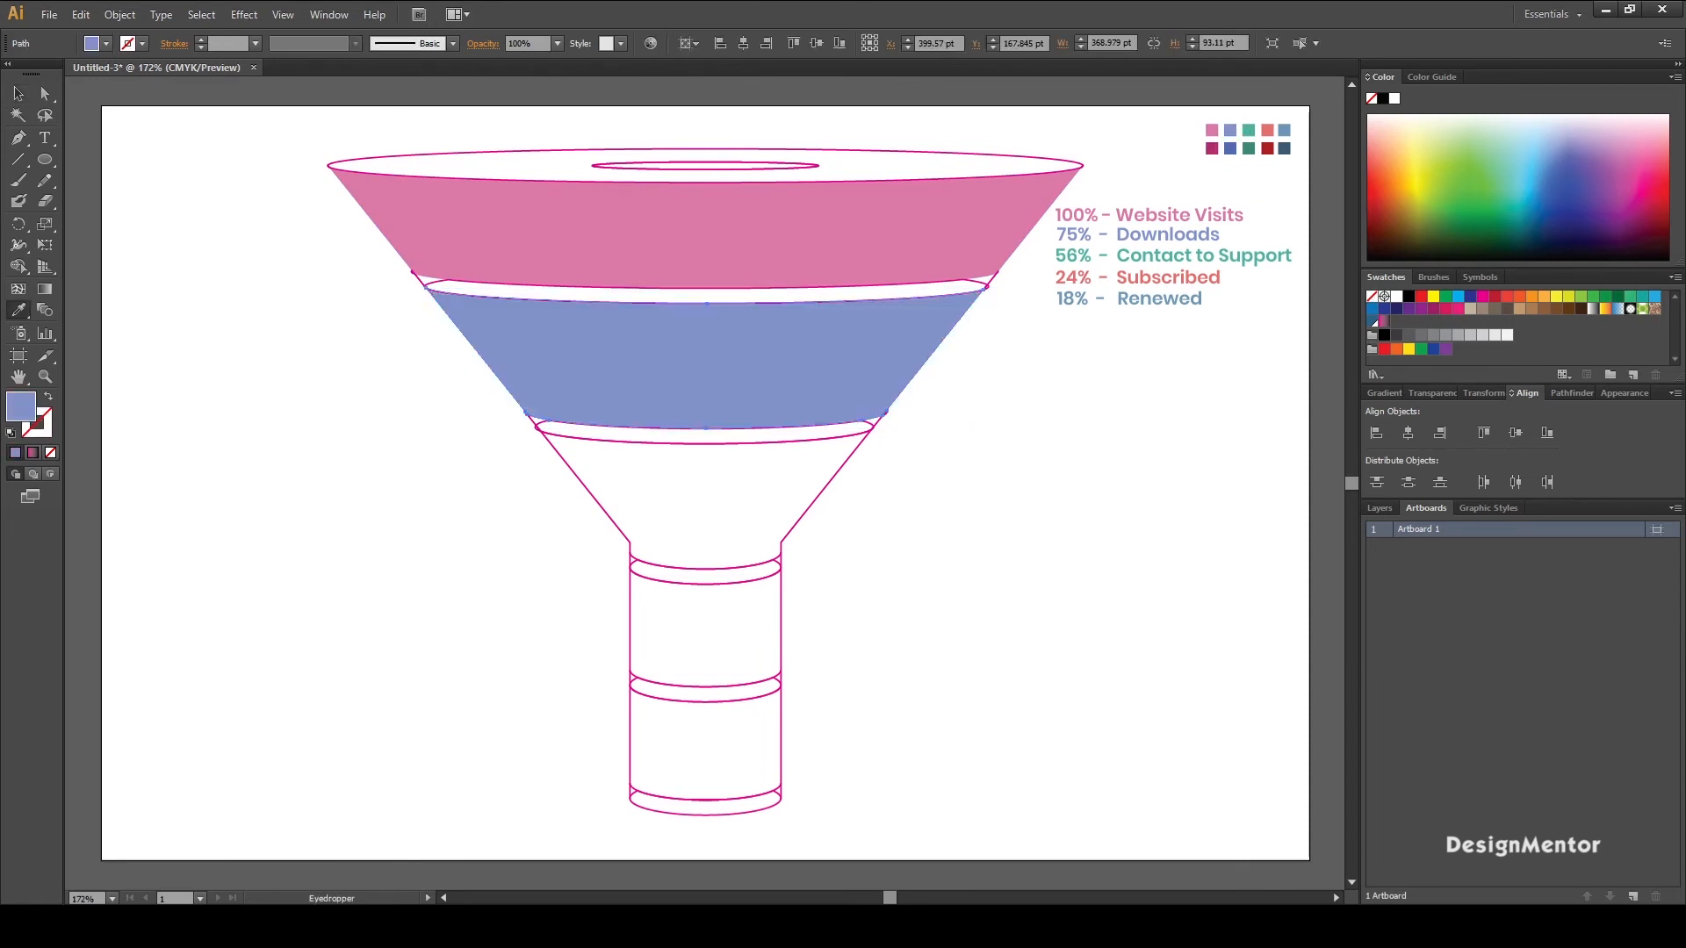
pyautogui.press('v')
# - Fill the third cone section with the light teal green sampled from the palette
pyautogui.moveTo(546, 482); pyautogui.dragTo(908, 497)
pyautogui.press('i')
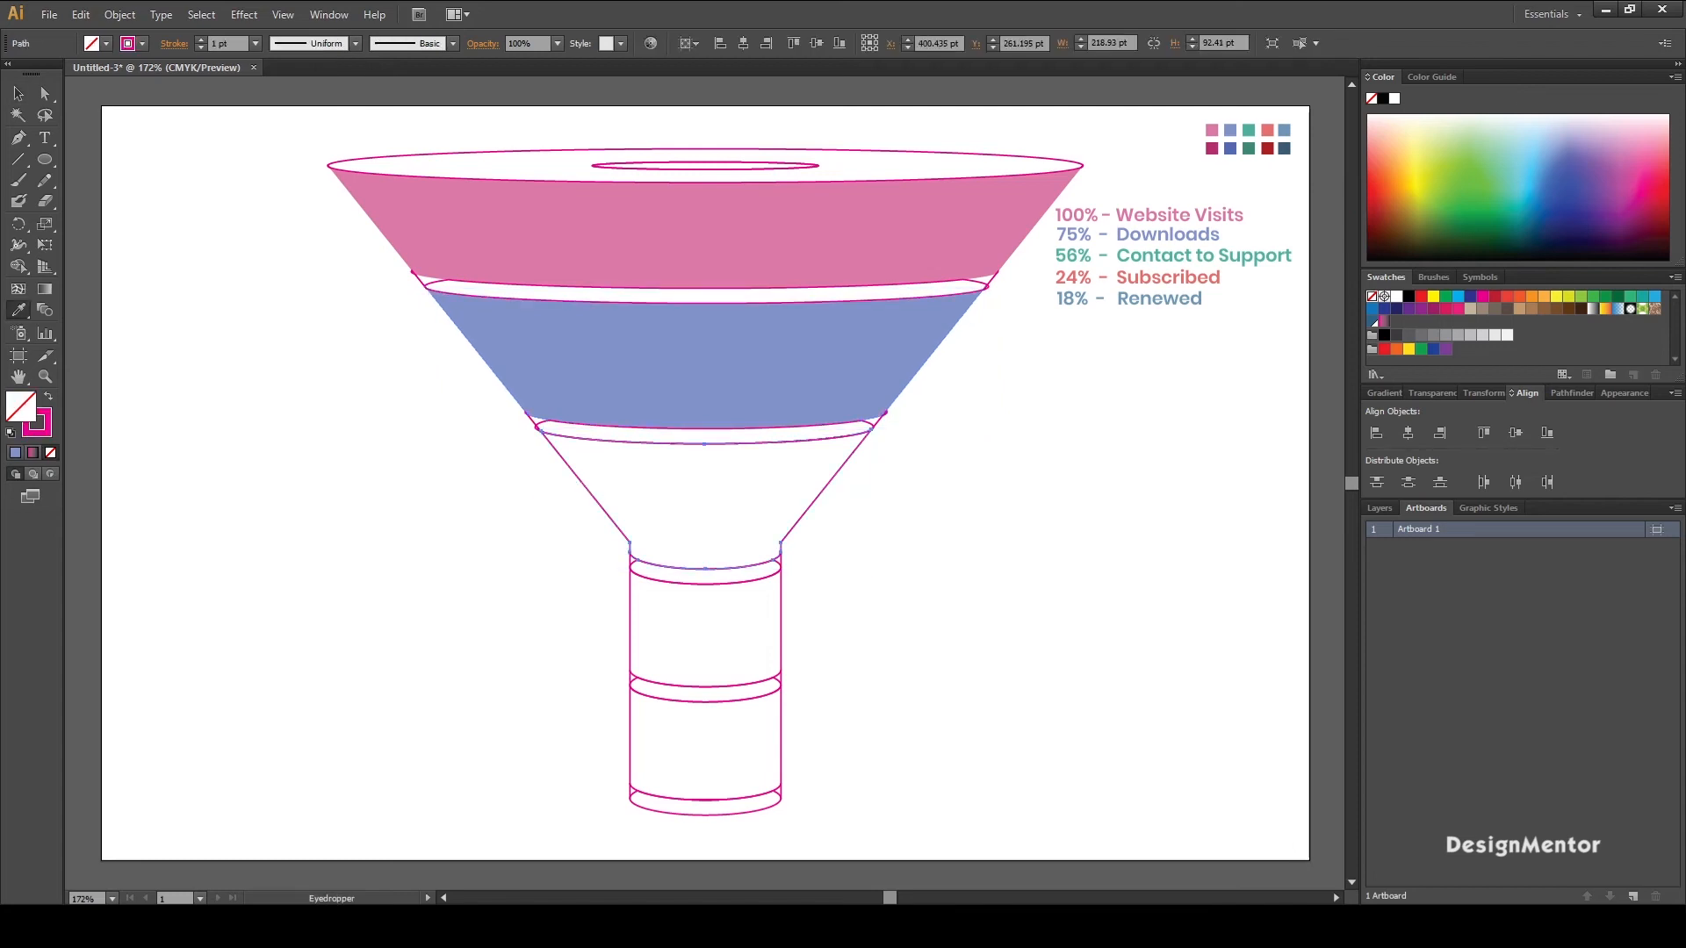
pyautogui.click(1248, 130)
pyautogui.press('v')
pyautogui.hotkey('ctrl', 'shift', 'a')
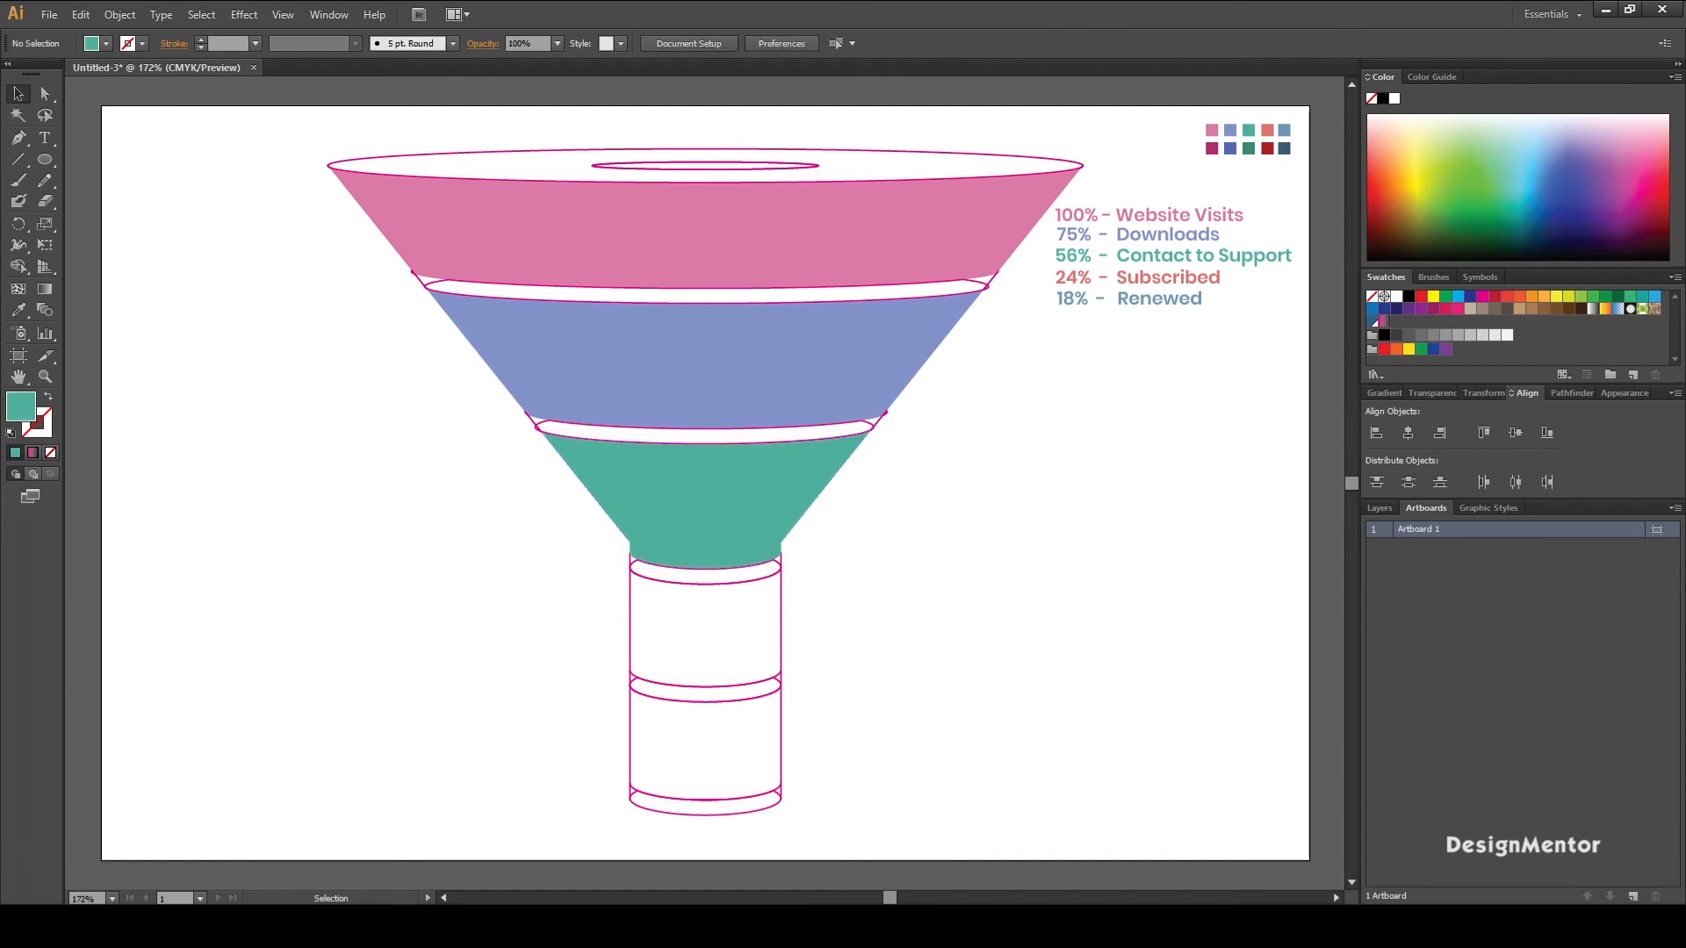
# - Fill the upper neck section with the coral red sampled from the palette
pyautogui.moveTo(599, 600); pyautogui.dragTo(822, 648)
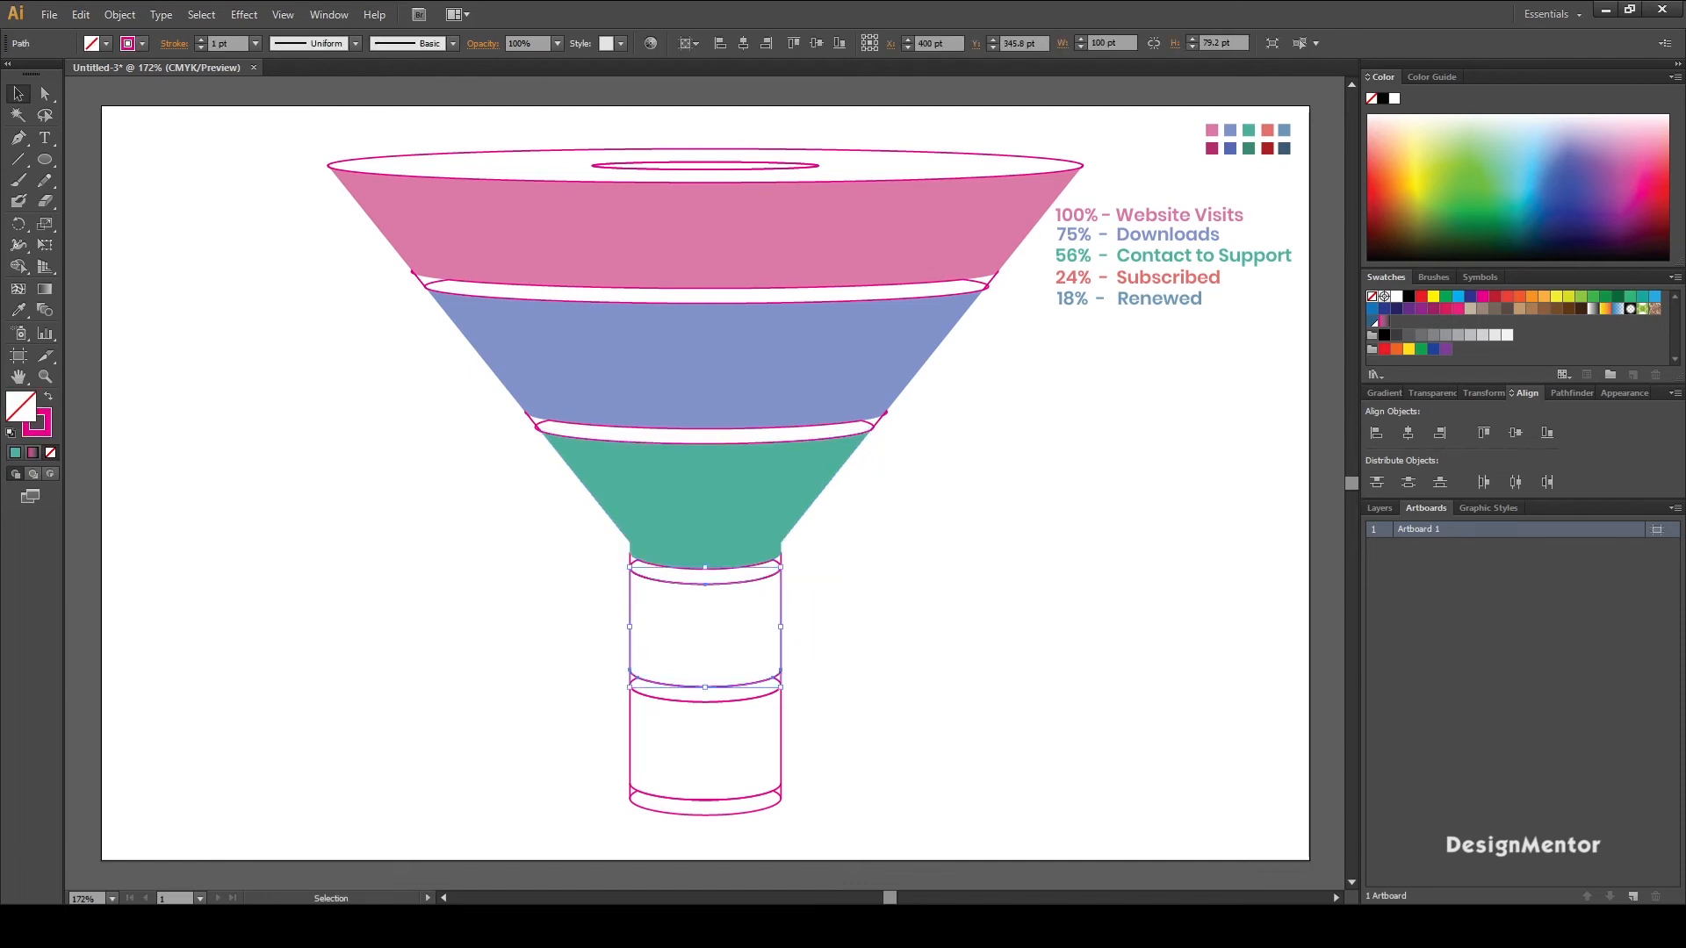
pyautogui.press('i')
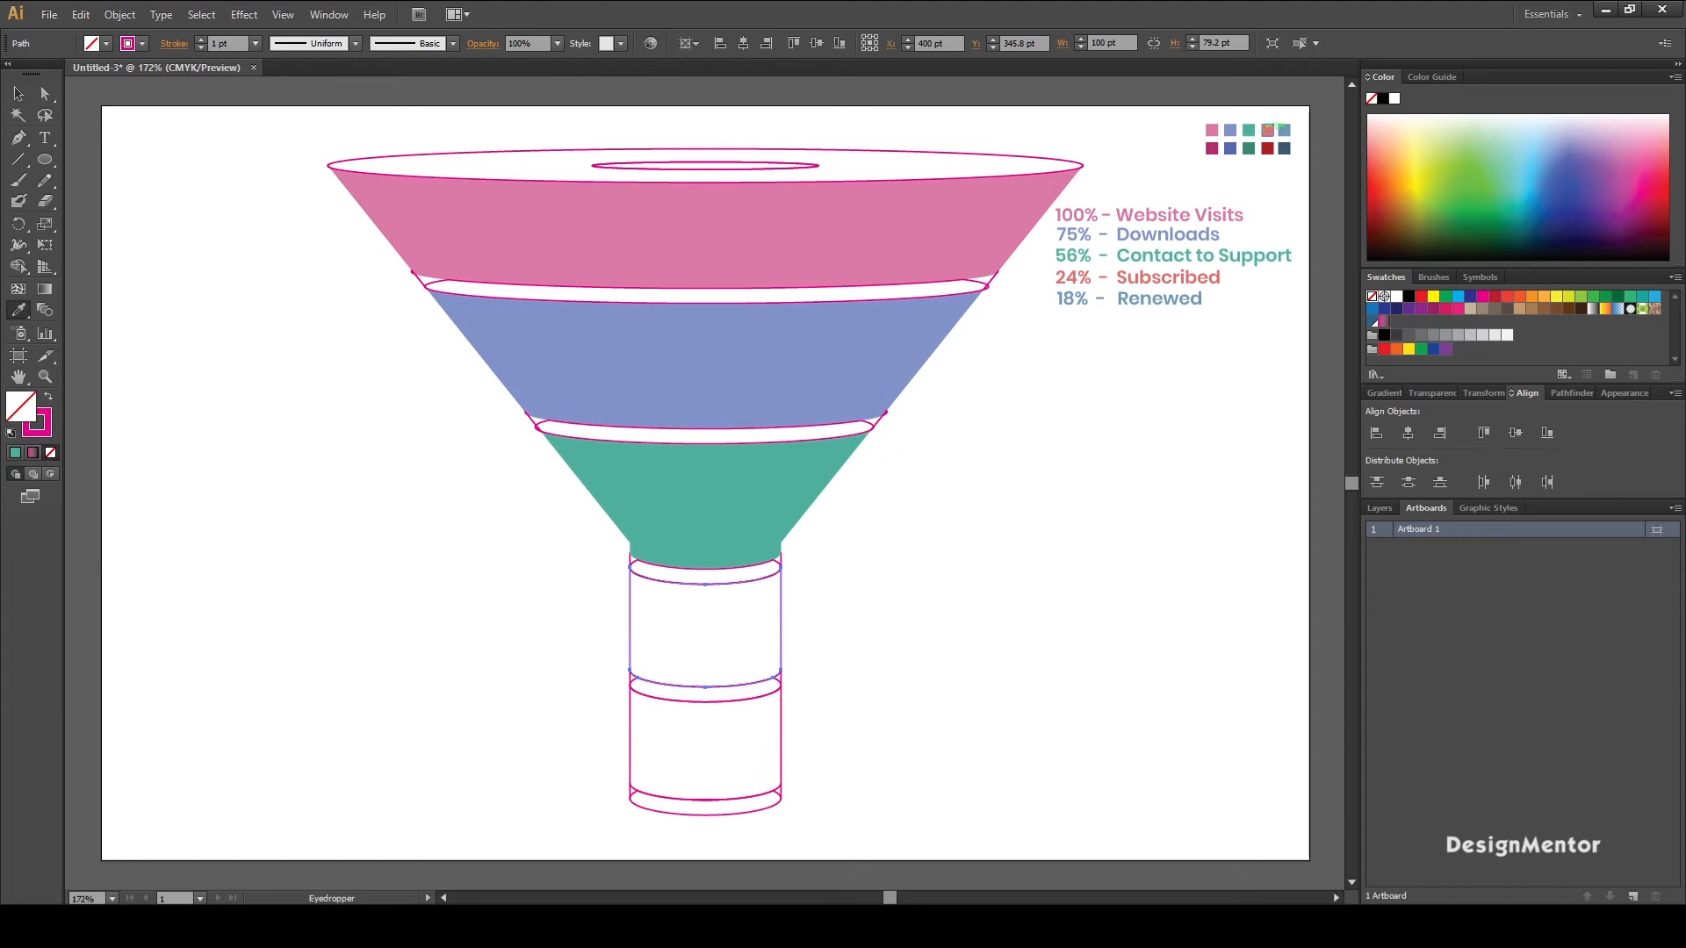
pyautogui.click(1267, 131)
pyautogui.press('v')
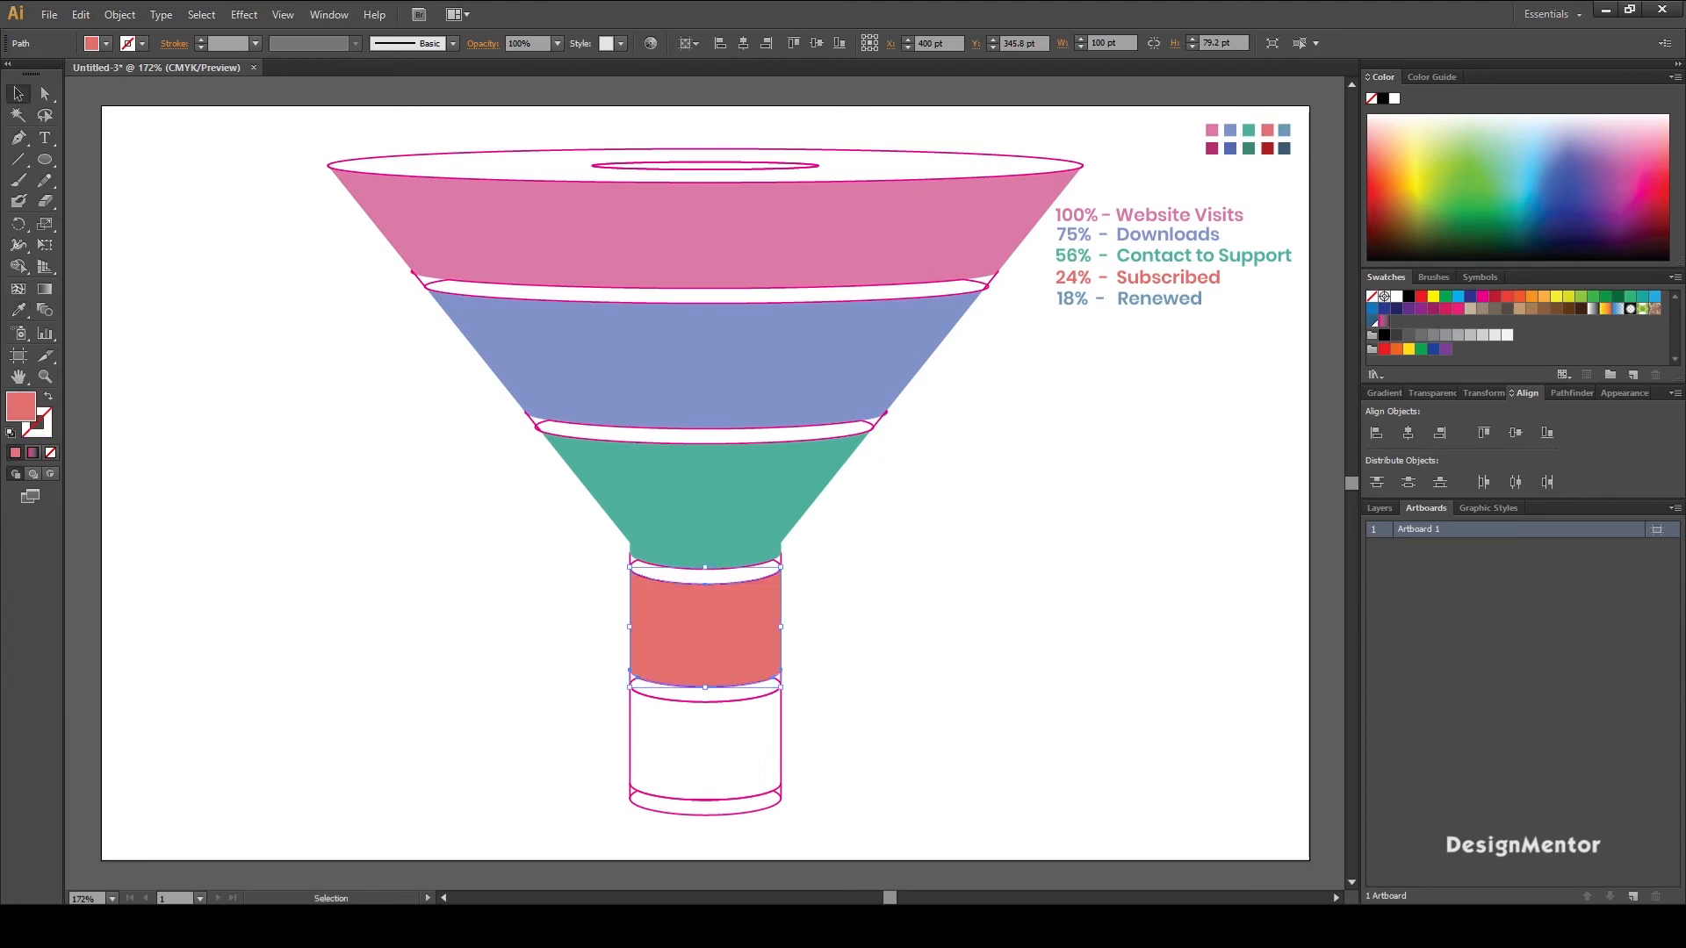
pyautogui.hotkey('ctrl', 'shift', 'a')
# - Fill the lower neck section with the light steel blue sampled from the palette
pyautogui.moveTo(569, 730); pyautogui.dragTo(866, 754)
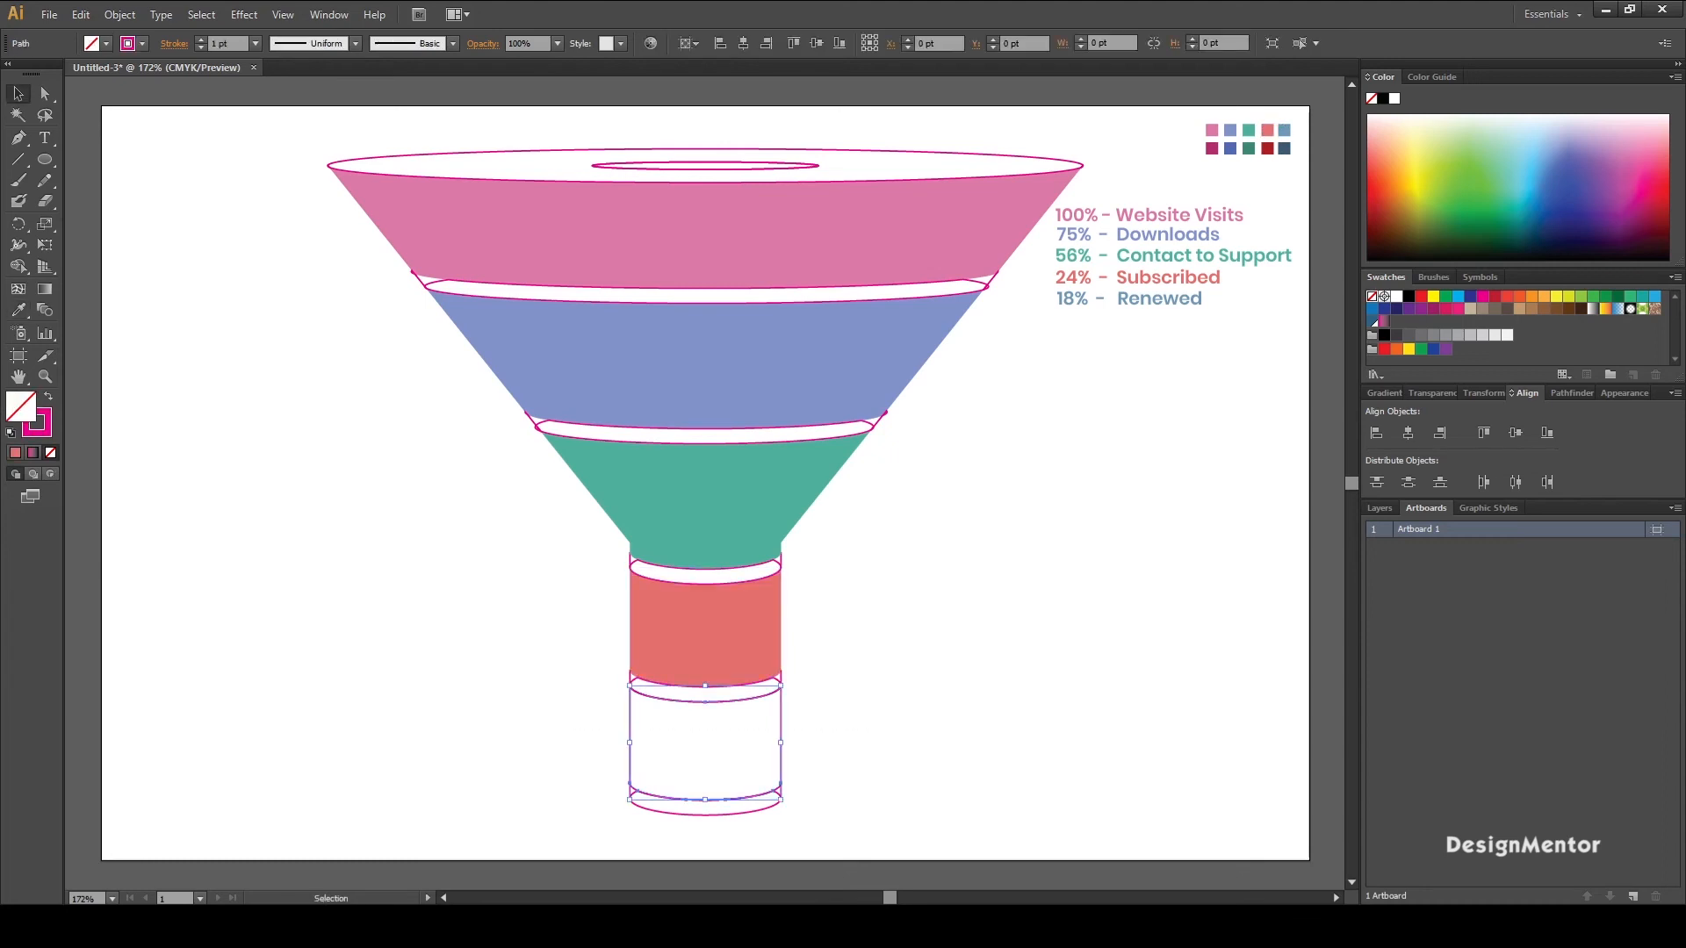
pyautogui.press('i')
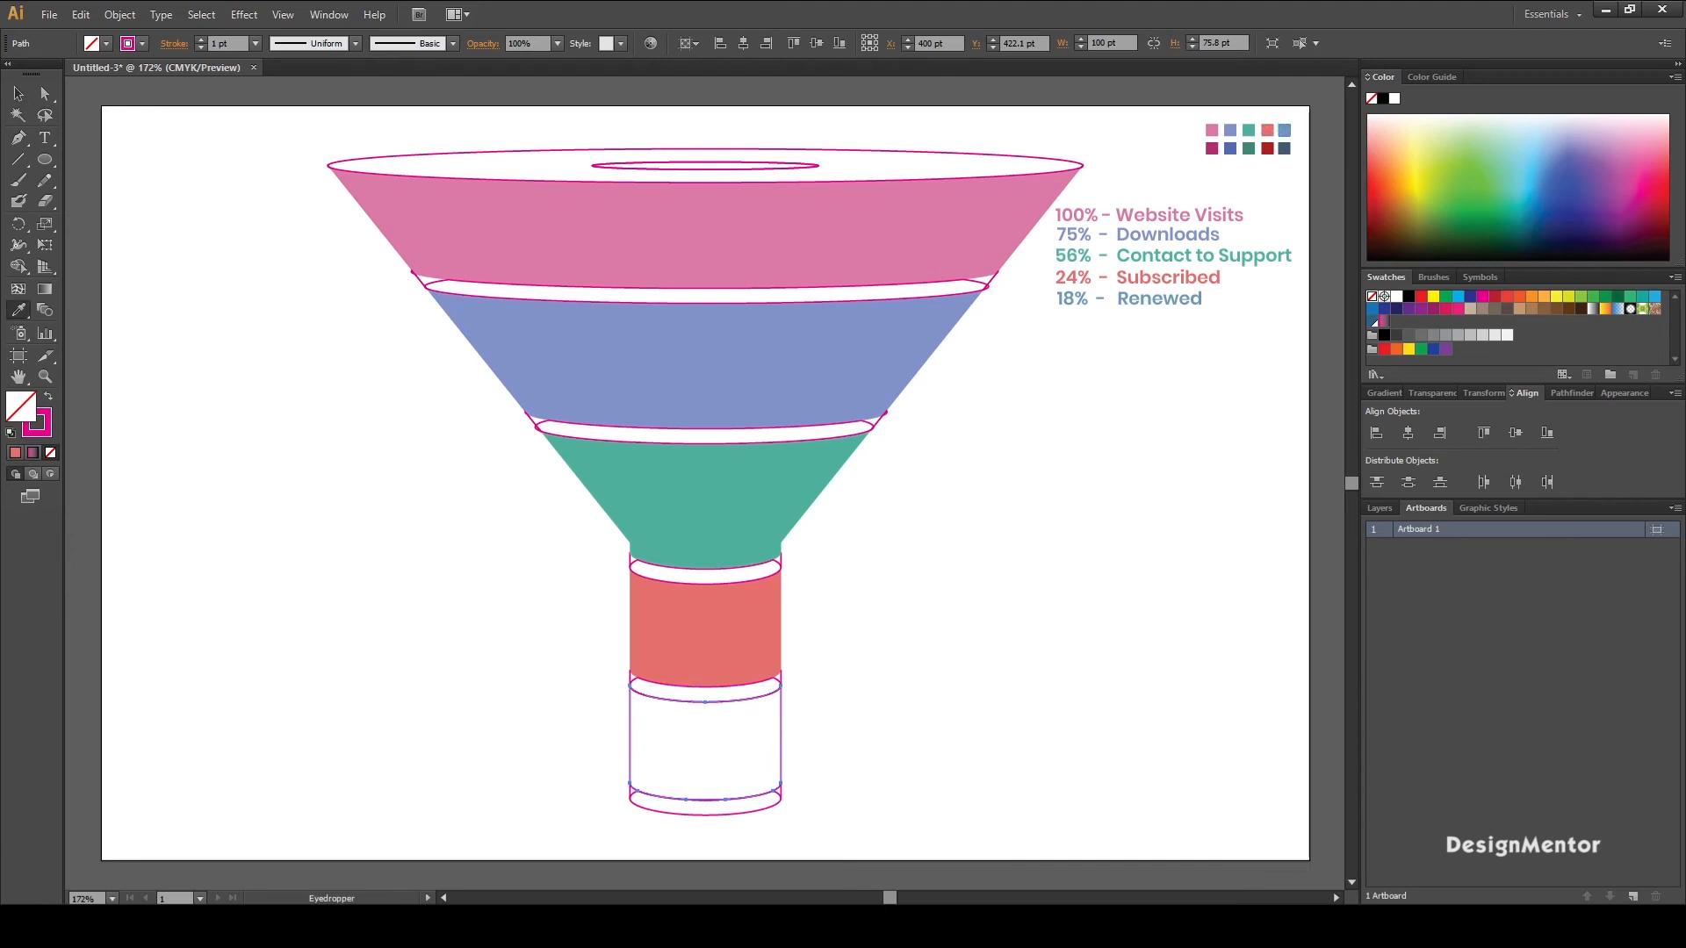
pyautogui.click(1282, 129)
pyautogui.press('v')
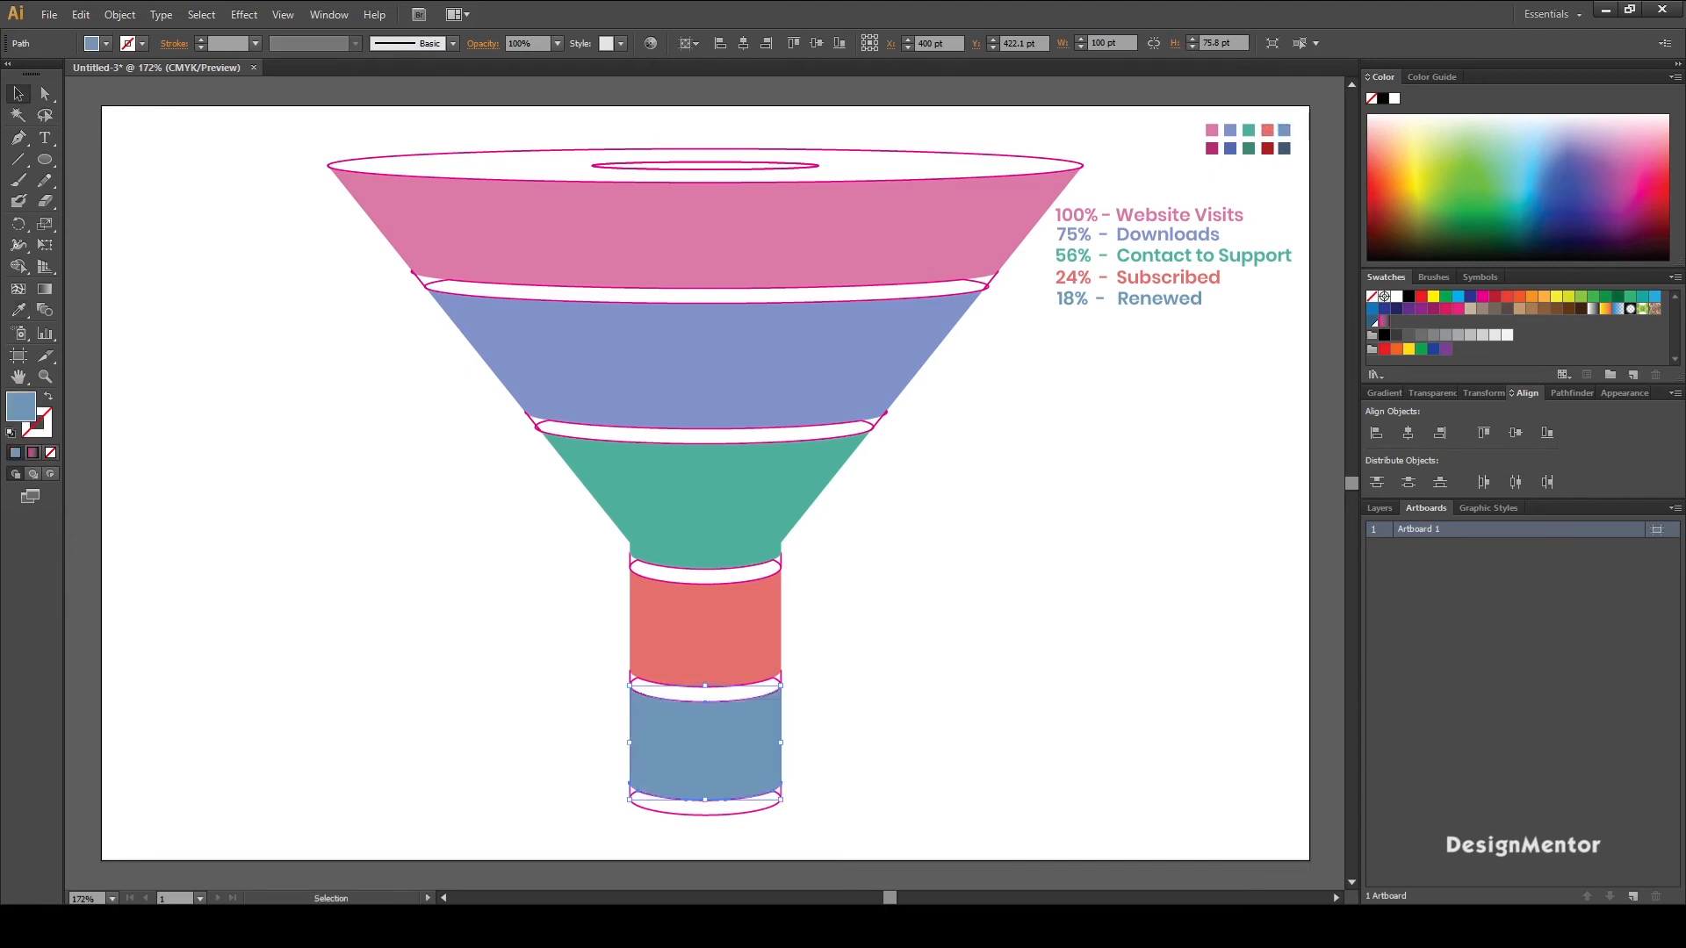
pyautogui.hotkey('ctrl', 'shift', 'a')
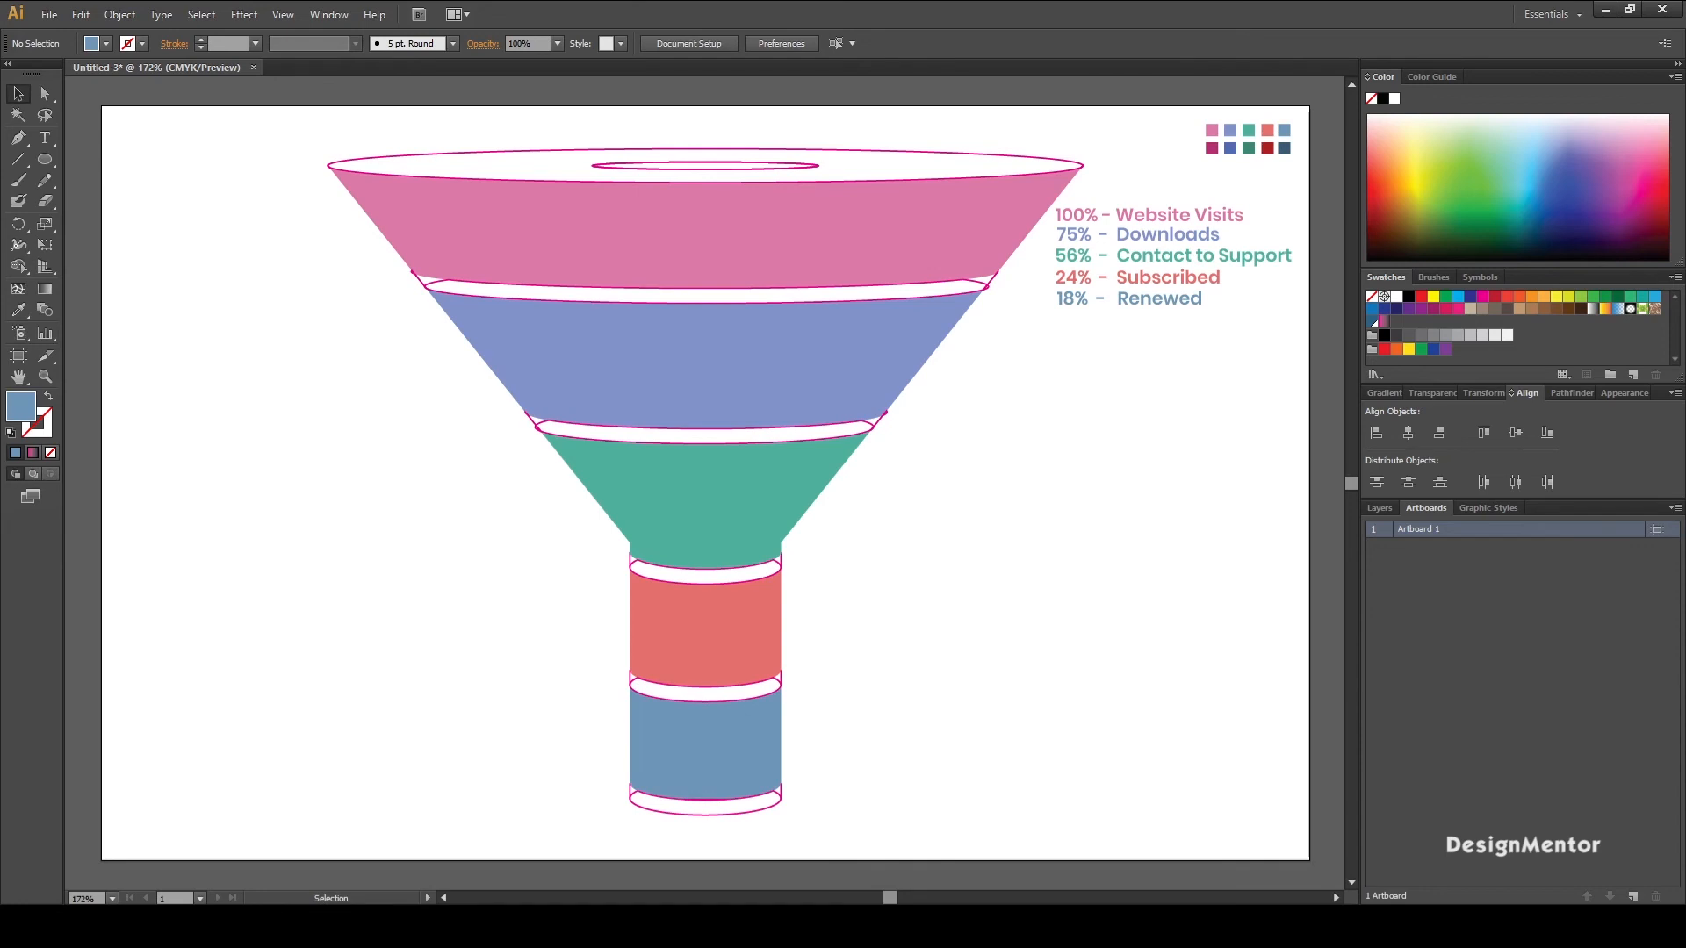
pyautogui.press('i')
pyautogui.click(1211, 147)
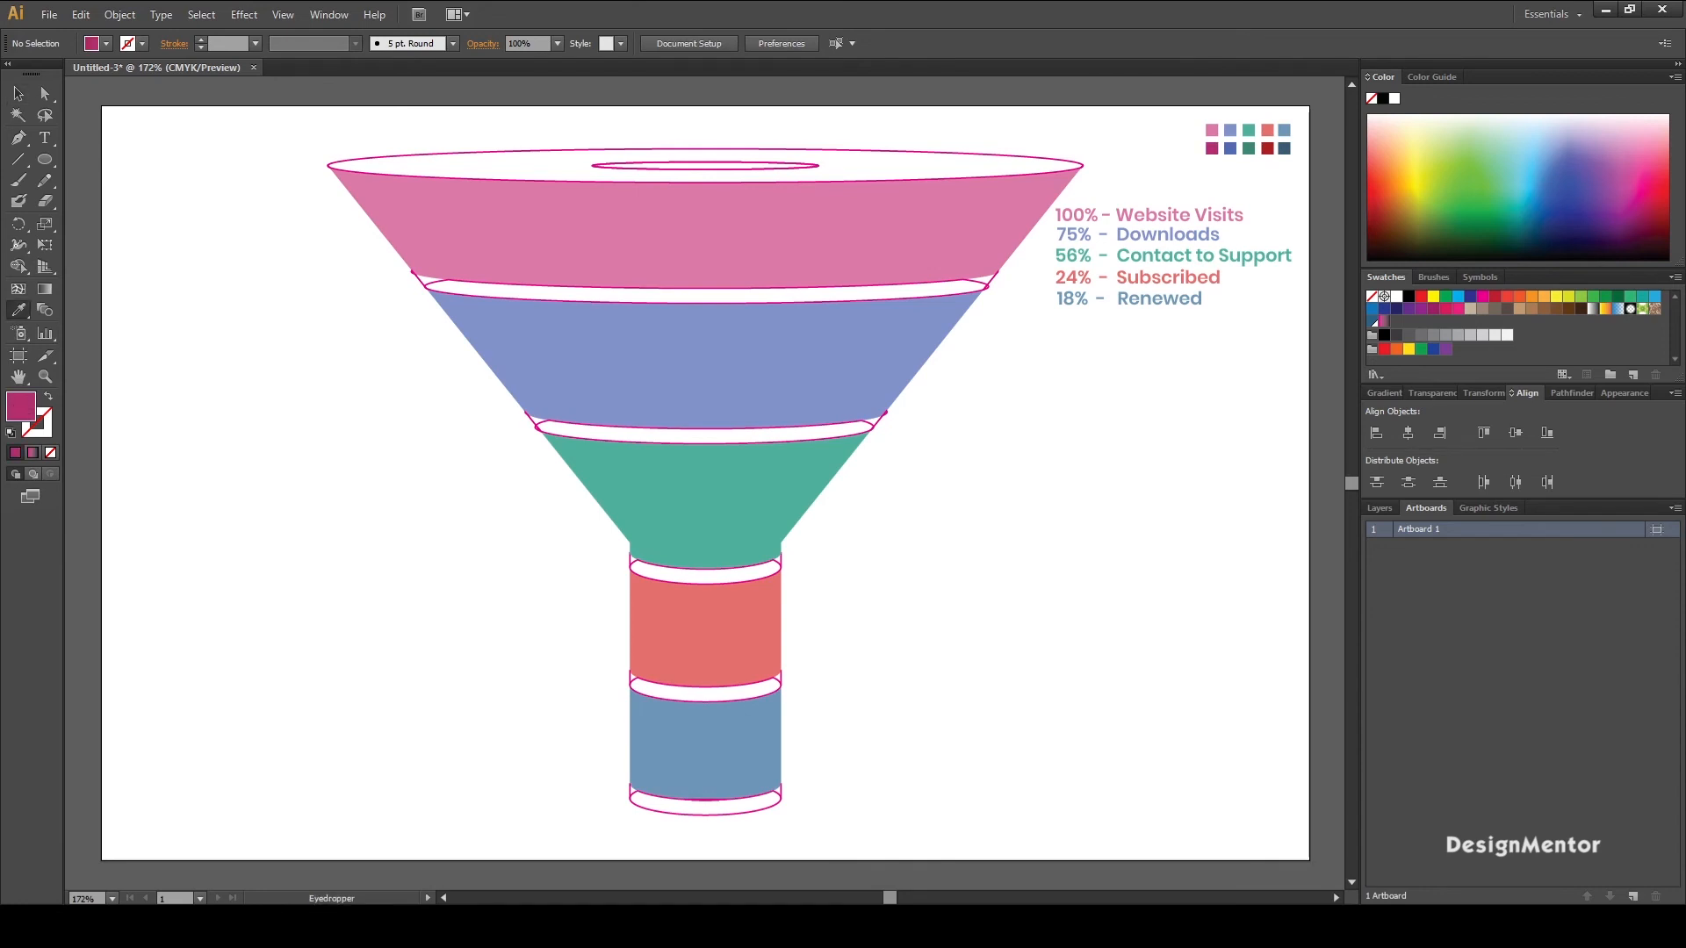
pyautogui.press('v')
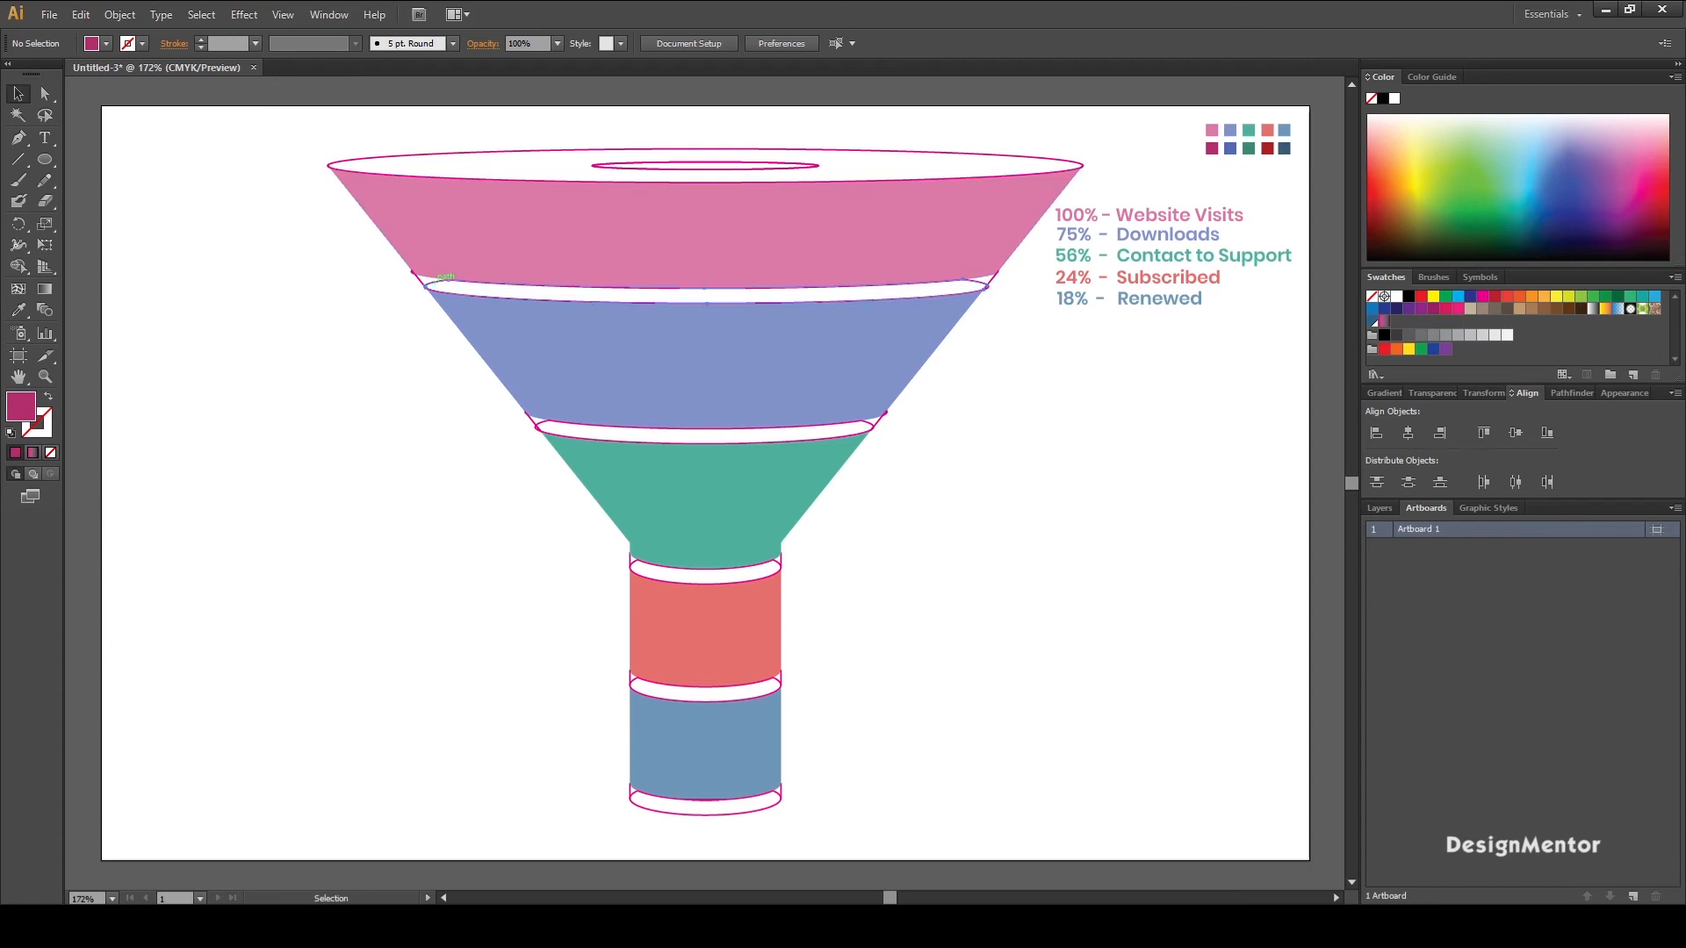
# - Fill the thin rim above the periwinkle blue section with the darker blue from the palette
pyautogui.click(439, 281)
pyautogui.press('i')
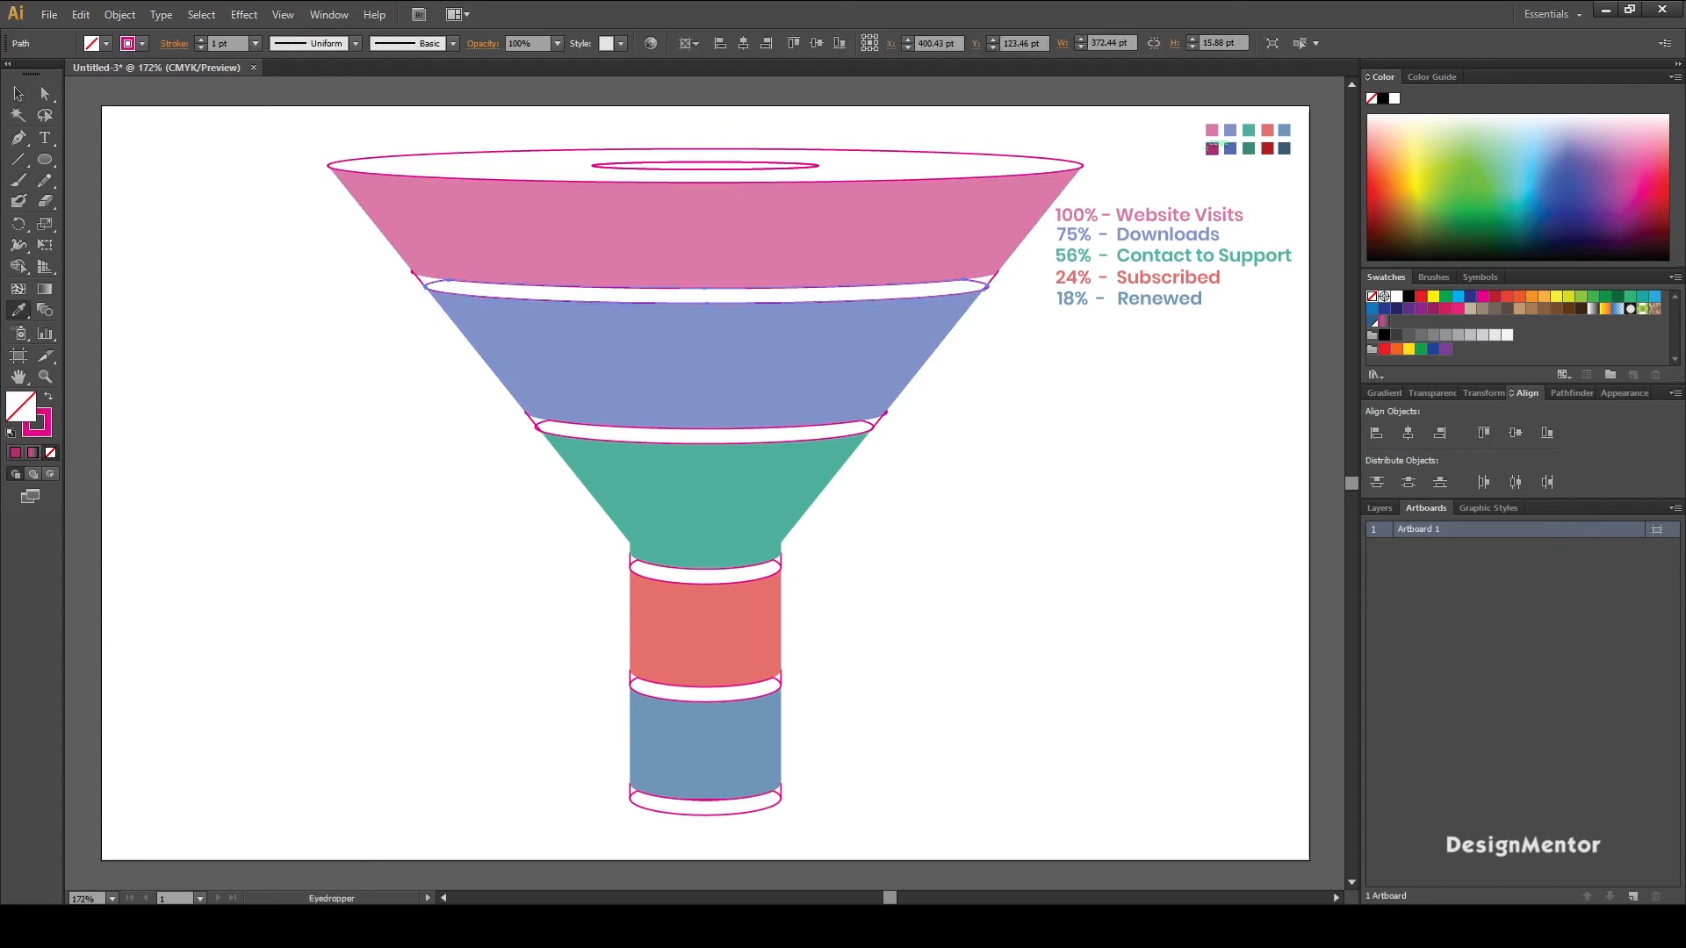
pyautogui.click(1230, 149)
pyautogui.press('v')
pyautogui.hotkey('ctrl', 'shift', 'a')
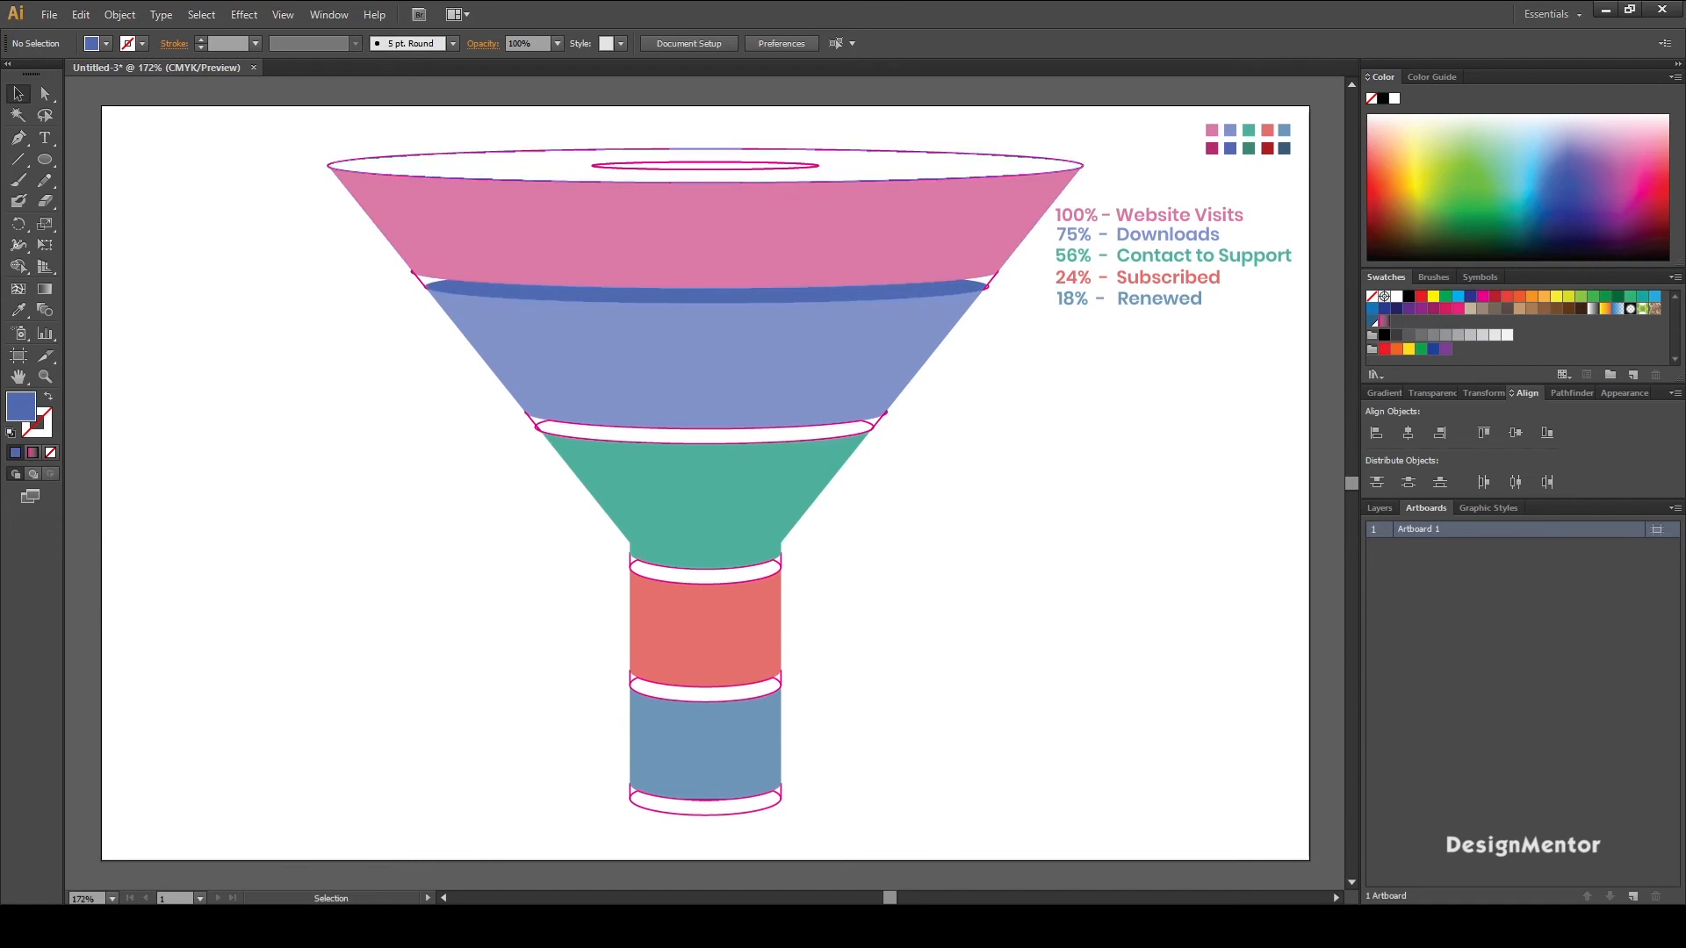
# - Fill the ring at the funnel's mouth with the dark magenta from the palette
pyautogui.click(705, 182)
pyautogui.press('i')
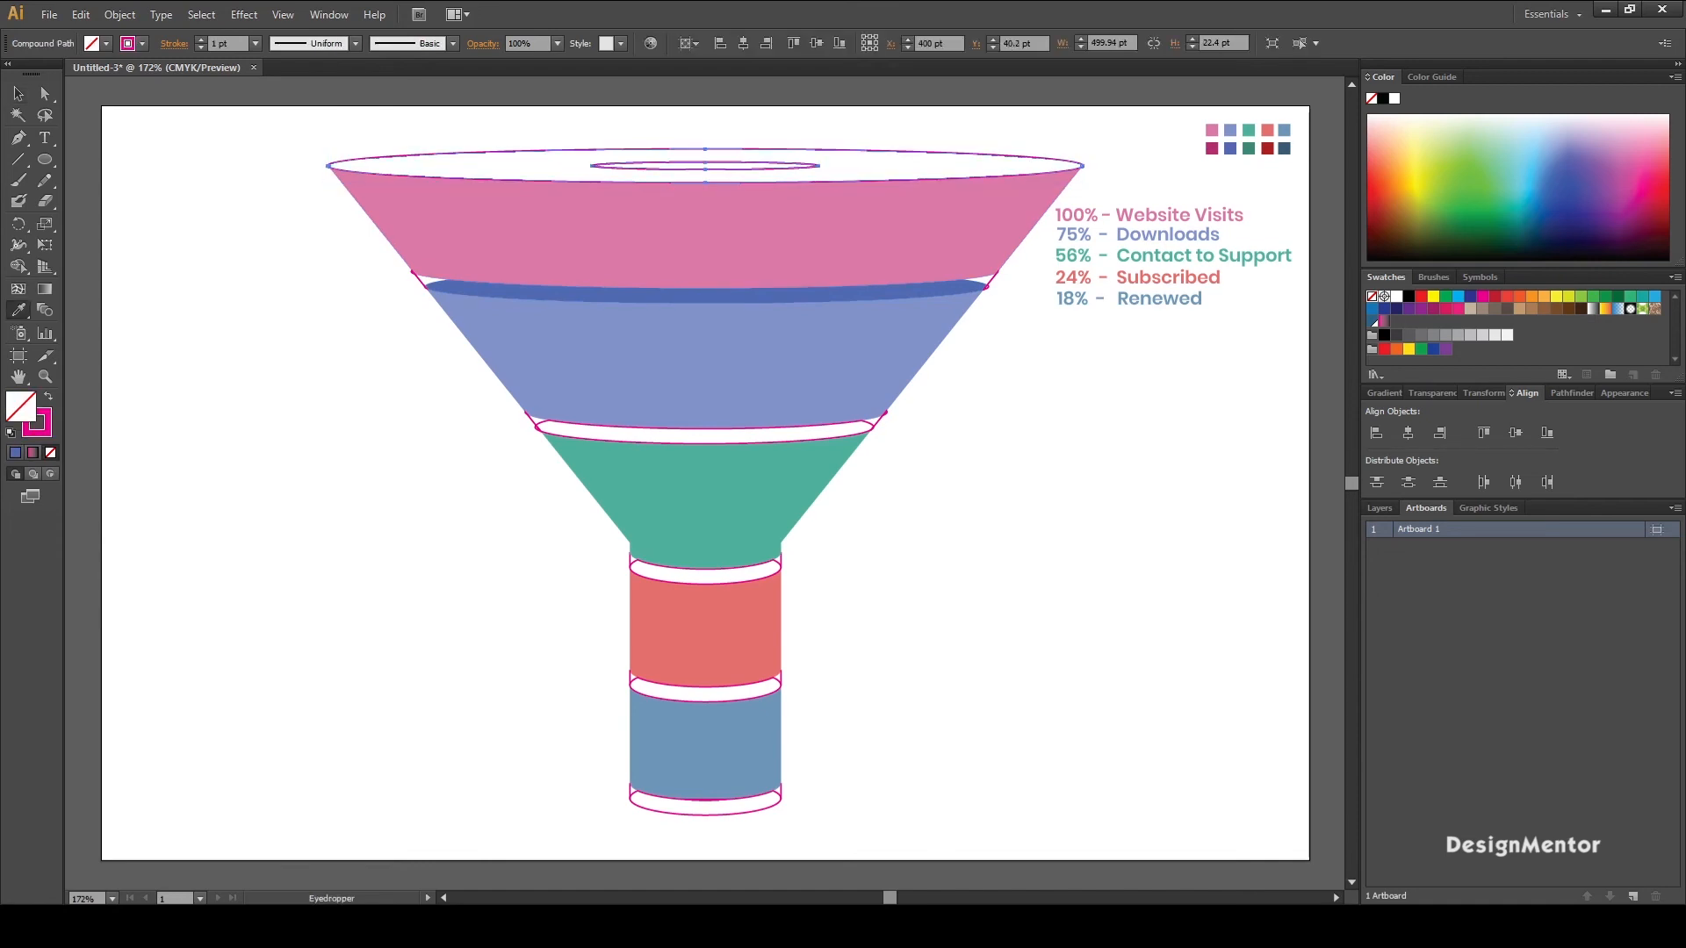
pyautogui.click(1212, 148)
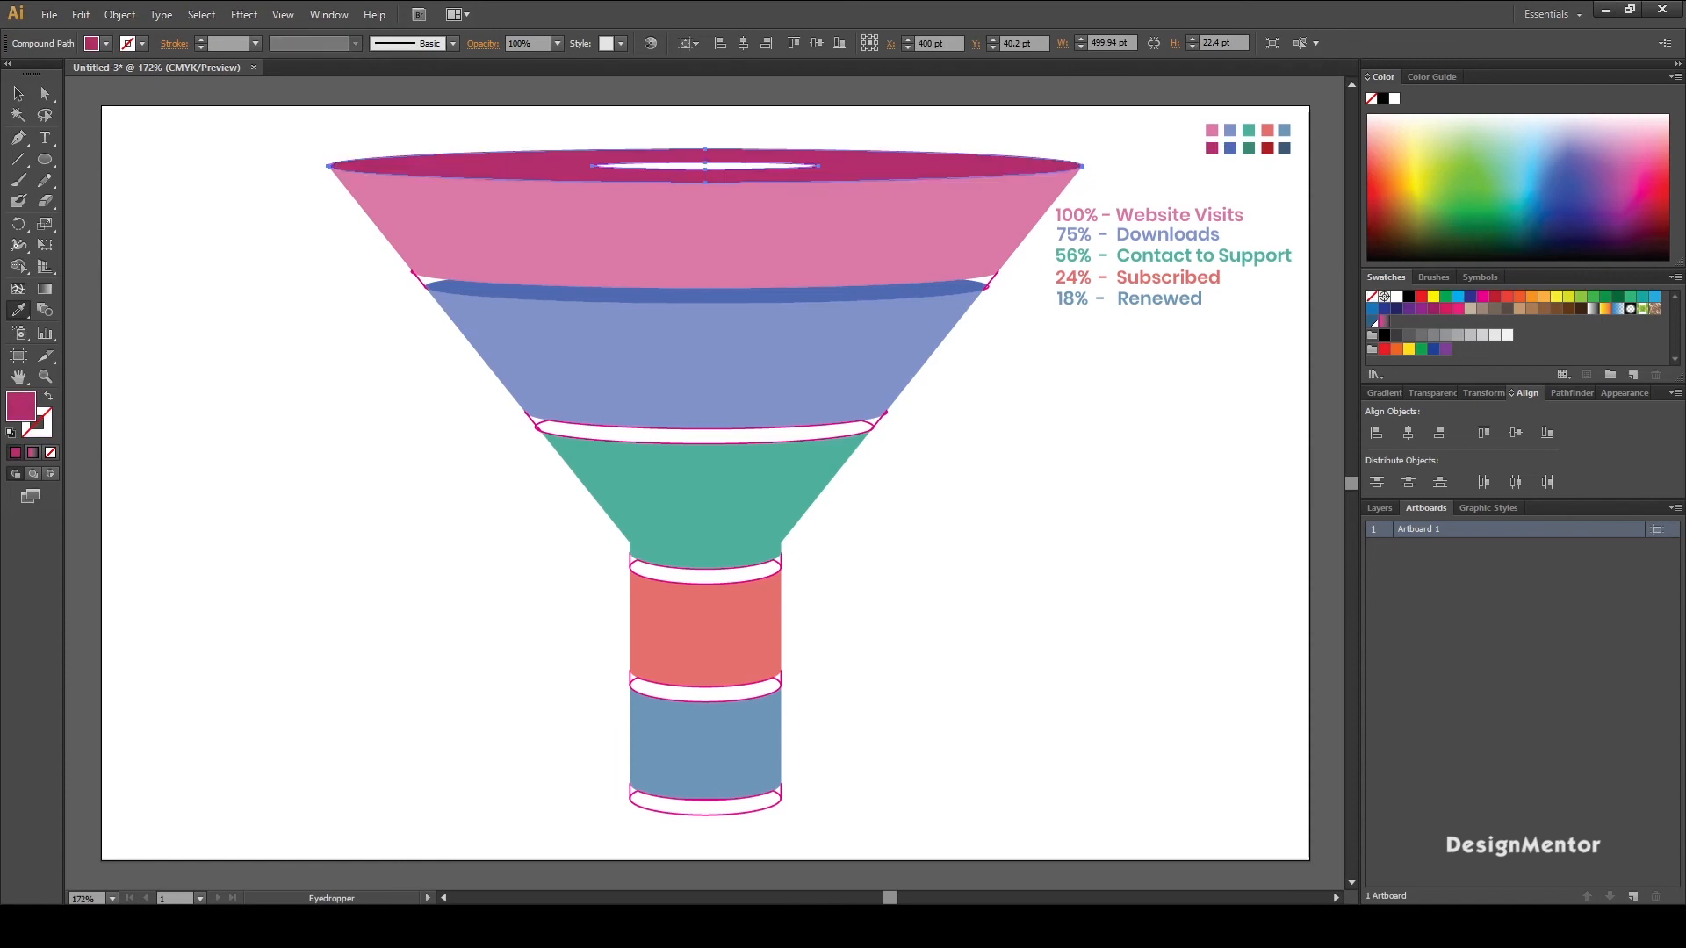
pyautogui.press('v')
pyautogui.hotkey('ctrl', 'shift', 'a')
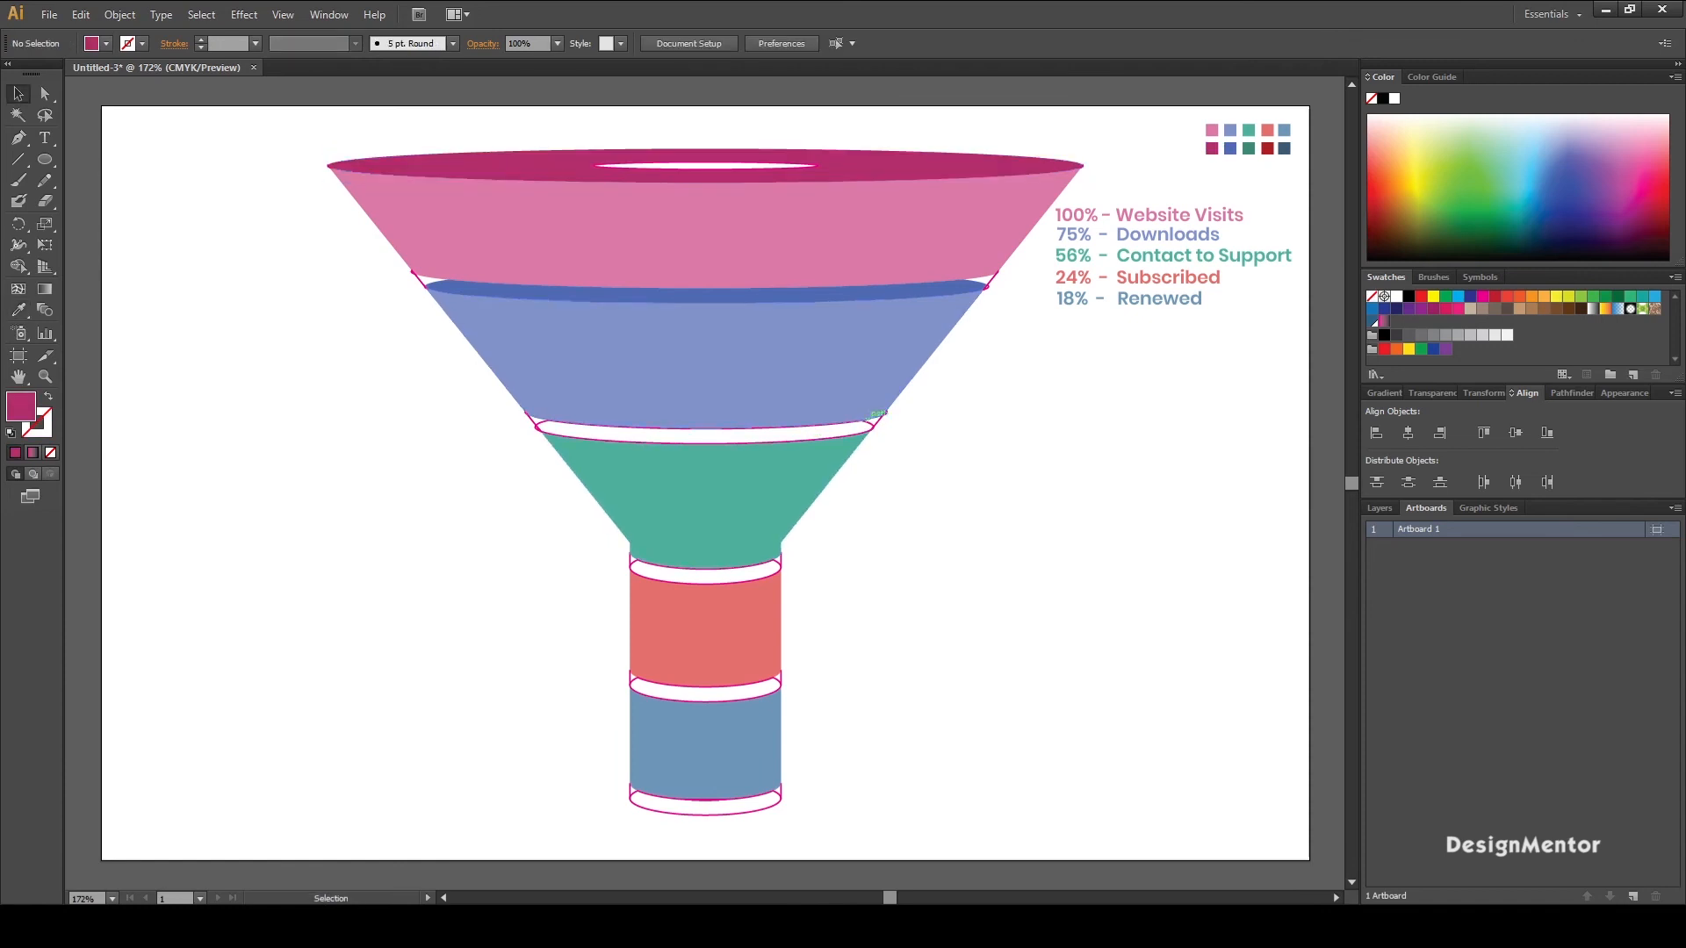
# - Fill the thin rim above the teal section with the dark green from the palette
pyautogui.click(878, 415)
pyautogui.press('i')
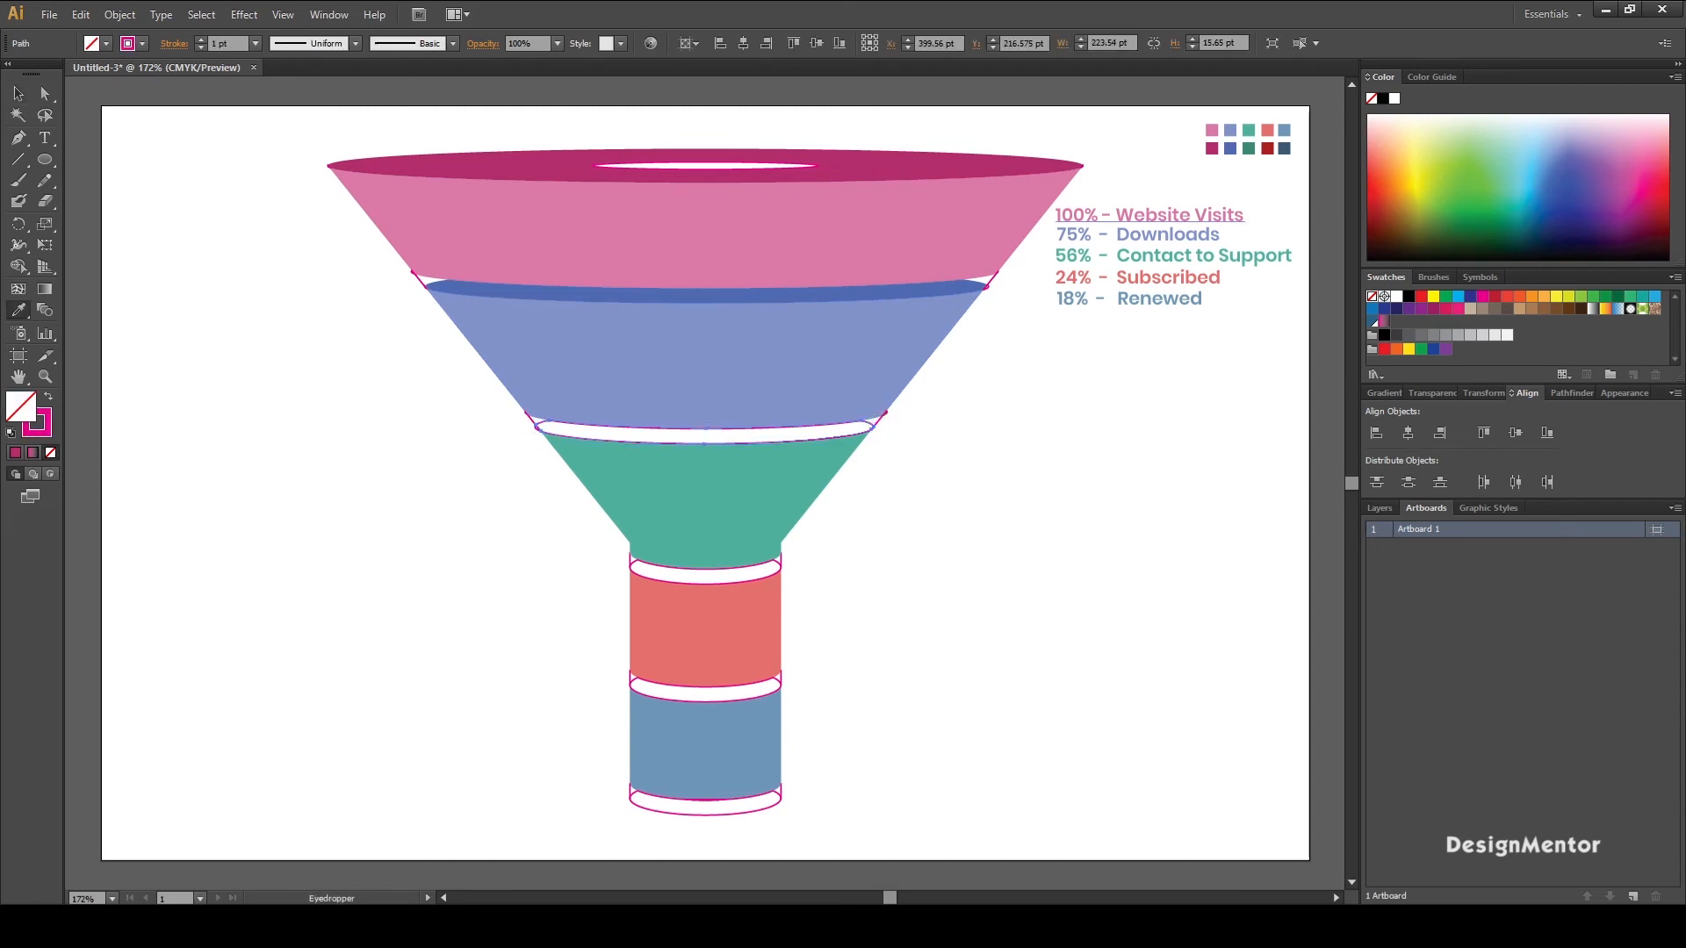
pyautogui.click(1249, 147)
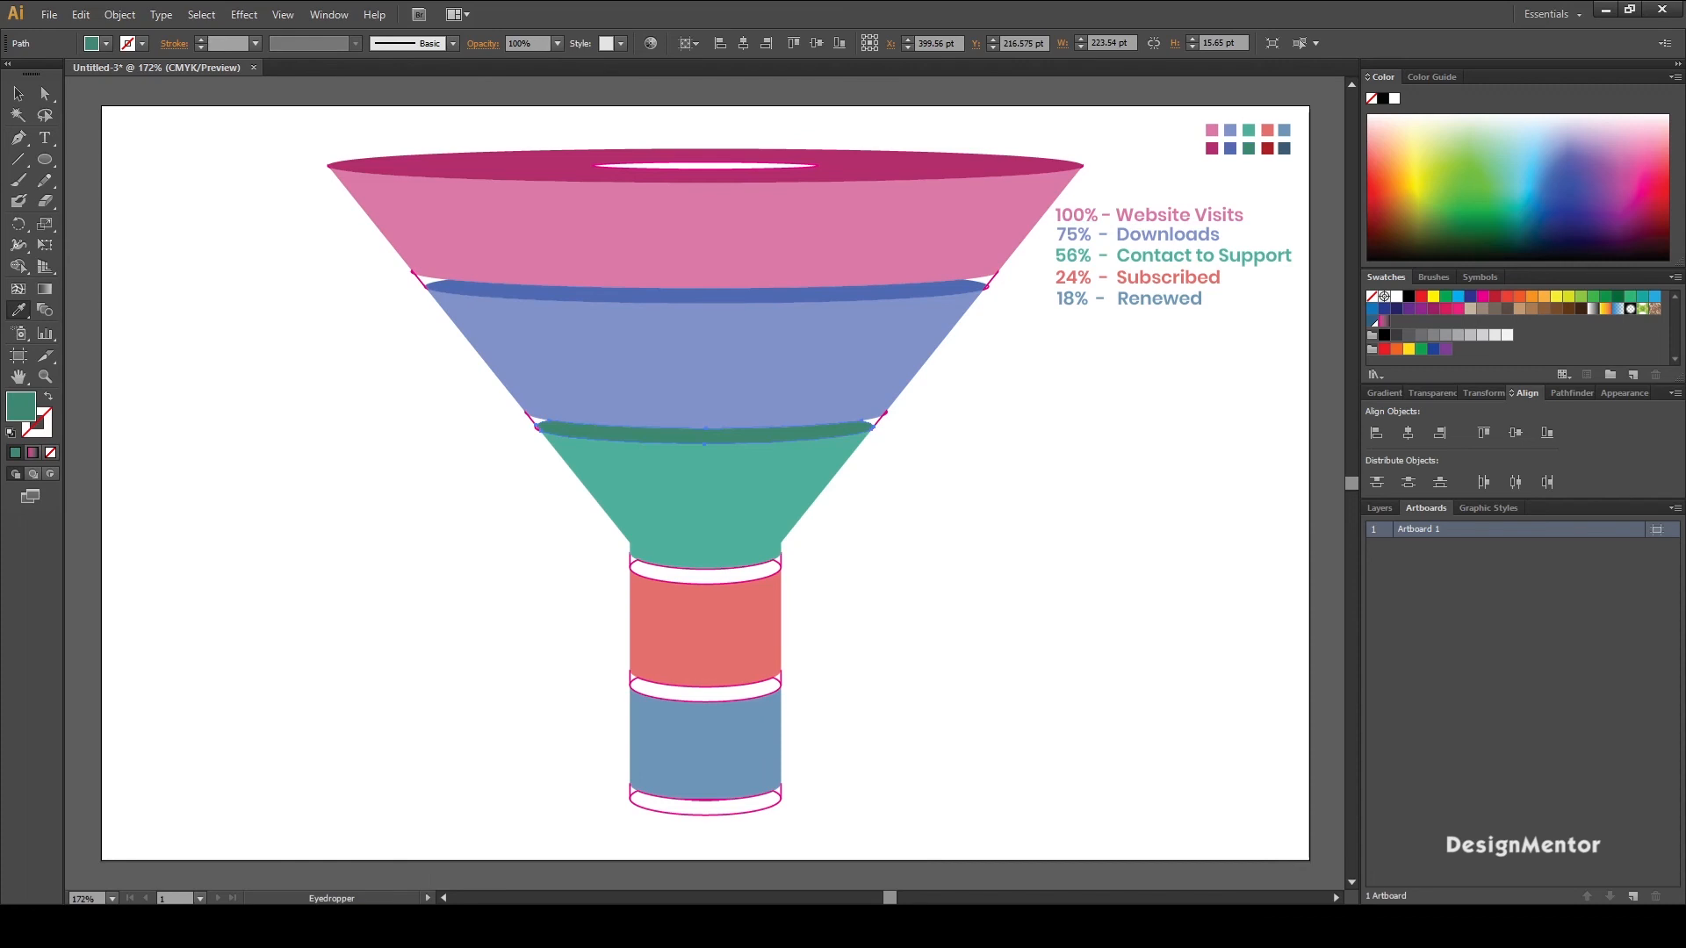
pyautogui.press('v')
pyautogui.hotkey('ctrl', 'shift', 'a')
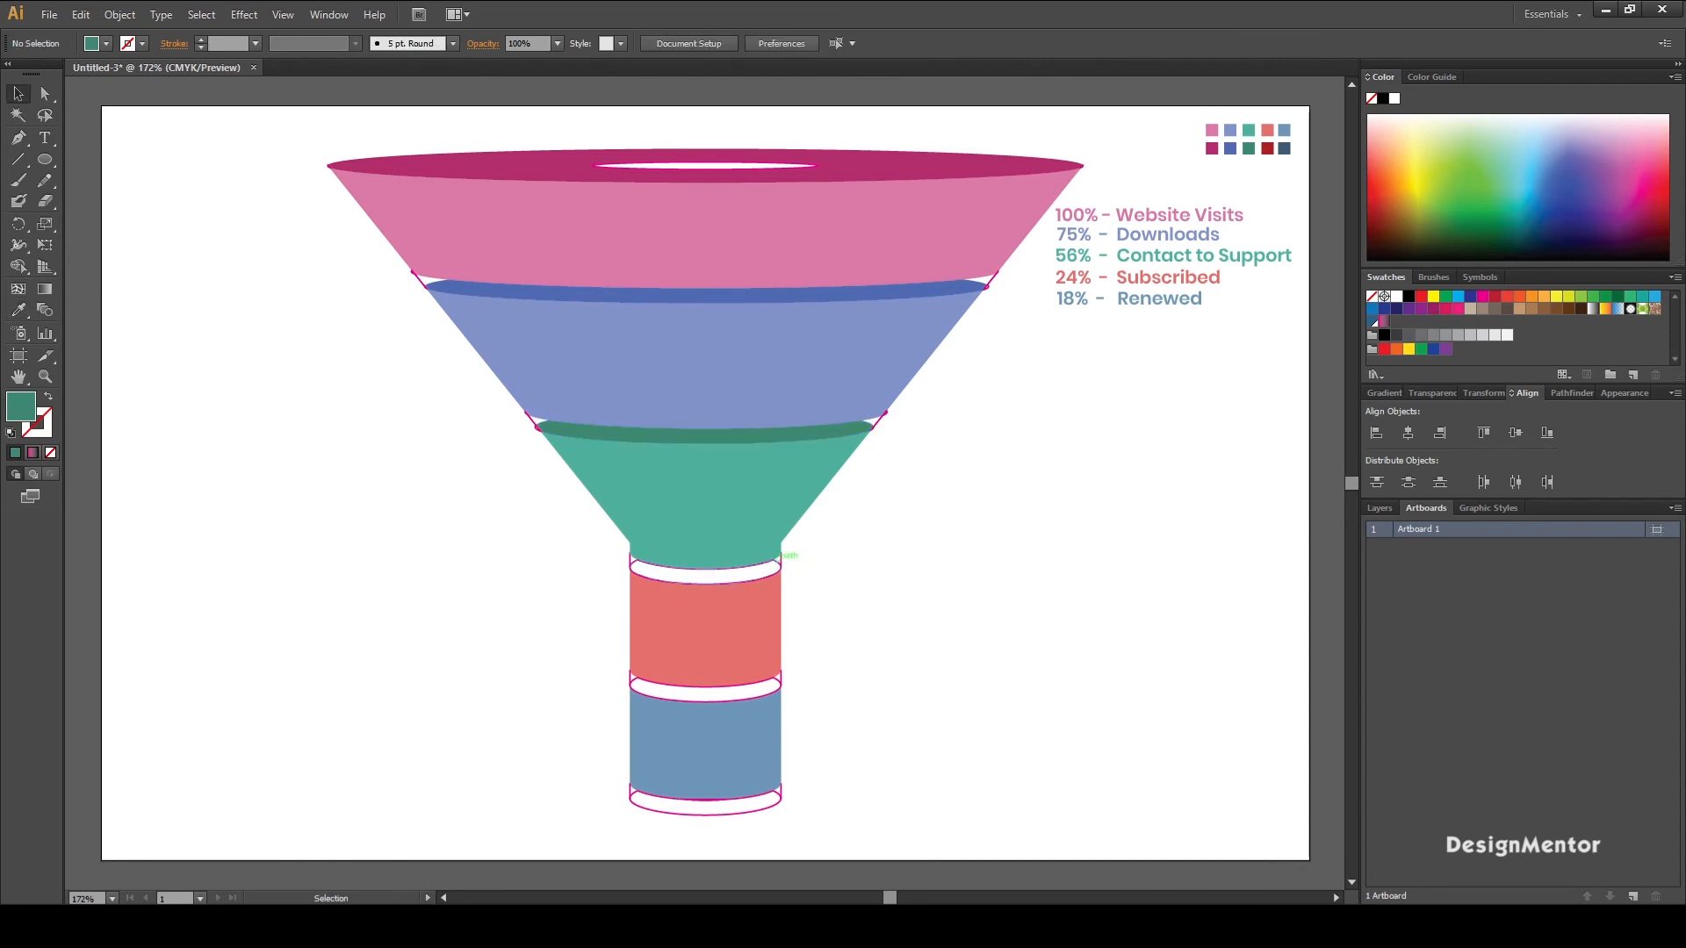
# - Fill the rims of the upper and lower neck sections with the palette's dark red and dark slate blue
pyautogui.click(781, 556)
pyautogui.press('i')
pyautogui.click(1267, 149)
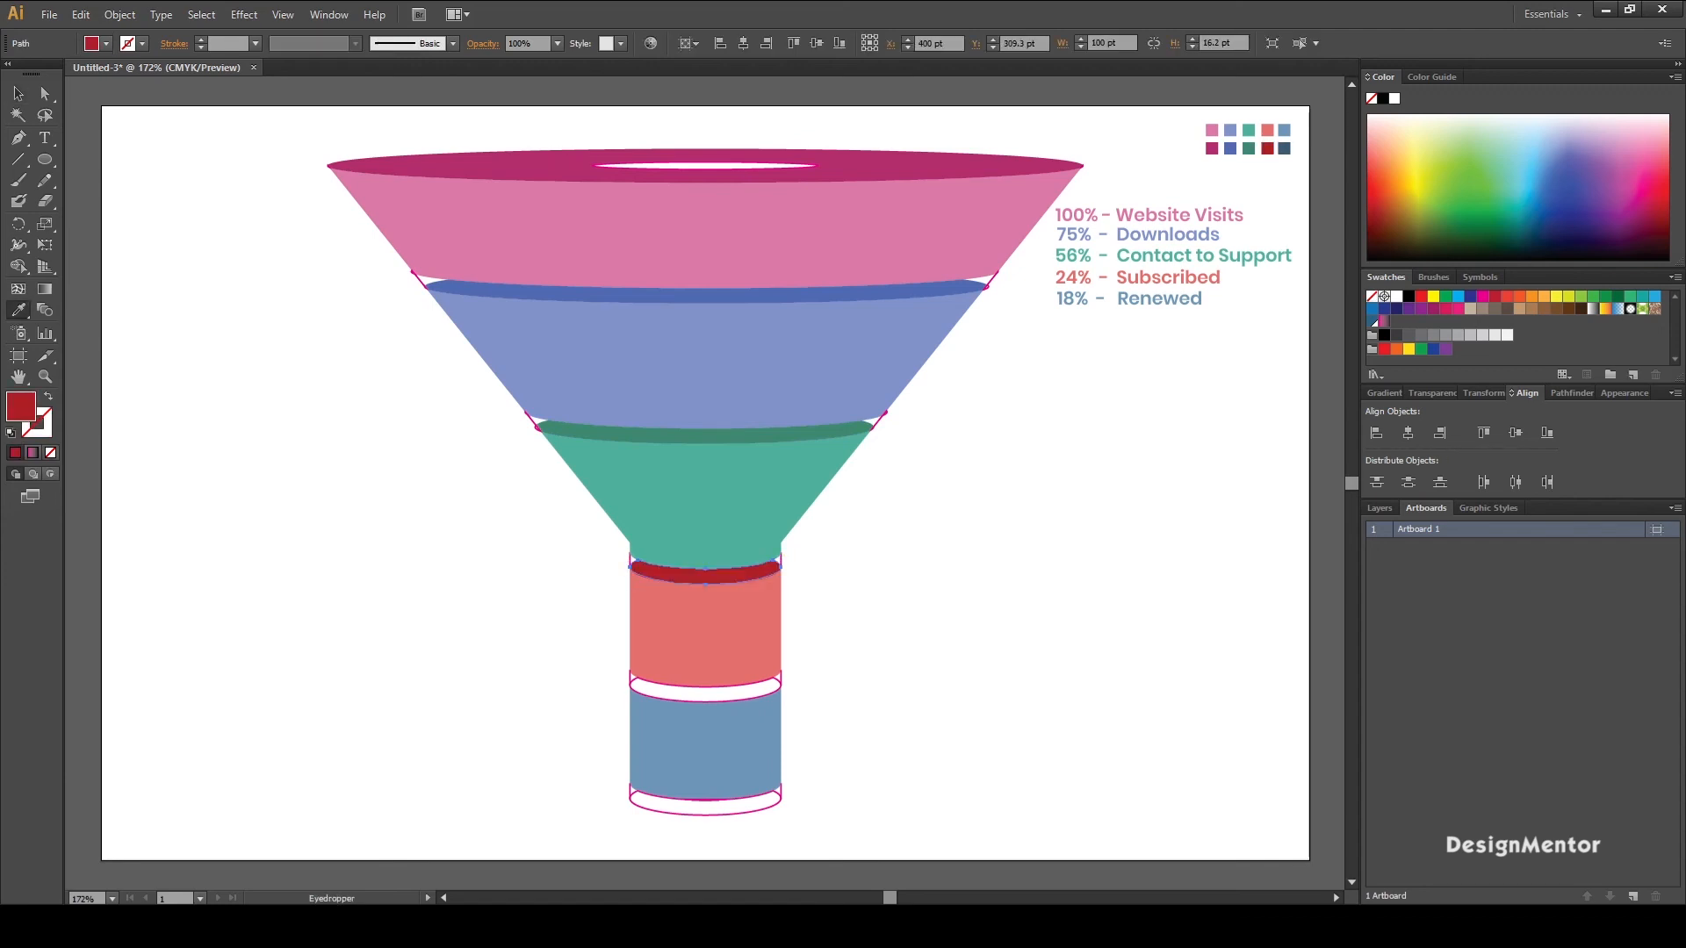
pyautogui.press('v')
pyautogui.hotkey('ctrl', 'shift', 'a')
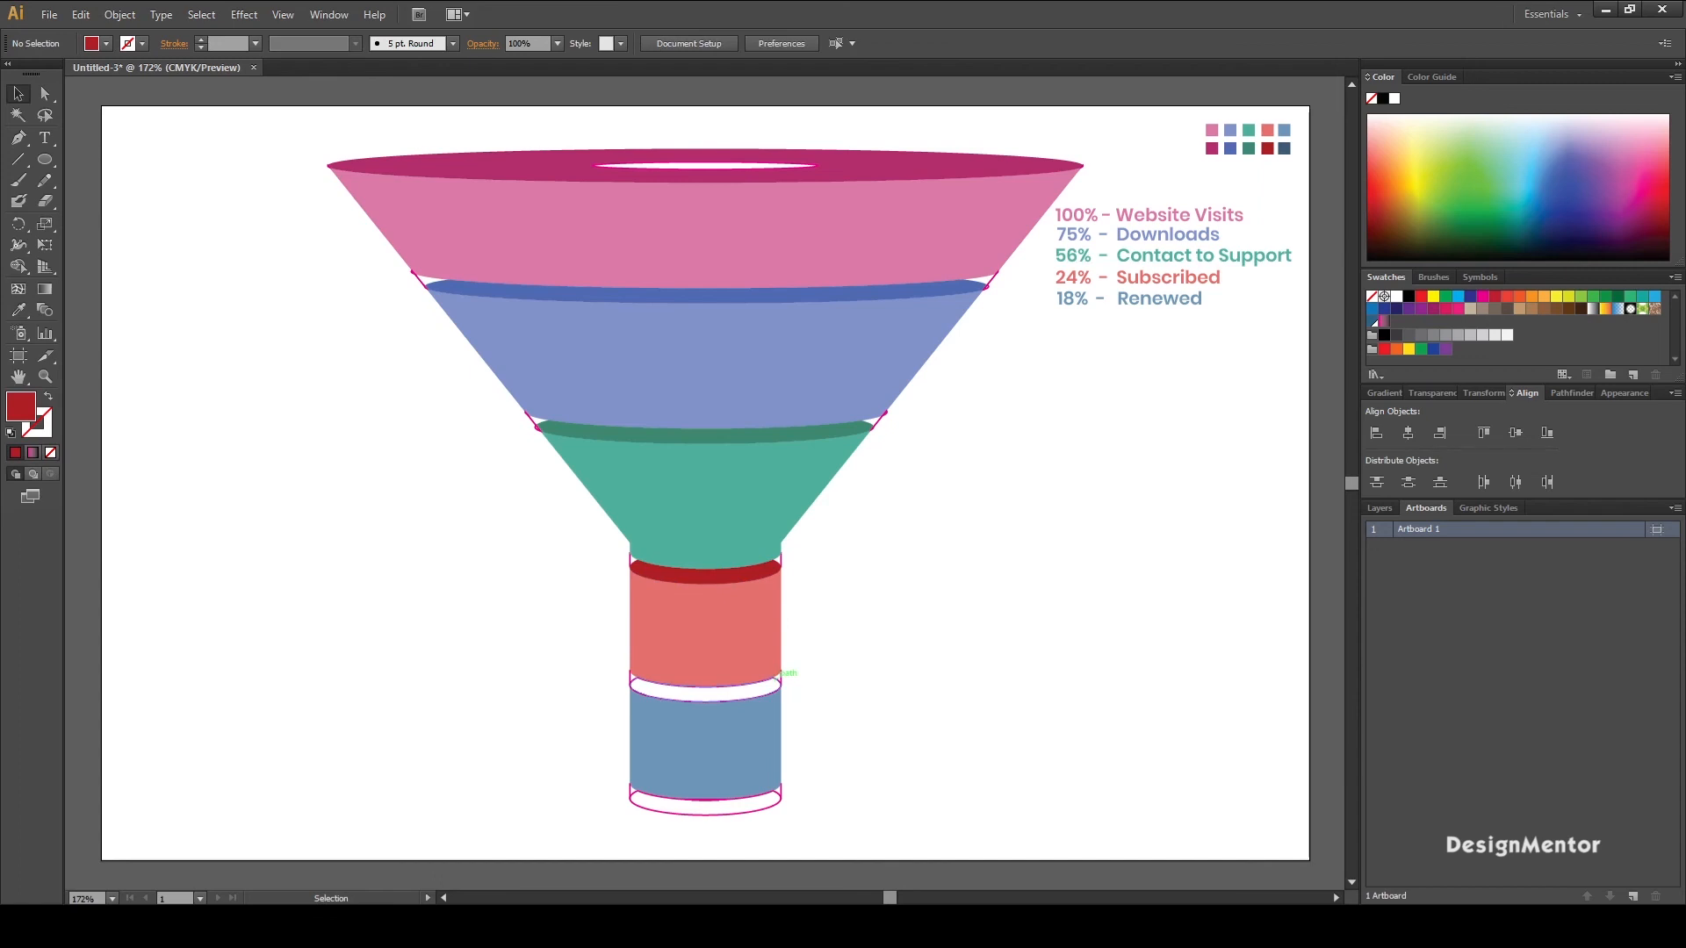
pyautogui.click(780, 677)
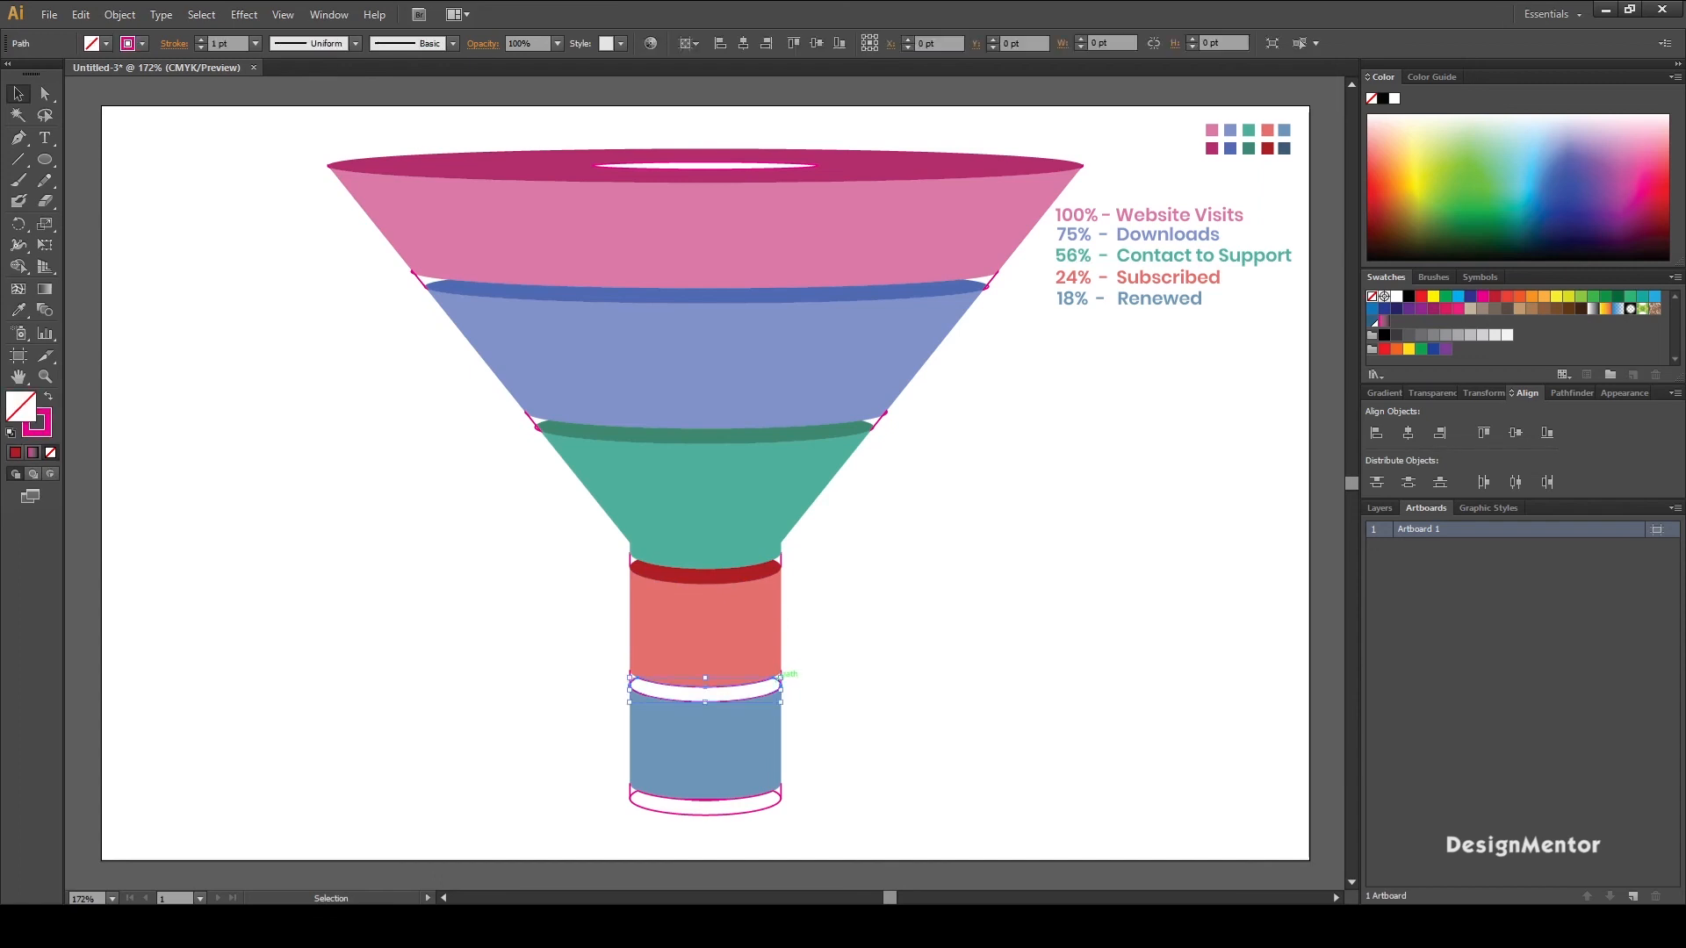
pyautogui.press('i')
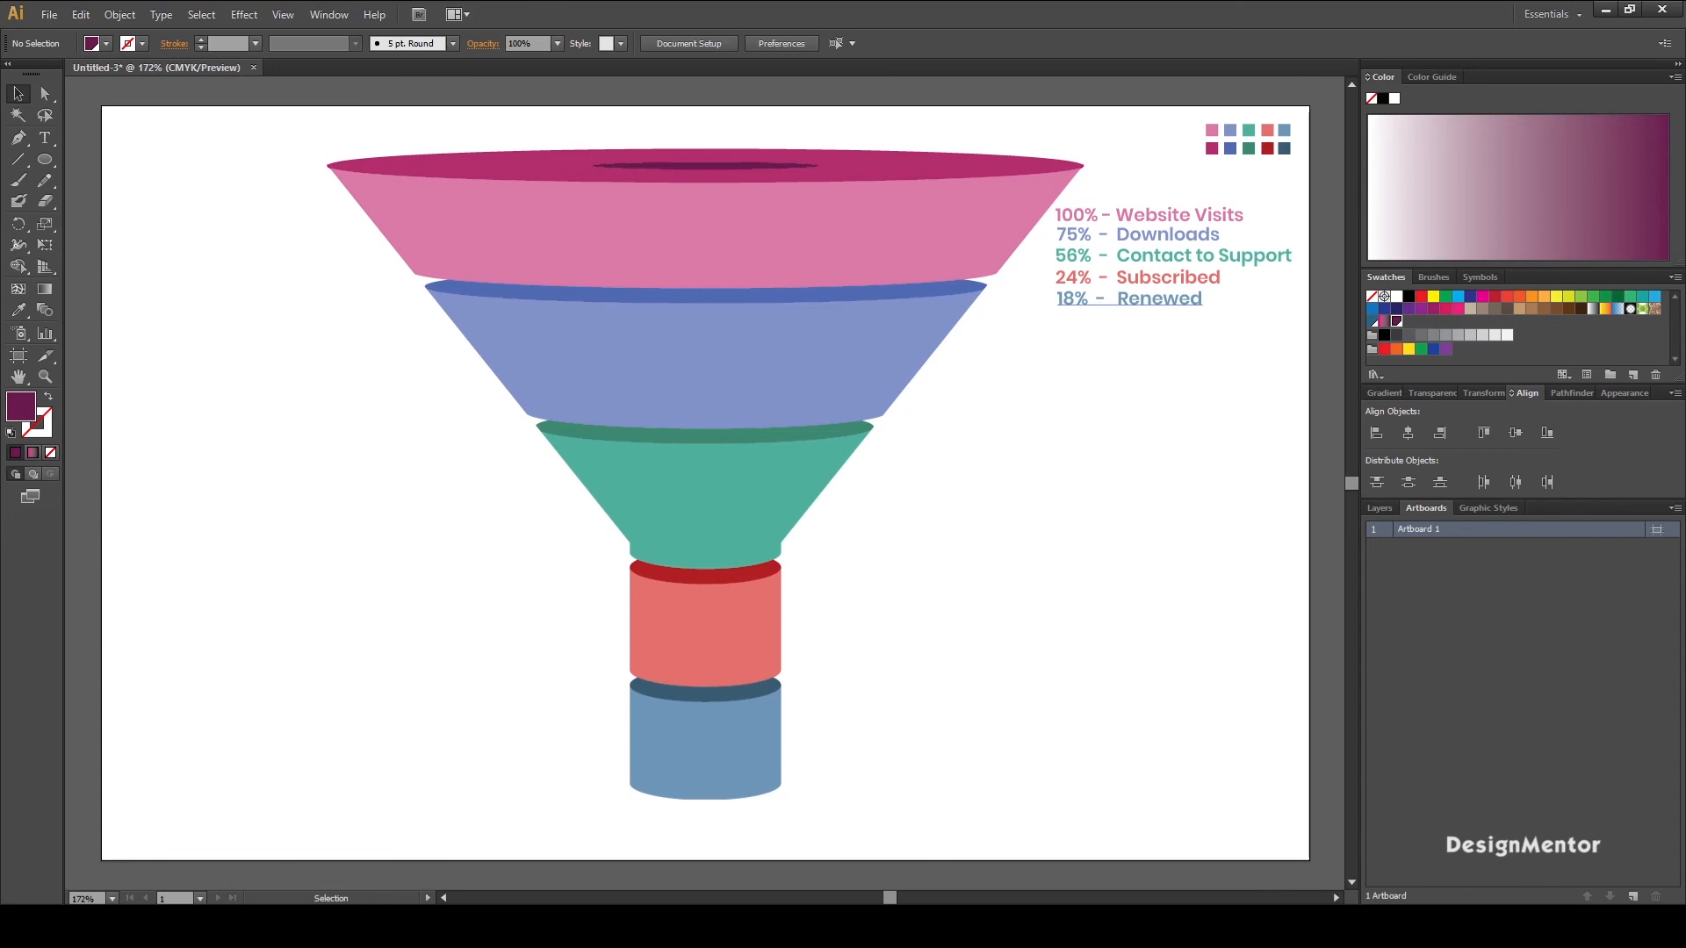
# - Move the "24% - Subscribed" and "18% - Renewed" labels together 260 pt down and 140 pt left, beside the funnel's neck
pyautogui.click(1132, 298)
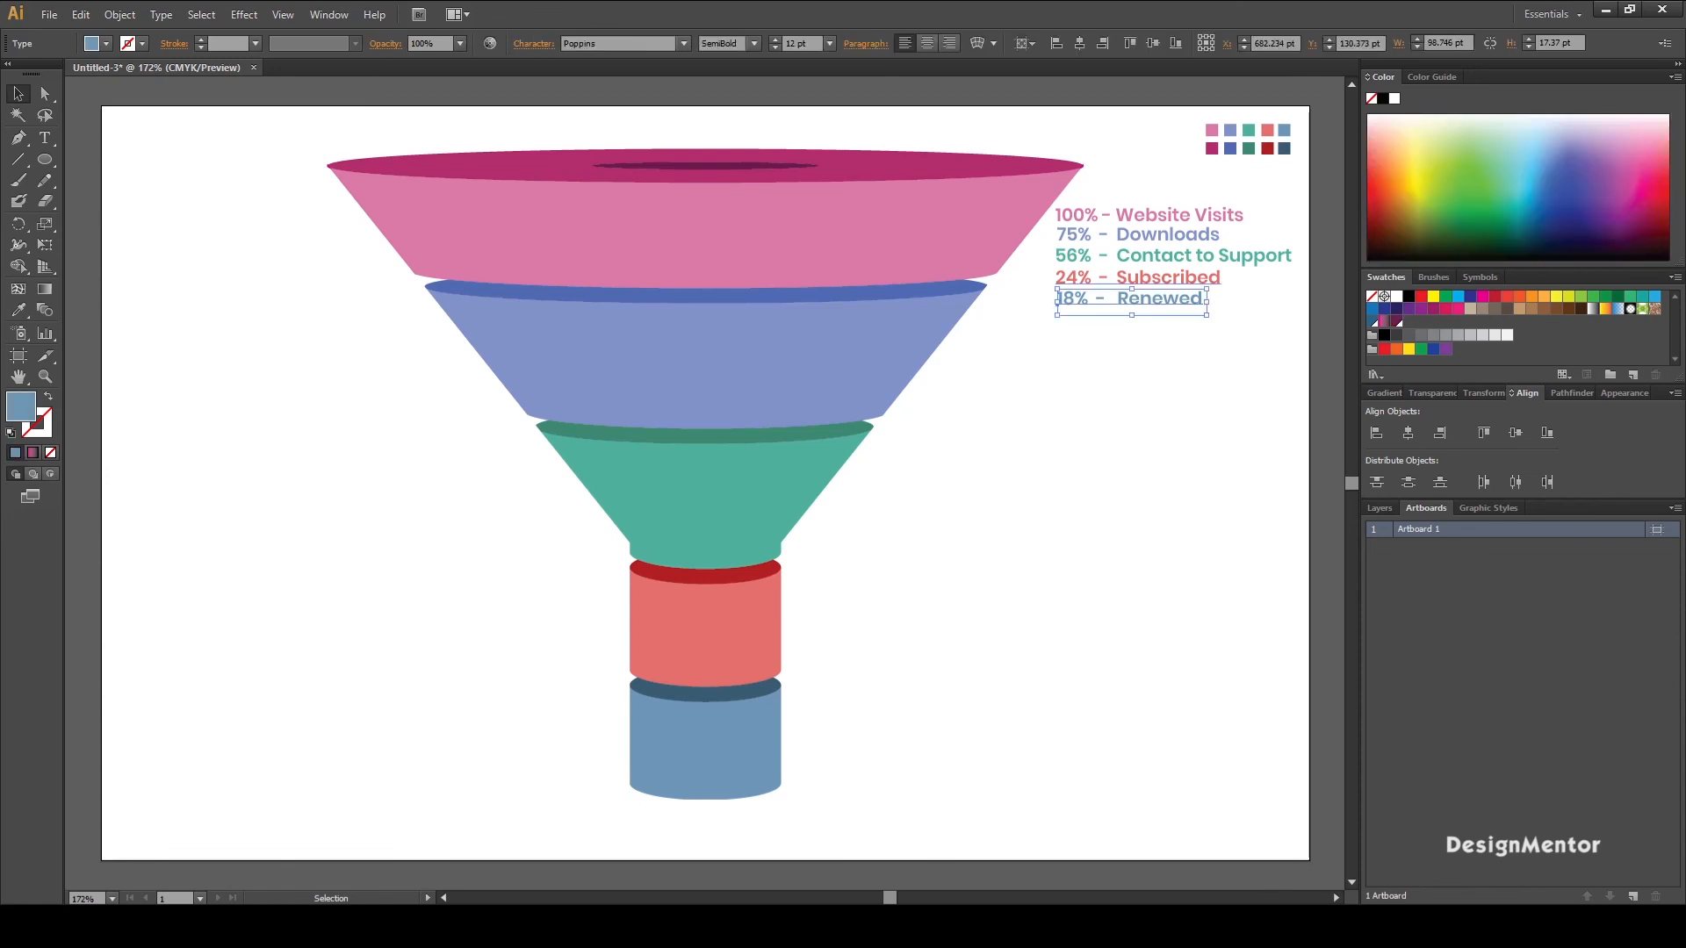
pyautogui.click(1208, 376)
pyautogui.moveTo(1208, 376); pyautogui.dragTo(1080, 277)
pyautogui.hotkey('shift', 'Down')
pyautogui.hotkey('shift', 'Down')
pyautogui.hotkey('shift', 'Down')
pyautogui.hotkey('shift', 'Down')
pyautogui.hotkey('shift', 'Down')
pyautogui.hotkey('shift', 'Down')
pyautogui.hotkey('shift', 'Down')
pyautogui.hotkey('shift', 'Down')
pyautogui.hotkey('shift', 'Down')
pyautogui.hotkey('shift', 'Down')
pyautogui.hotkey('shift', 'Down')
pyautogui.hotkey('shift', 'Down')
pyautogui.hotkey('shift', 'Down')
pyautogui.hotkey('shift', 'Down')
pyautogui.hotkey('shift', 'Down')
pyautogui.hotkey('shift', 'Down')
pyautogui.hotkey('shift', 'Down')
pyautogui.hotkey('shift', 'Down')
pyautogui.hotkey('shift', 'Down')
pyautogui.hotkey('shift', 'Down')
pyautogui.hotkey('shift', 'Down')
pyautogui.hotkey('shift', 'Down')
pyautogui.hotkey('shift', 'Down')
pyautogui.hotkey('shift', 'Left')
pyautogui.hotkey('shift', 'Left')
pyautogui.hotkey('shift', 'Left')
pyautogui.hotkey('shift', 'Left')
pyautogui.hotkey('shift', 'Left')
pyautogui.hotkey('shift', 'Left')
pyautogui.hotkey('shift', 'Left')
pyautogui.hotkey('shift', 'Left')
pyautogui.hotkey('shift', 'Left')
pyautogui.hotkey('shift', 'Left')
pyautogui.hotkey('shift', 'Left')
pyautogui.hotkey('shift', 'Left')
pyautogui.hotkey('shift', 'Left')
pyautogui.hotkey('shift', 'Left')
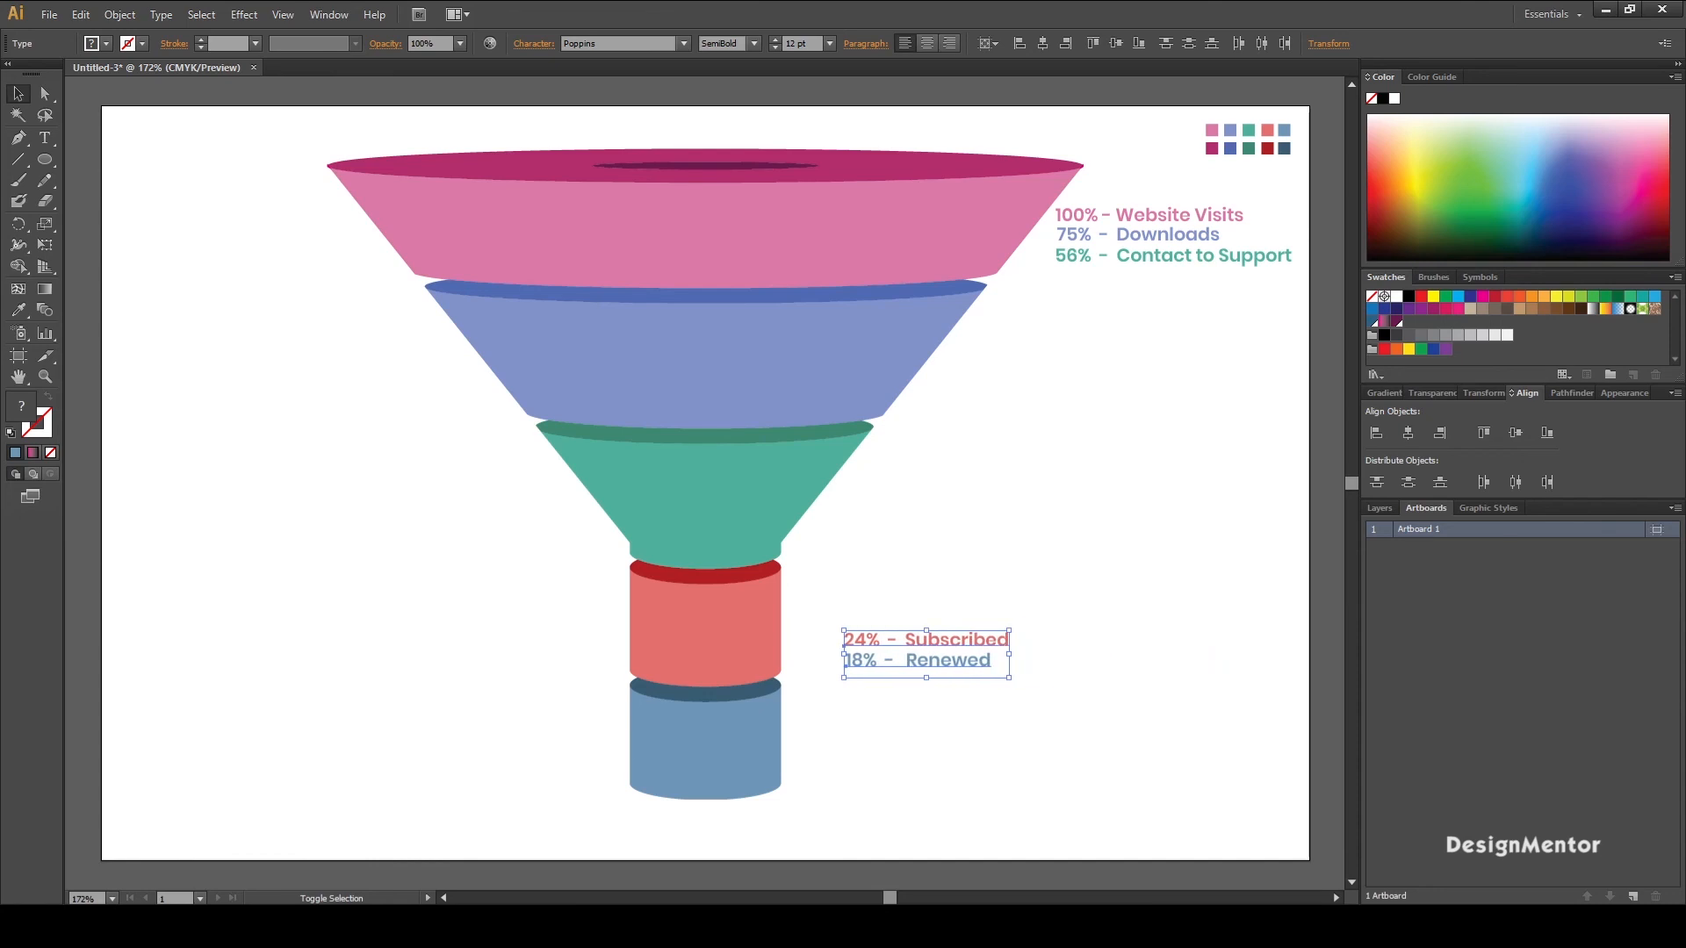
pyautogui.hotkey('shift', 'Down')
pyautogui.hotkey('shift', 'Down')
pyautogui.hotkey('shift', 'Left')
pyautogui.hotkey('shift', 'Right')
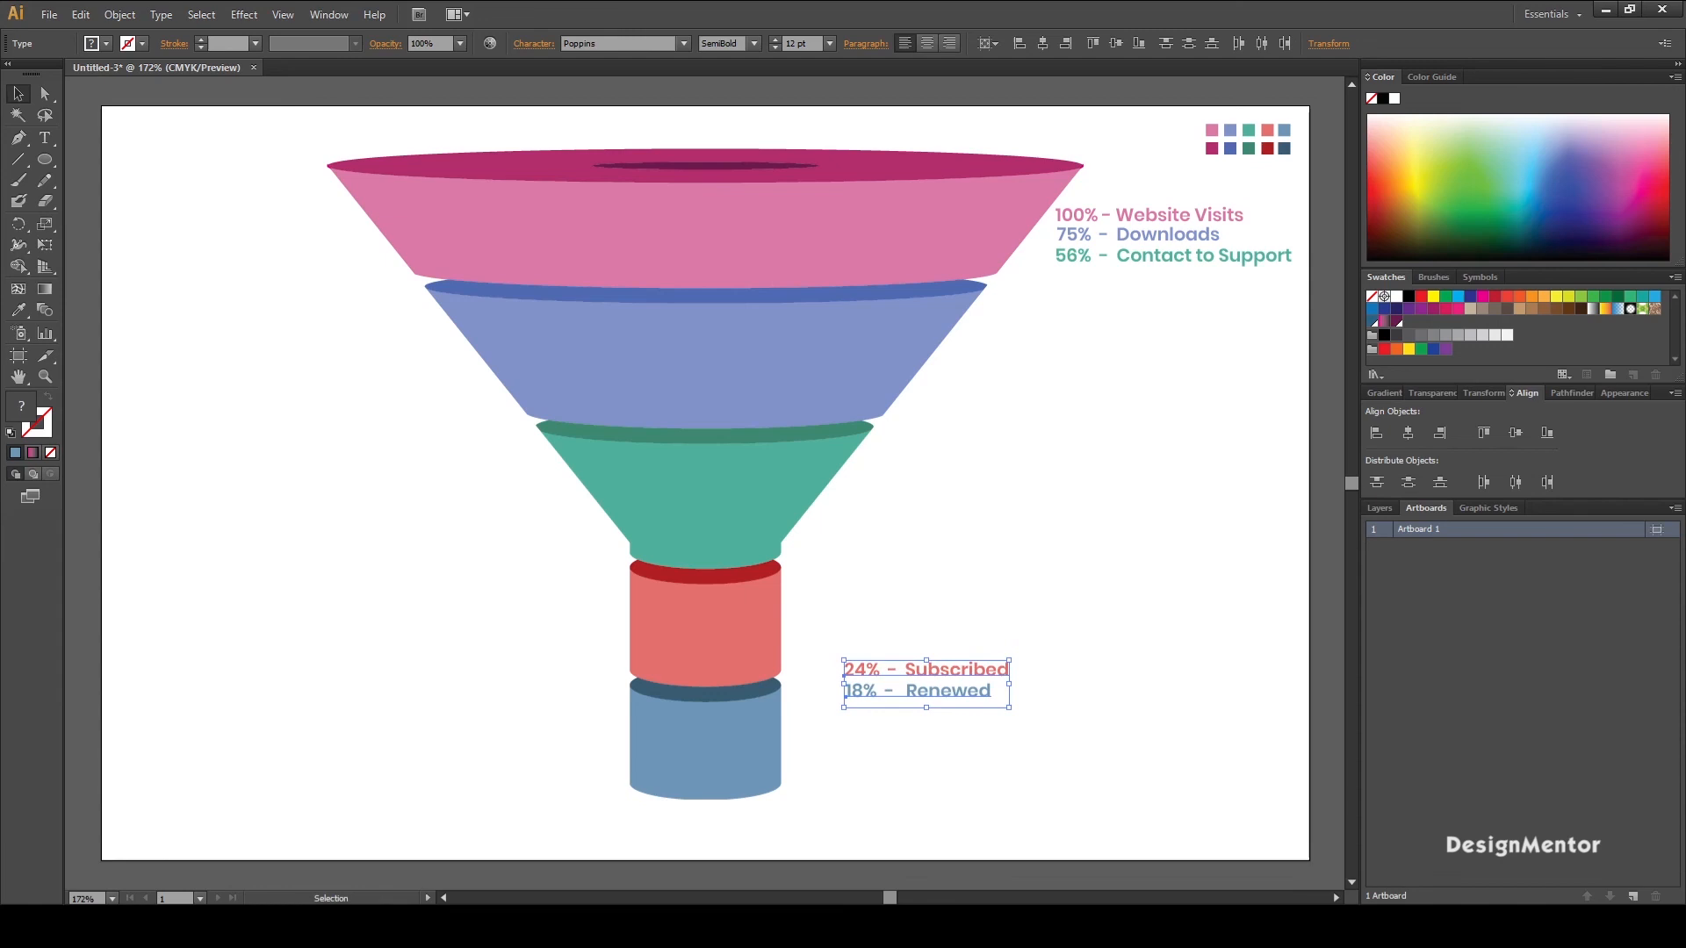
# - Move the "24% - Subscribed" label 40 pt up, beside the coral neck section
pyautogui.hotkey('ctrl', 'shift', 'a')
pyautogui.click(926, 669)
pyautogui.hotkey('shift', 'Up')
pyautogui.hotkey('shift', 'Up')
pyautogui.hotkey('shift', 'Up')
pyautogui.hotkey('shift', 'Up')
# - Move the "18% - Renewed" label 30 pt down, beside the steel blue neck section
pyautogui.click(917, 690)
pyautogui.hotkey('shift', 'Down')
pyautogui.hotkey('shift', 'Down')
pyautogui.hotkey('shift', 'Down')
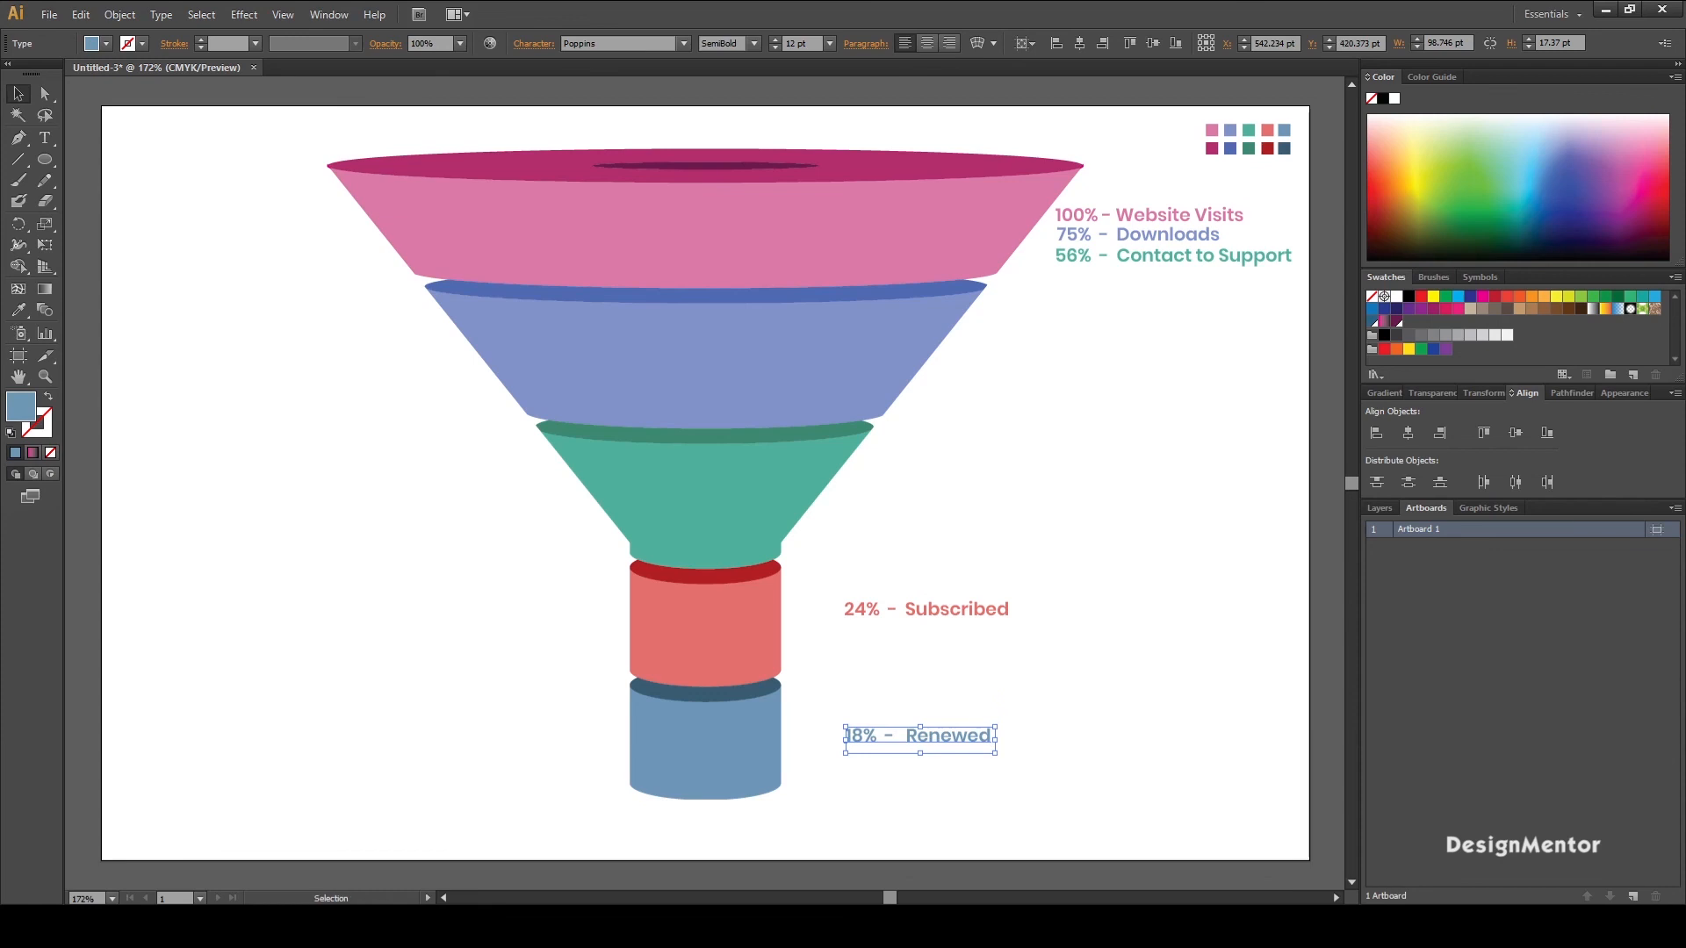
# - Move the "24% - Subscribed" label 26 pt down, beside the lower half of the coral neck section
pyautogui.hotkey('ctrl', 'shift', 'a')
pyautogui.click(925, 608)
pyautogui.hotkey('shift', 'Down')
pyautogui.hotkey('shift', 'Down')
pyautogui.hotkey('shift', 'Down')
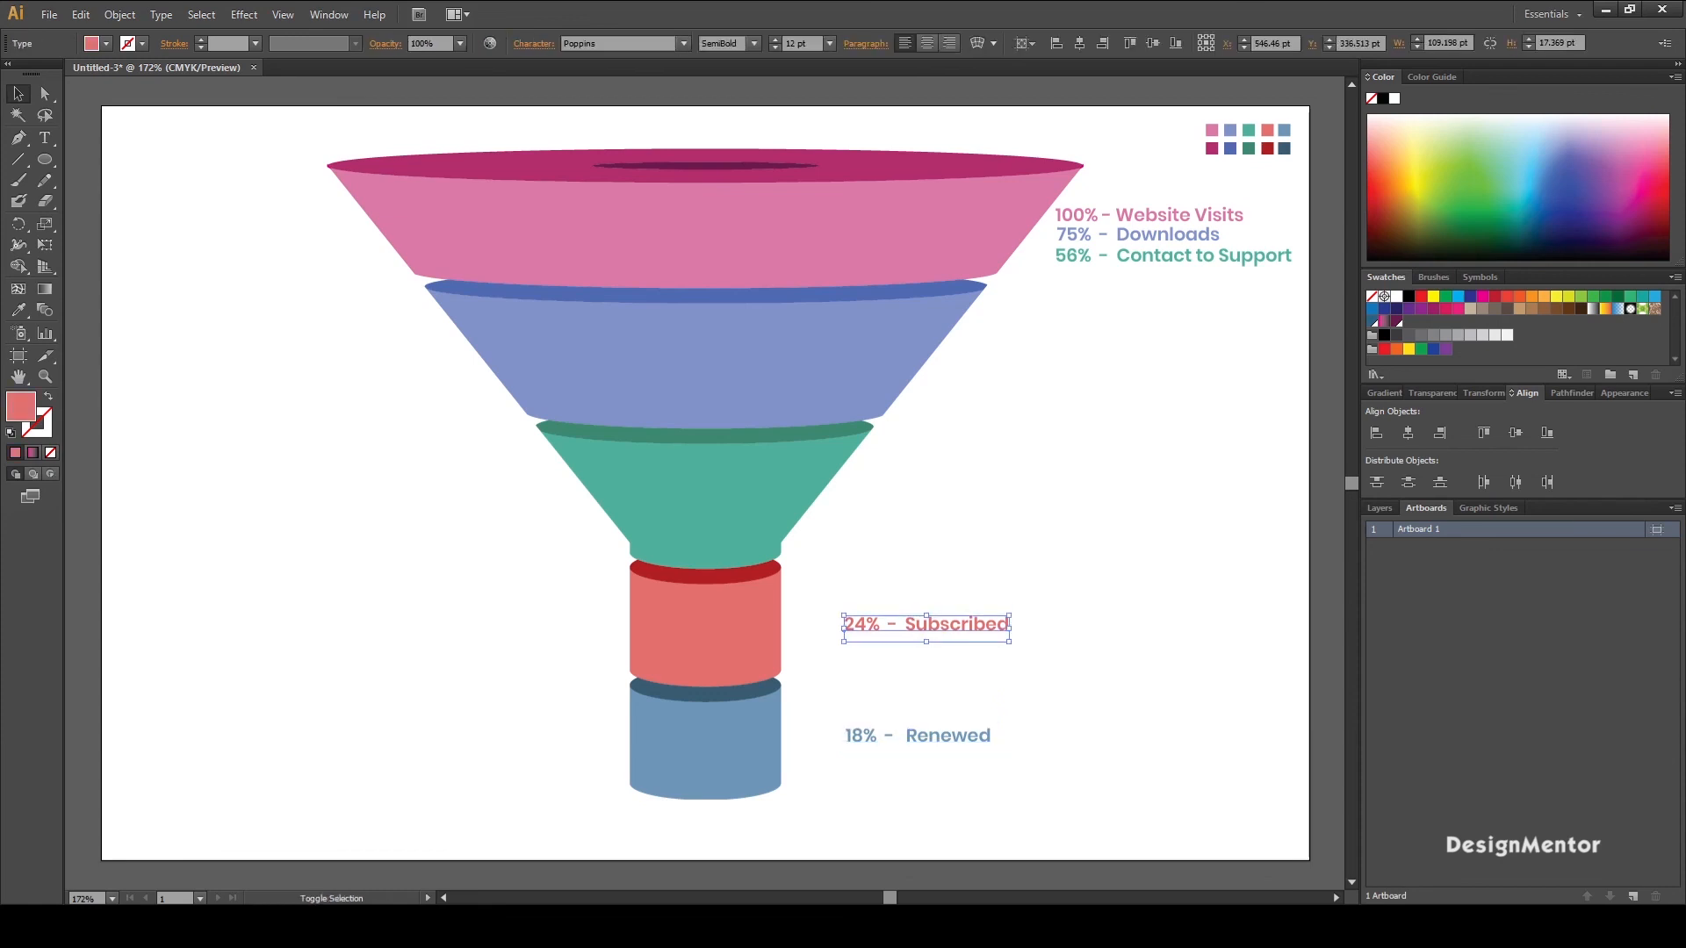
pyautogui.press('Up')
pyautogui.press('Up')
pyautogui.press('Up')
pyautogui.press('Up')
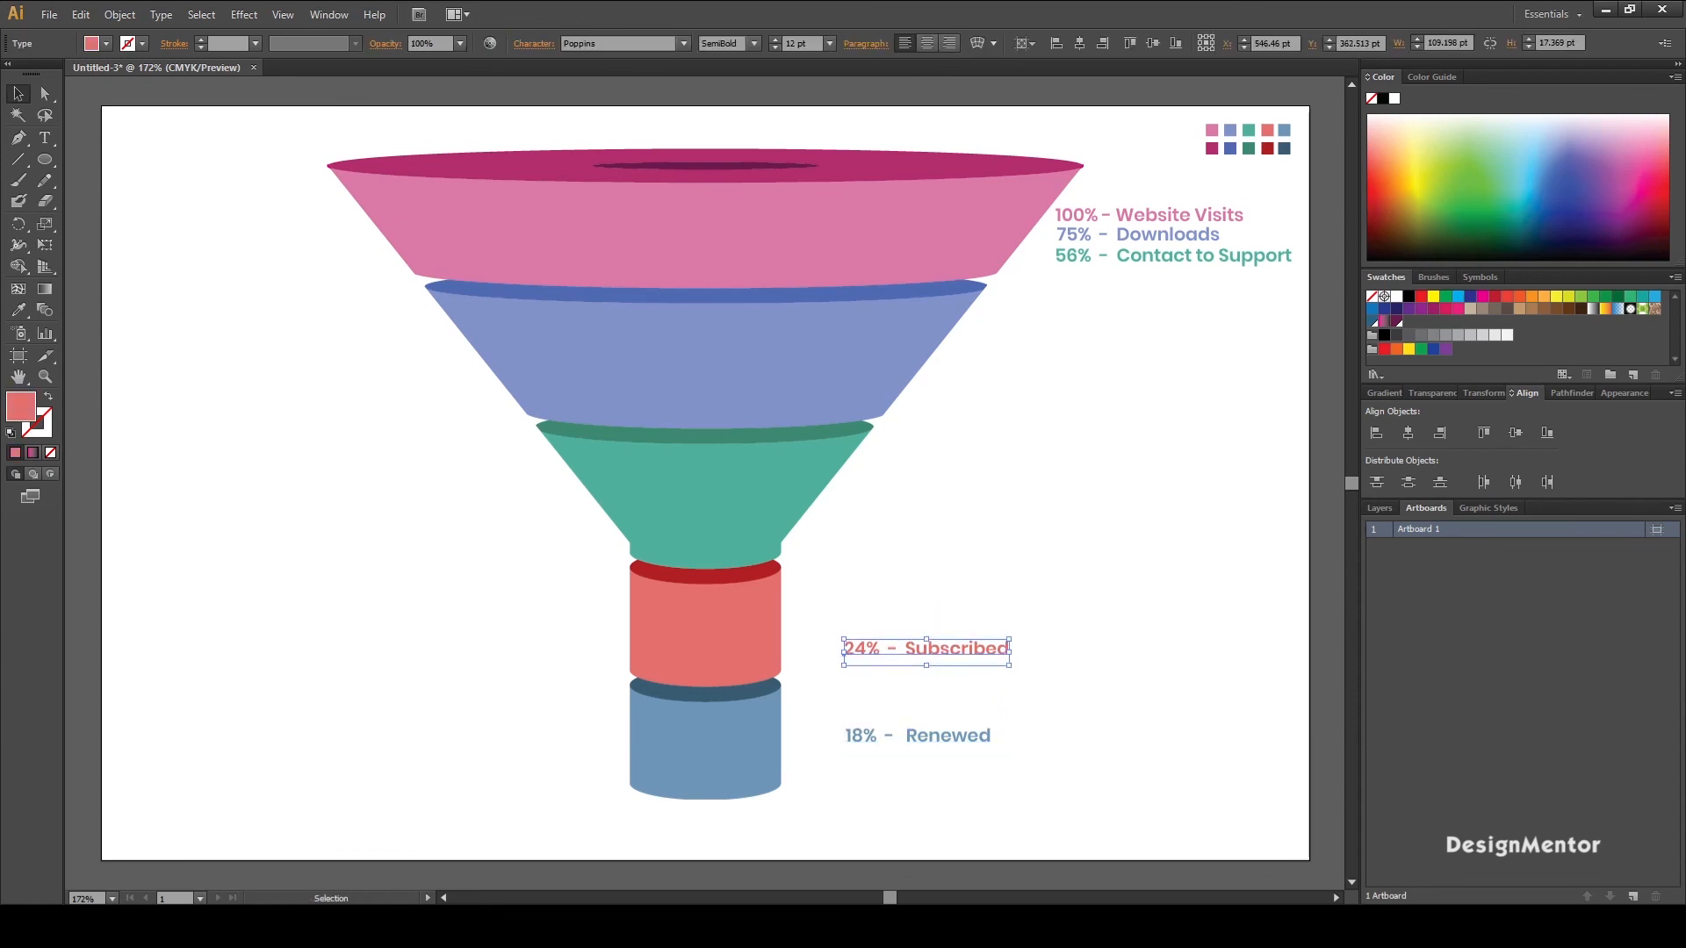
# - Move the "18% - Renewed" label 18 pt down, beside the lower half of the steel blue neck section
pyautogui.hotkey('ctrl', 'shift', 'a')
pyautogui.click(918, 736)
pyautogui.hotkey('shift', 'Down')
pyautogui.hotkey('shift', 'Down')
pyautogui.press('Up')
pyautogui.press('Up')
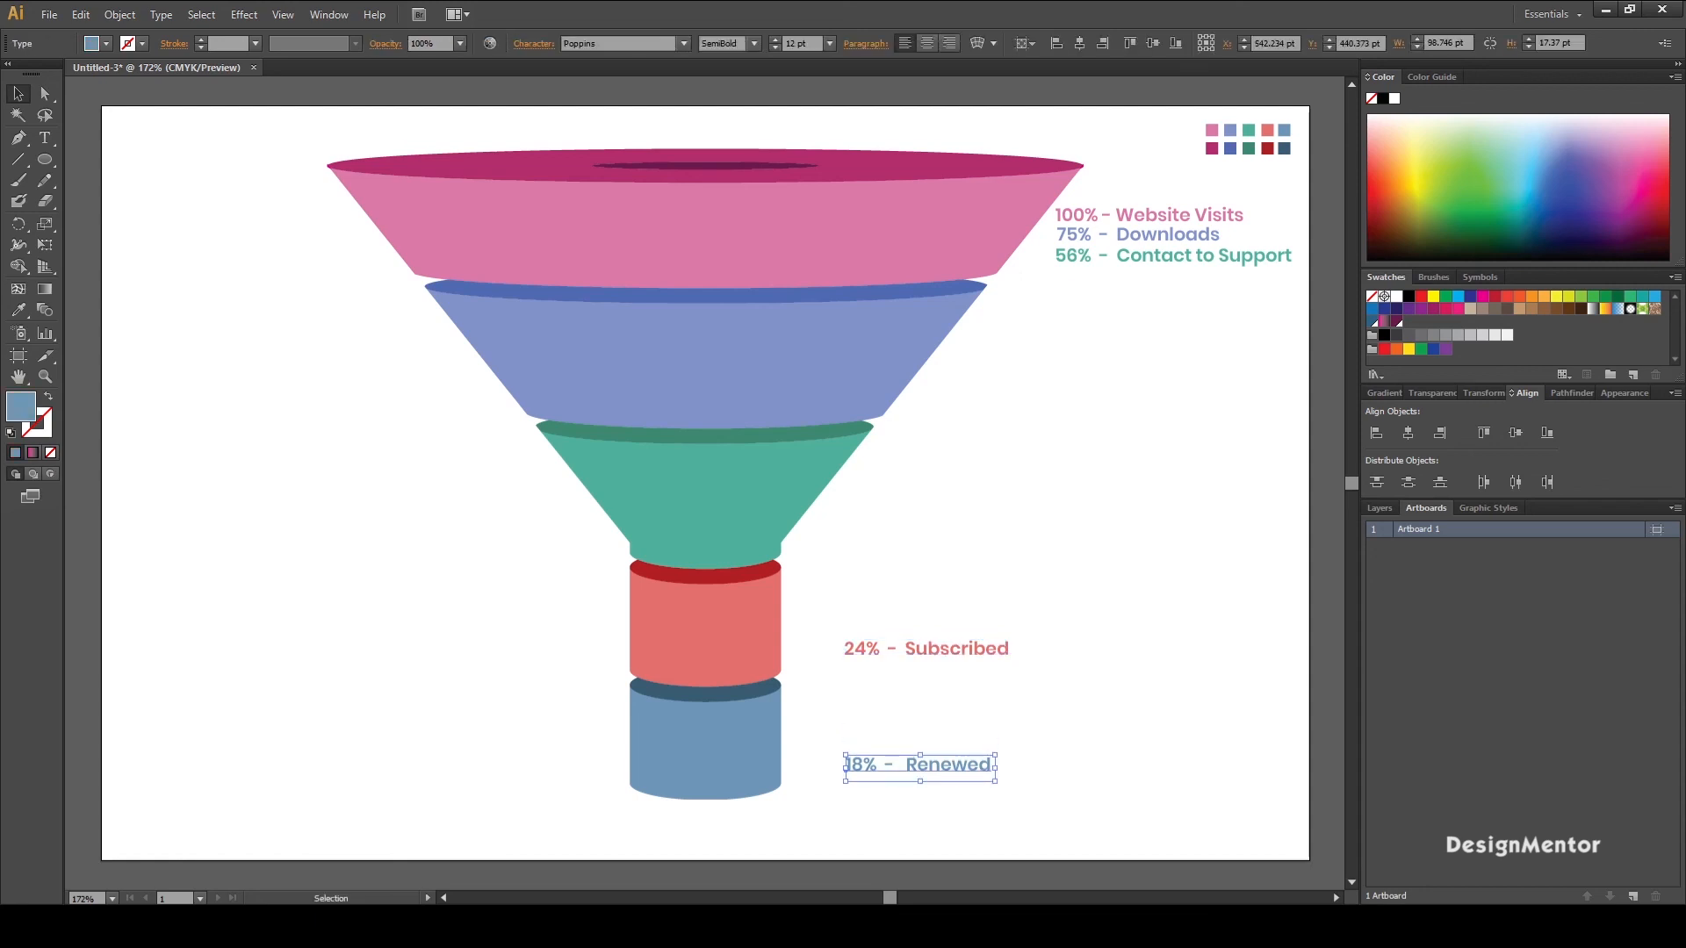
pyautogui.hotkey('ctrl', 'shift', 'a')
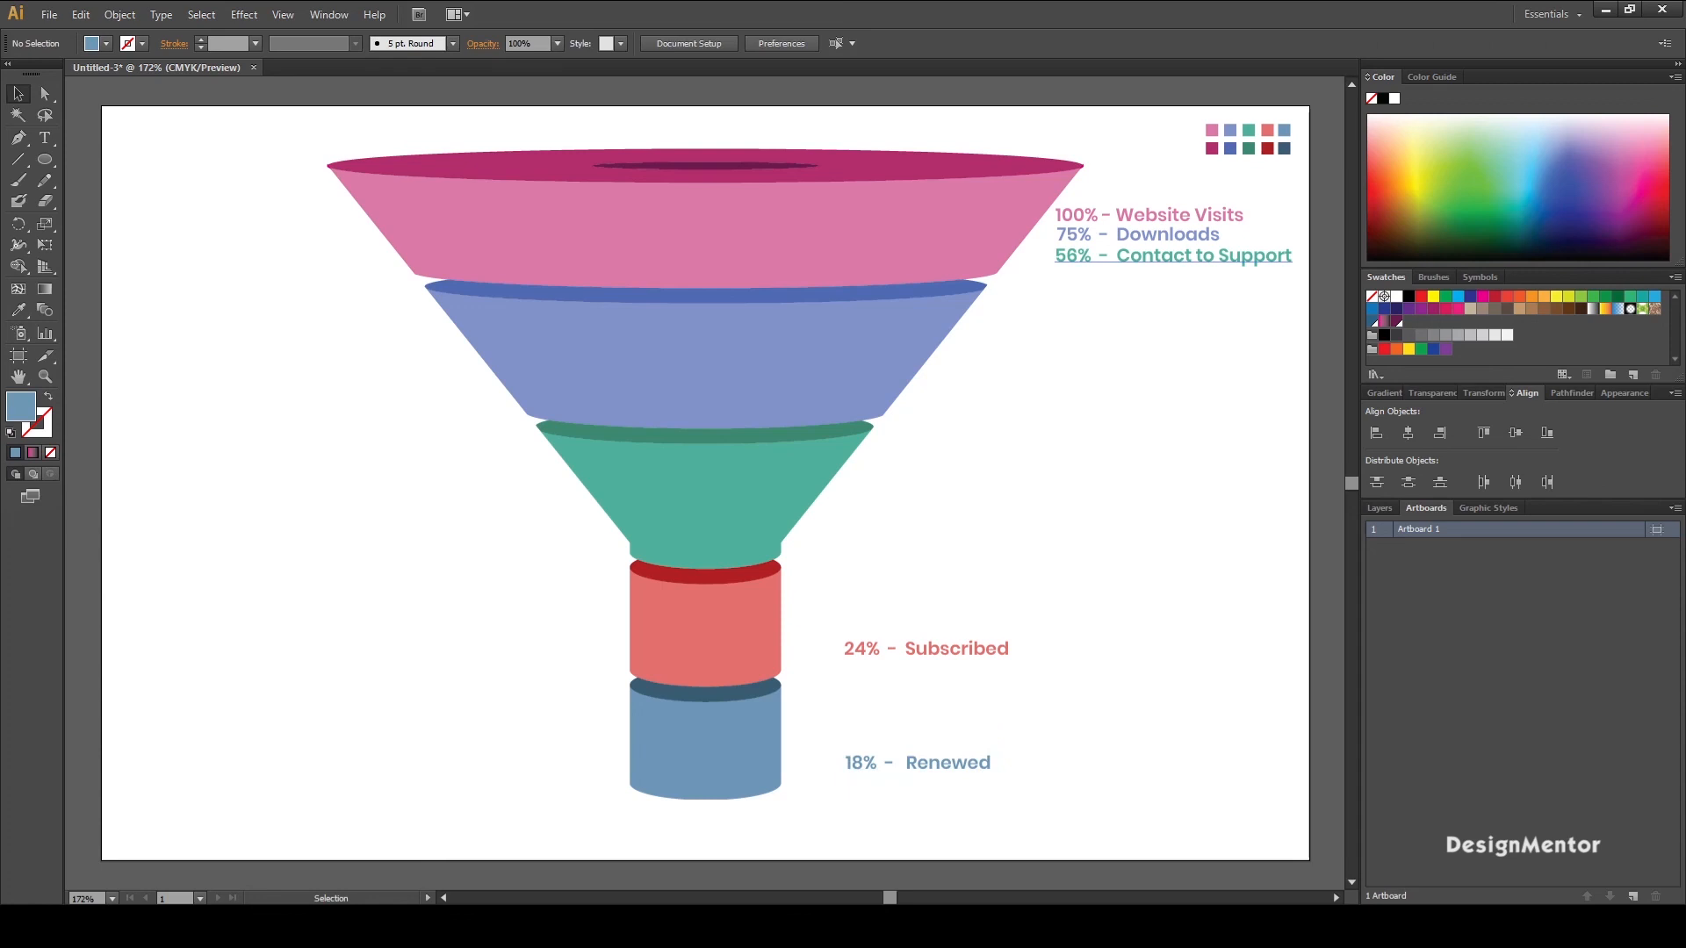
# - Move the "56% - Contact to Support" label 180 pt down and 140 pt left, beside the green funnel section
pyautogui.click(1172, 256)
pyautogui.hotkey('shift', 'Down')
pyautogui.hotkey('shift', 'Down')
pyautogui.hotkey('shift', 'Down')
pyautogui.hotkey('shift', 'Down')
pyautogui.hotkey('shift', 'Down')
pyautogui.hotkey('shift', 'Down')
pyautogui.hotkey('shift', 'Down')
pyautogui.hotkey('shift', 'Down')
pyautogui.hotkey('shift', 'Down')
pyautogui.hotkey('shift', 'Down')
pyautogui.hotkey('shift', 'Down')
pyautogui.hotkey('shift', 'Down')
pyautogui.hotkey('shift', 'Down')
pyautogui.hotkey('shift', 'Down')
pyautogui.hotkey('shift', 'Down')
pyautogui.hotkey('shift', 'Down')
pyautogui.hotkey('shift', 'Down')
pyautogui.hotkey('shift', 'Left')
pyautogui.hotkey('shift', 'Left')
pyautogui.hotkey('shift', 'Left')
pyautogui.hotkey('shift', 'Left')
pyautogui.hotkey('shift', 'Left')
pyautogui.hotkey('shift', 'Left')
pyautogui.hotkey('shift', 'Left')
pyautogui.hotkey('shift', 'Left')
pyautogui.hotkey('shift', 'Left')
pyautogui.hotkey('shift', 'Left')
pyautogui.hotkey('shift', 'Left')
pyautogui.hotkey('shift', 'Left')
pyautogui.hotkey('shift', 'Left')
pyautogui.hotkey('shift', 'Down')
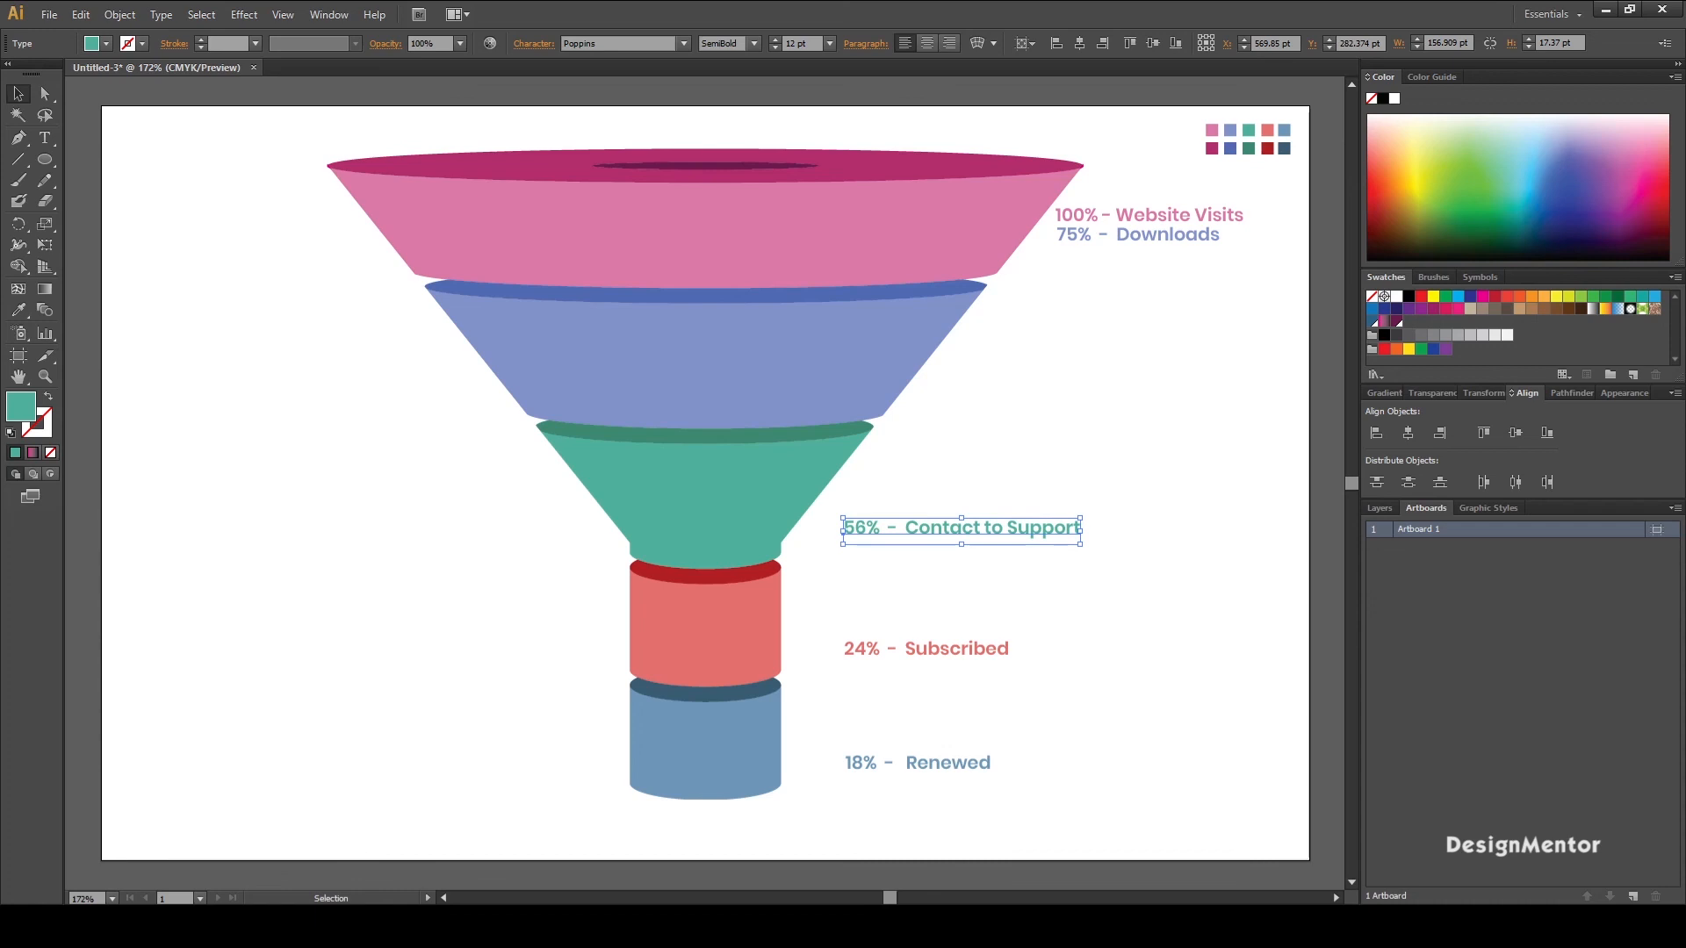
# - Move the "75% - Downloads" label 110 pt down and 80 pt left, beside the lower part of the periwinkle blue section
pyautogui.hotkey('ctrl', 'shift', 'a')
pyautogui.click(1138, 234)
pyautogui.hotkey('shift', 'Down')
pyautogui.hotkey('shift', 'Down')
pyautogui.hotkey('shift', 'Down')
pyautogui.hotkey('shift', 'Down')
pyautogui.hotkey('shift', 'Down')
pyautogui.hotkey('shift', 'Down')
pyautogui.hotkey('shift', 'Down')
pyautogui.hotkey('shift', 'Down')
pyautogui.hotkey('shift', 'Down')
pyautogui.hotkey('shift', 'Down')
pyautogui.hotkey('shift', 'Down')
pyautogui.hotkey('shift', 'Down')
pyautogui.hotkey('shift', 'Left')
pyautogui.hotkey('shift', 'Left')
pyautogui.hotkey('shift', 'Left')
pyautogui.hotkey('shift', 'Left')
pyautogui.hotkey('shift', 'Left')
pyautogui.hotkey('shift', 'Left')
pyautogui.hotkey('shift', 'Left')
pyautogui.hotkey('shift', 'Right')
pyautogui.hotkey('shift', 'Left')
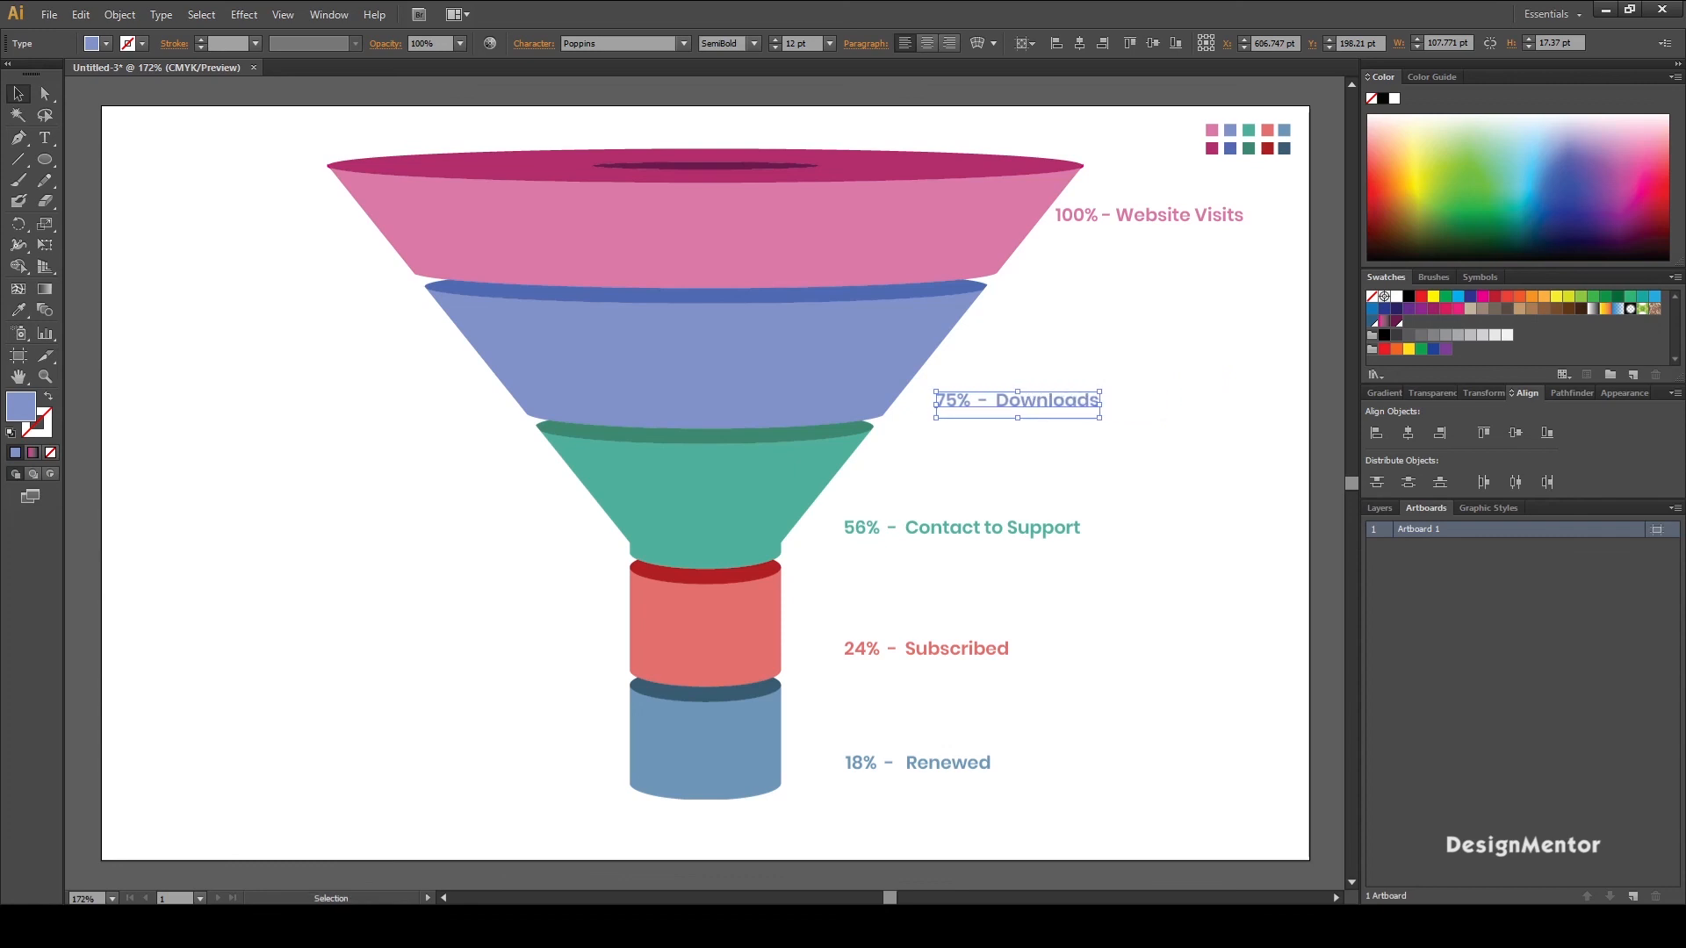
# - Move the "100% - Website Visits" label 26 pt down, beside the lower part of the pink section, and deselect it
pyautogui.hotkey('ctrl', 'shift', 'a')
pyautogui.click(1149, 216)
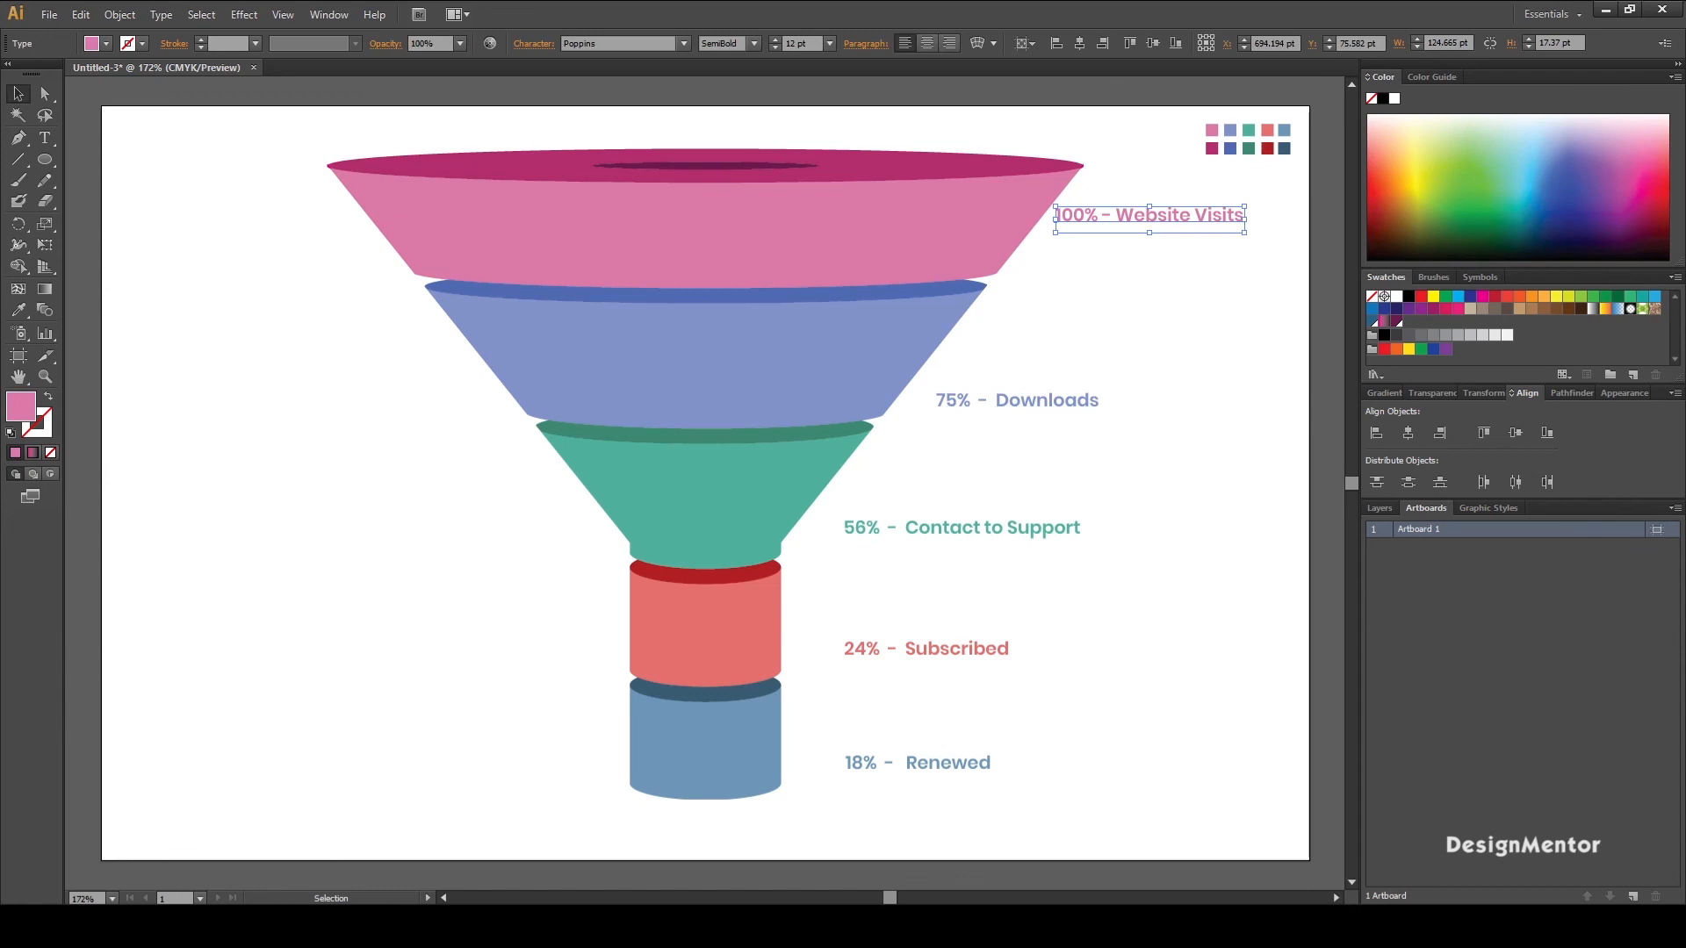
pyautogui.hotkey('shift', 'Down')
pyautogui.hotkey('shift', 'Down')
pyautogui.hotkey('shift', 'Down')
pyautogui.hotkey('shift', 'Left')
pyautogui.hotkey('shift', 'Right')
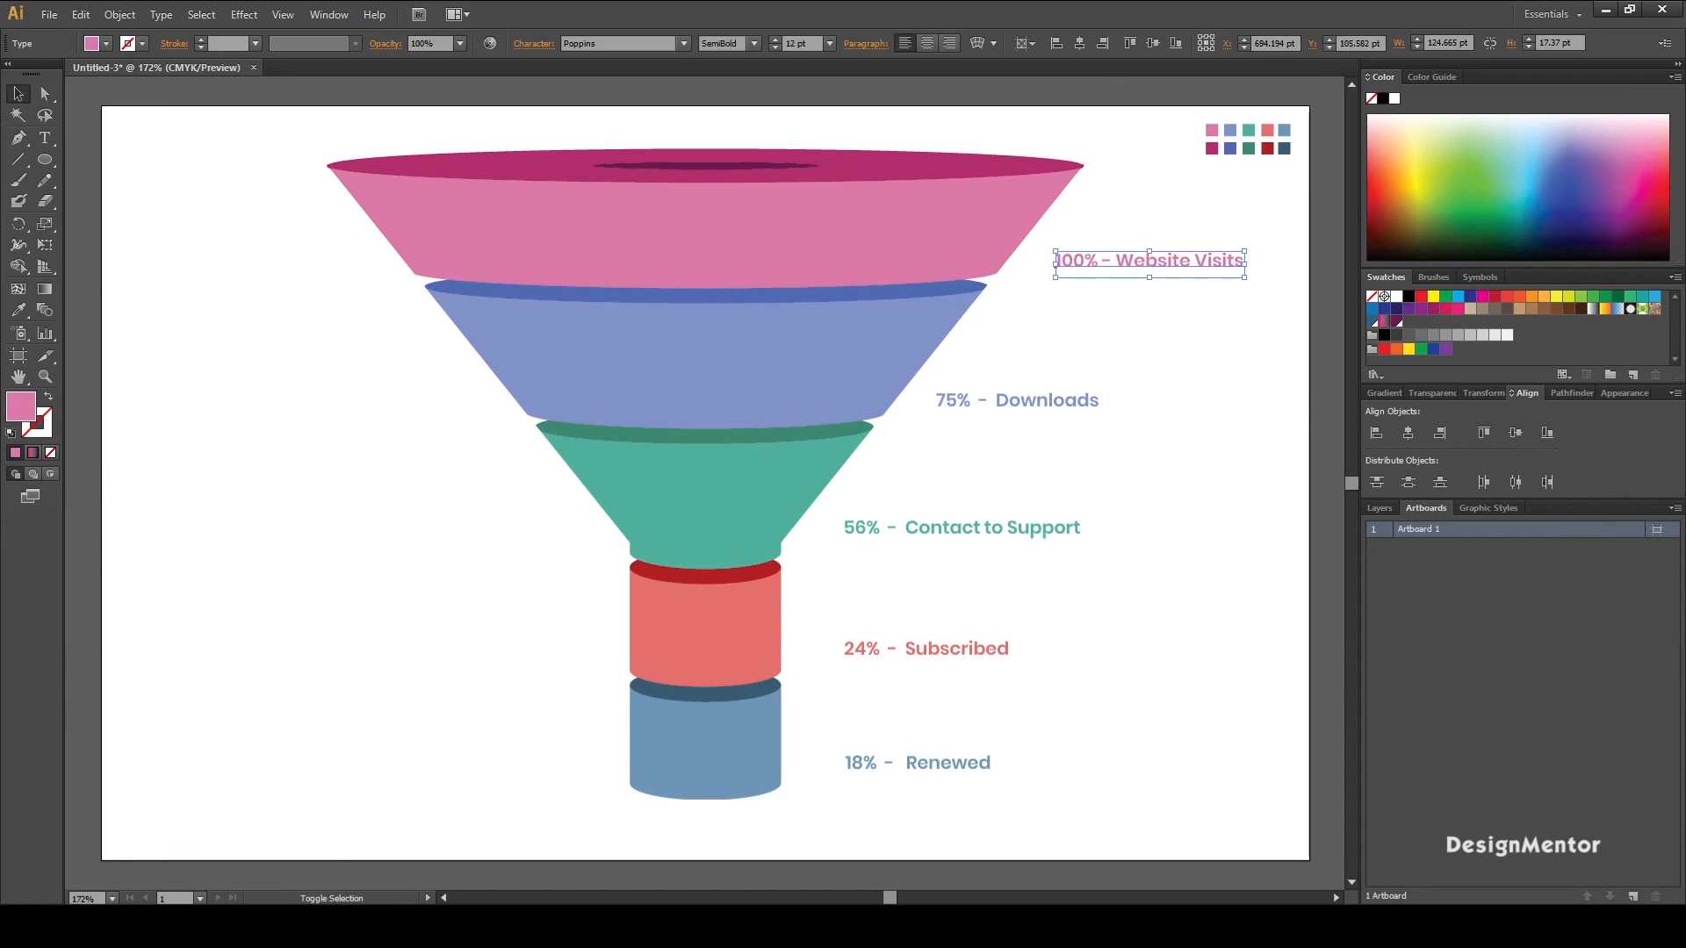
pyautogui.press('Up')
pyautogui.press('Up')
pyautogui.press('Up')
pyautogui.press('Up')
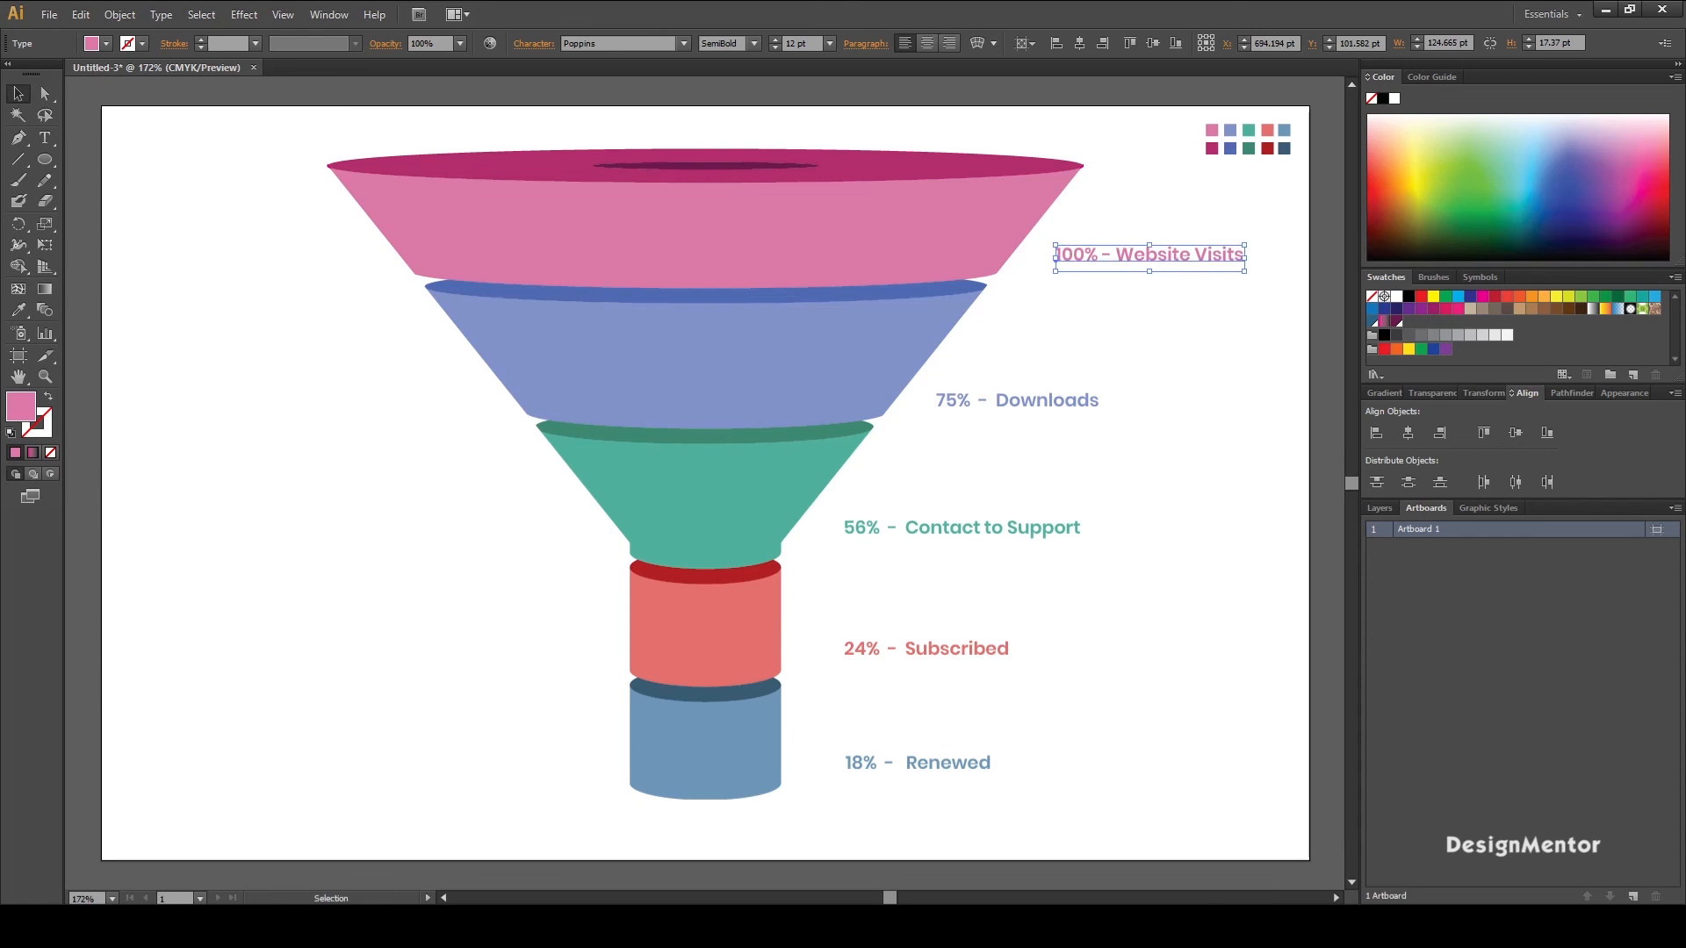
pyautogui.hotkey('ctrl', 'shift', 'a')
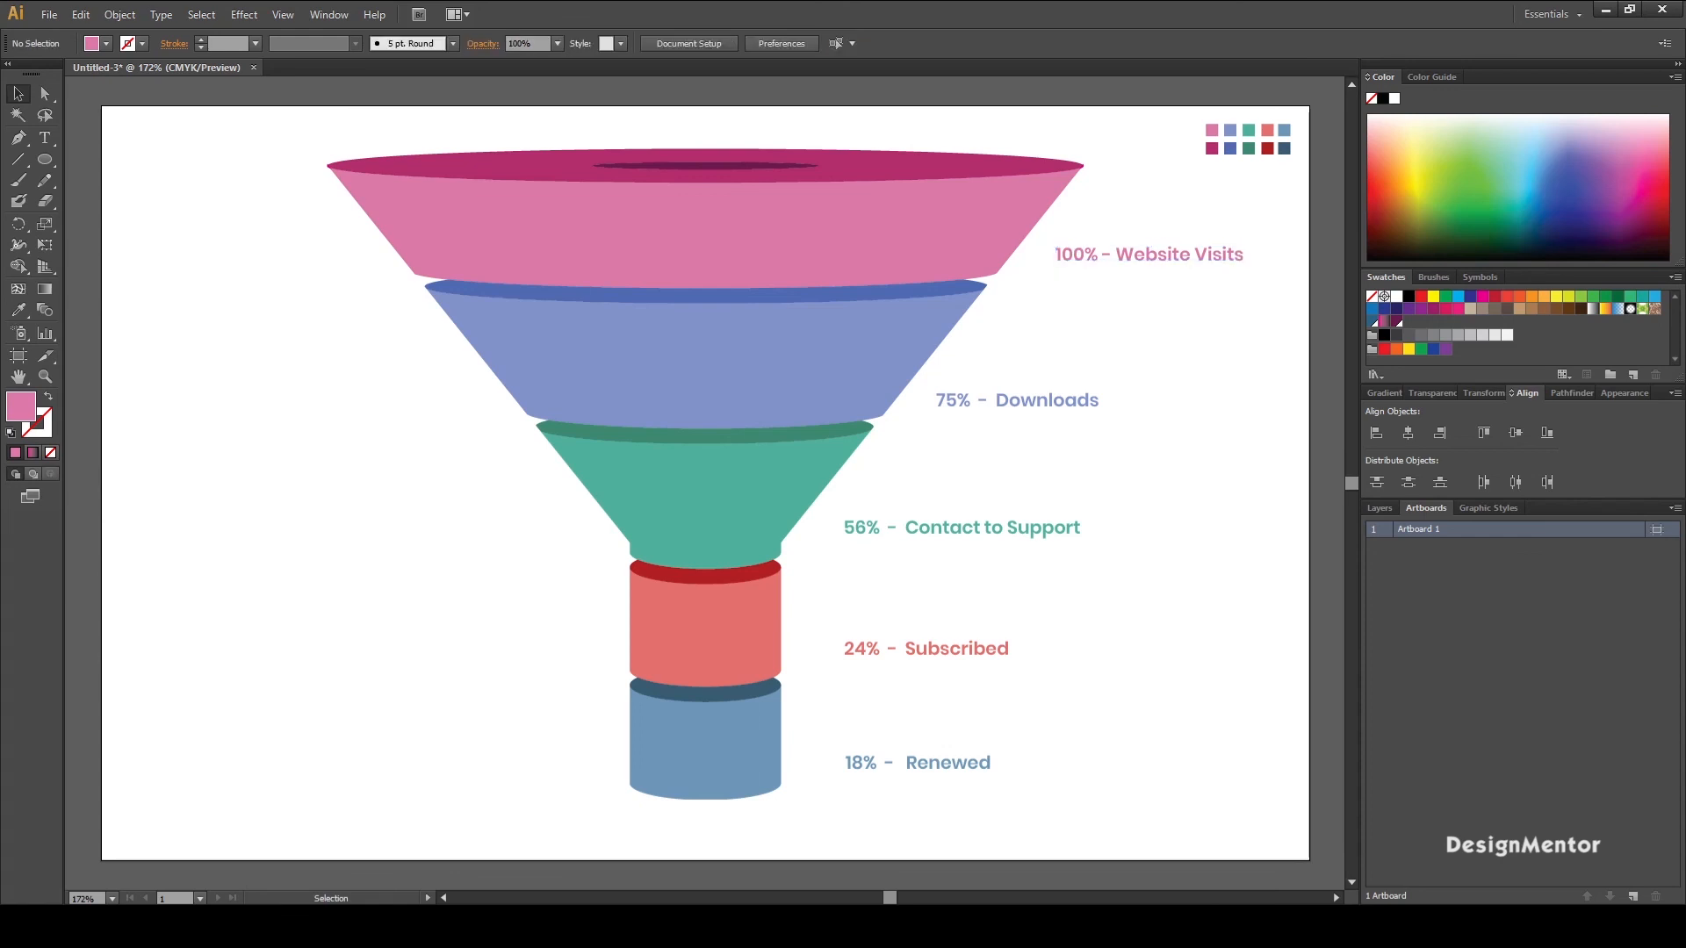
# - Swap the fill and stroke for new artwork, leaving a pink stroke and no fill
pyautogui.hotkey('shift', 'x')
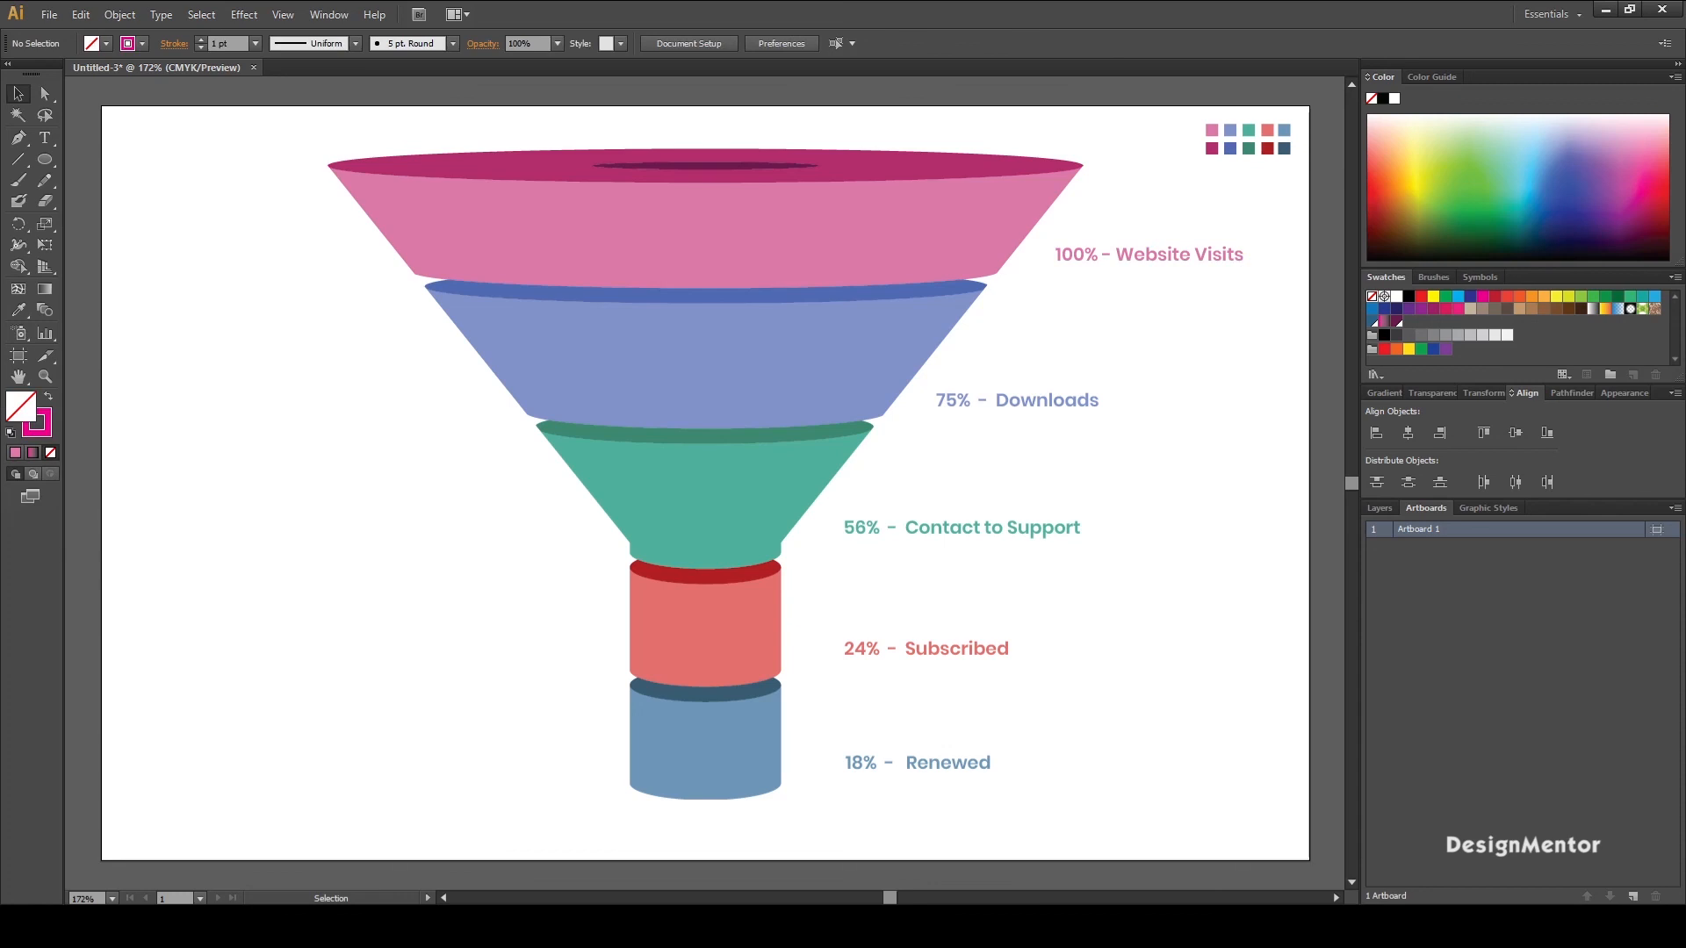